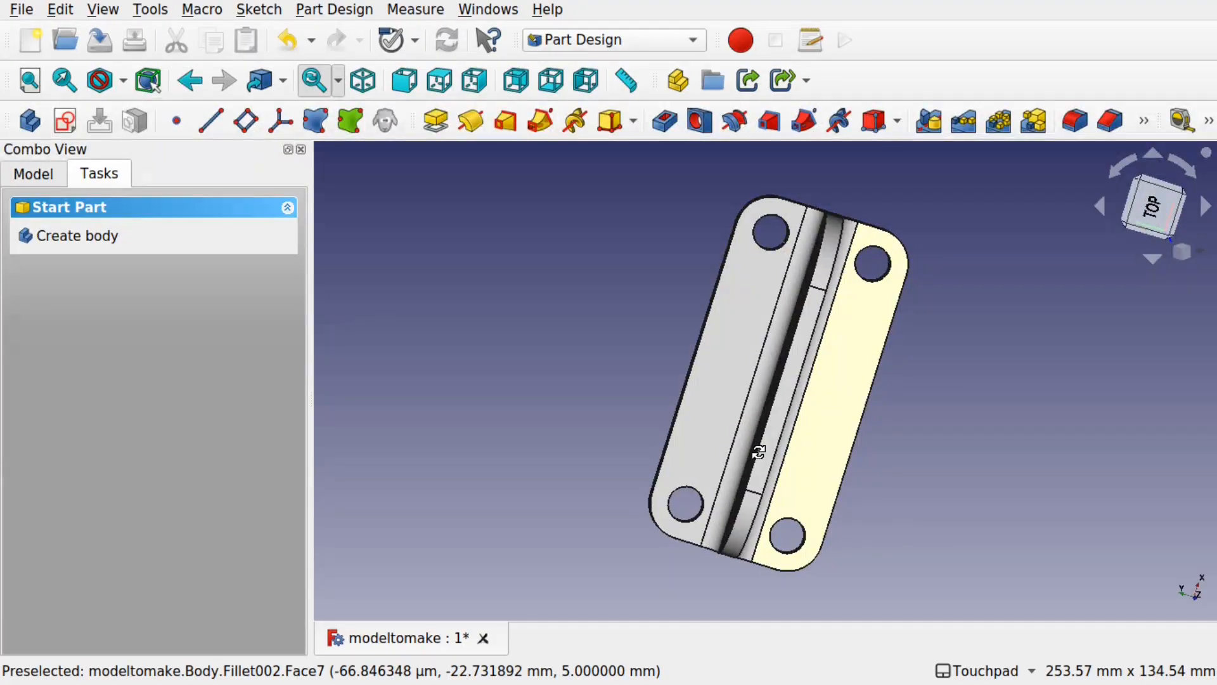
Examine the finished bracket model from the top, rear and left, including its base plate, four holes and filleted upright rib.
mouse_move(759, 452)
alt+mouse_down()
mouse_move(775, 338)
mouse_move(754, 443)
alt+mouse_up()
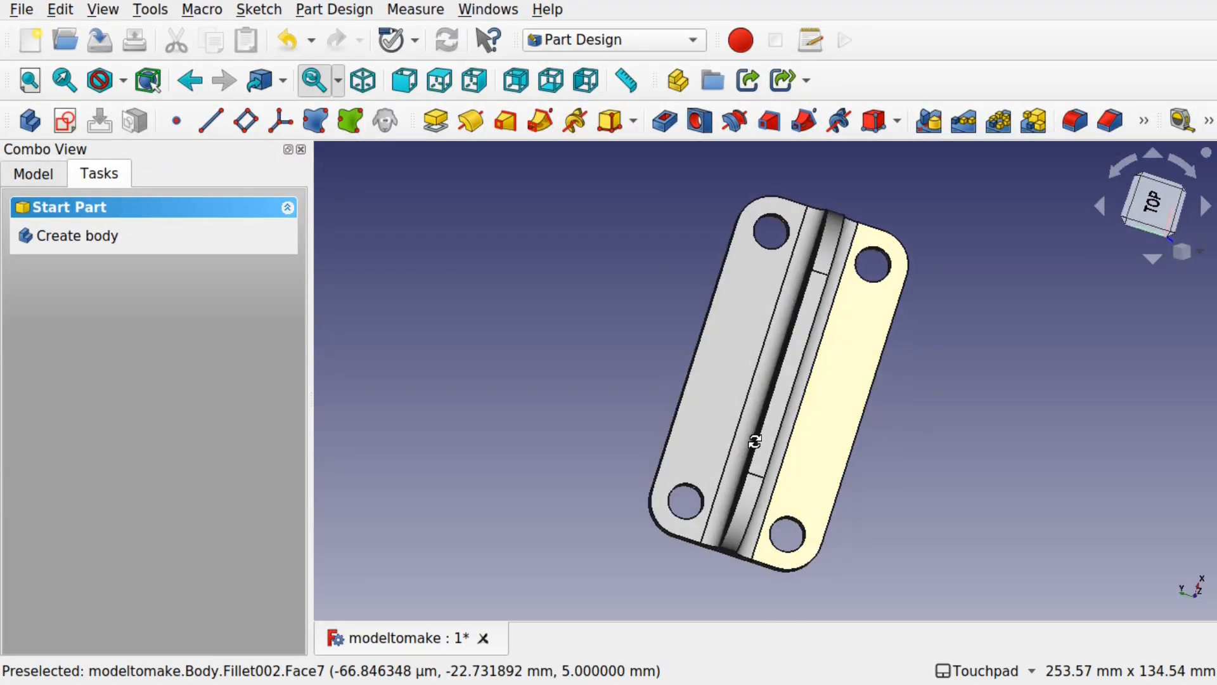
click(1155, 208)
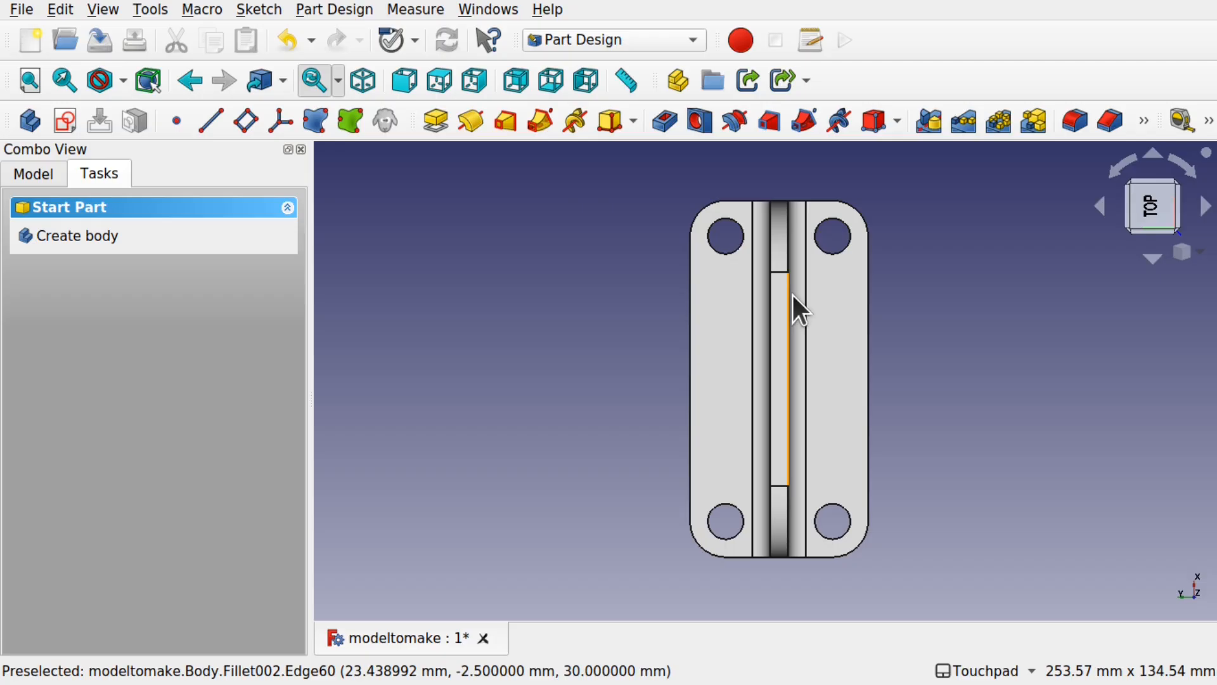
alt+drag(758, 350, 788, 351)
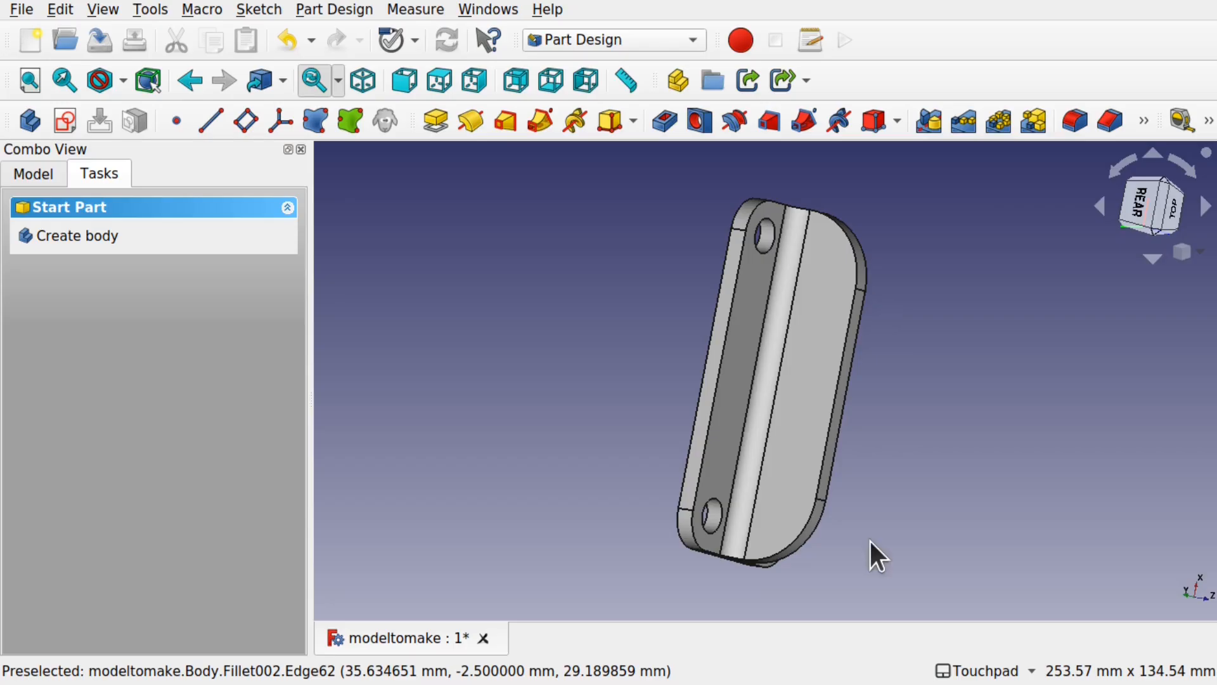
alt+drag(874, 369, 813, 353)
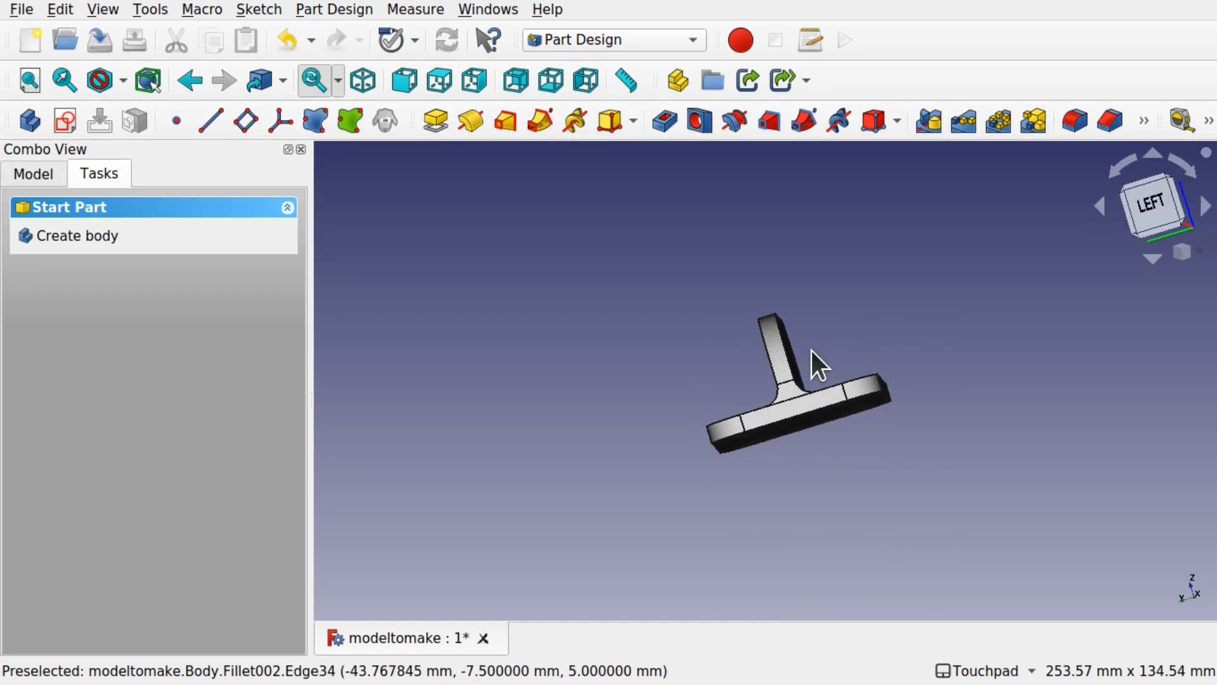
click(1138, 217)
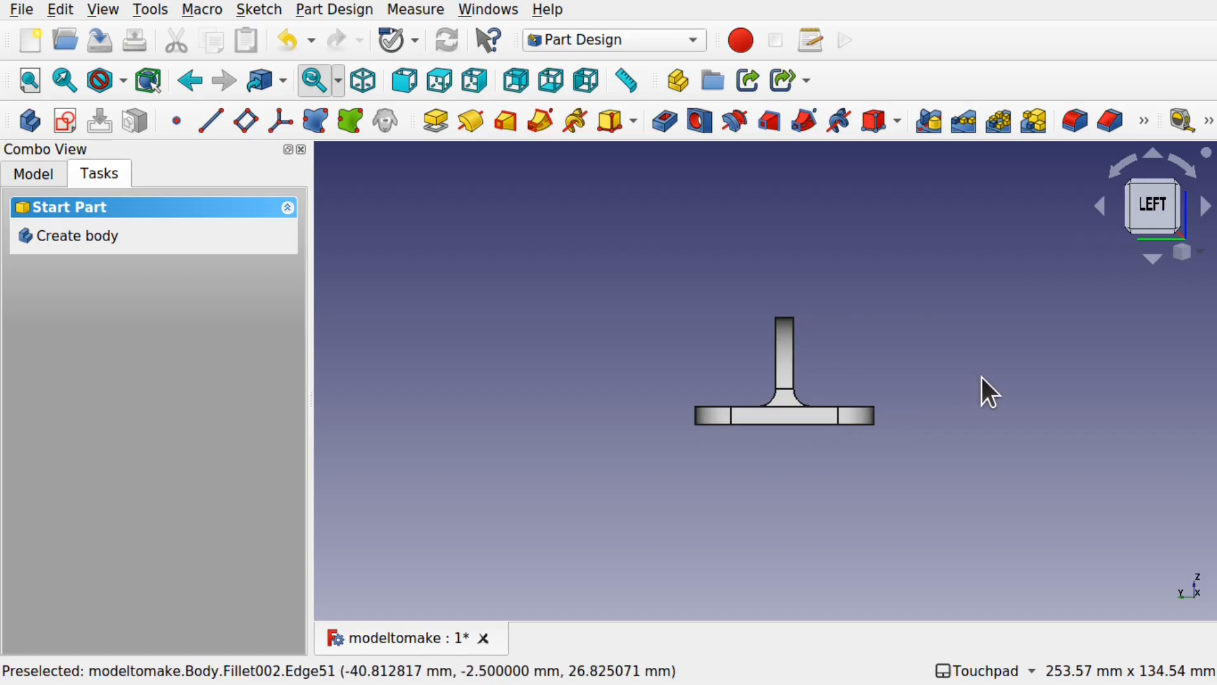
alt+drag(832, 318, 793, 297)
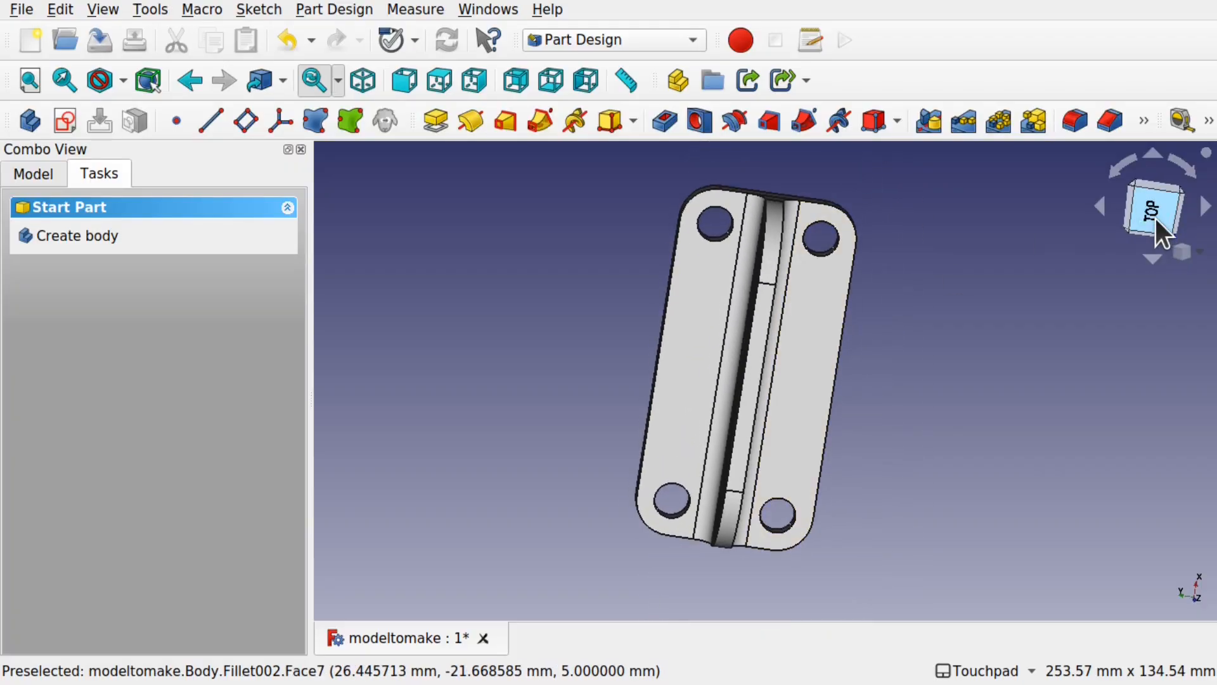
click(1155, 218)
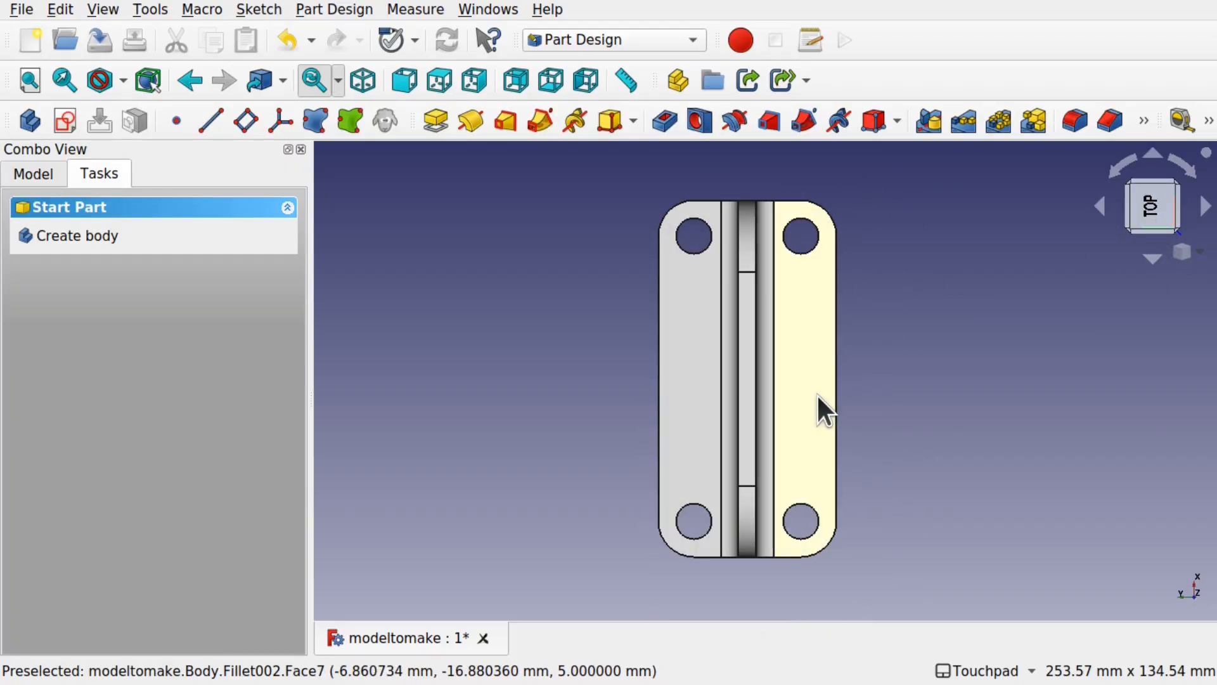
alt+drag(693, 375, 959, 373)
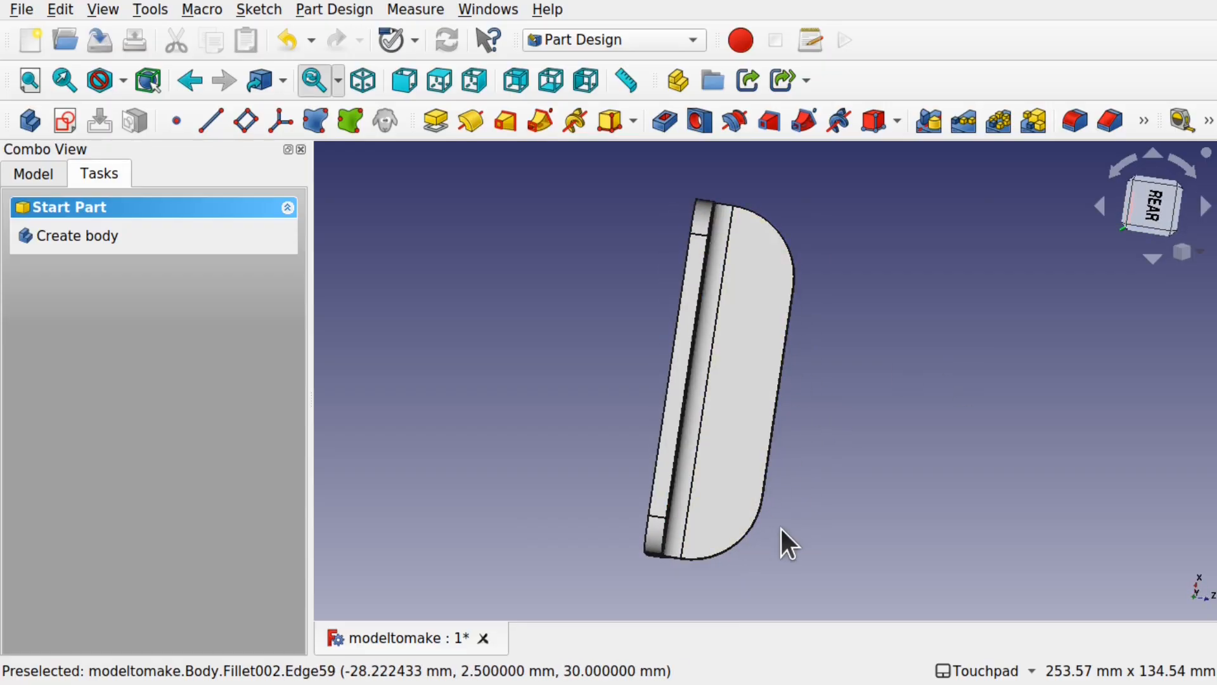
alt+drag(782, 544, 1133, 204)
click(1159, 199)
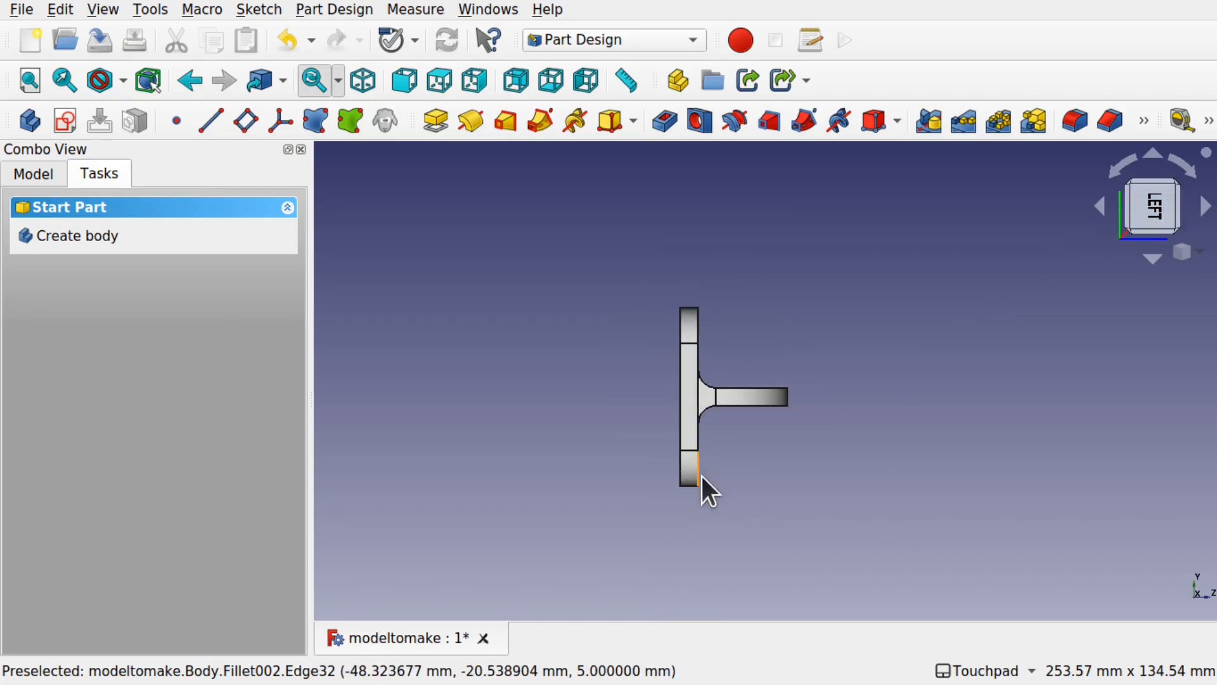
alt+drag(747, 287, 592, 329)
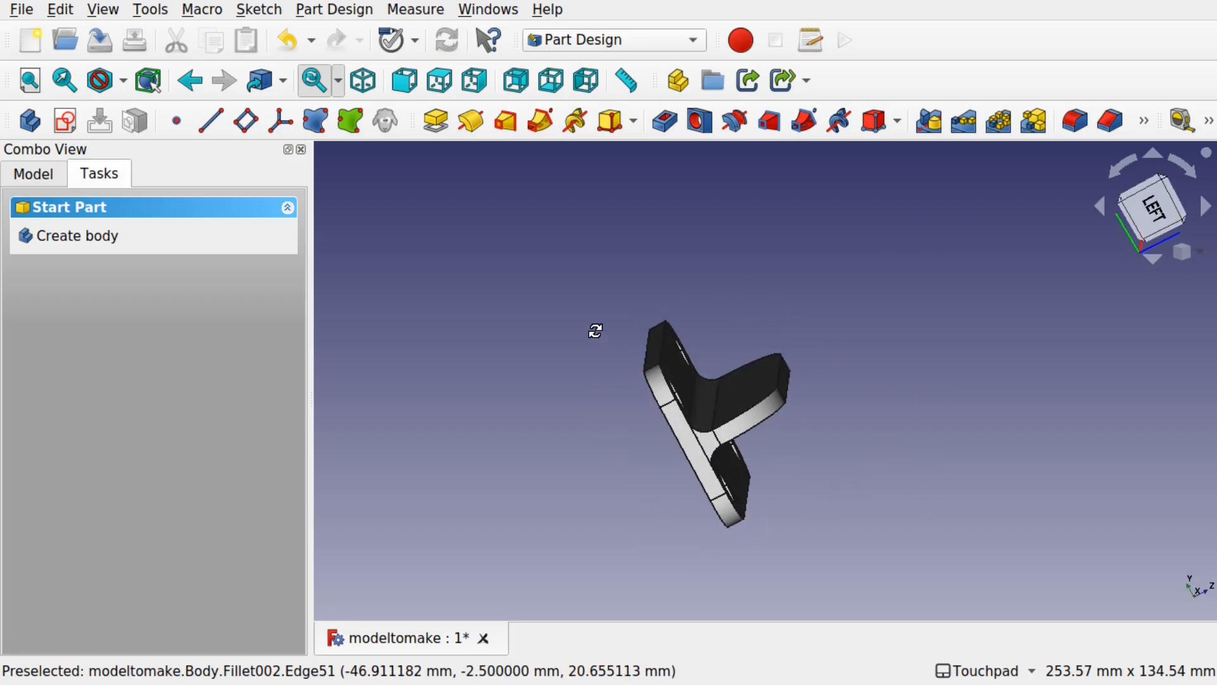
alt+drag(738, 403, 654, 447)
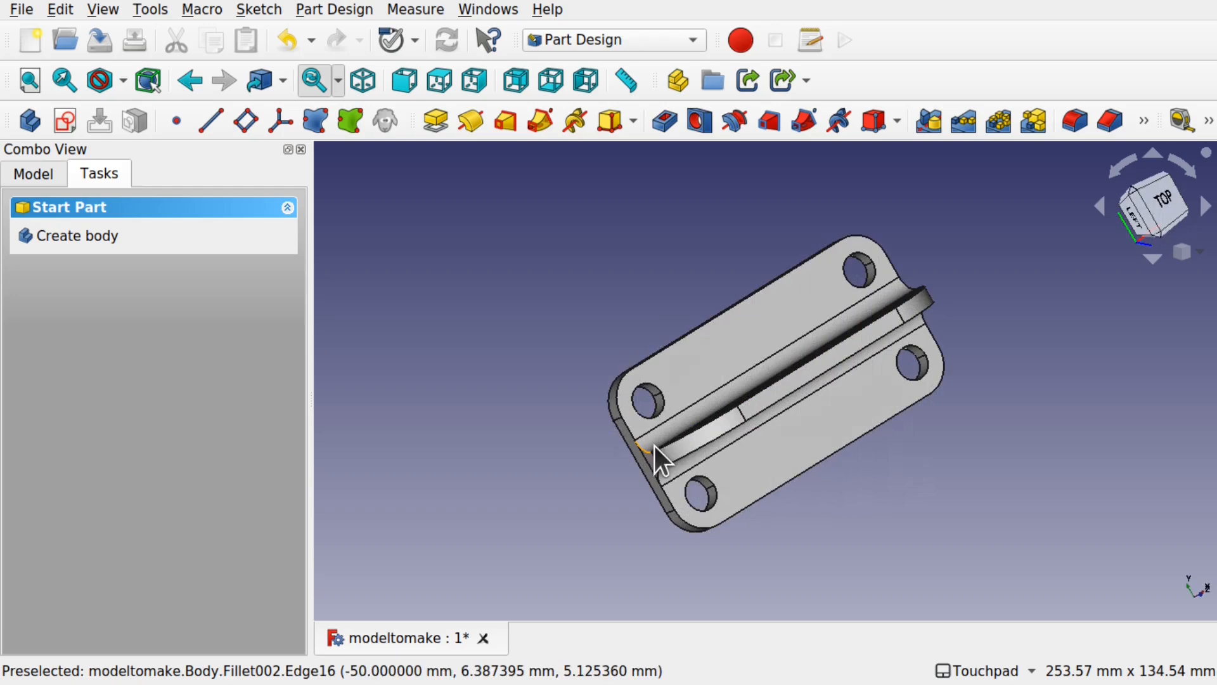
alt+drag(872, 314, 667, 496)
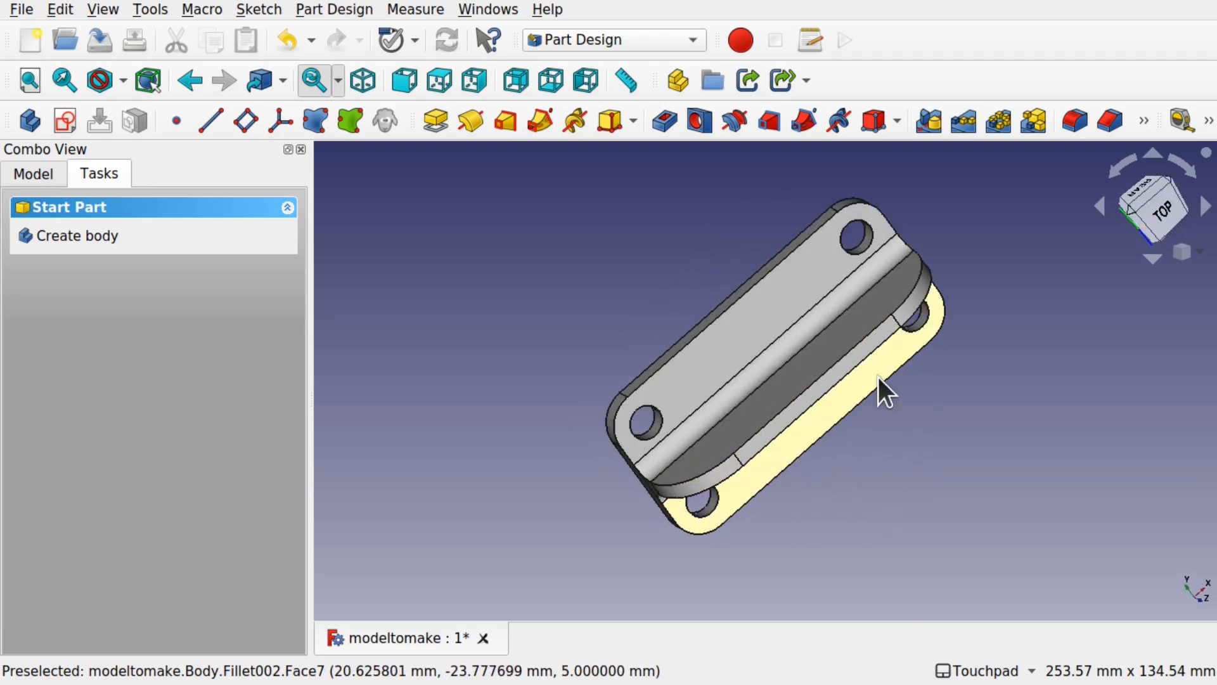
alt+drag(878, 378, 972, 288)
click(1166, 200)
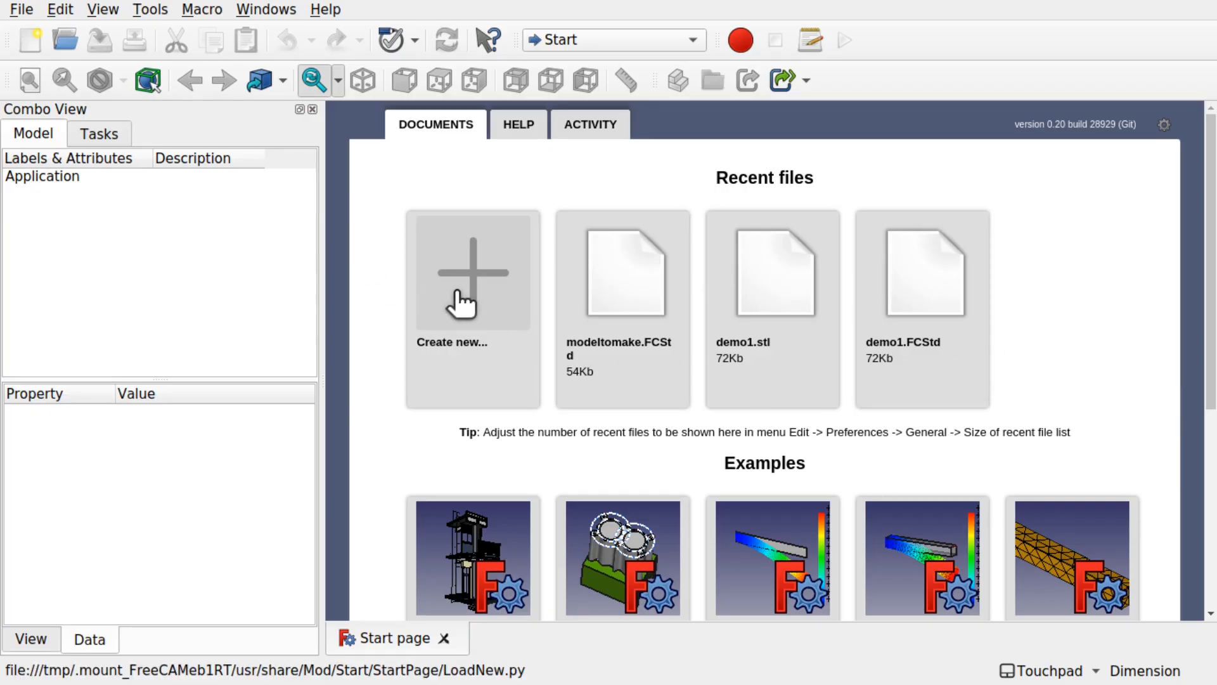
Create a new empty document and close the Start page.
click(26, 44)
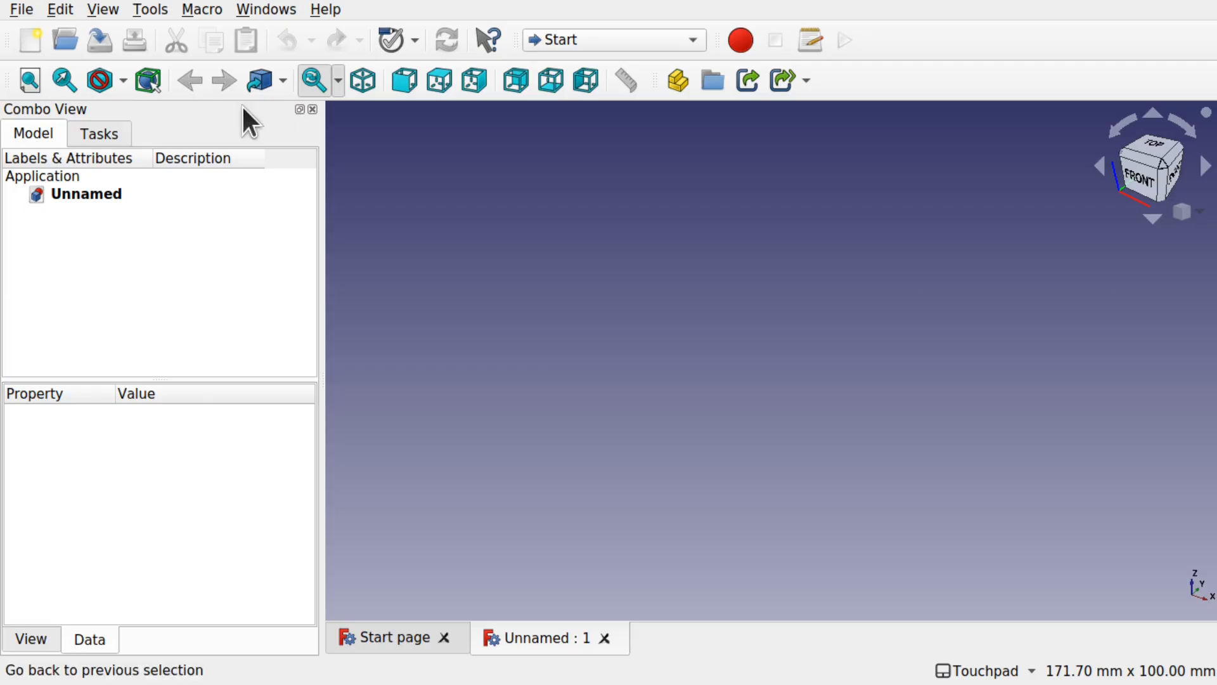
click(445, 637)
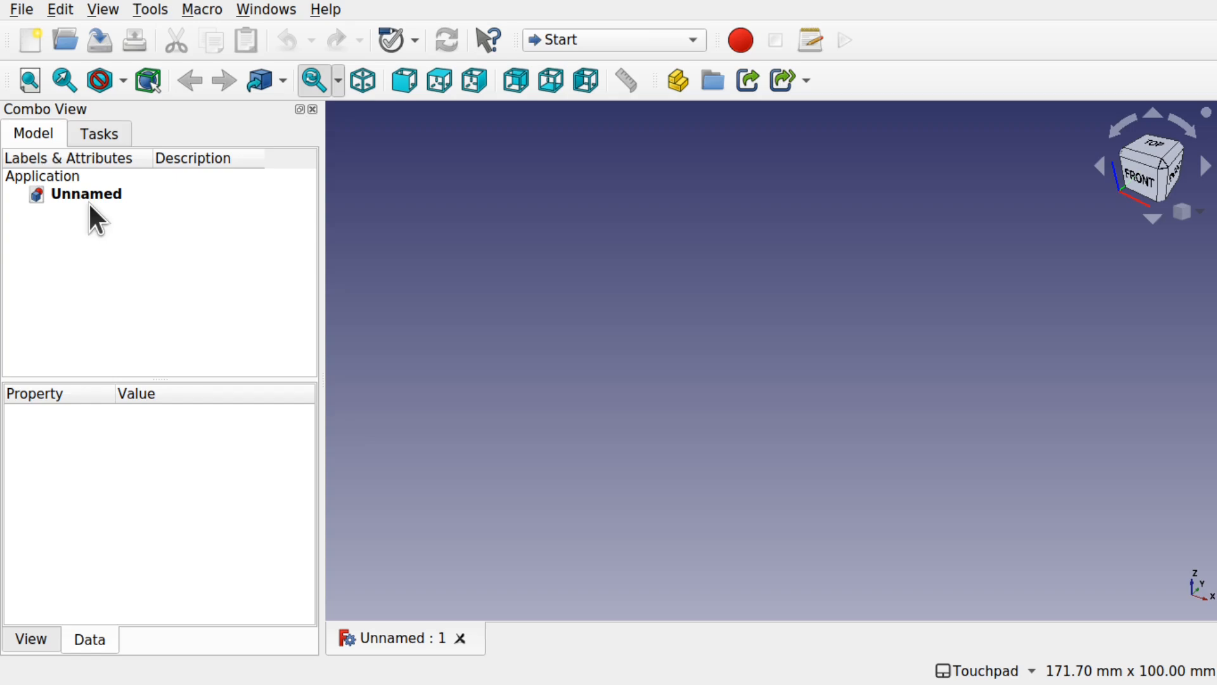
Save the new document as example1 in the Downloads folder.
click(14, 9)
click(55, 144)
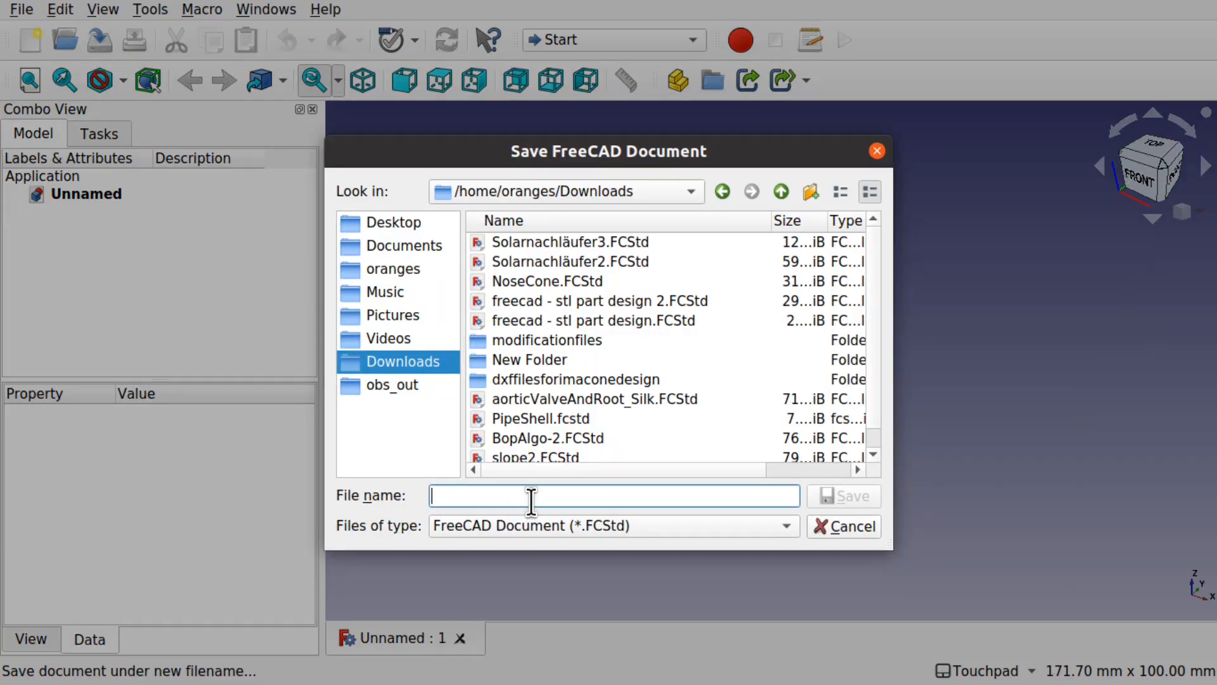
text(example1)
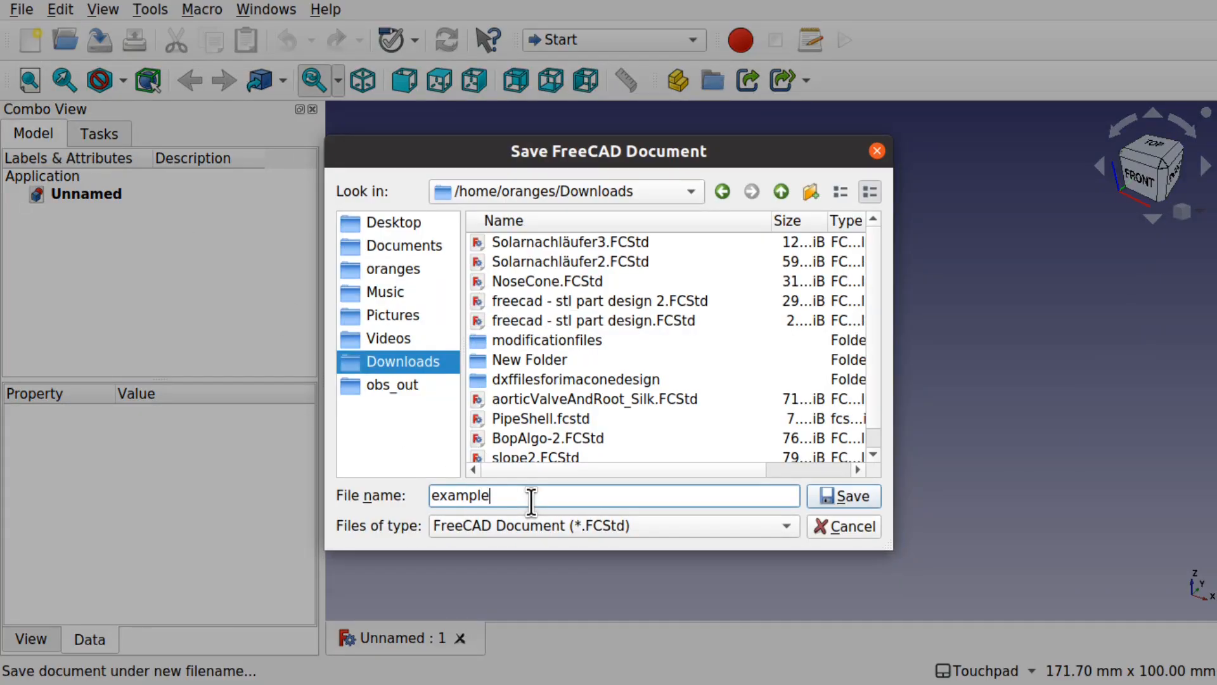
key(Return)
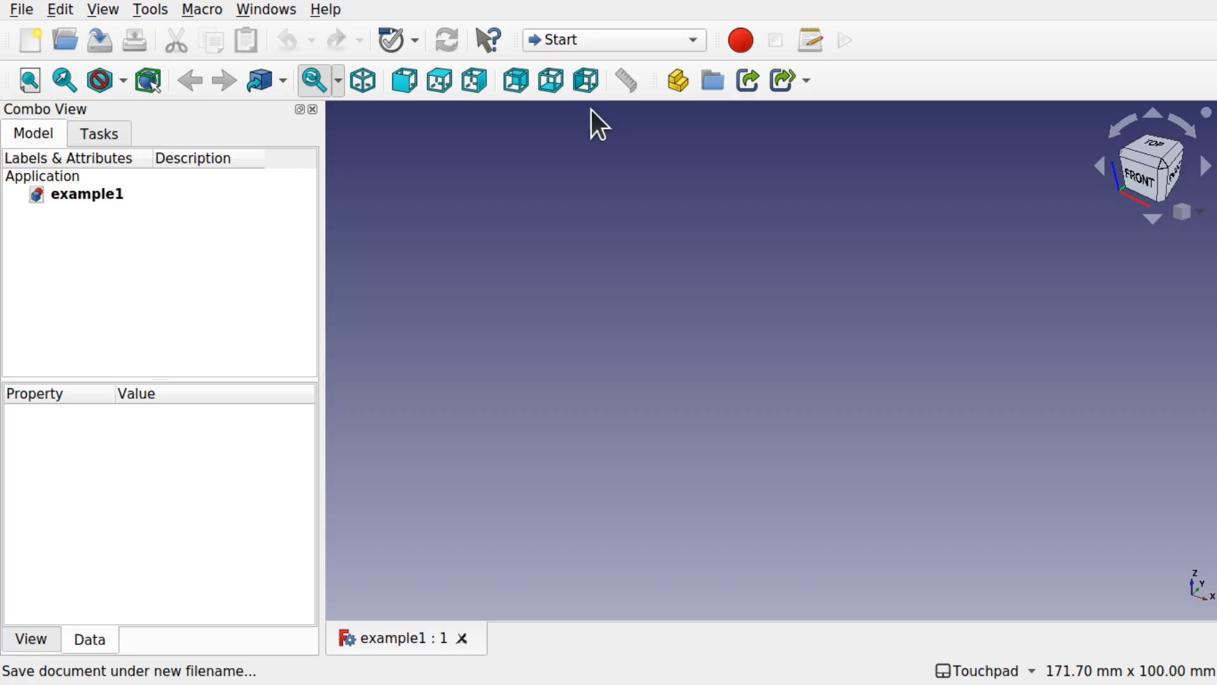
Switch to the Part Design workbench and create a body in the example1 document.
click(594, 51)
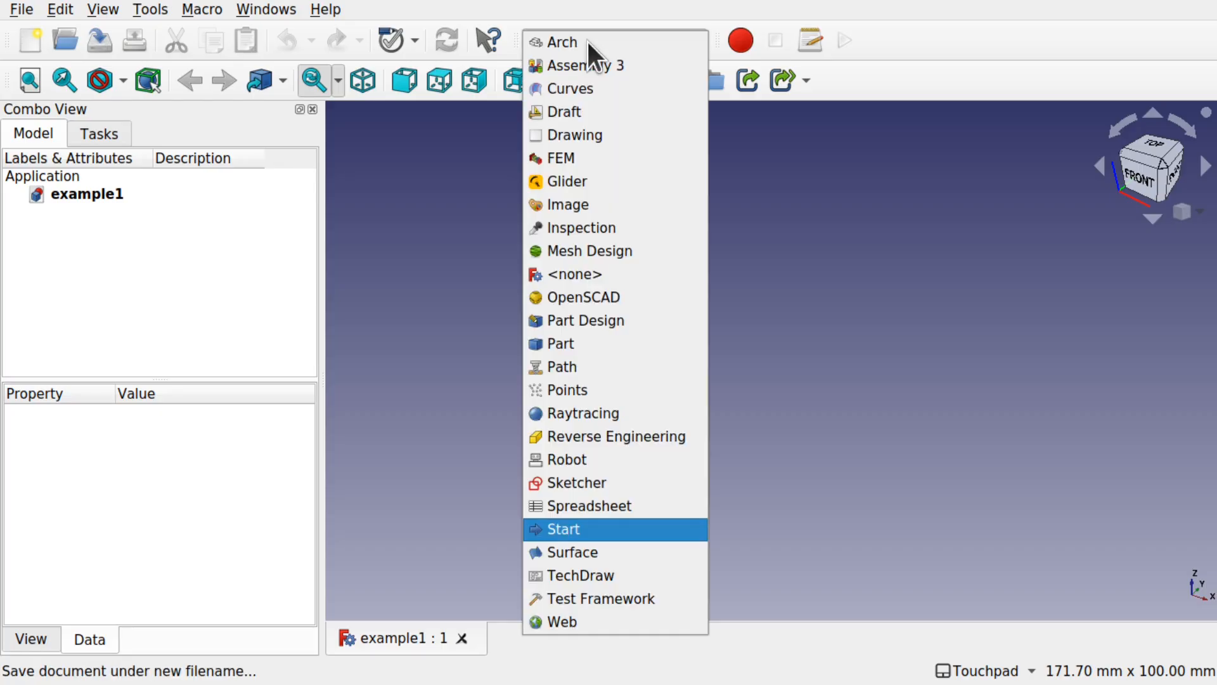
click(624, 326)
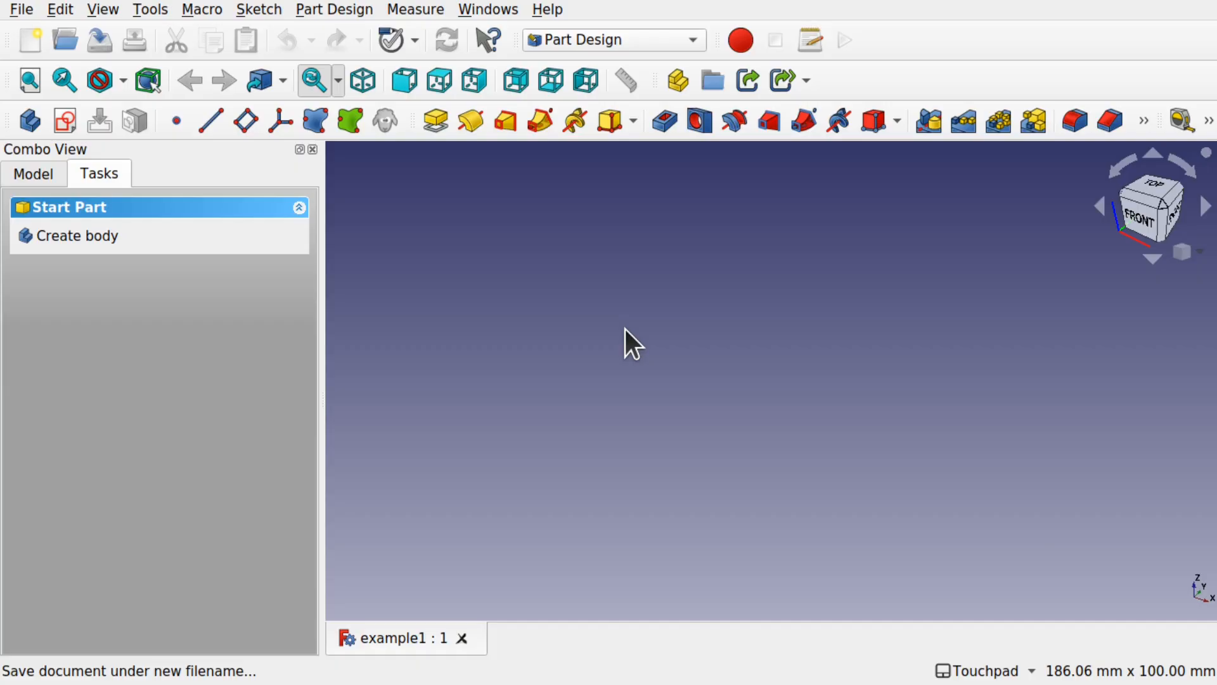
click(42, 180)
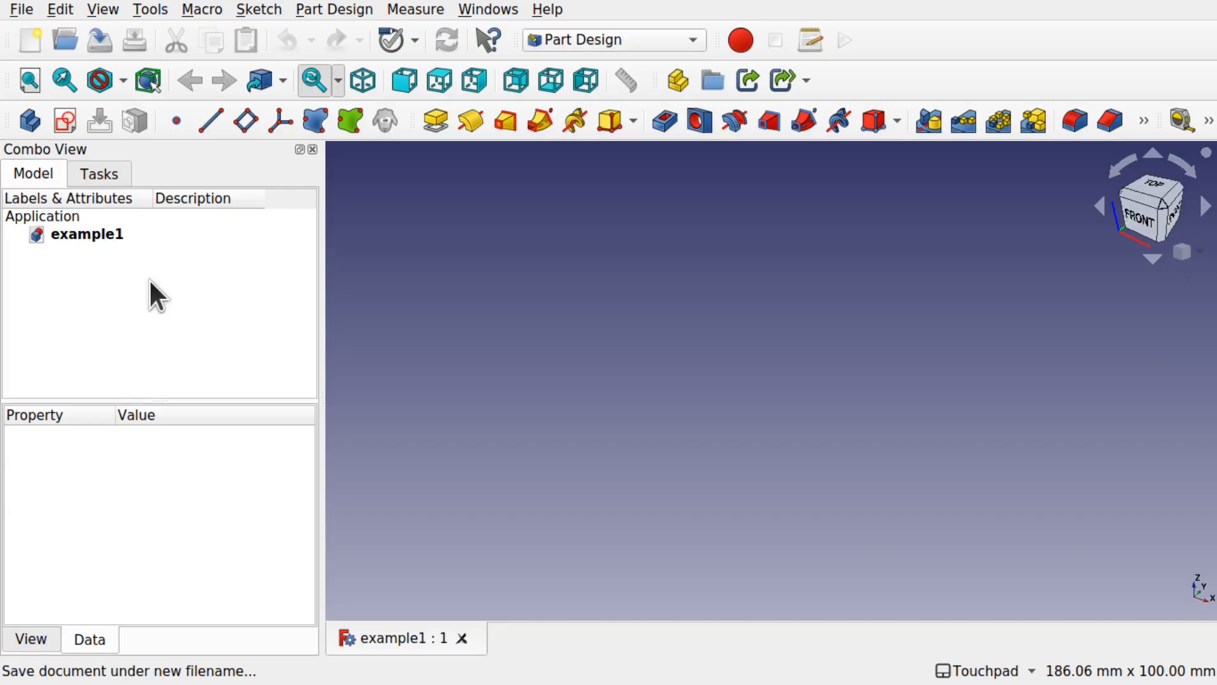
click(105, 175)
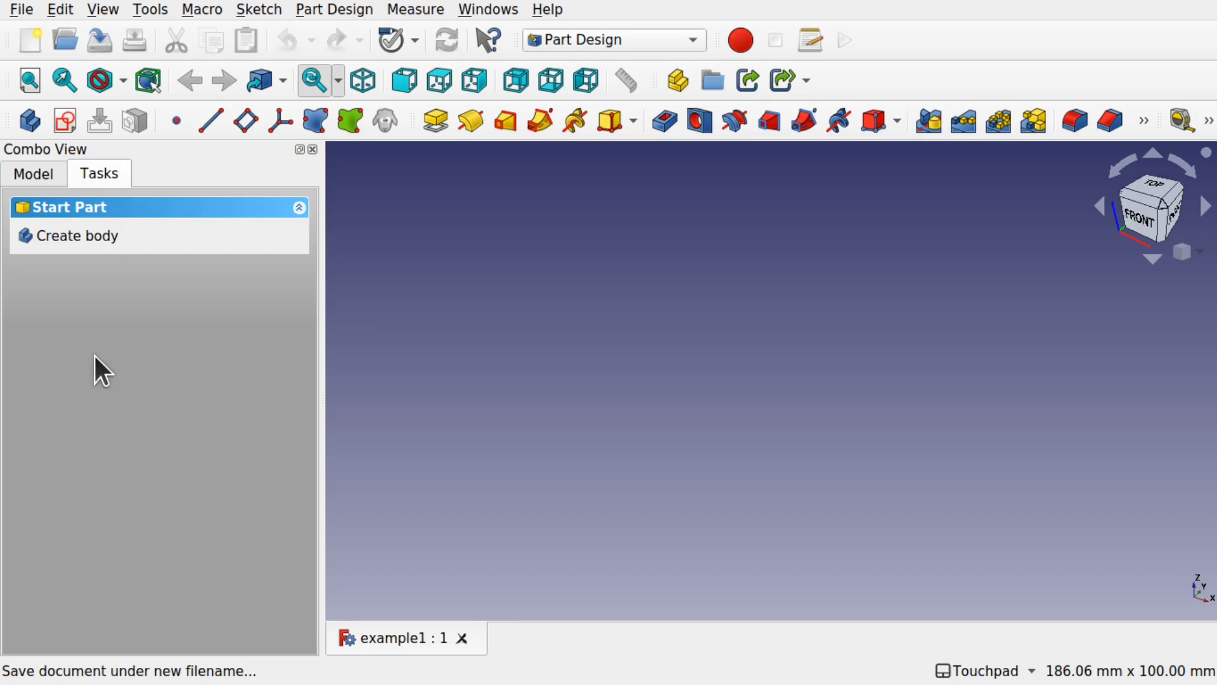
click(111, 237)
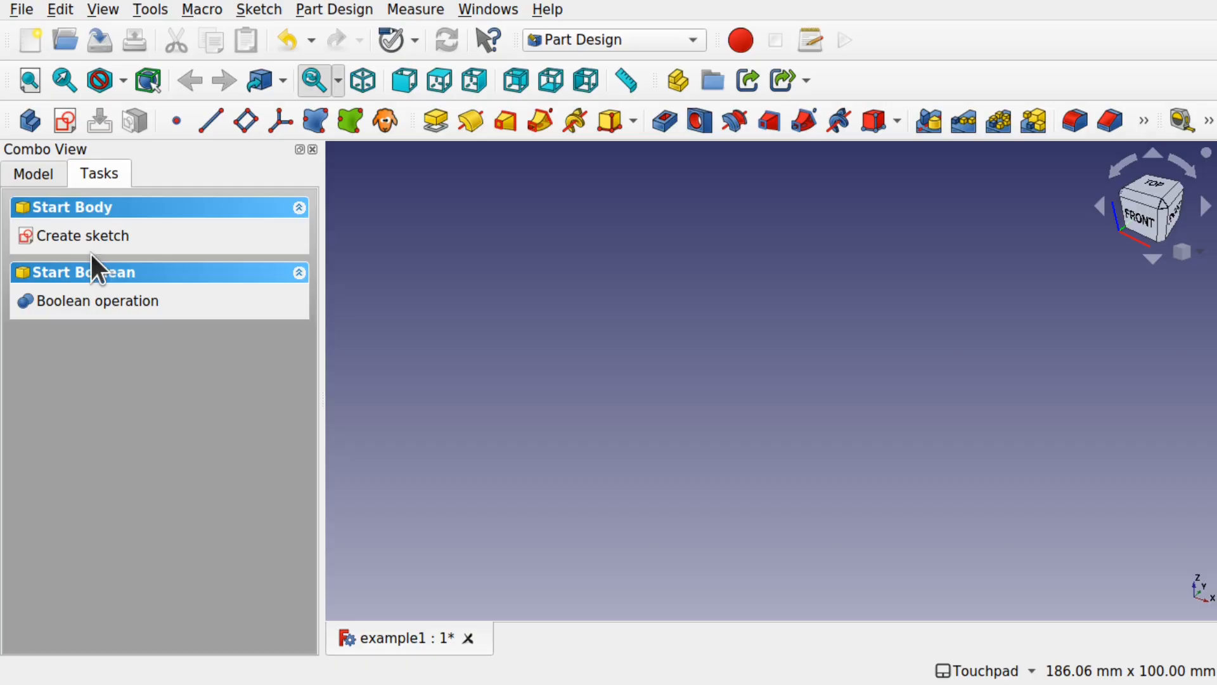
click(48, 175)
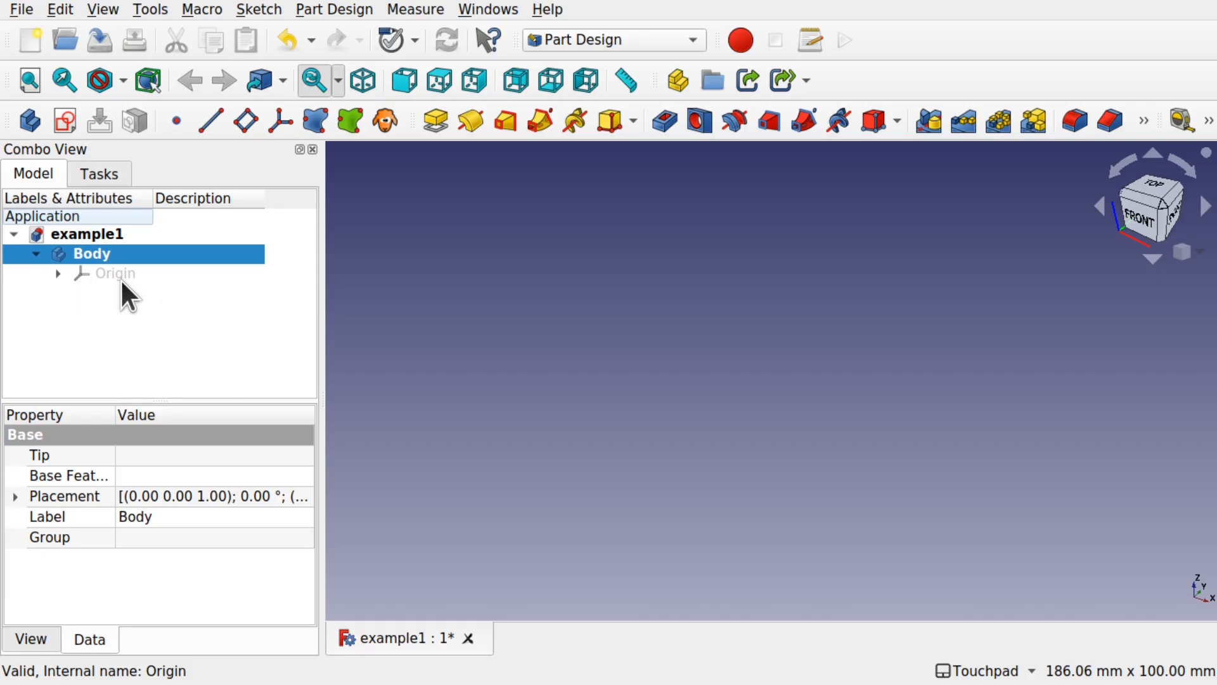
click(99, 172)
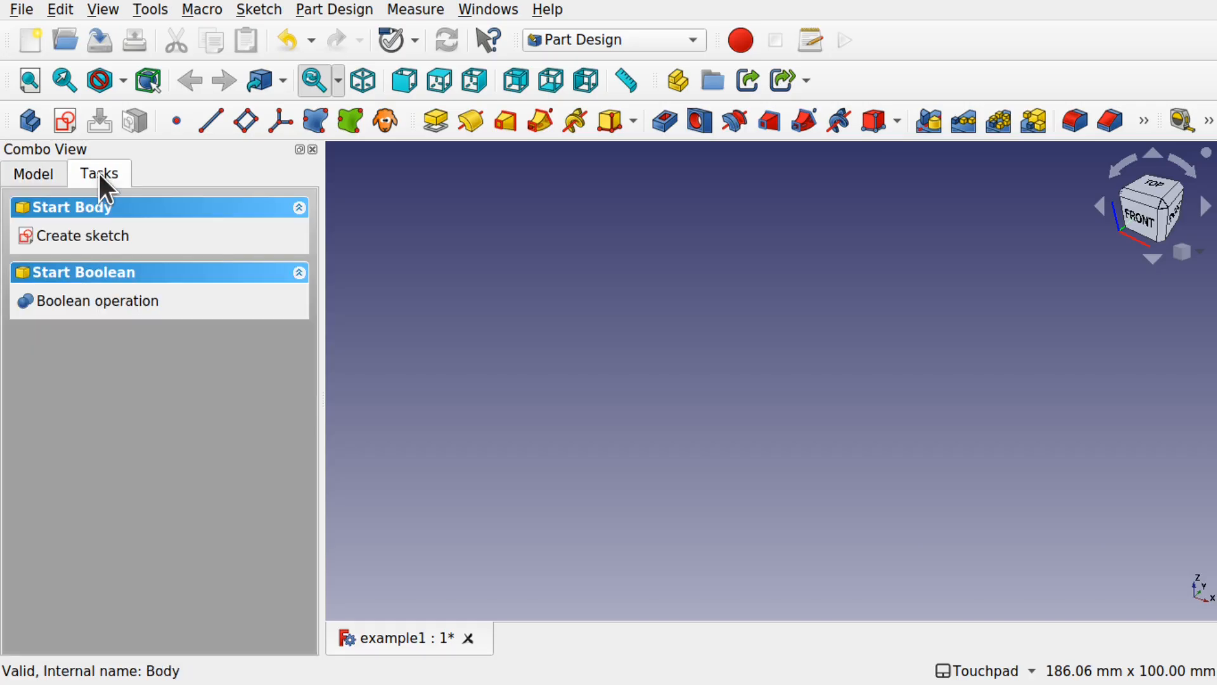
Create a sketch in the body on the XY base plane, checking the reference bracket's top view for orientation.
click(83, 238)
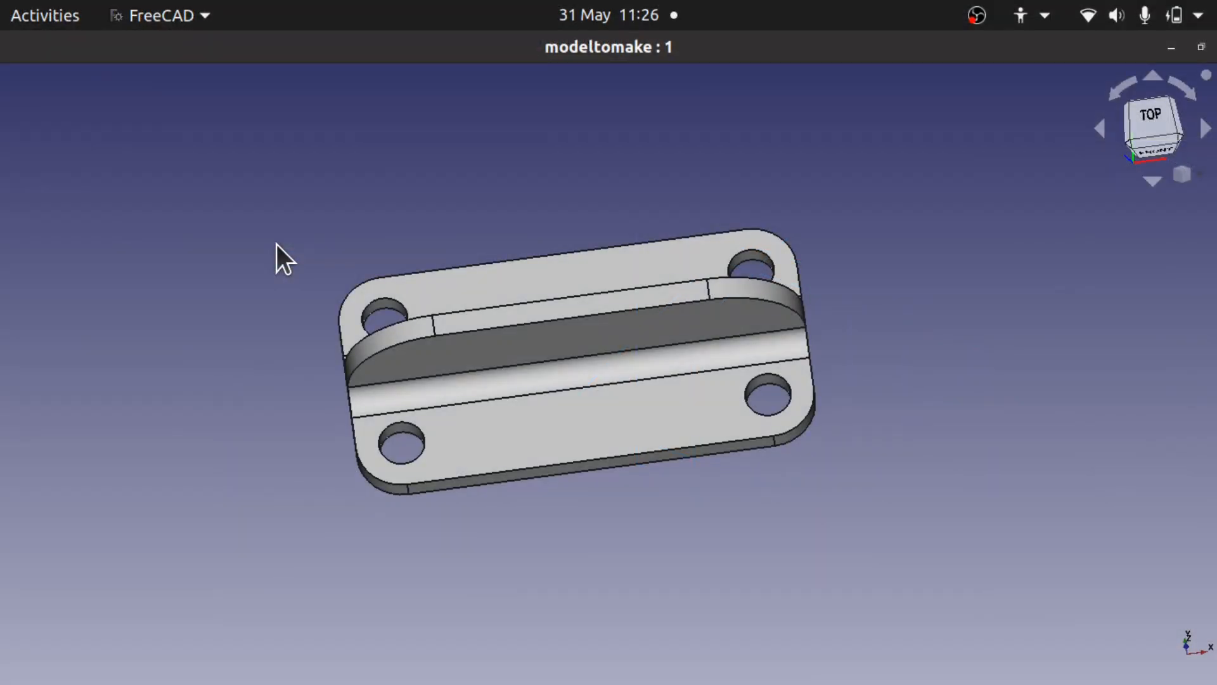
middle_drag(515, 190, 551, 244)
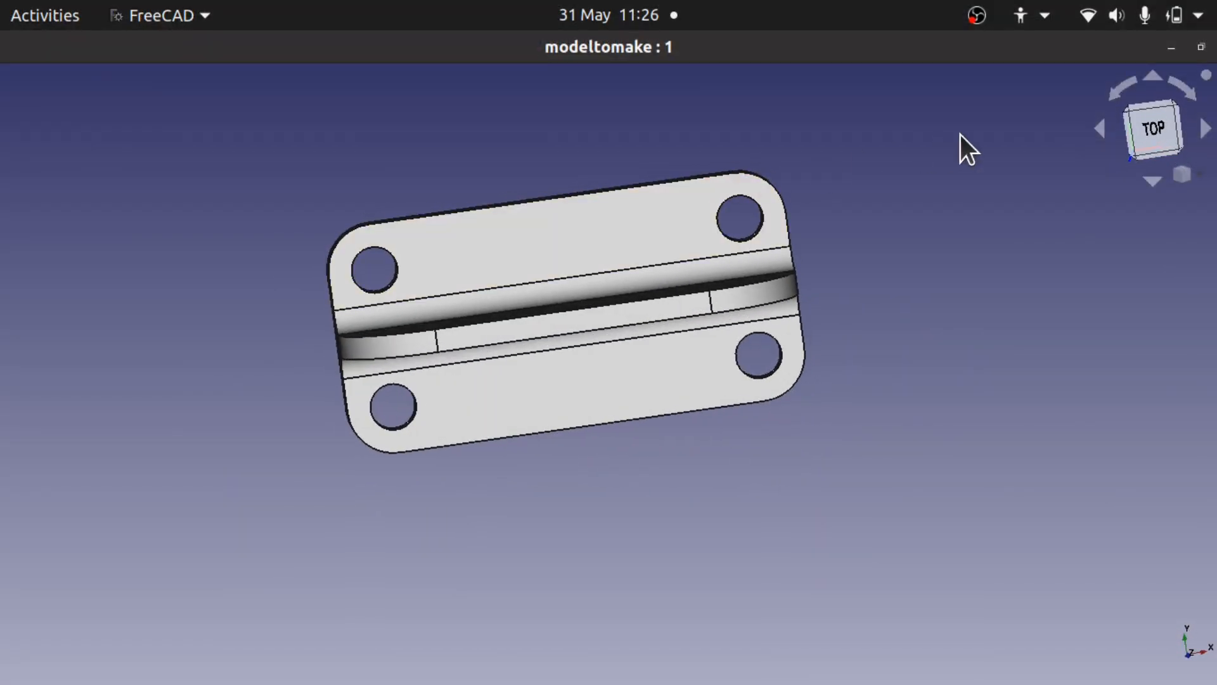
click(1155, 133)
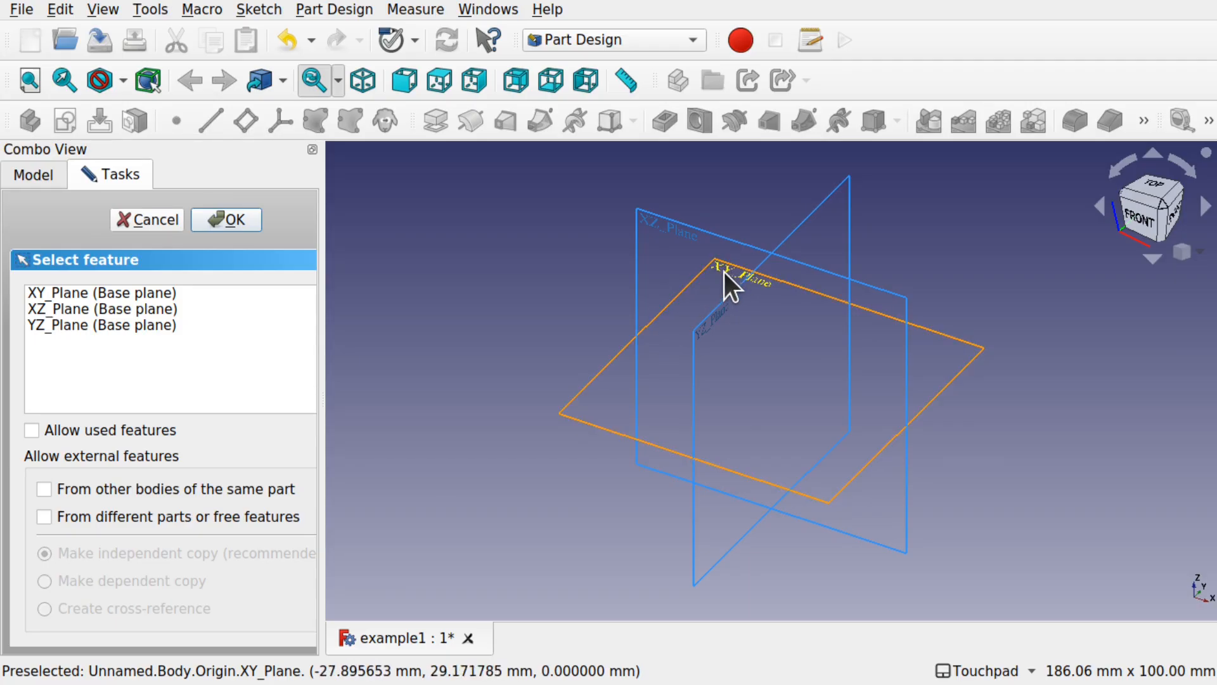
click(83, 304)
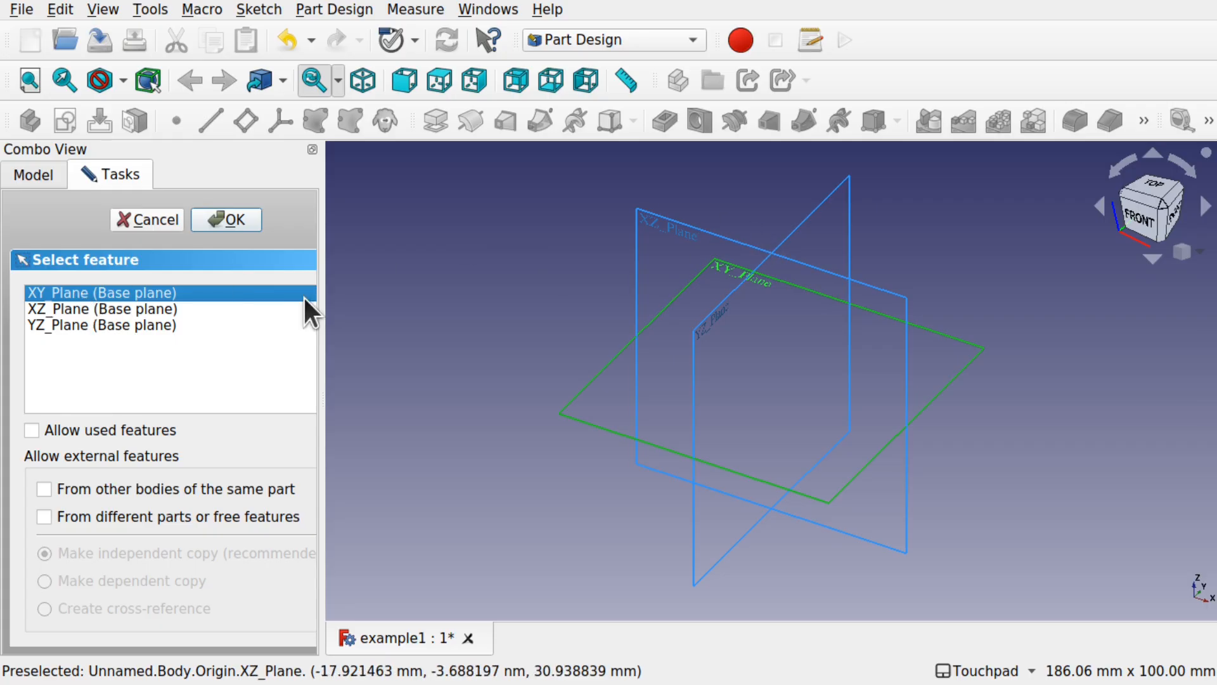
click(109, 308)
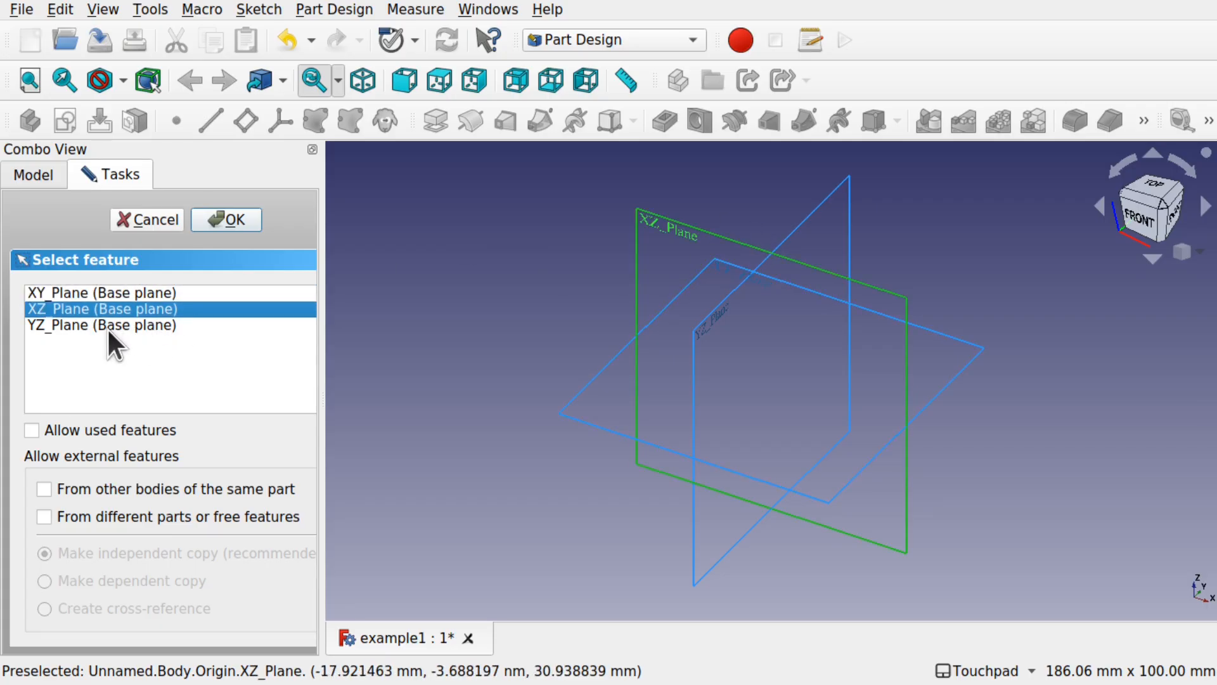
click(108, 326)
click(126, 291)
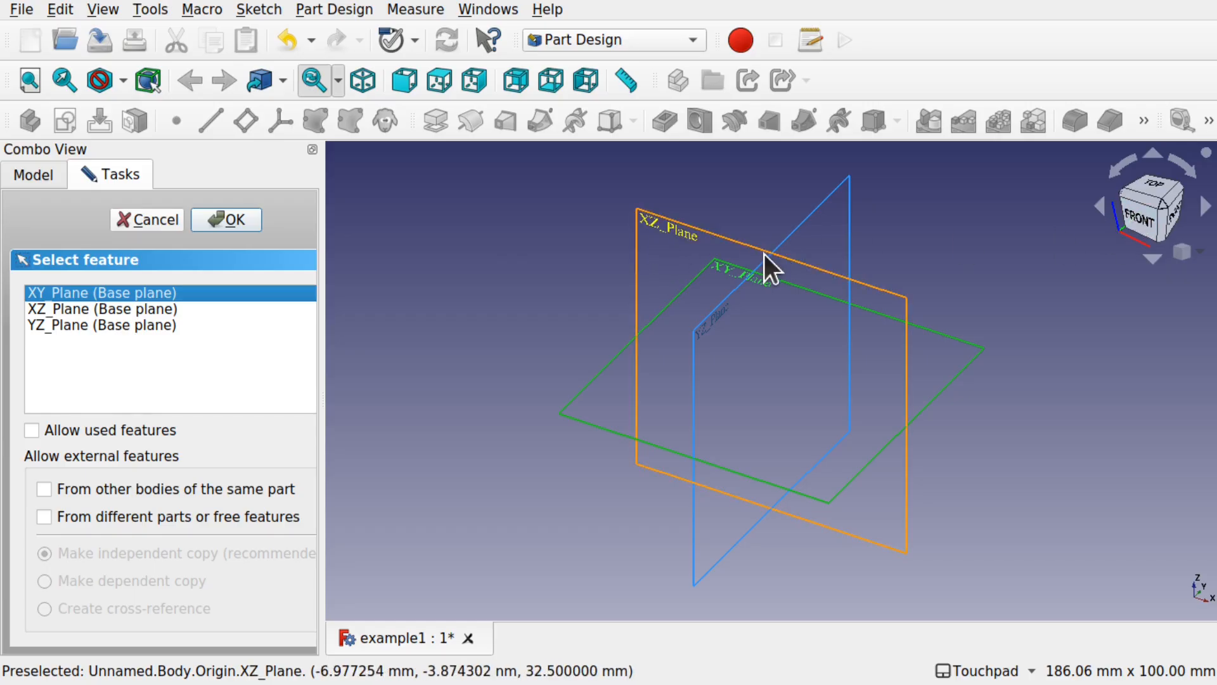
click(223, 216)
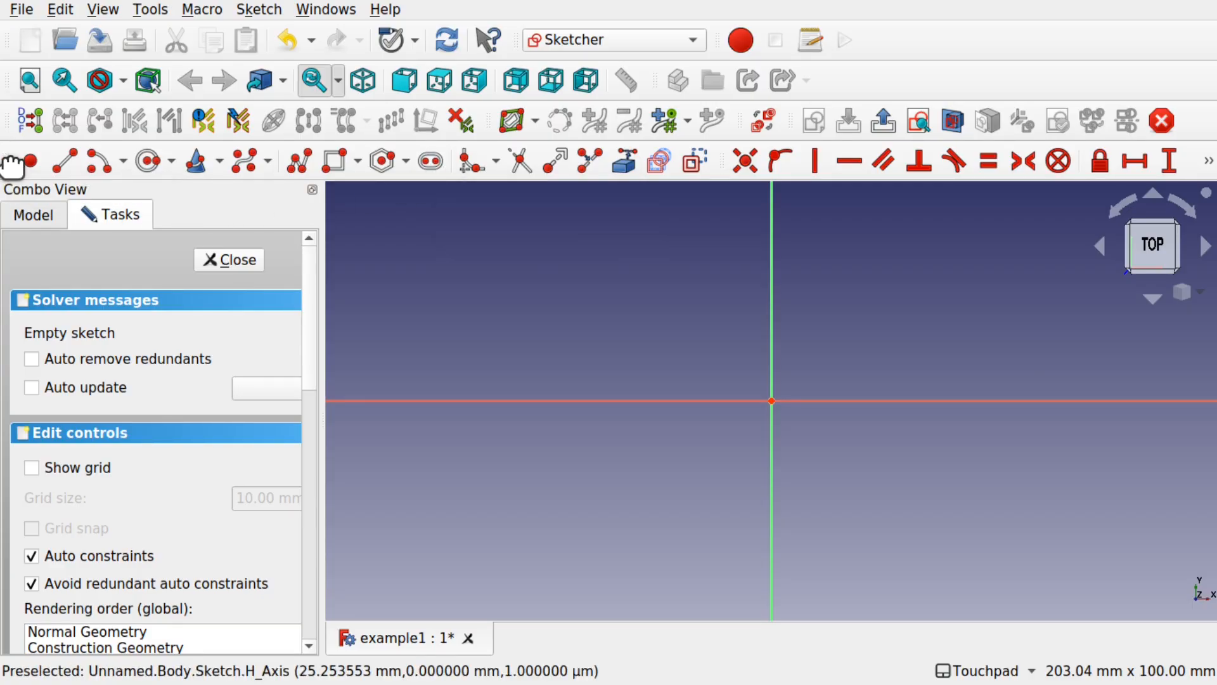
mouse_move(13, 166)
mouse_down()
mouse_move(299, 190)
mouse_move(415, 241)
mouse_move(614, 203)
mouse_move(603, 115)
mouse_move(557, 117)
mouse_move(469, 160)
mouse_move(620, 152)
mouse_move(725, 166)
mouse_up()
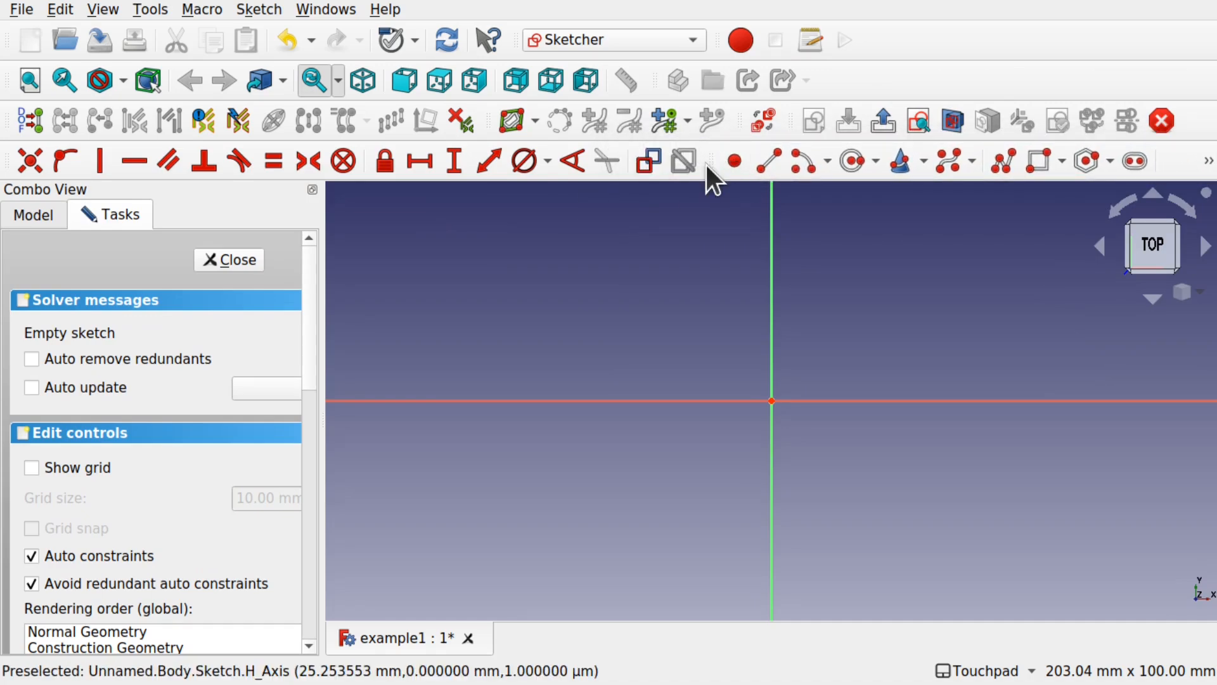
drag(711, 166, 856, 169)
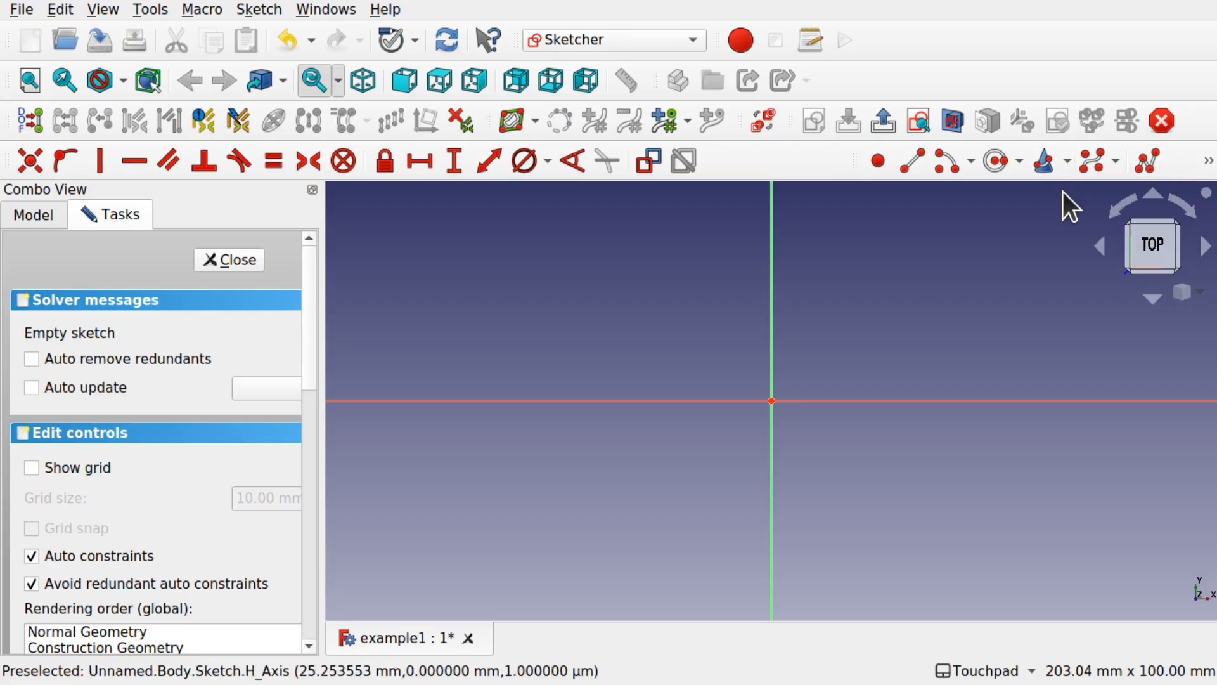
click(1209, 164)
mouse_move(858, 158)
mouse_down()
mouse_move(516, 163)
mouse_move(320, 184)
mouse_move(22, 163)
mouse_up()
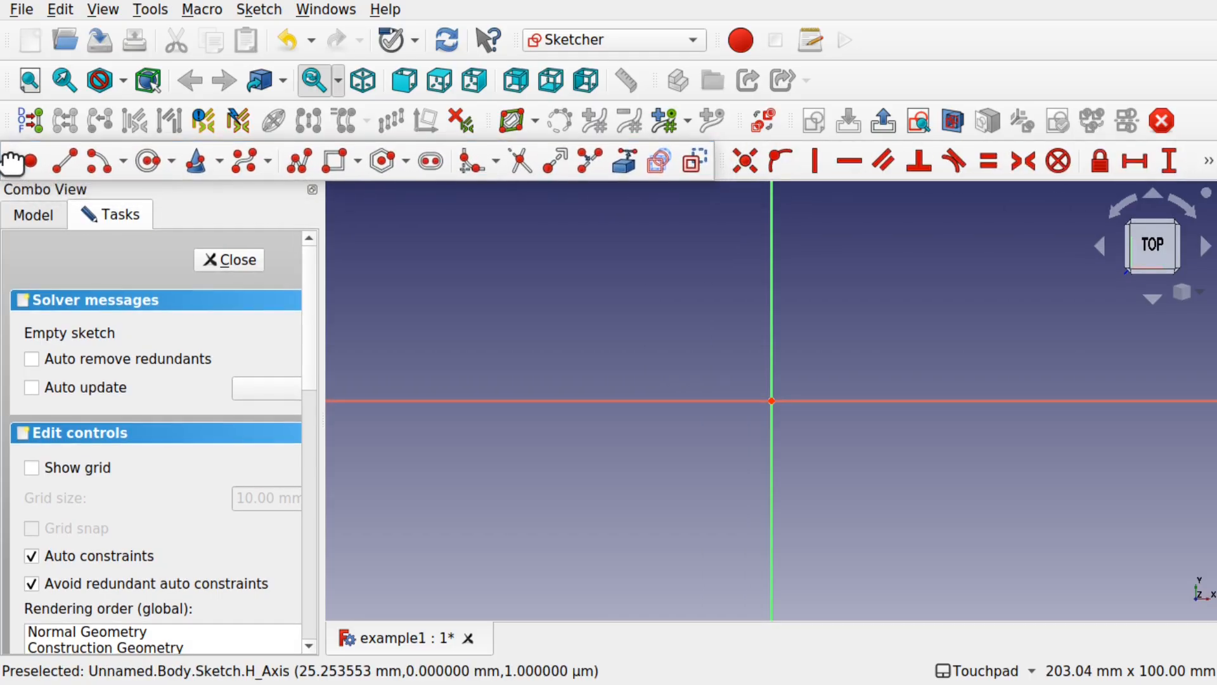
Undock the Combo View and dock it back in its original place.
click(313, 191)
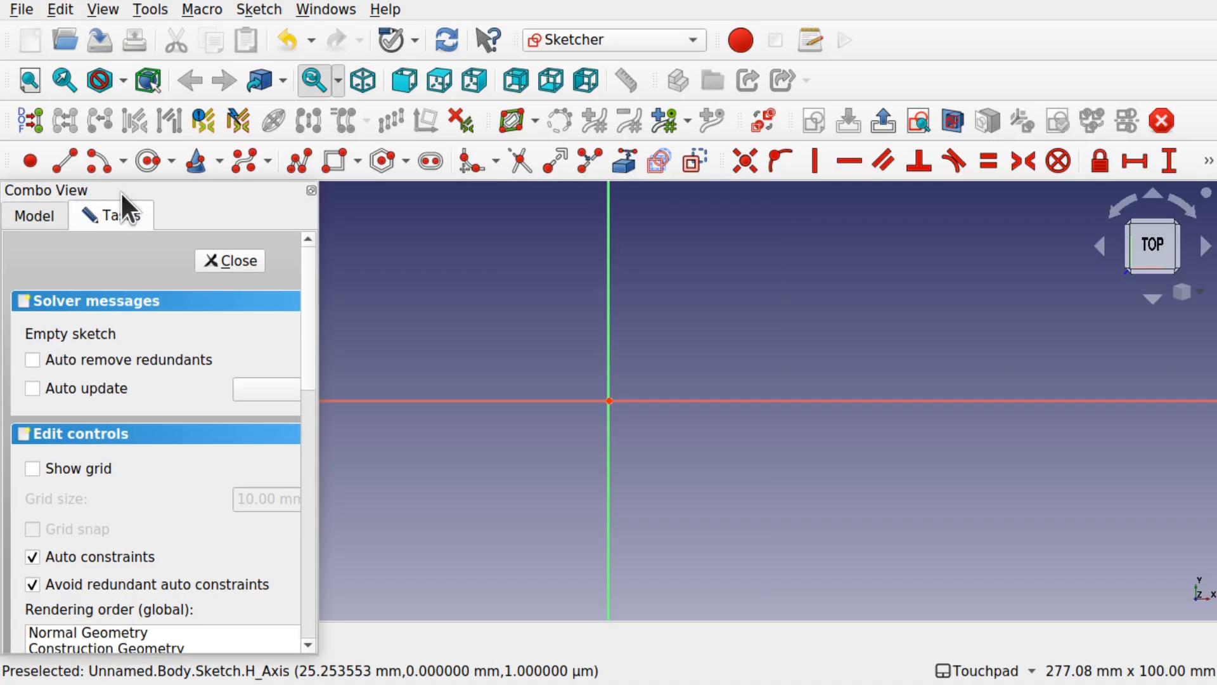
drag(162, 185, 36, 291)
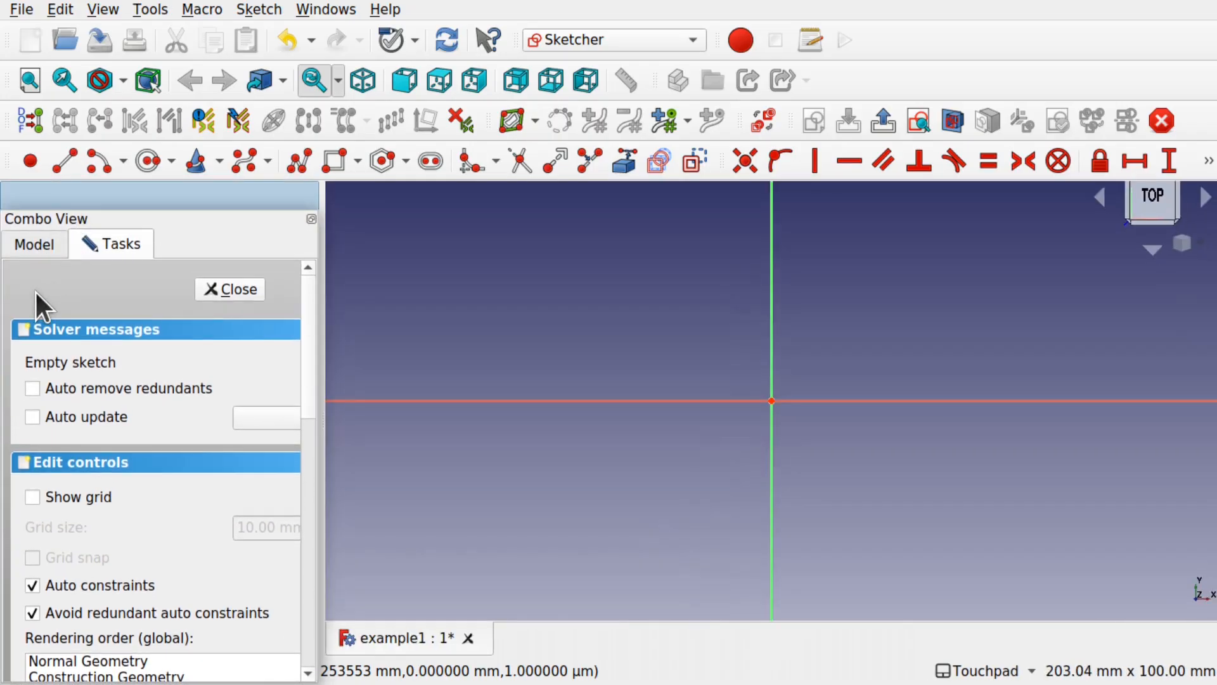
drag(2, 219, 3, 196)
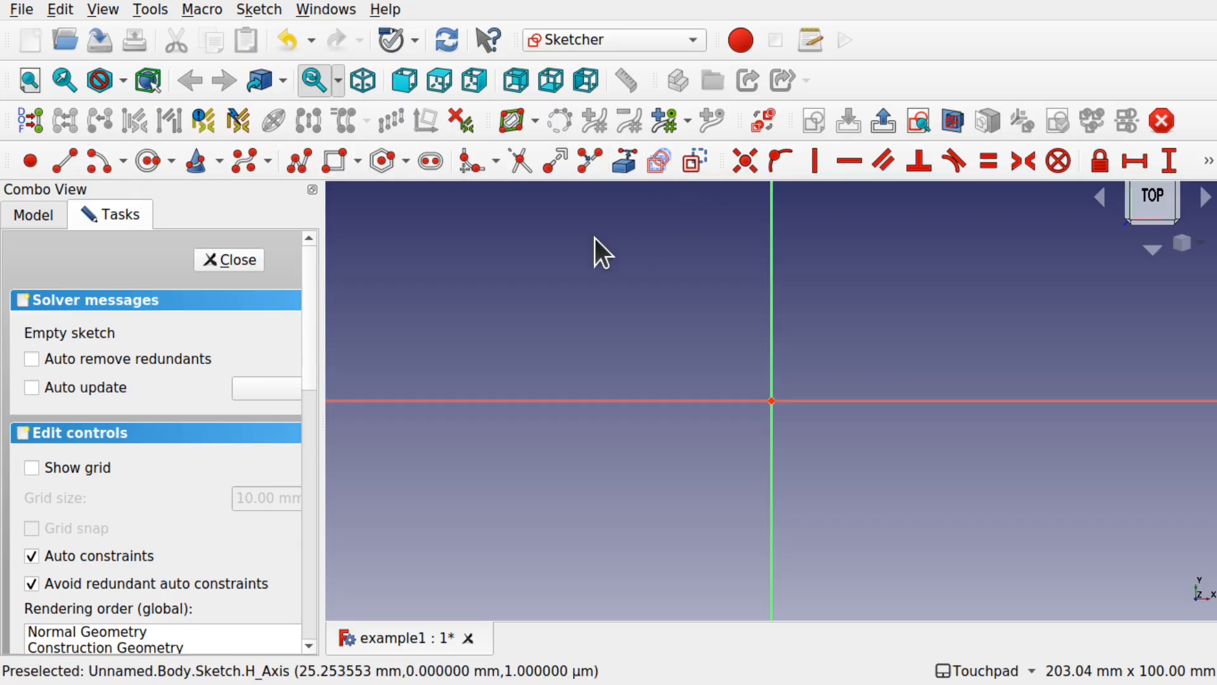
Start the Rectangle tool and widen the Combo View to review the Auto constraints options in the Edit controls.
click(357, 168)
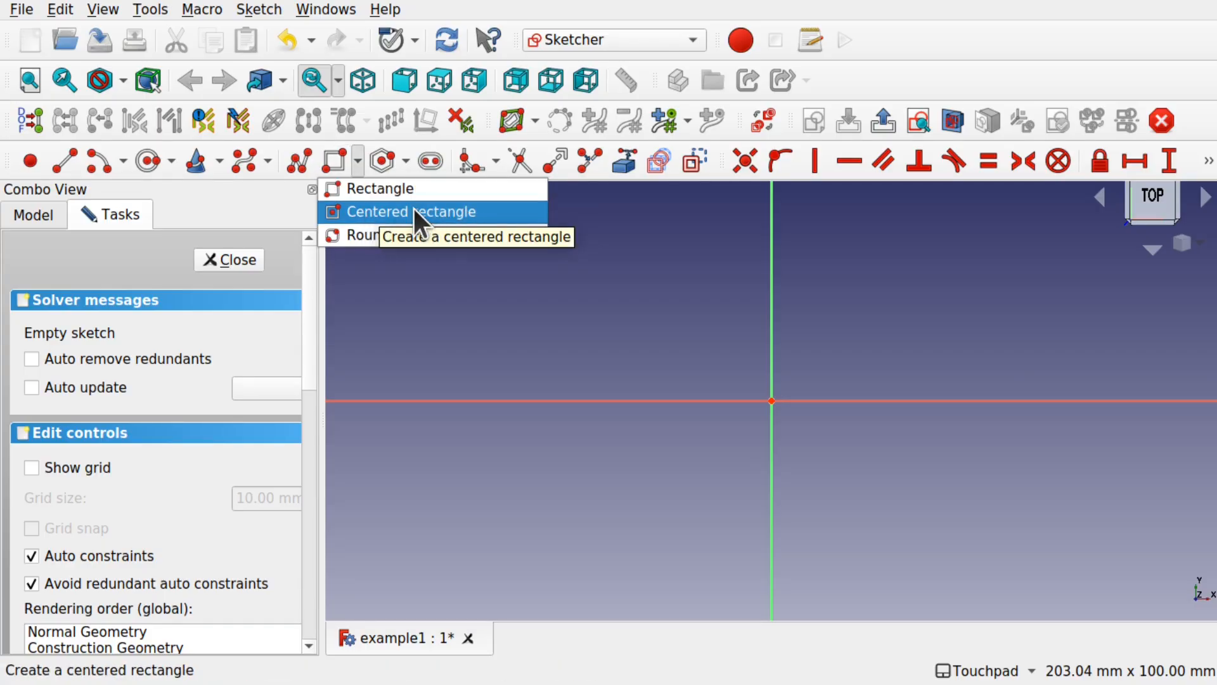
click(333, 160)
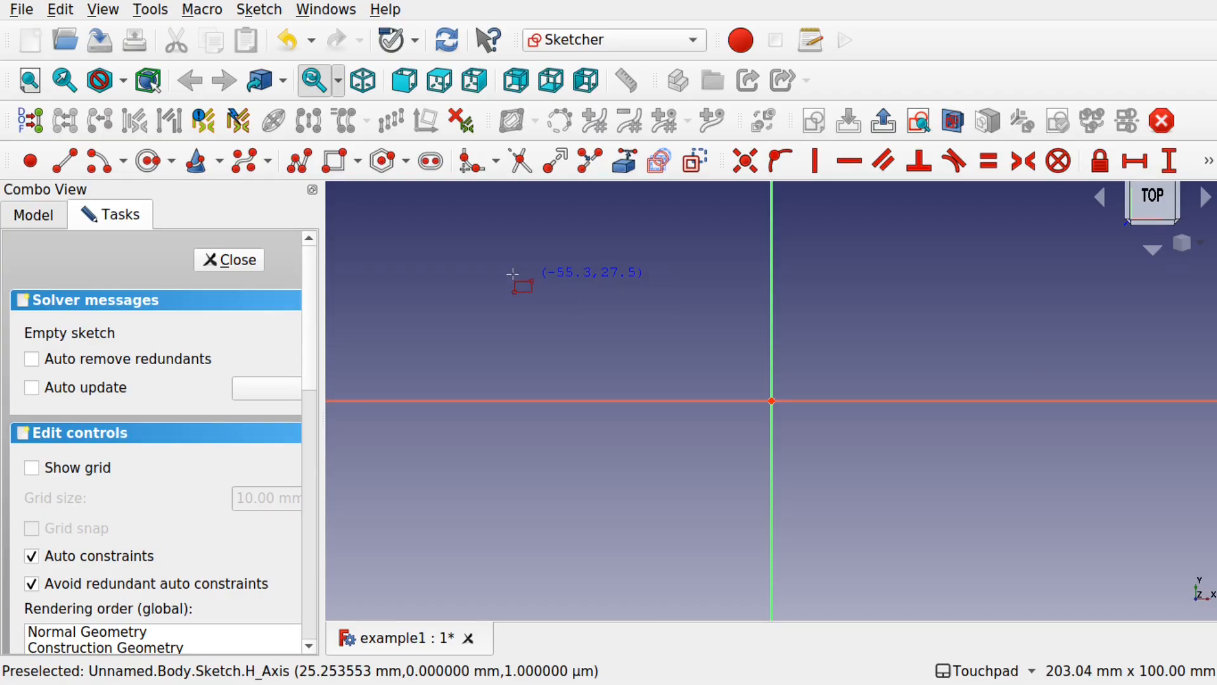
click(144, 433)
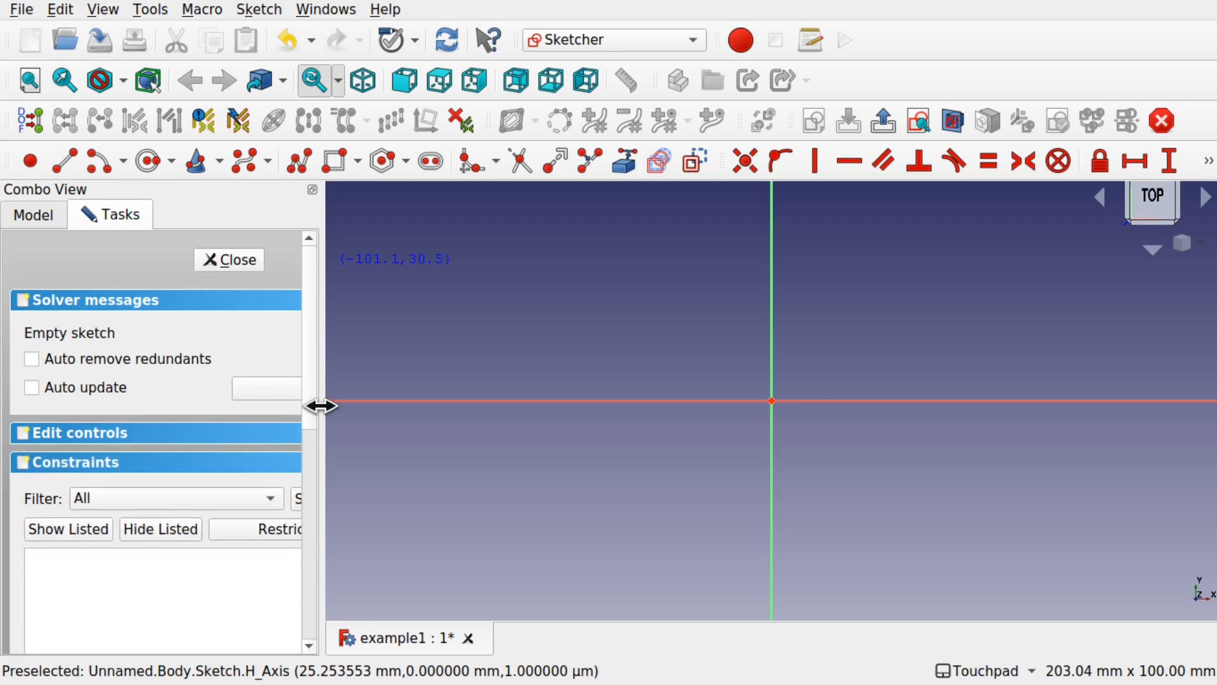
drag(320, 406, 518, 416)
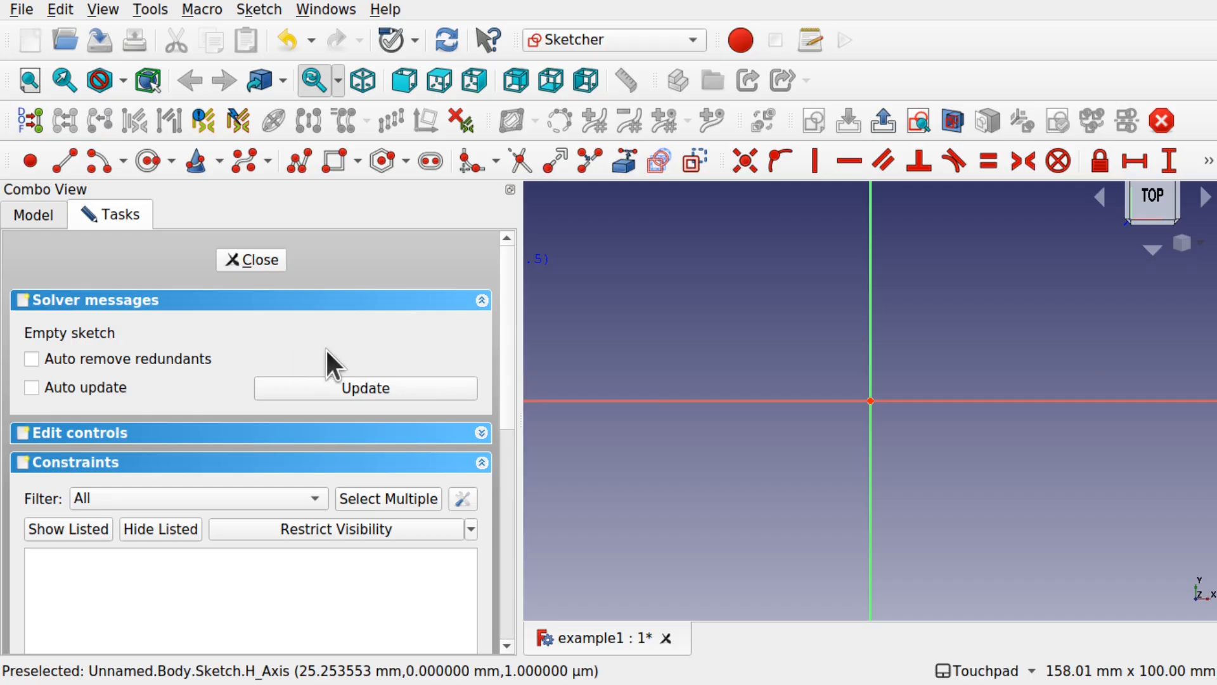
click(124, 431)
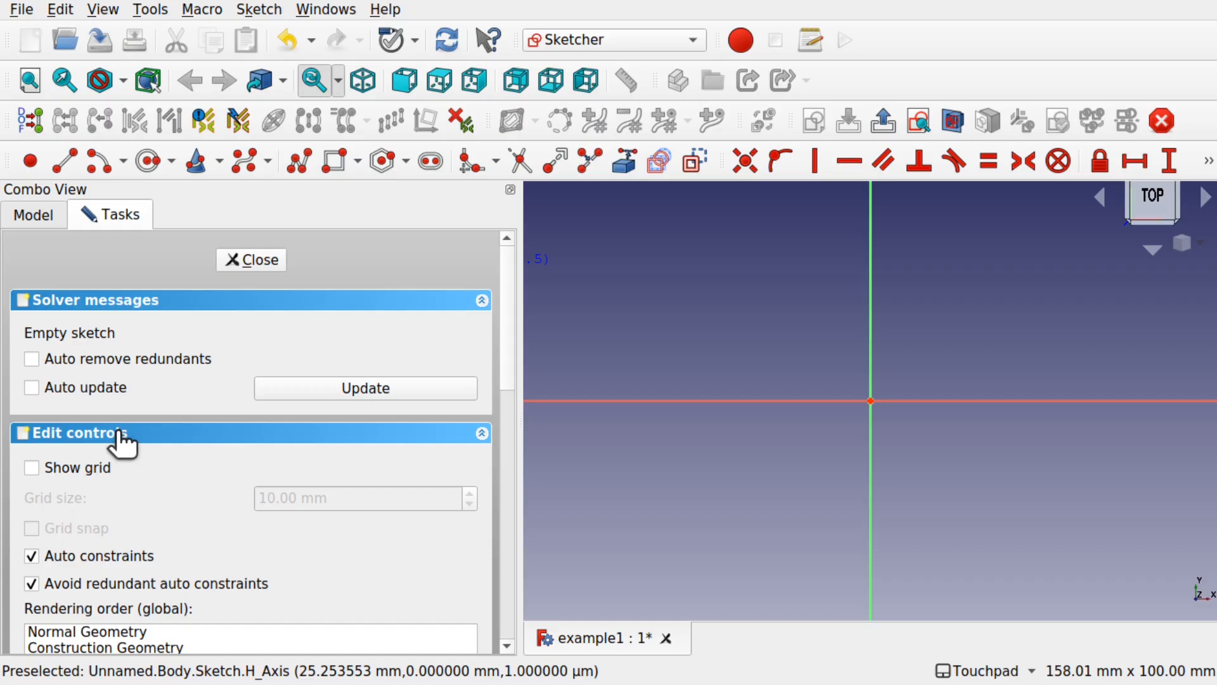
scroll(204, 490, down, 5)
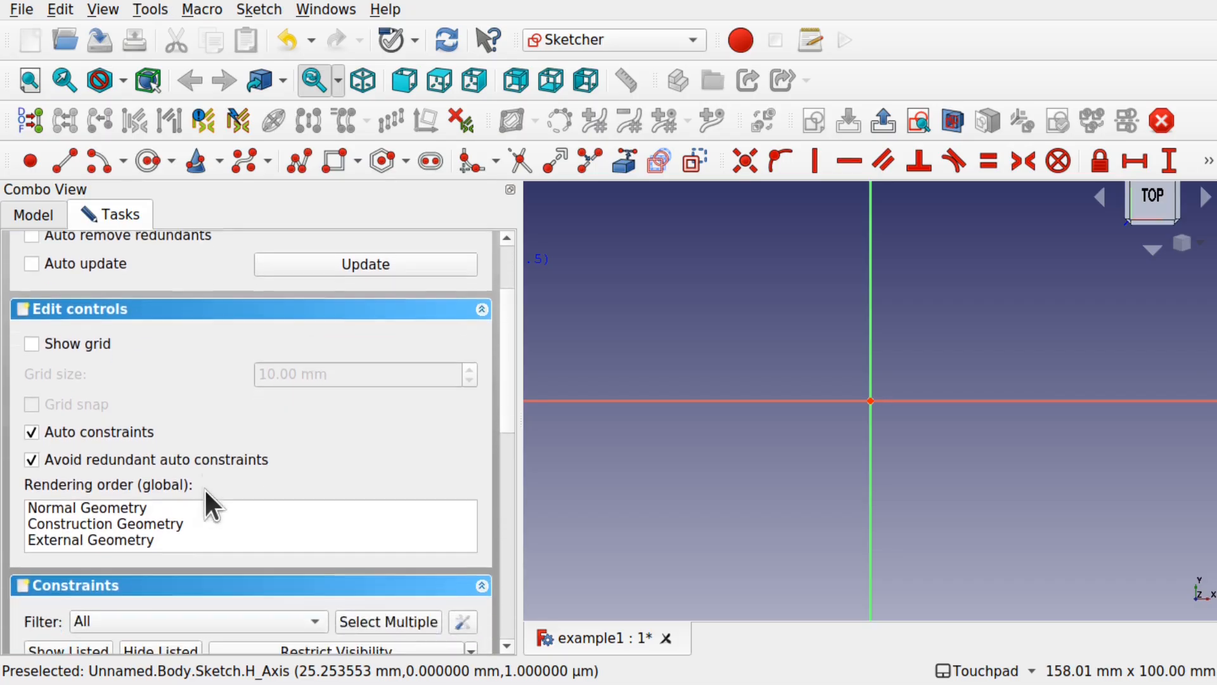
scroll(204, 490, up, 2)
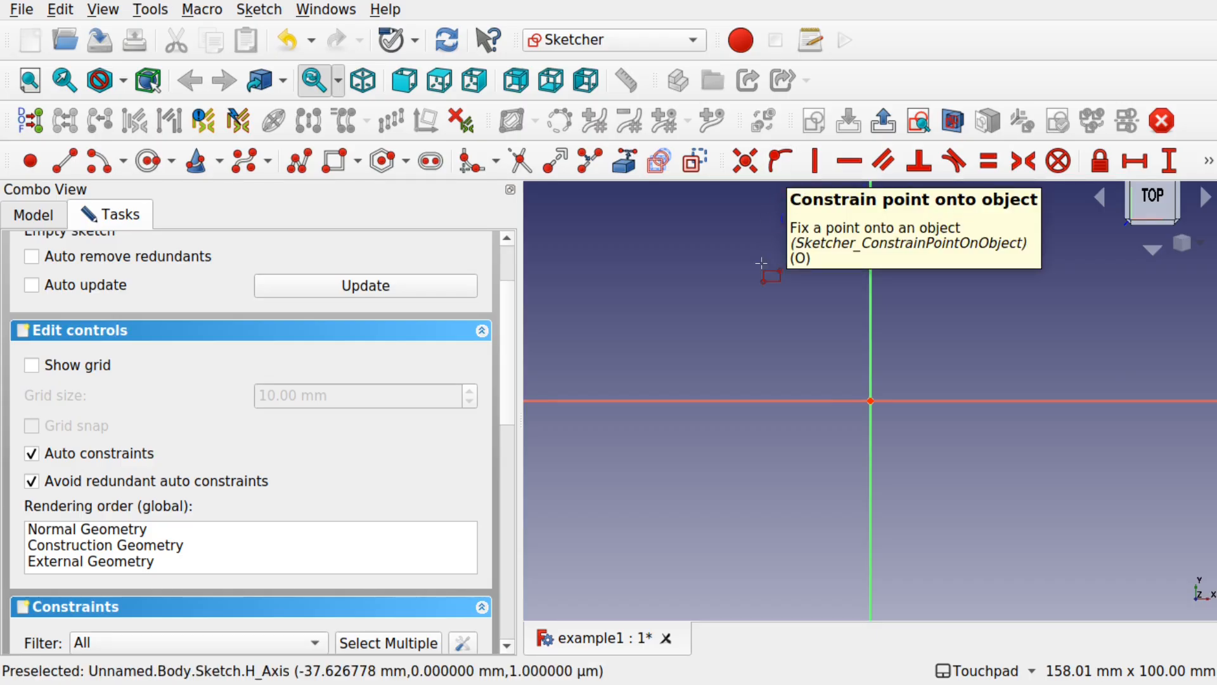
Sketch one rectangle between the horizontal and vertical axes below the origin, and another from the origin to about (54.5, 33.4) mm.
click(785, 173)
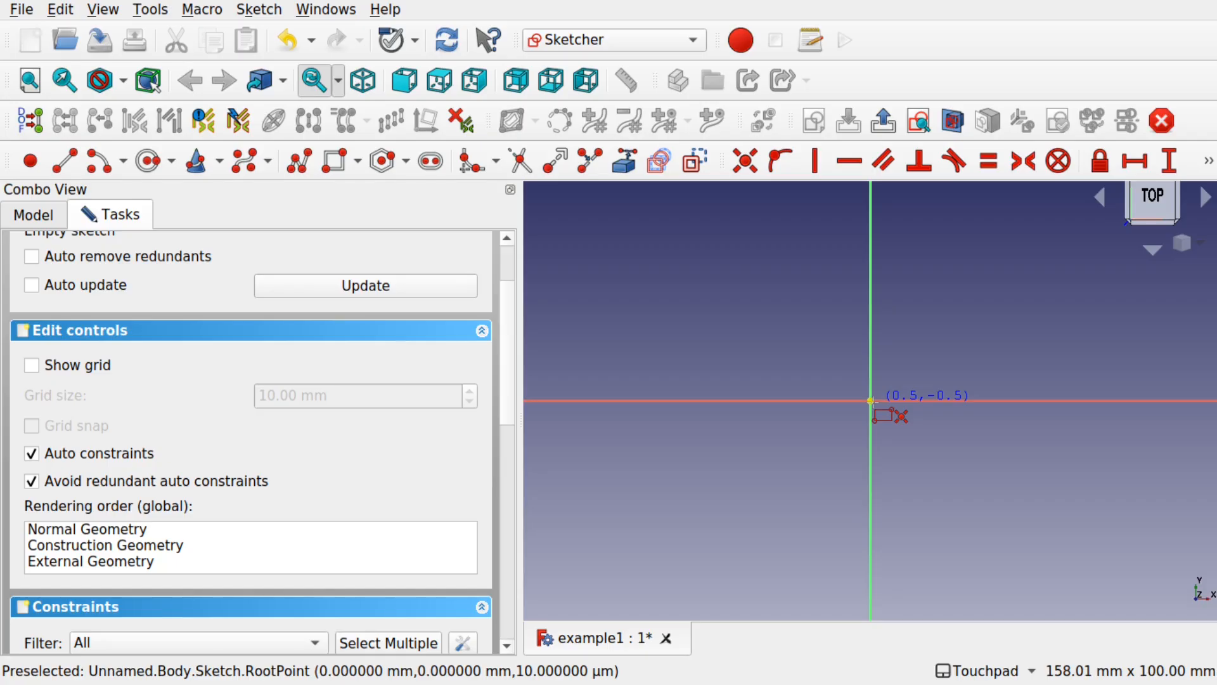
click(746, 175)
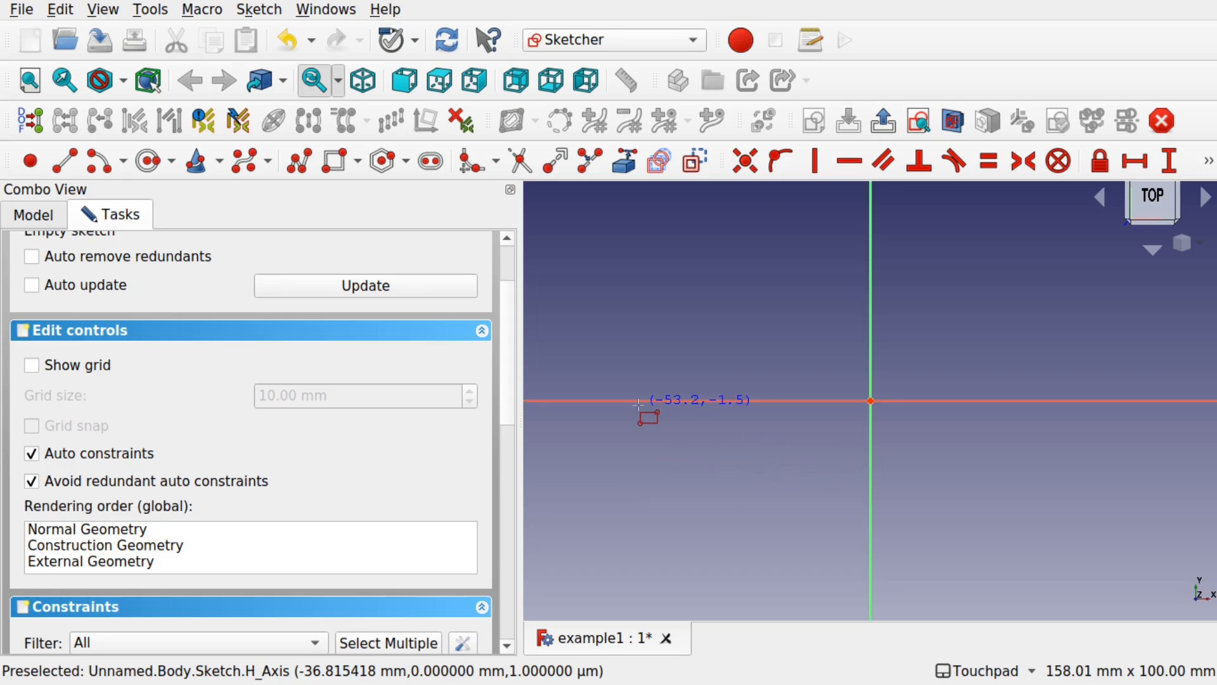
click(672, 401)
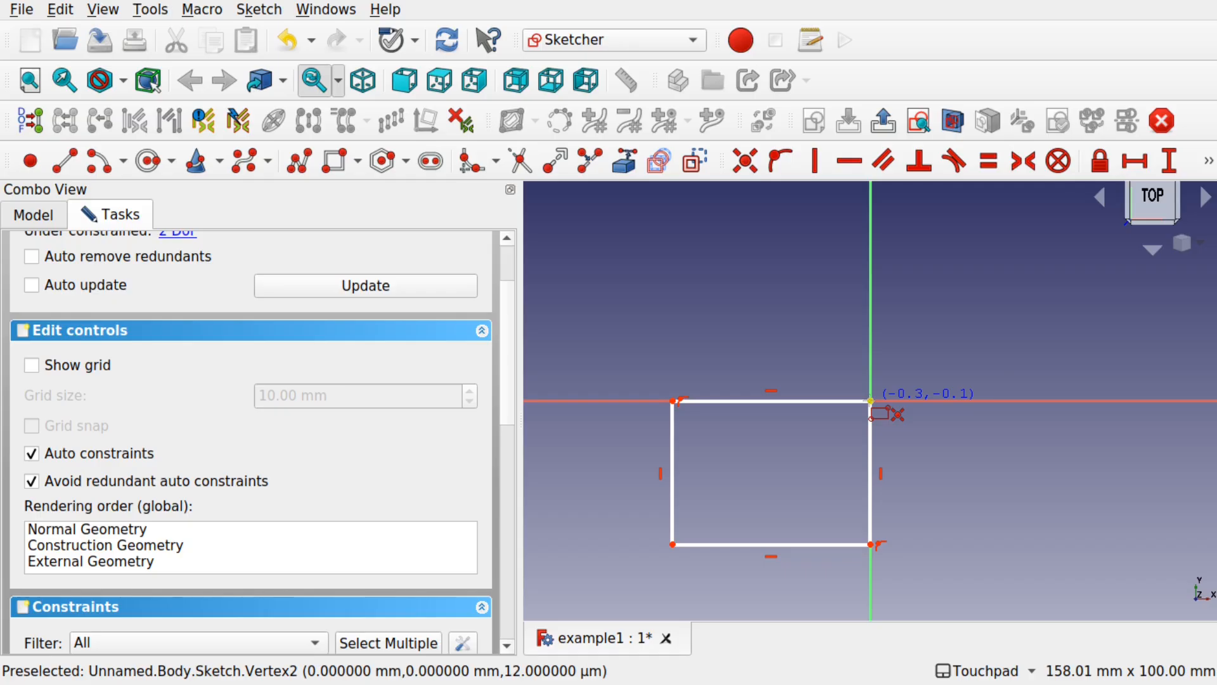
click(870, 400)
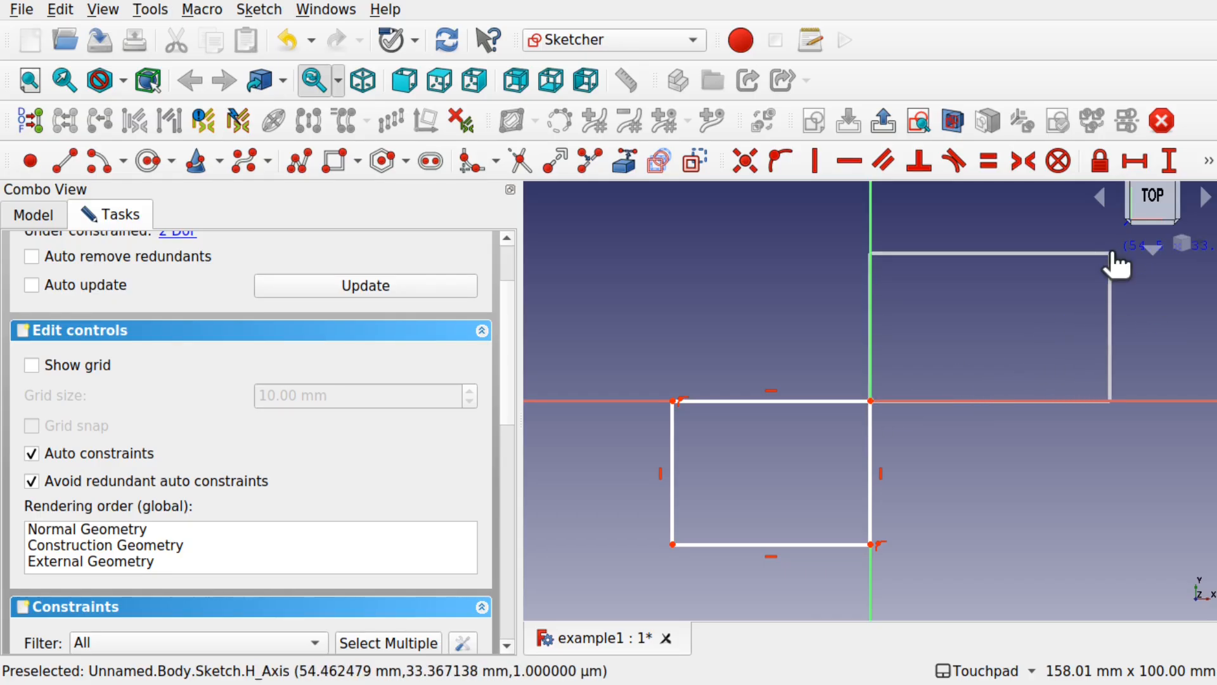
click(1111, 252)
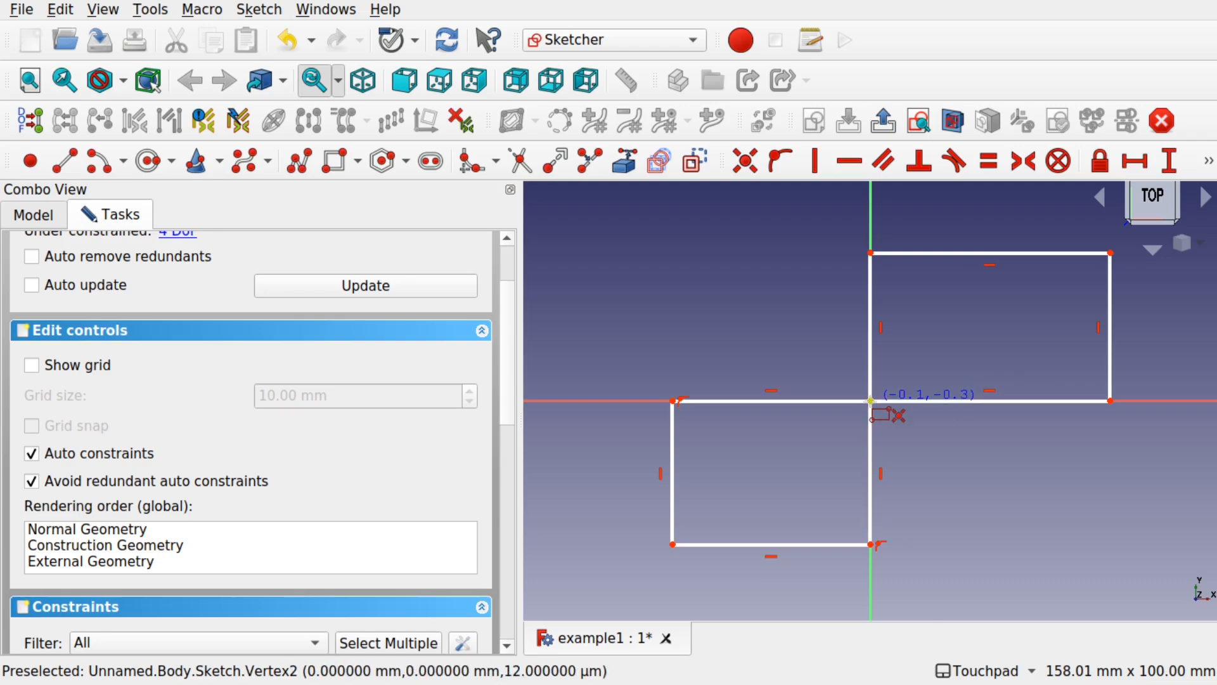
right_click(929, 458)
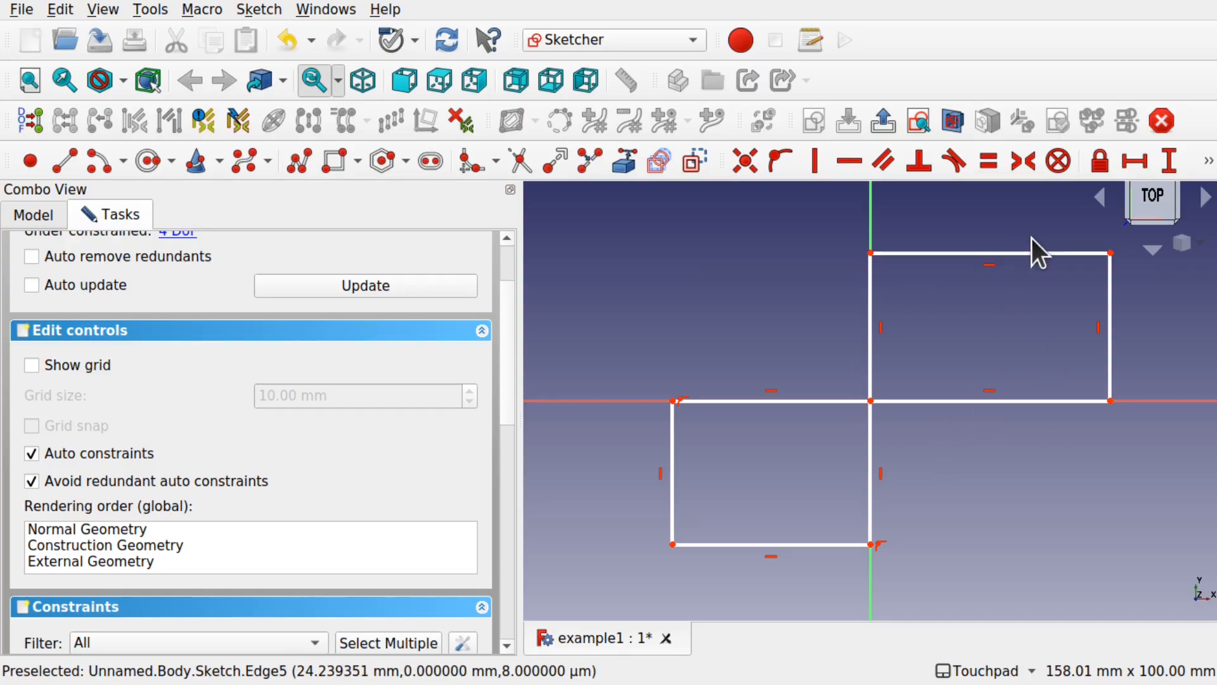
Reshape both rectangles by moving their edges, and delete the point-on-object constraint tying the lower rectangle to the horizontal axis.
mouse_move(1109, 308)
mouse_down()
mouse_move(979, 322)
mouse_move(1128, 335)
mouse_move(1102, 302)
mouse_up()
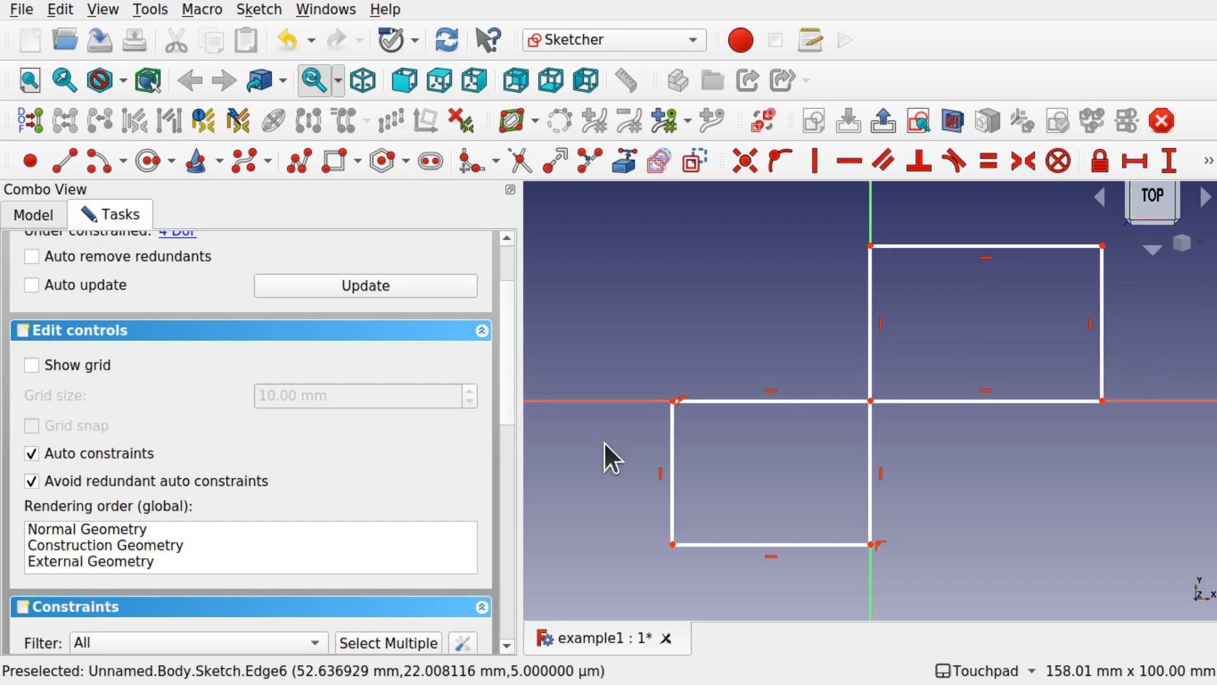
drag(666, 464, 598, 504)
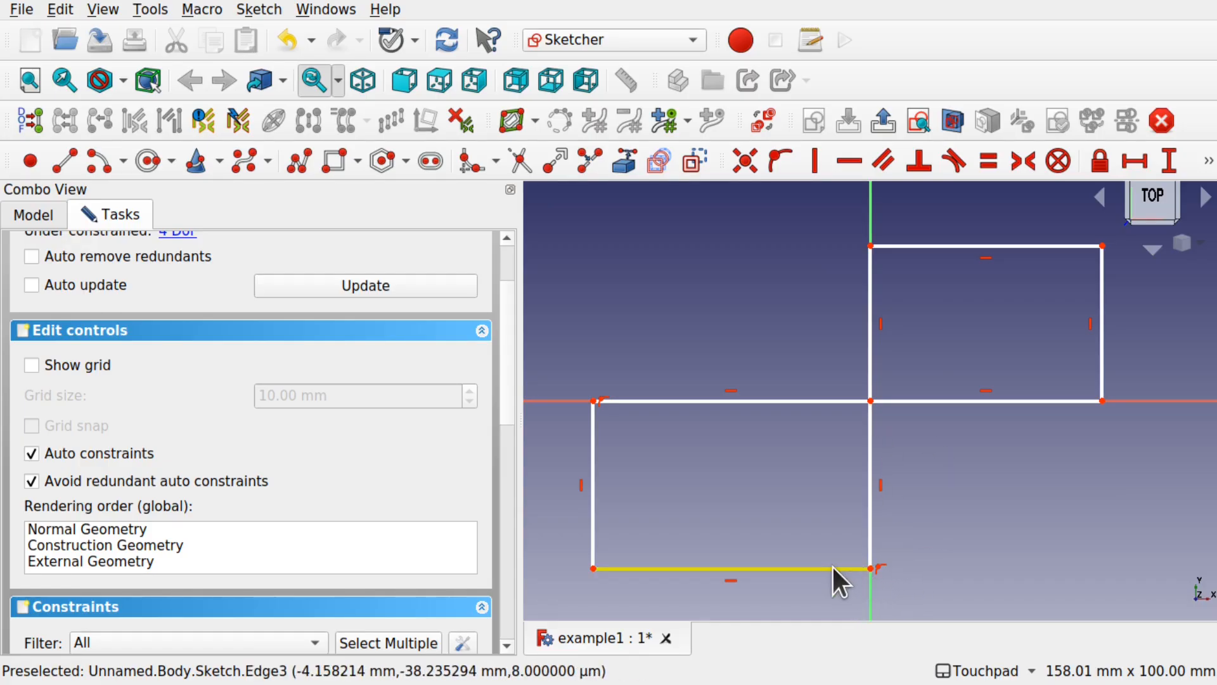
drag(834, 568, 830, 492)
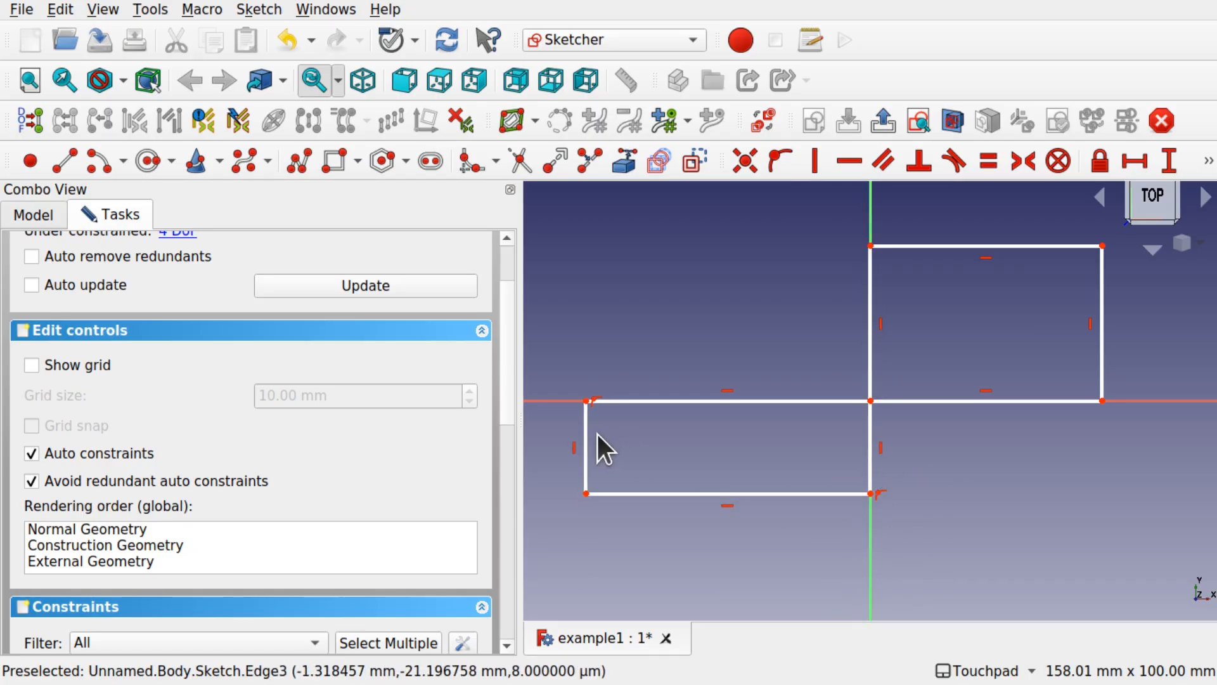
drag(587, 439, 637, 434)
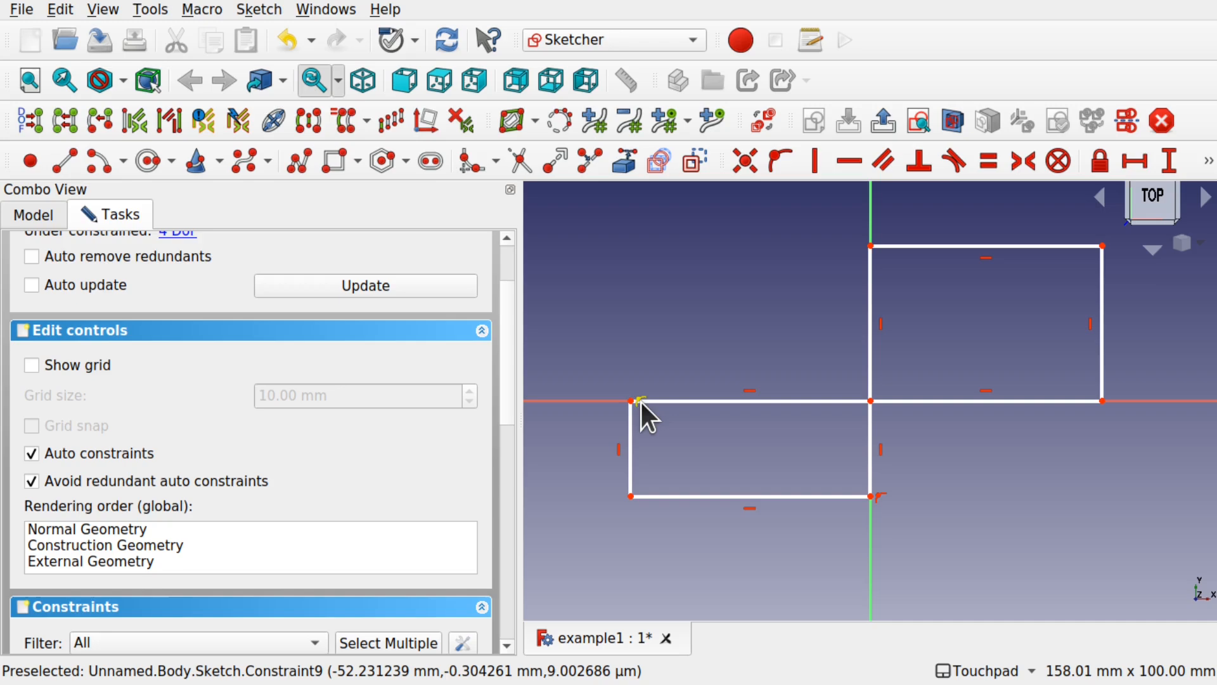
mouse_move(633, 443)
mouse_down()
mouse_move(651, 506)
mouse_move(648, 416)
mouse_move(646, 461)
mouse_move(636, 444)
mouse_up()
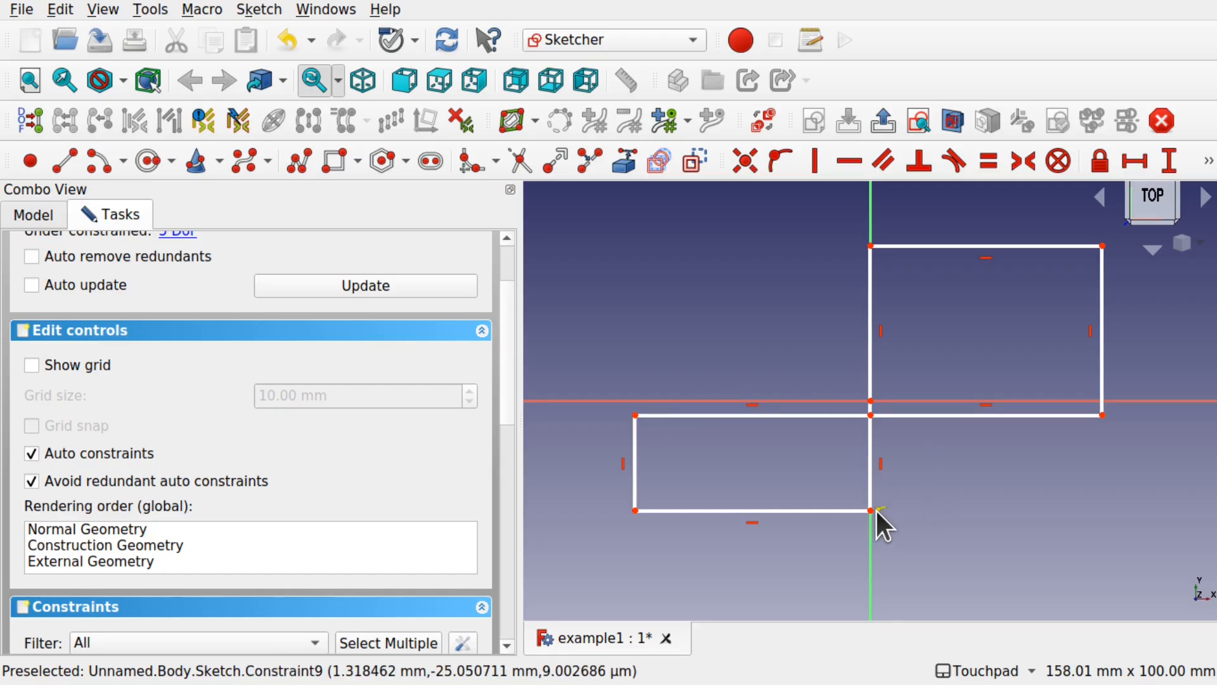
Look through the sketch's constraint list, highlighting Constraint18 and Constraint17 to locate them in the geometry.
drag(511, 364, 525, 486)
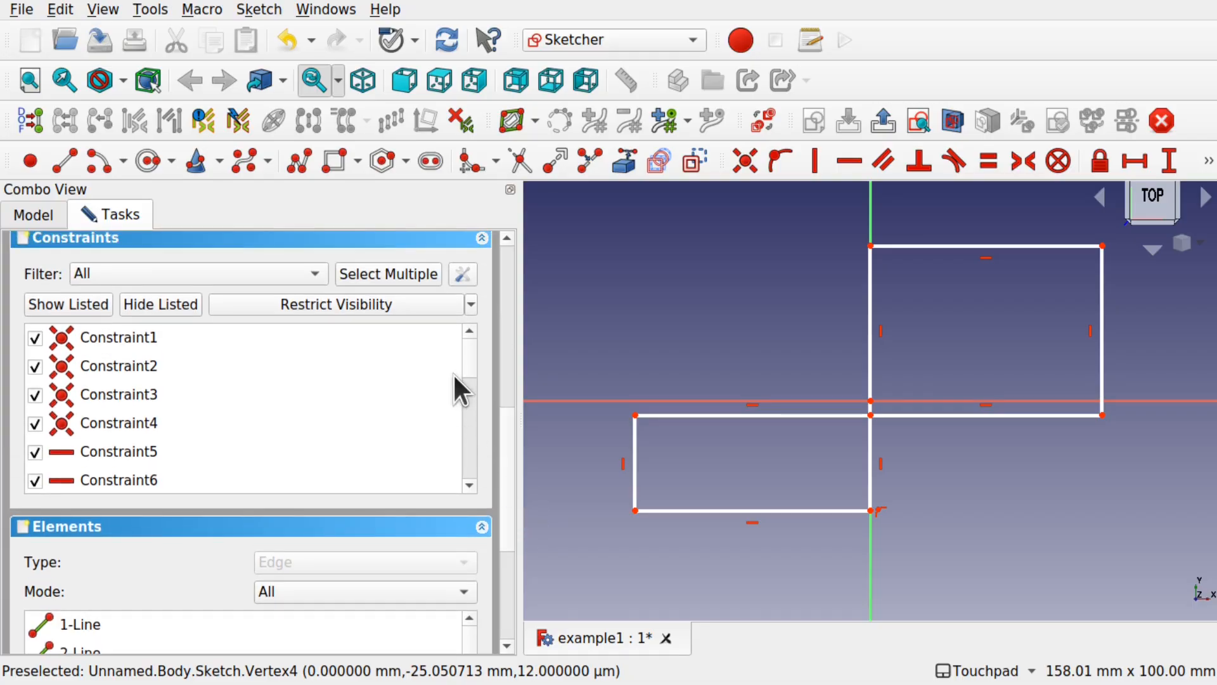
drag(468, 367, 476, 466)
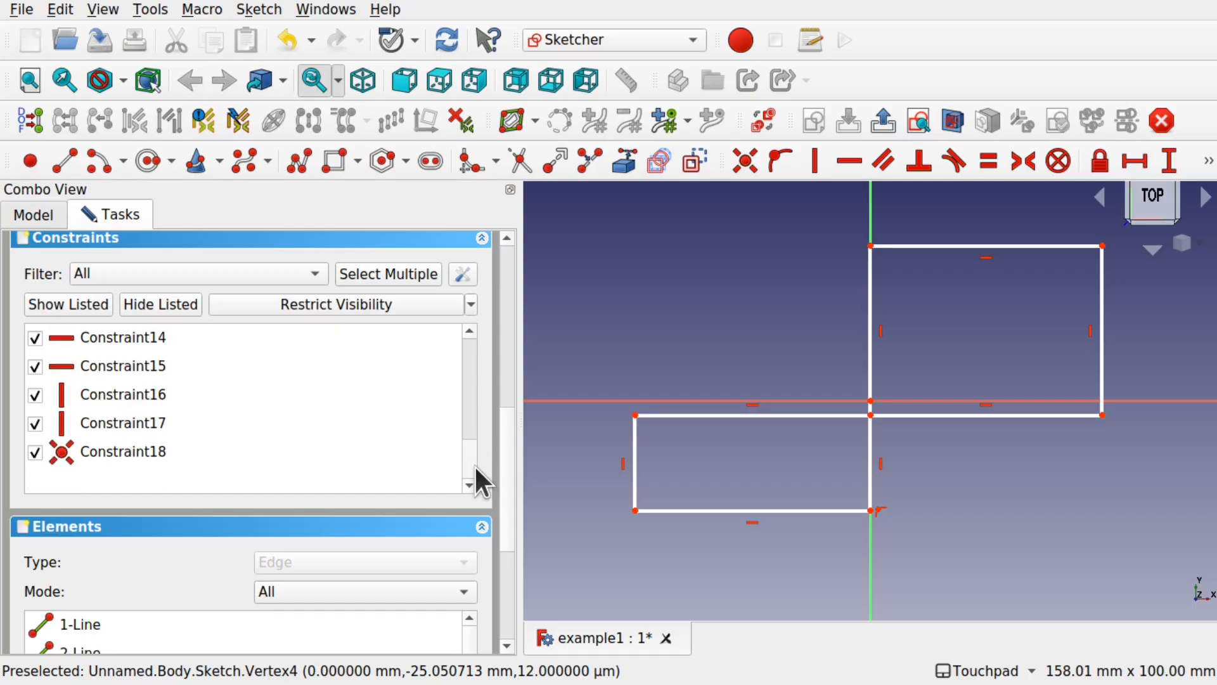
click(158, 444)
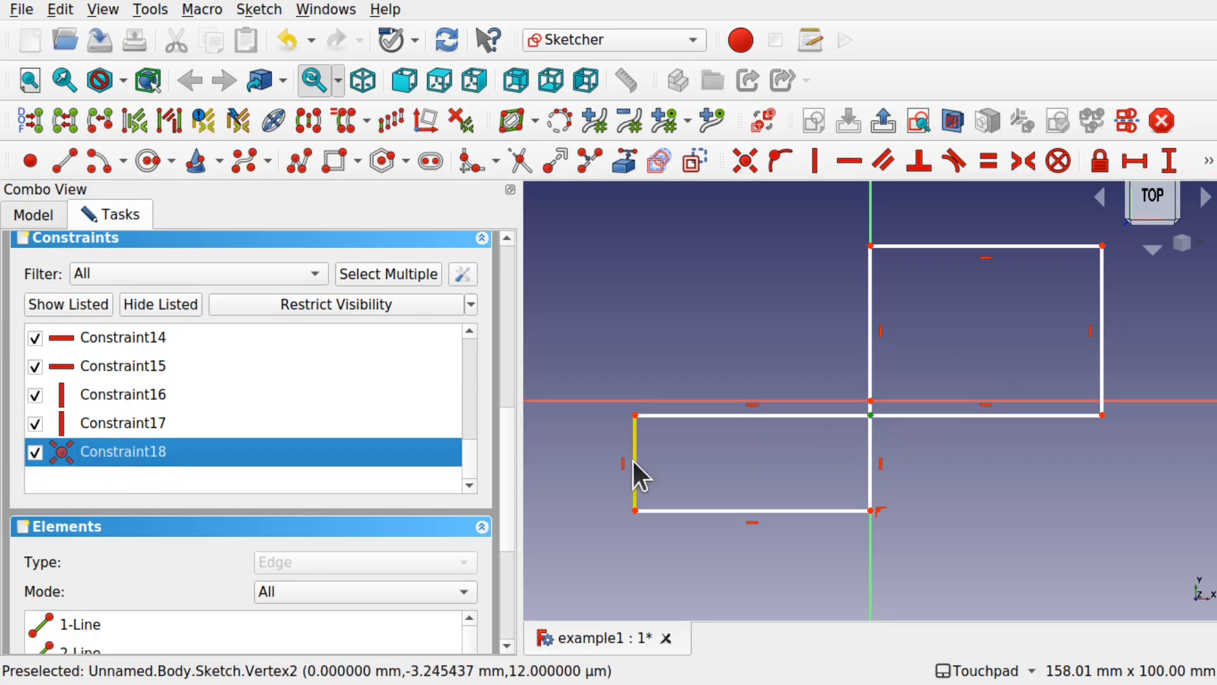
click(131, 419)
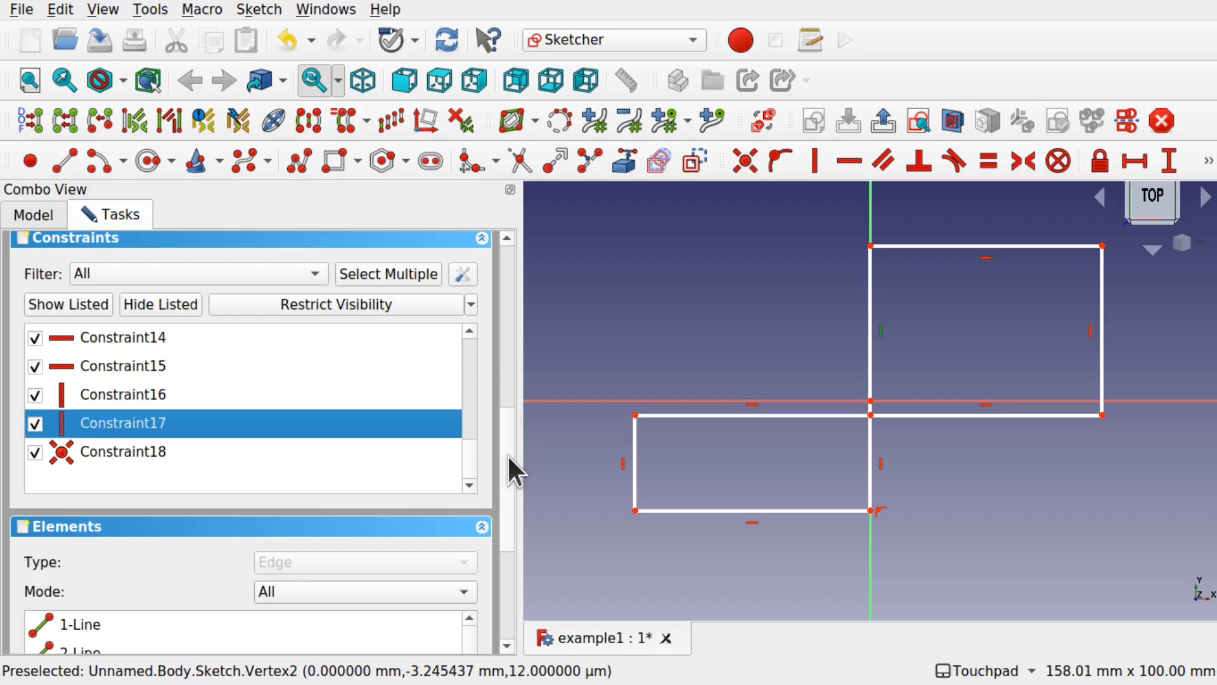
click(888, 374)
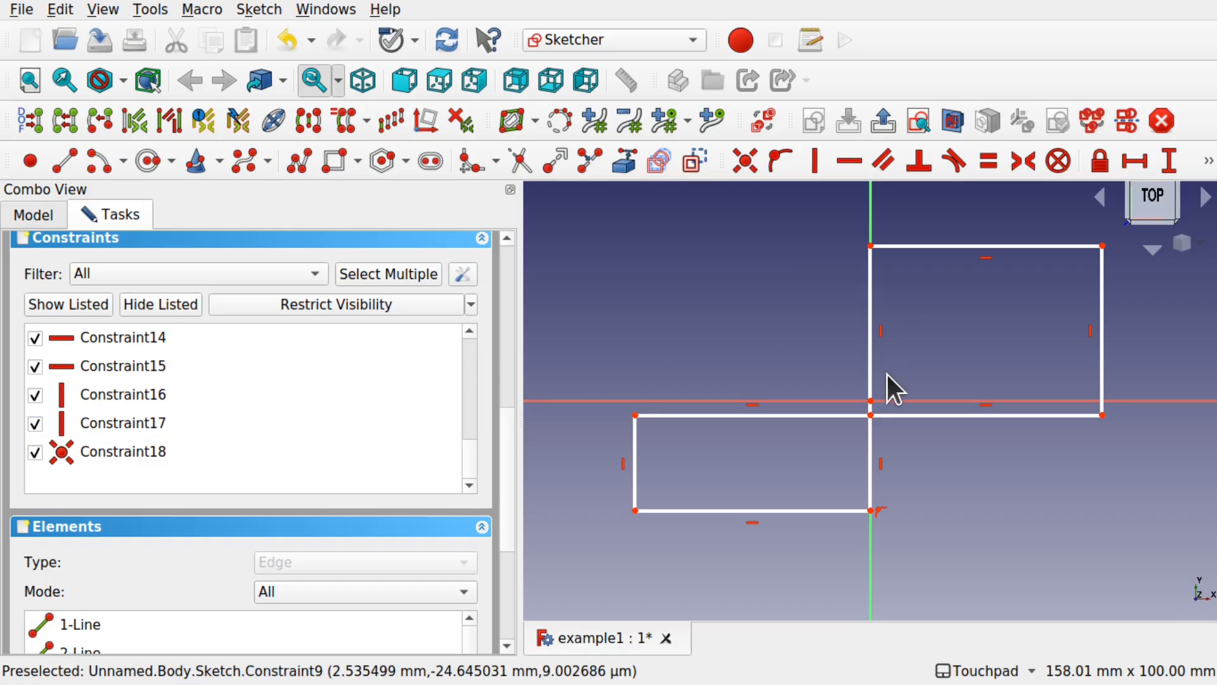
Delete the point-on-object constraint at the lower rectangle's bottom-right corner and move that corner away from the vertical axis.
click(879, 508)
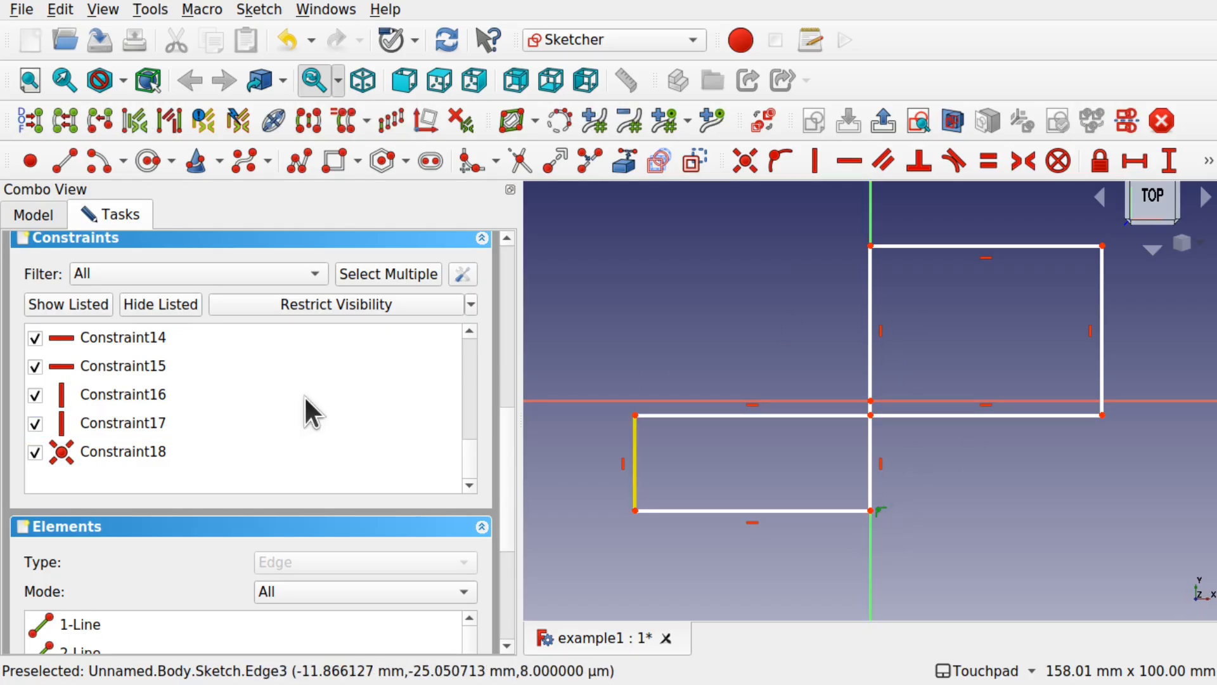
scroll(468, 448, up, 3)
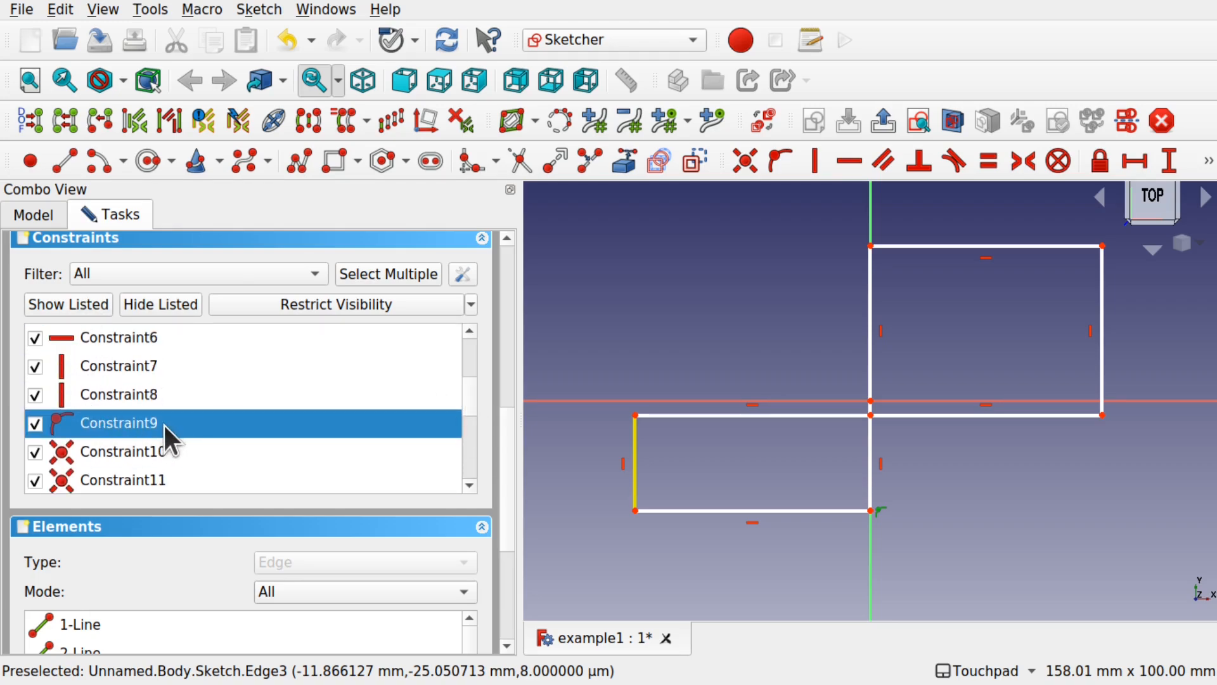
key(Delete)
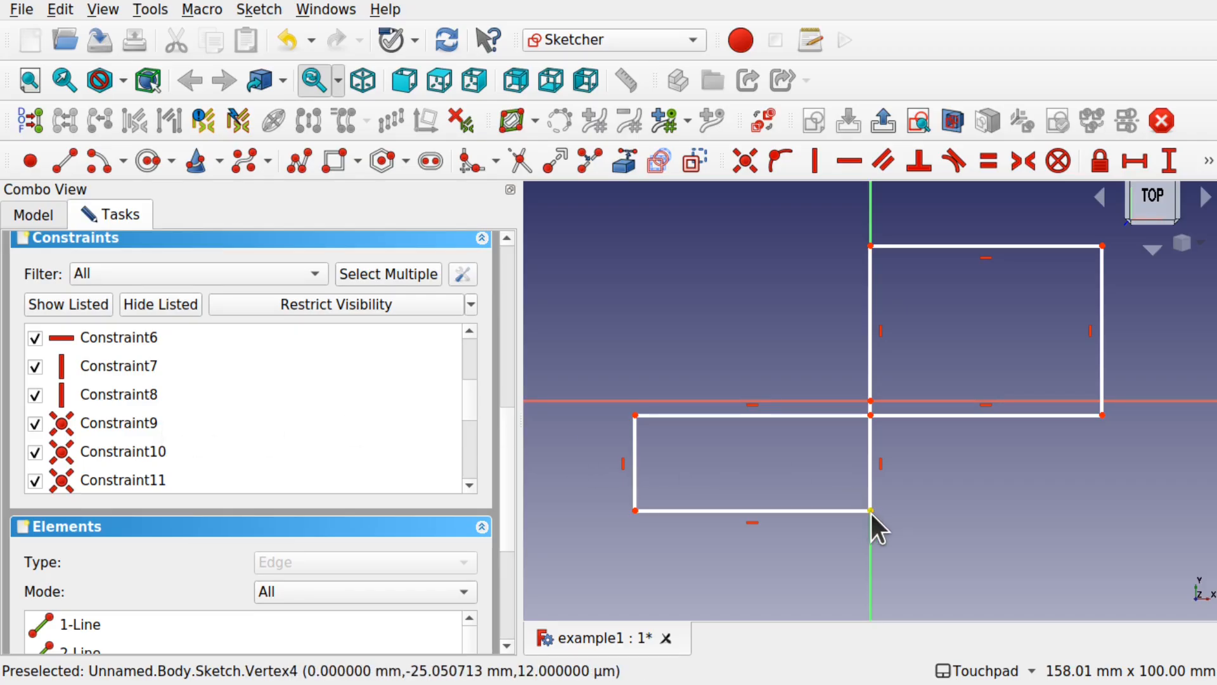
drag(871, 511, 774, 515)
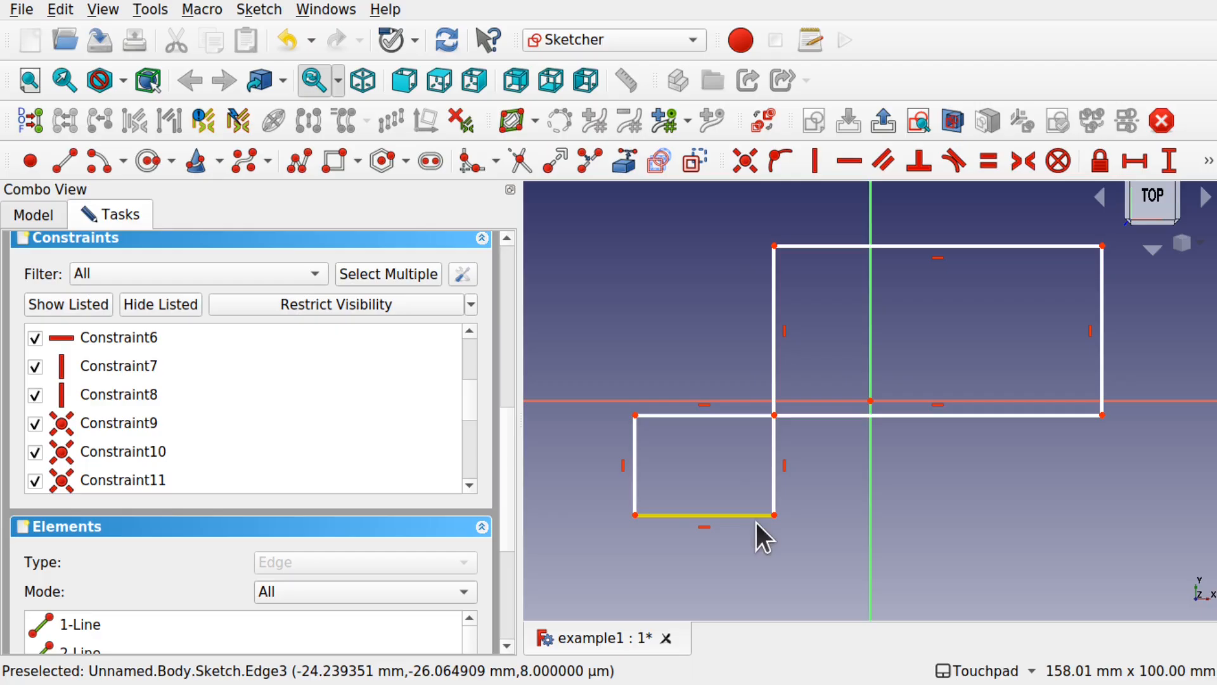
Delete the horizontal constraint on the lower rectangle's bottom edge and pull its lower-left corner down so the edge slants.
click(705, 527)
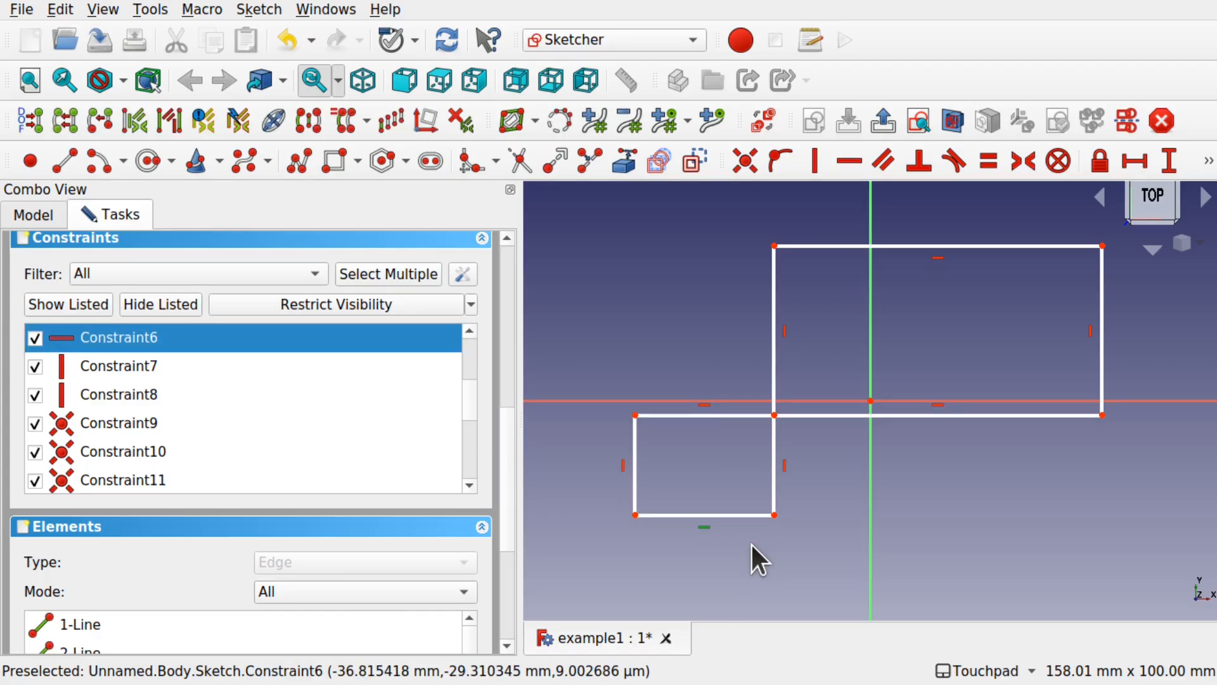
key(Delete)
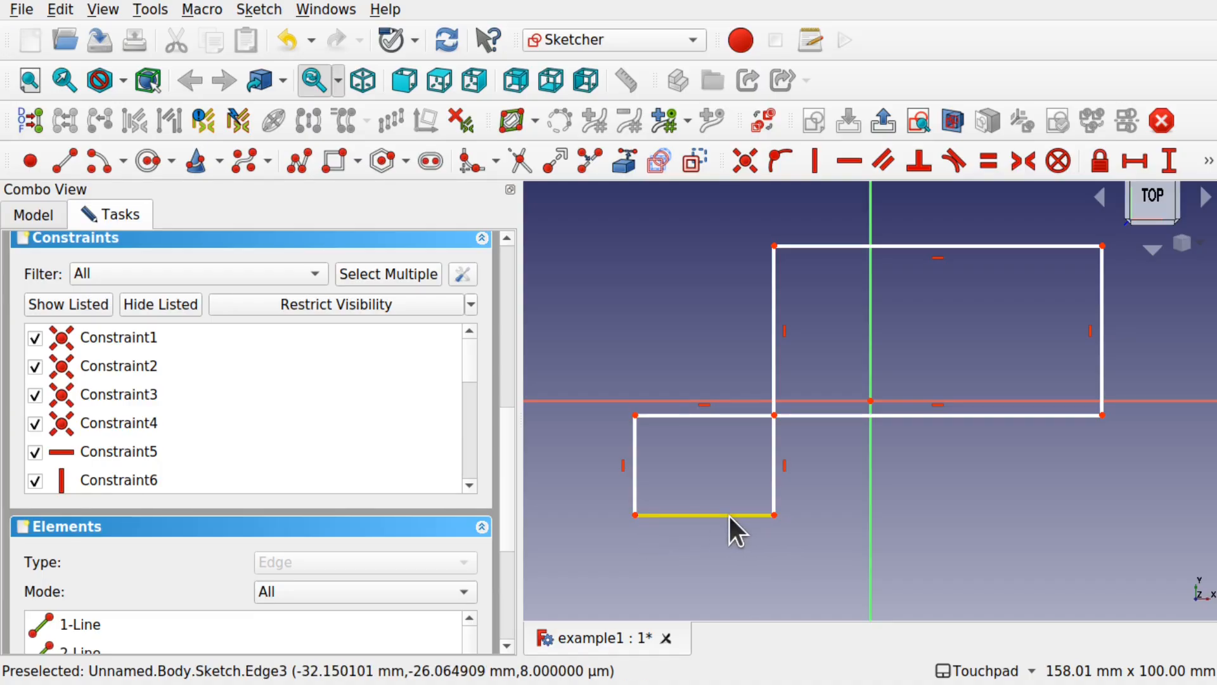
drag(635, 515, 646, 575)
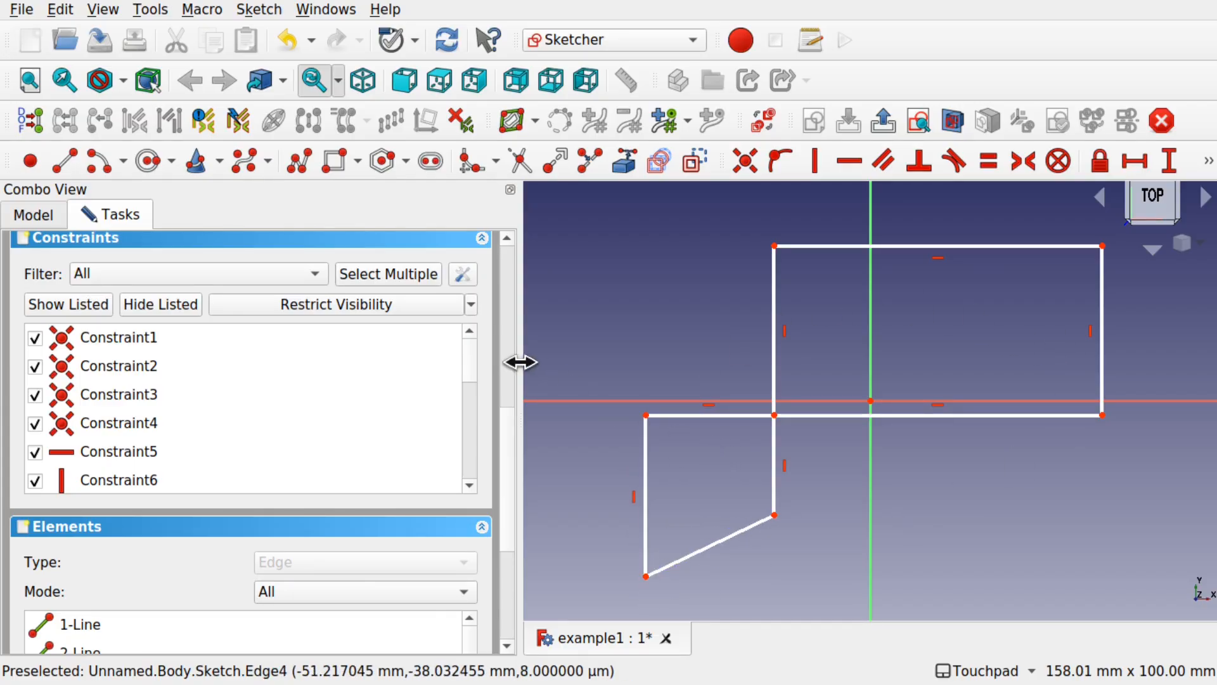
Delete all the lines of both rectangles so that the sketch is empty.
drag(520, 362, 344, 368)
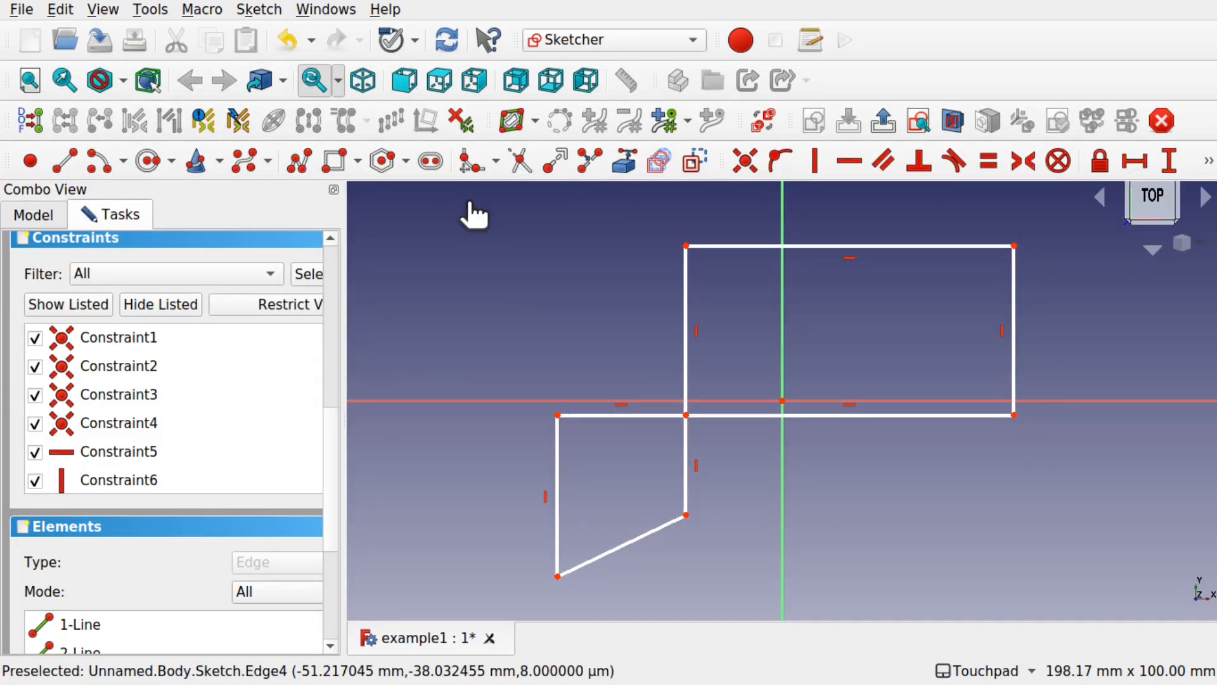
mouse_move(467, 203)
mouse_down()
mouse_move(531, 229)
mouse_move(840, 460)
mouse_move(847, 479)
mouse_move(1047, 592)
mouse_up()
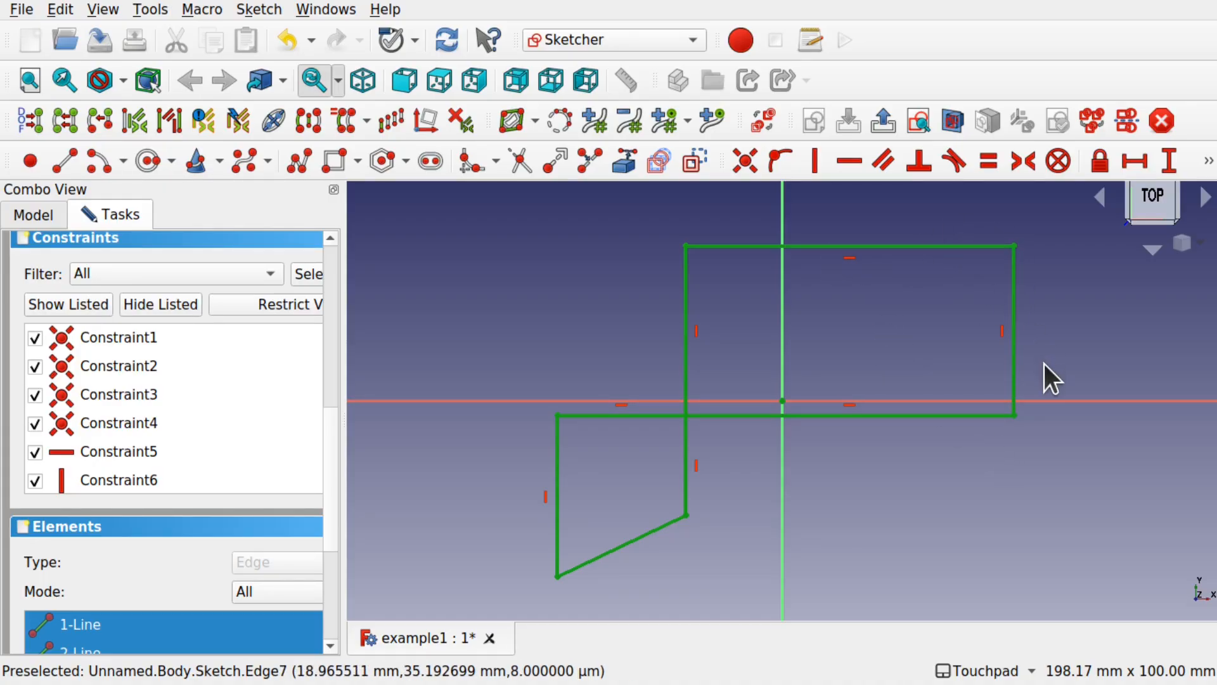
click(1018, 310)
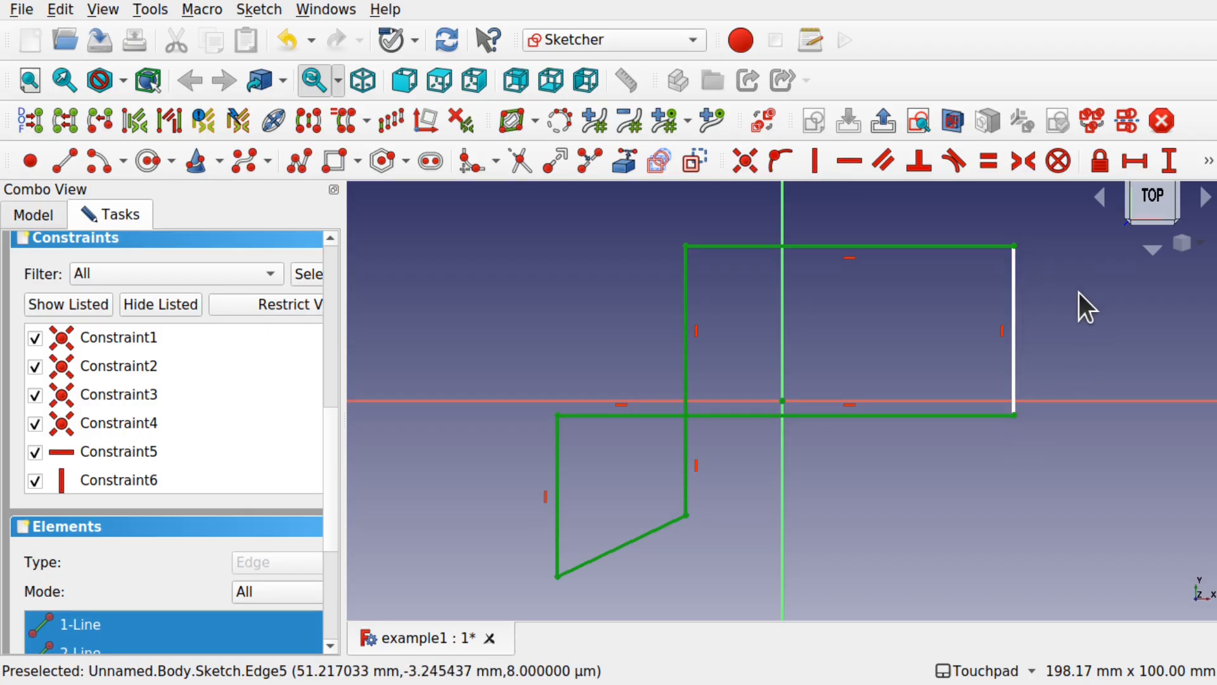
key(Delete)
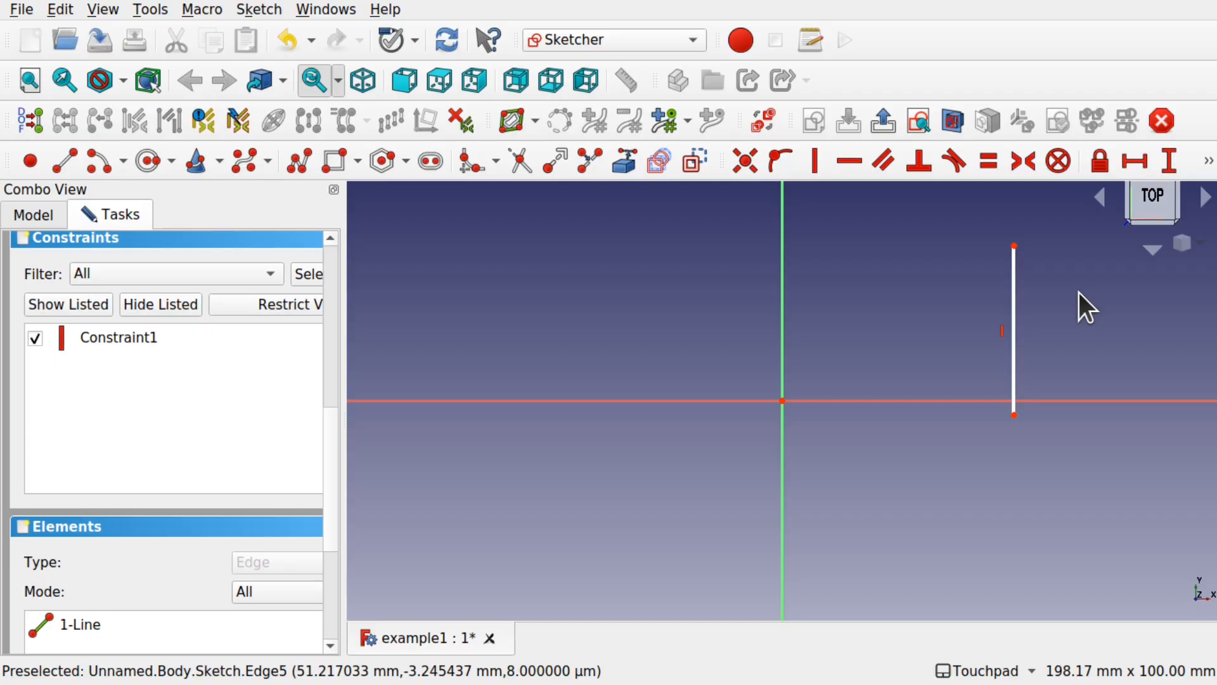
click(1014, 355)
key(Delete)
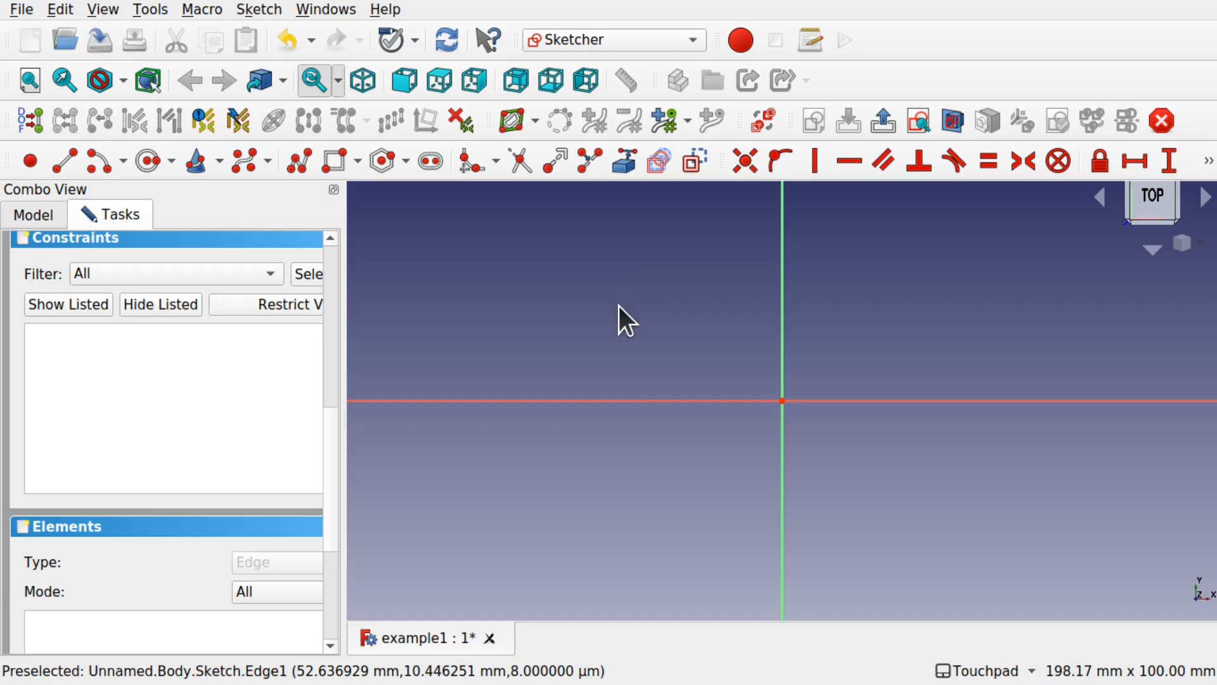
Draw a centered rectangle about 92 by 42 mm on the origin, and pull its lower-right corner to about 89 by 57 mm.
click(785, 303)
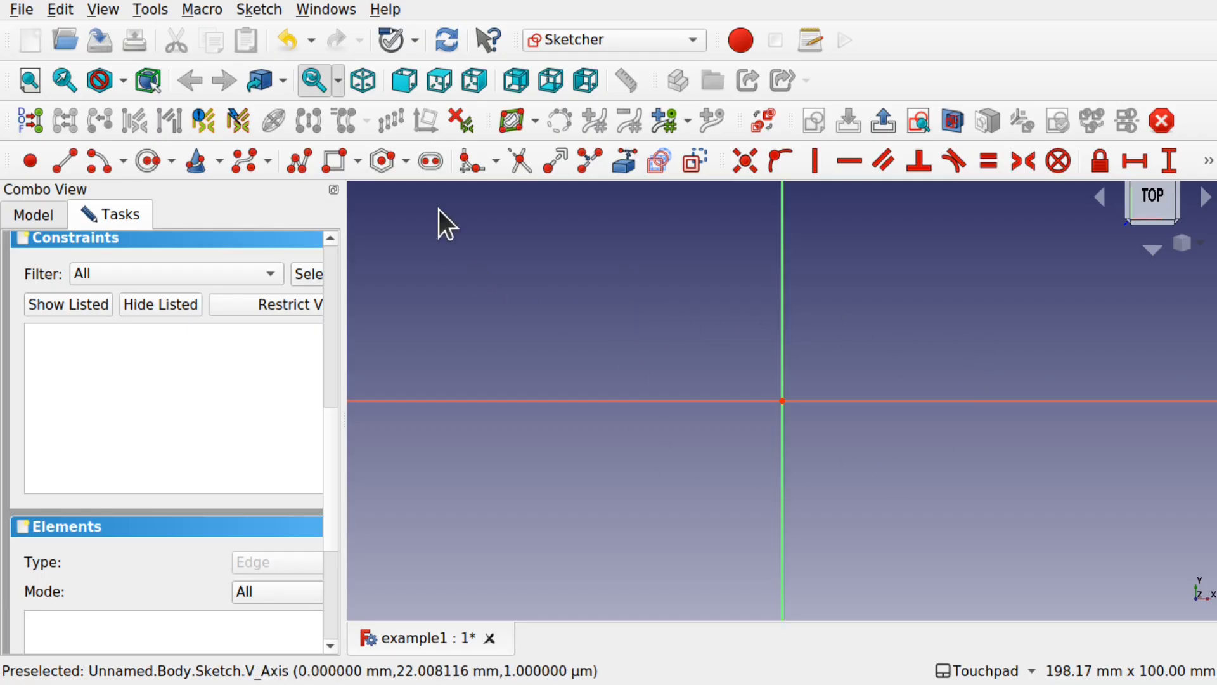
click(357, 166)
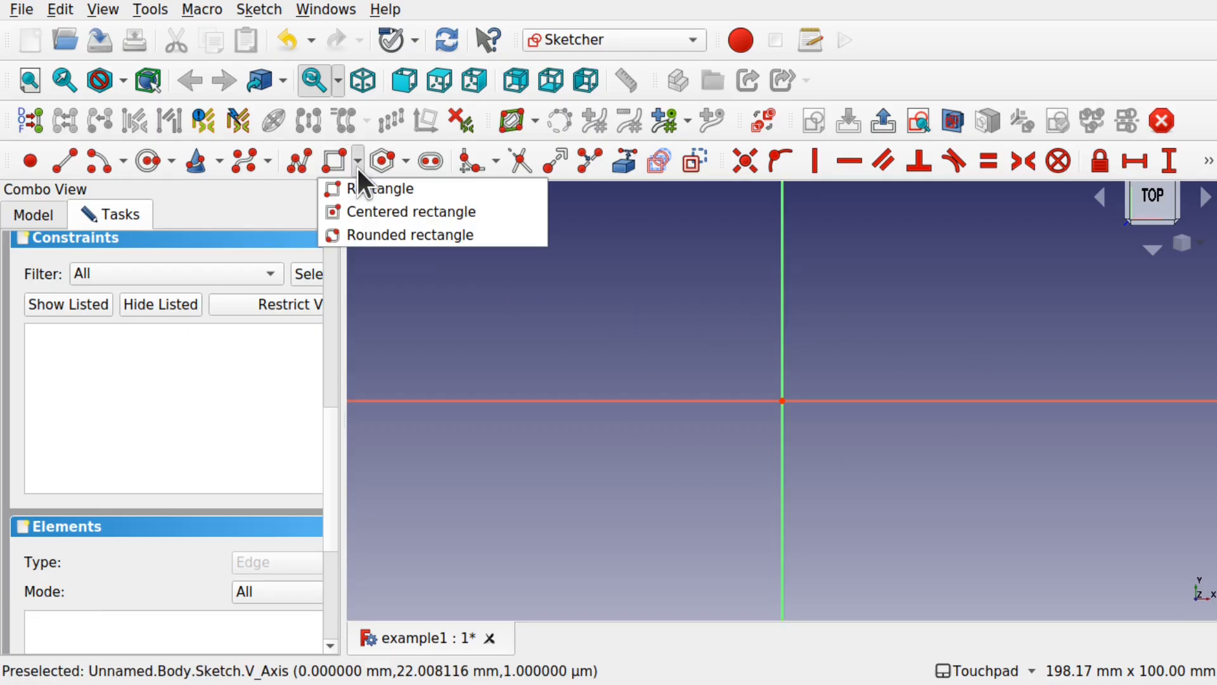
click(397, 214)
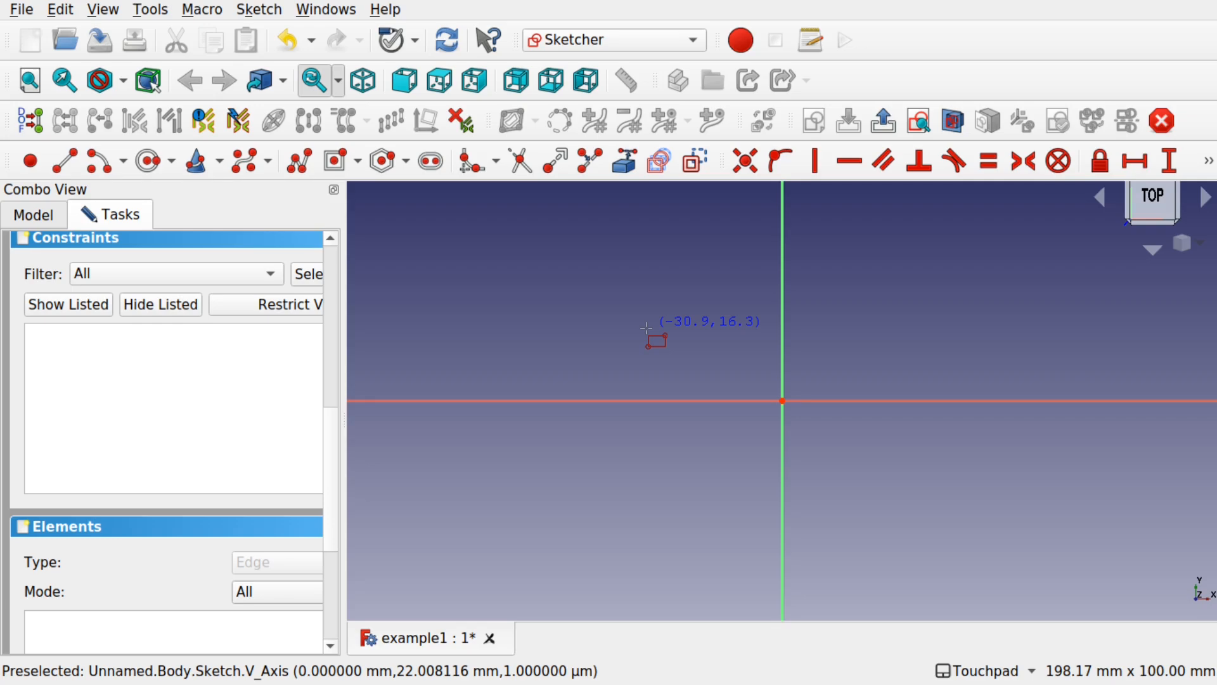
click(781, 401)
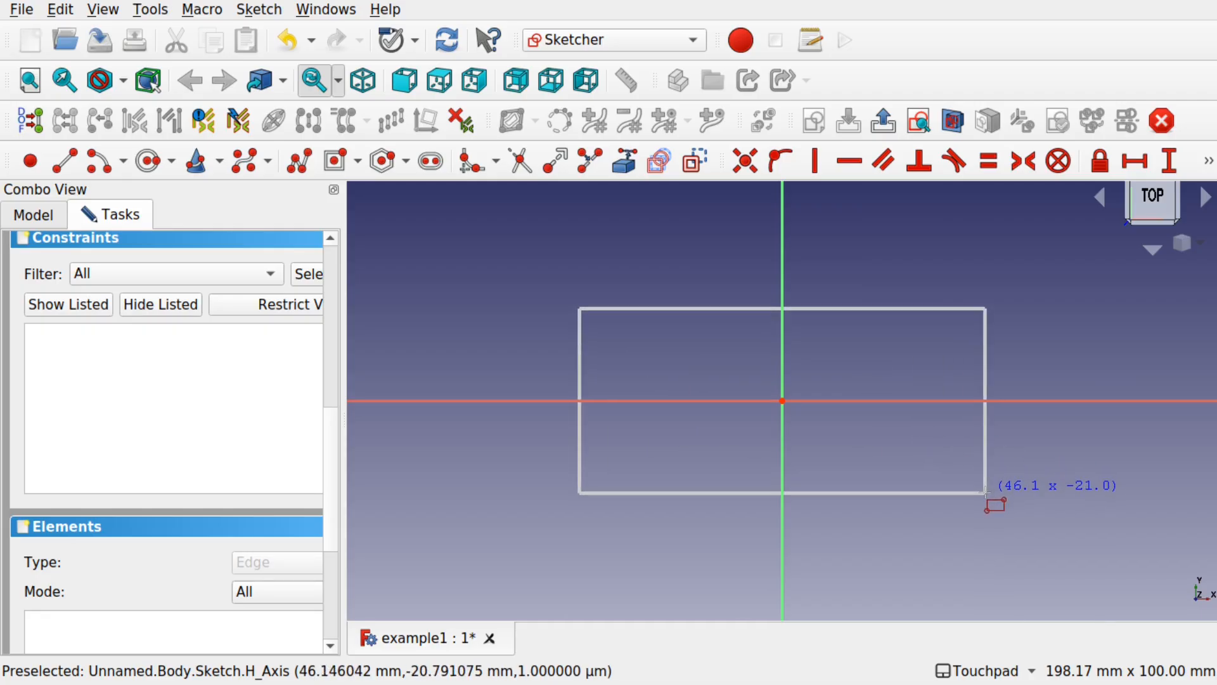
click(985, 491)
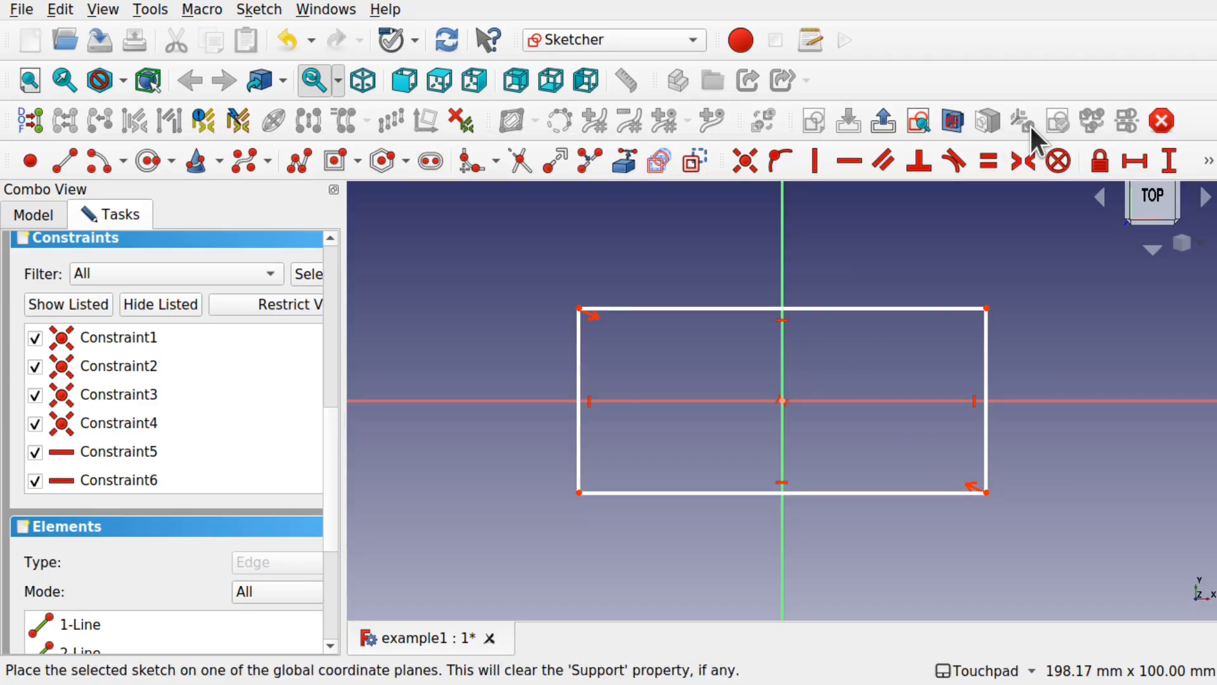
click(1023, 161)
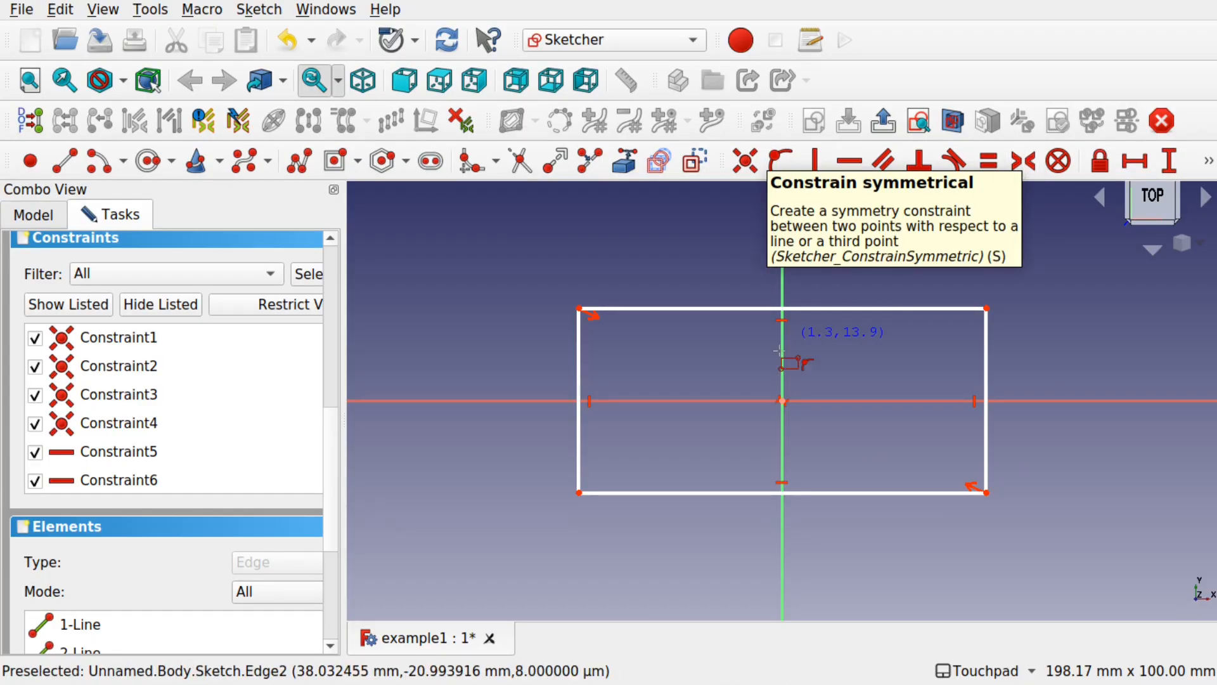
key(Escape)
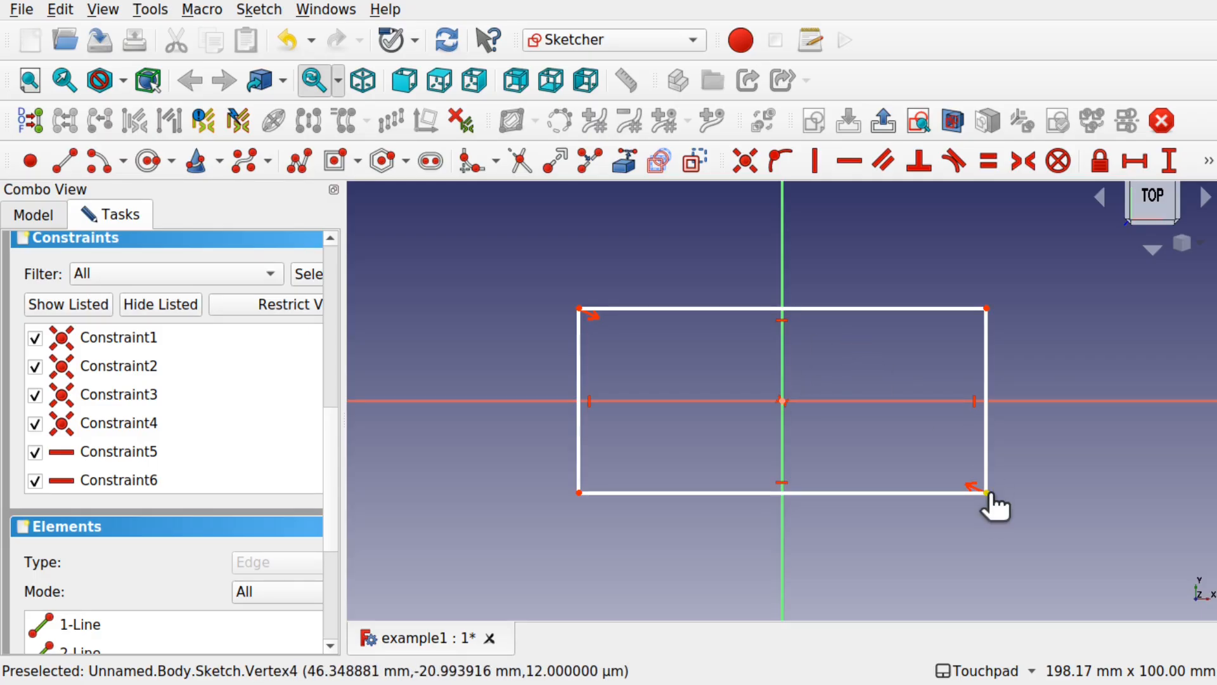
drag(991, 495, 979, 526)
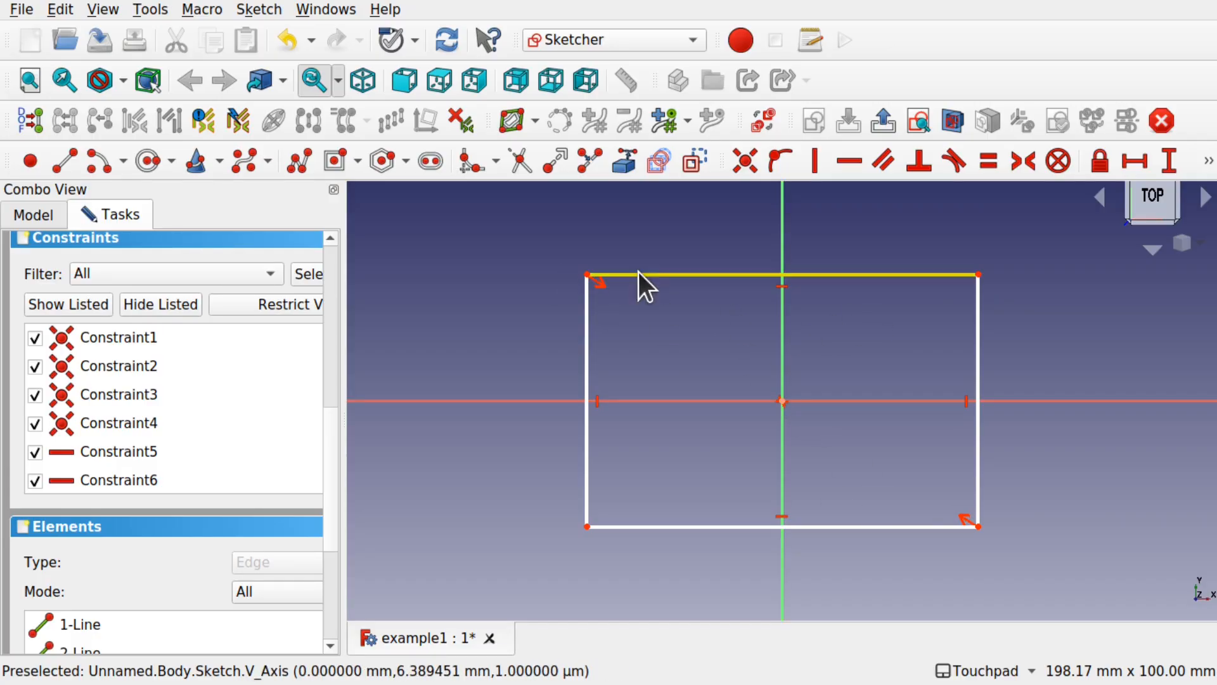
Constrain the rectangle's top edge with a horizontal distance of 100 mm.
click(852, 277)
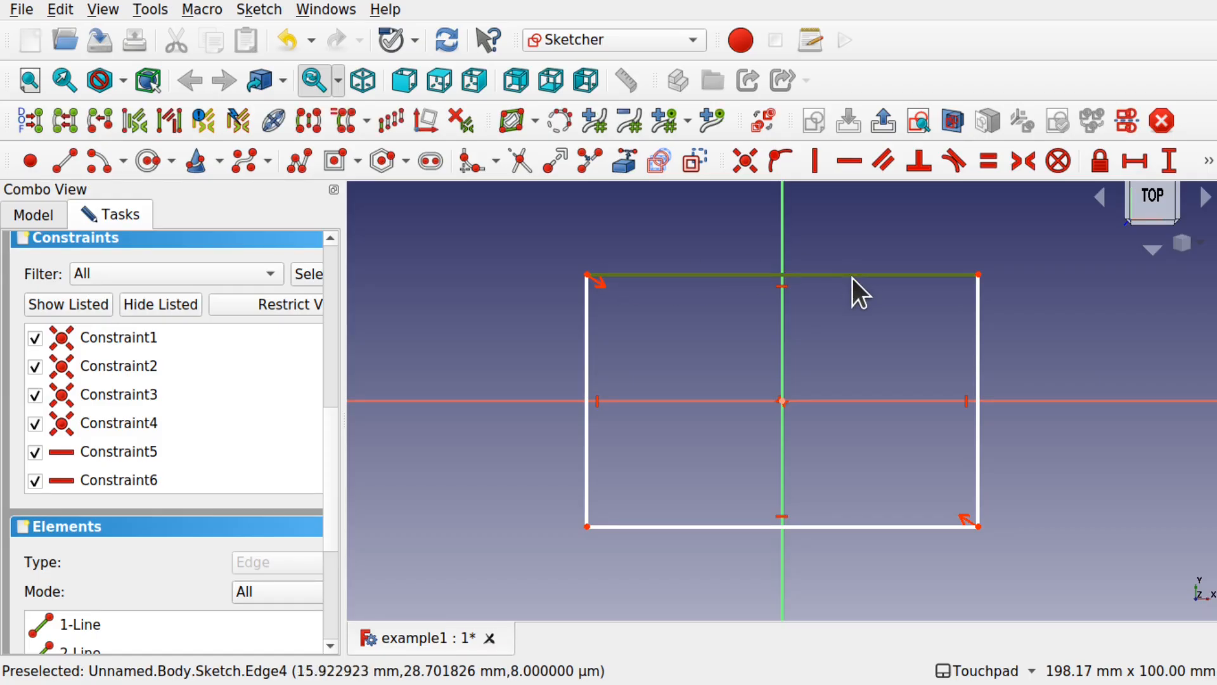
click(1132, 162)
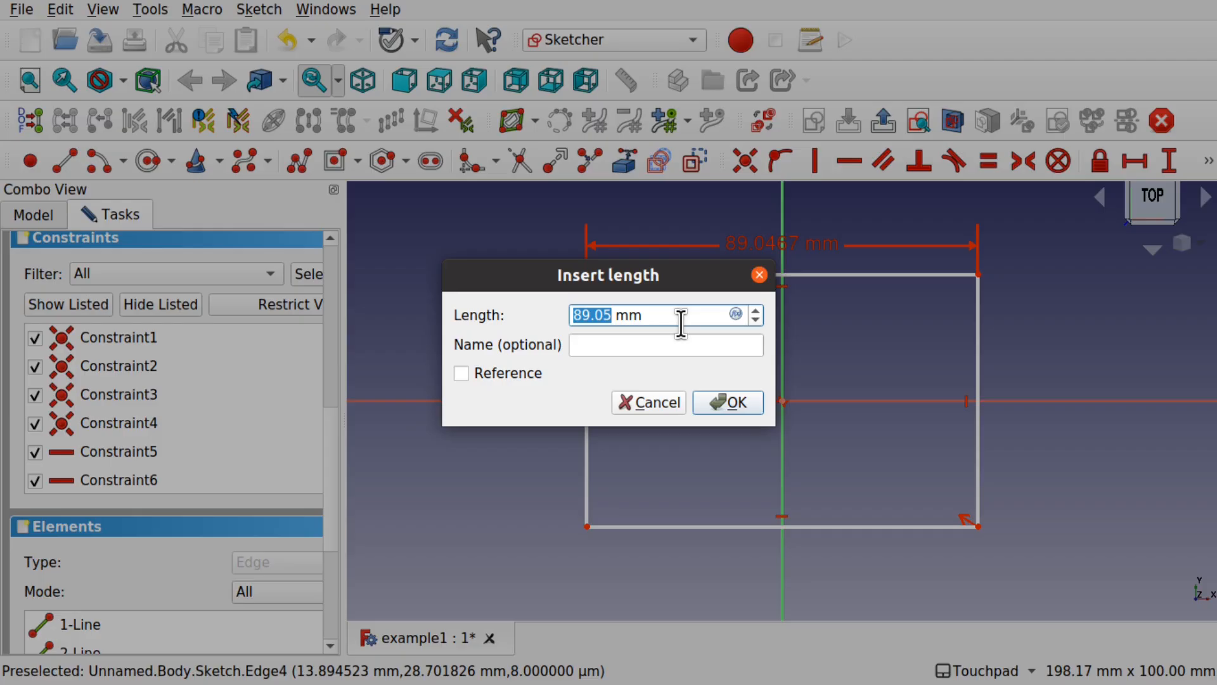
text(100)
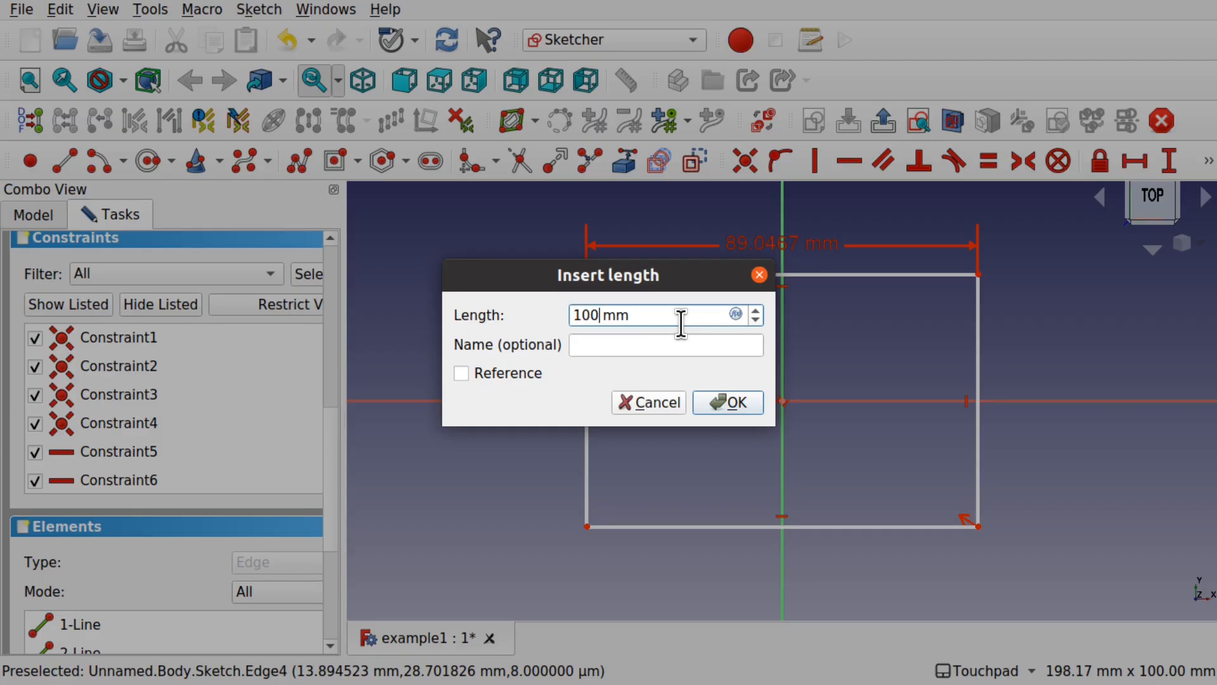
key(Return)
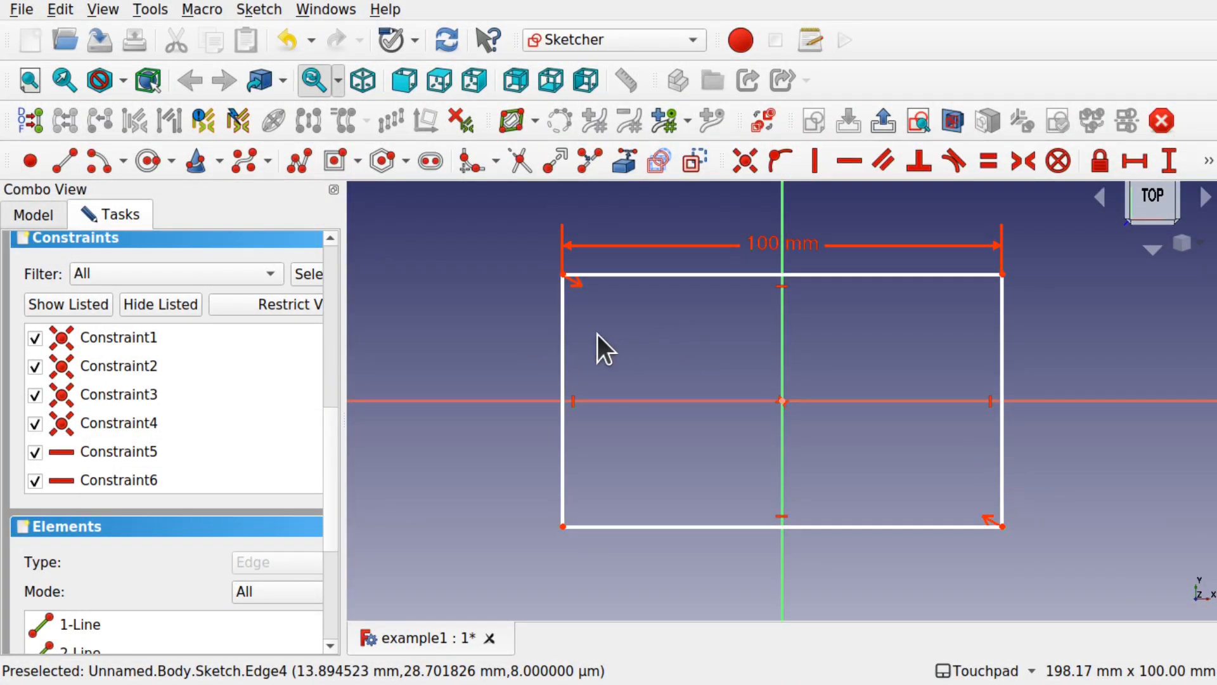
click(562, 378)
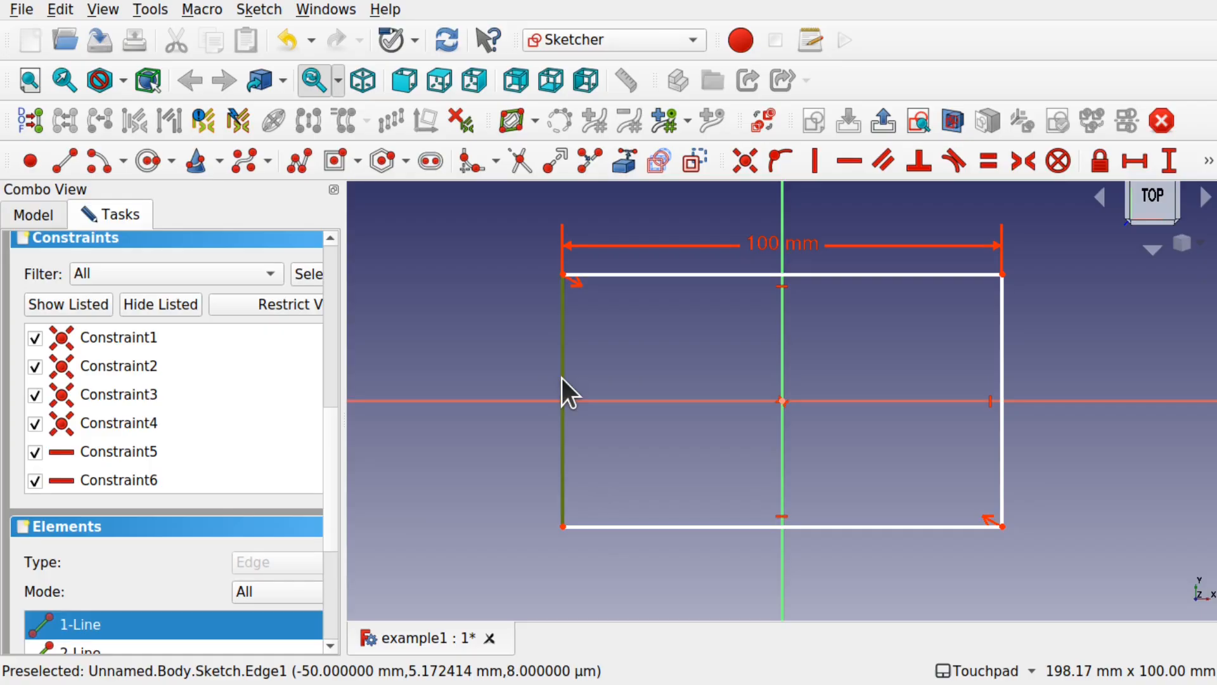
click(1170, 161)
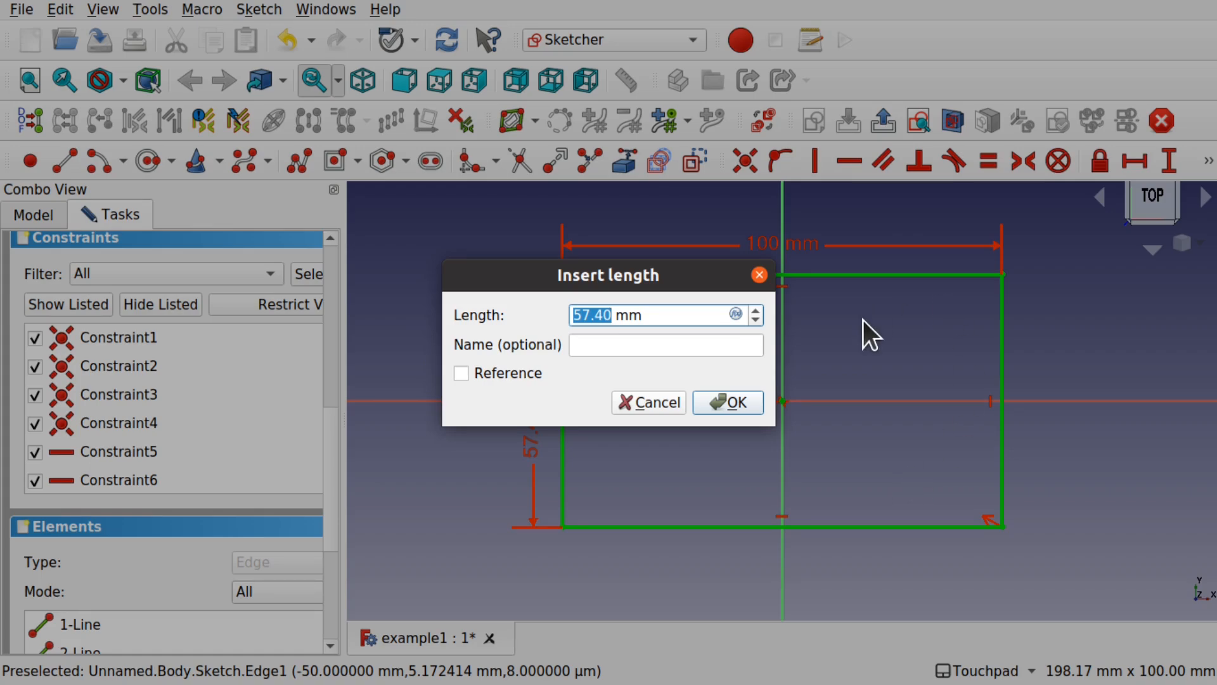
click(652, 402)
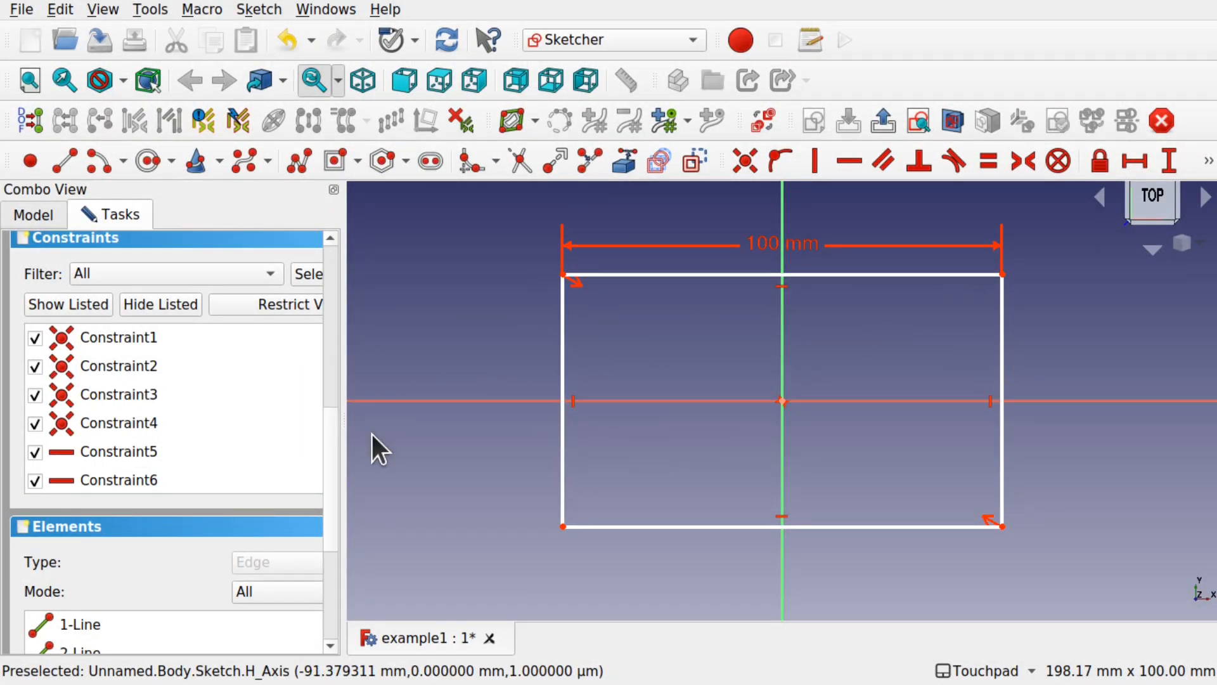
Explore the sketch's remaining degree of freedom by moving the bottom edge vertically and highlighting the under-constrained points.
drag(331, 485, 321, 310)
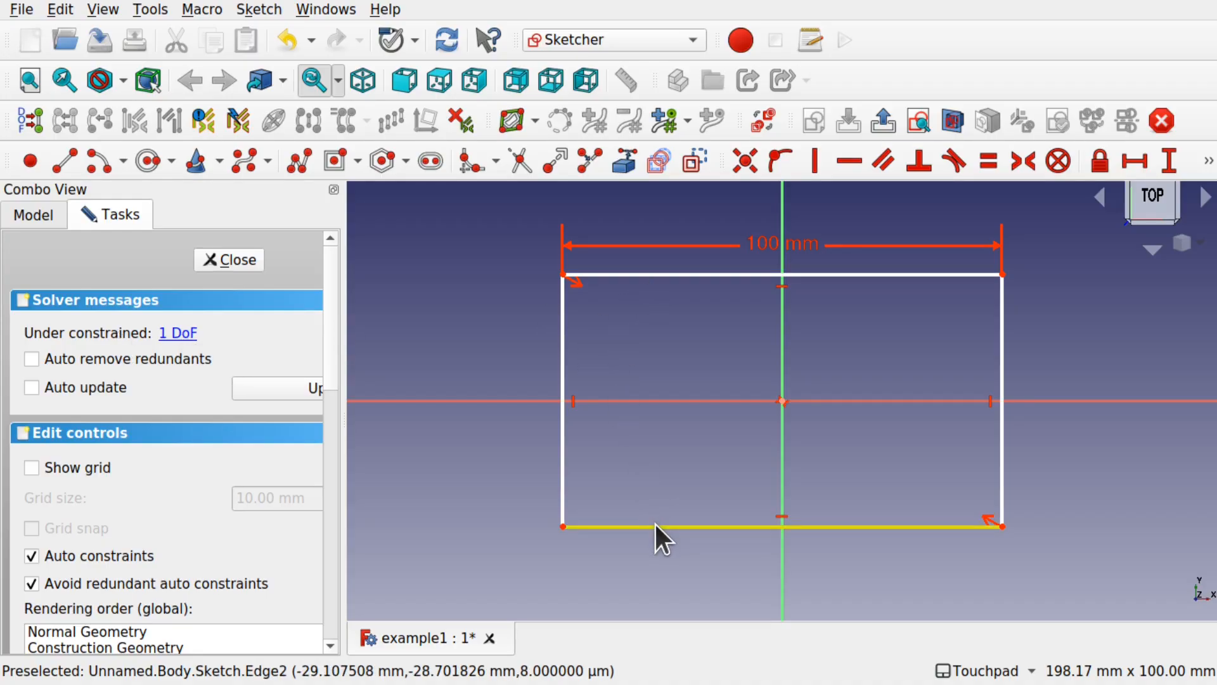
mouse_move(654, 522)
mouse_down()
mouse_move(653, 406)
mouse_move(656, 544)
mouse_move(654, 399)
mouse_move(651, 557)
mouse_move(650, 415)
mouse_move(650, 554)
mouse_move(653, 449)
mouse_move(657, 547)
mouse_move(645, 509)
mouse_up()
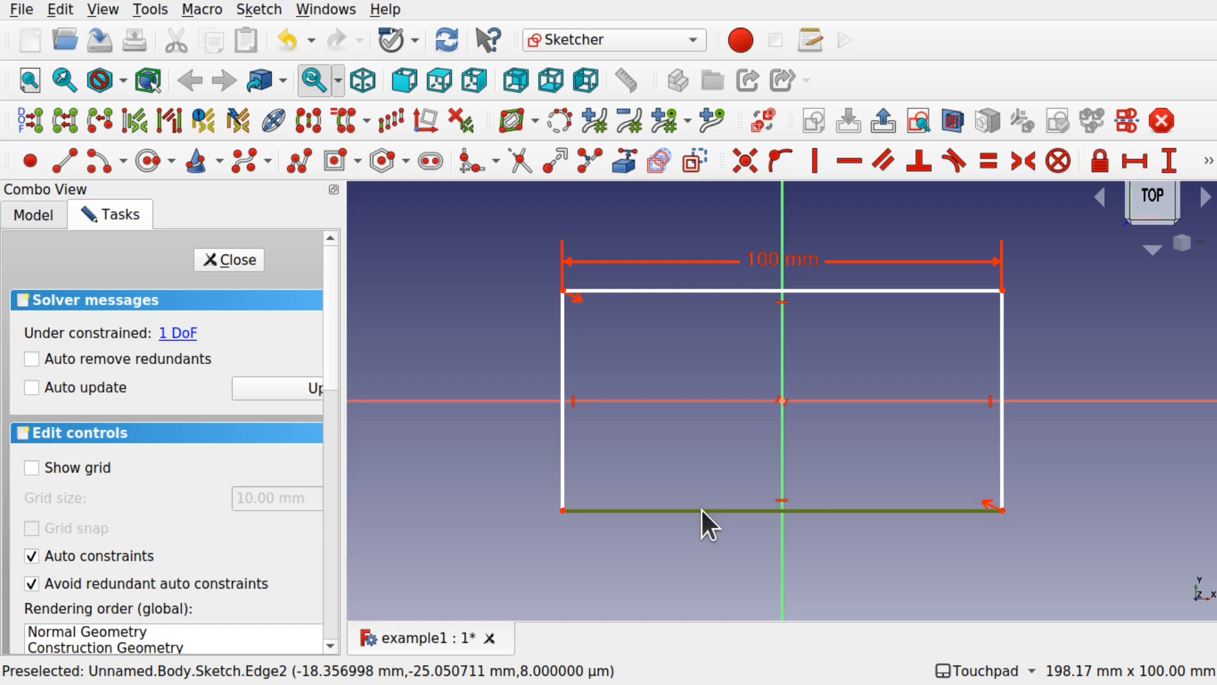
mouse_move(702, 511)
mouse_down()
mouse_move(703, 469)
mouse_move(701, 524)
mouse_up()
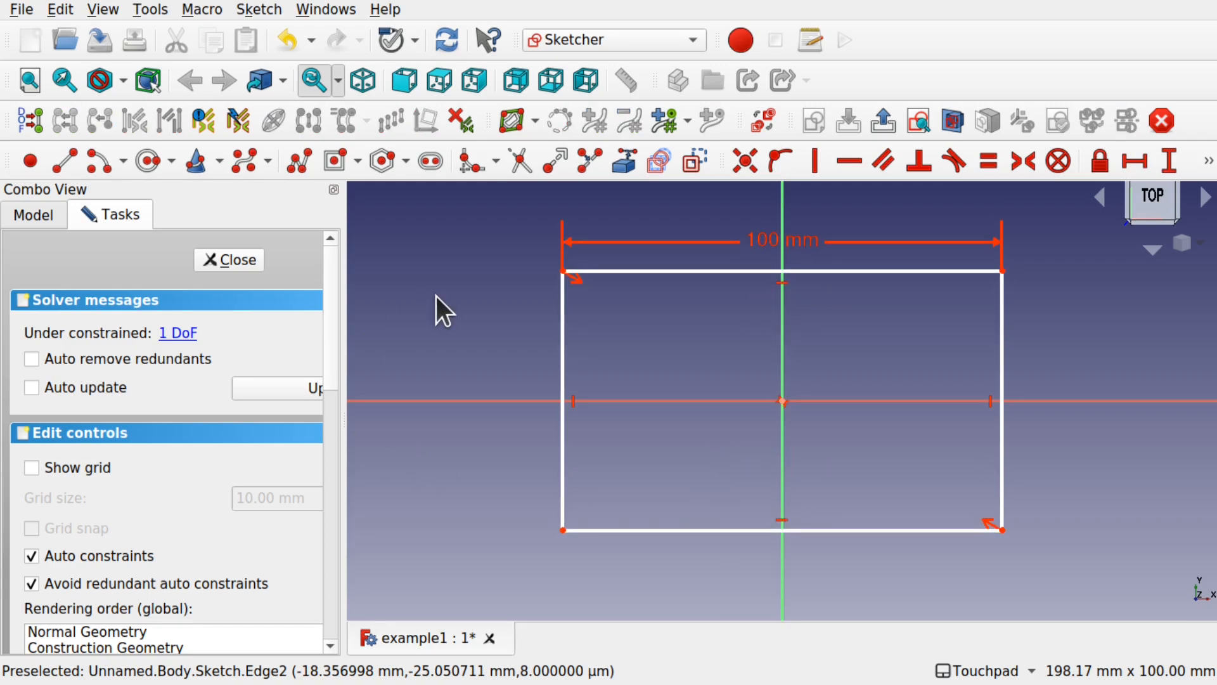
click(177, 336)
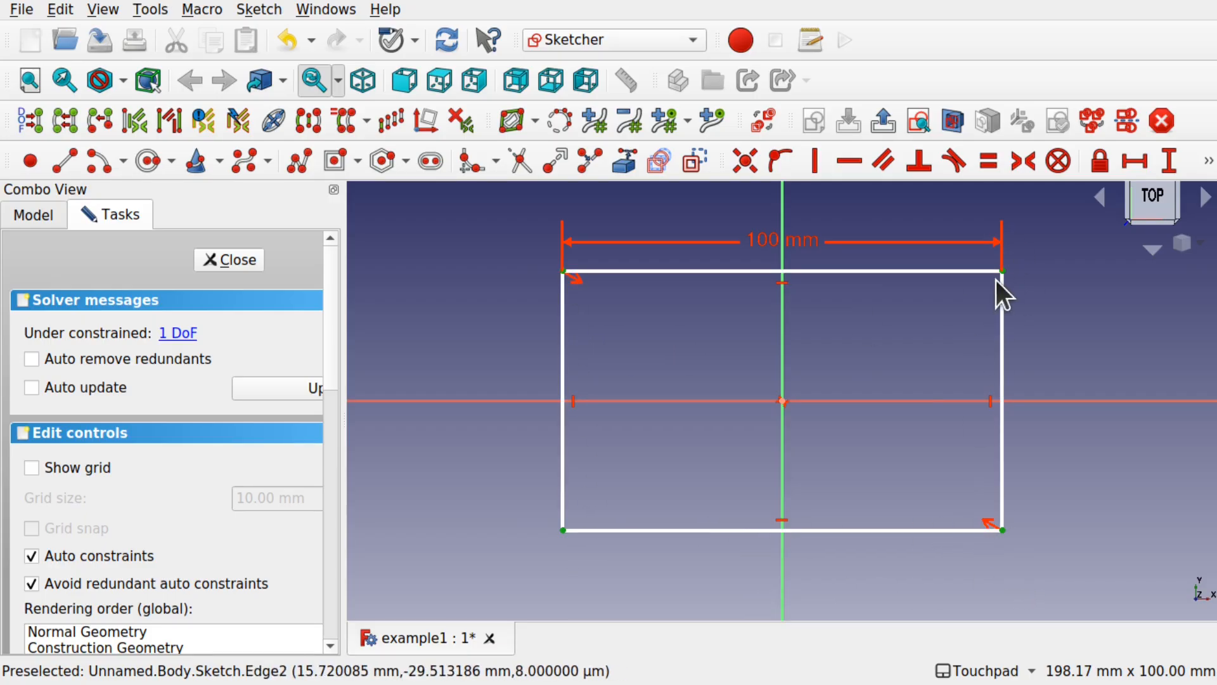
drag(708, 523, 660, 533)
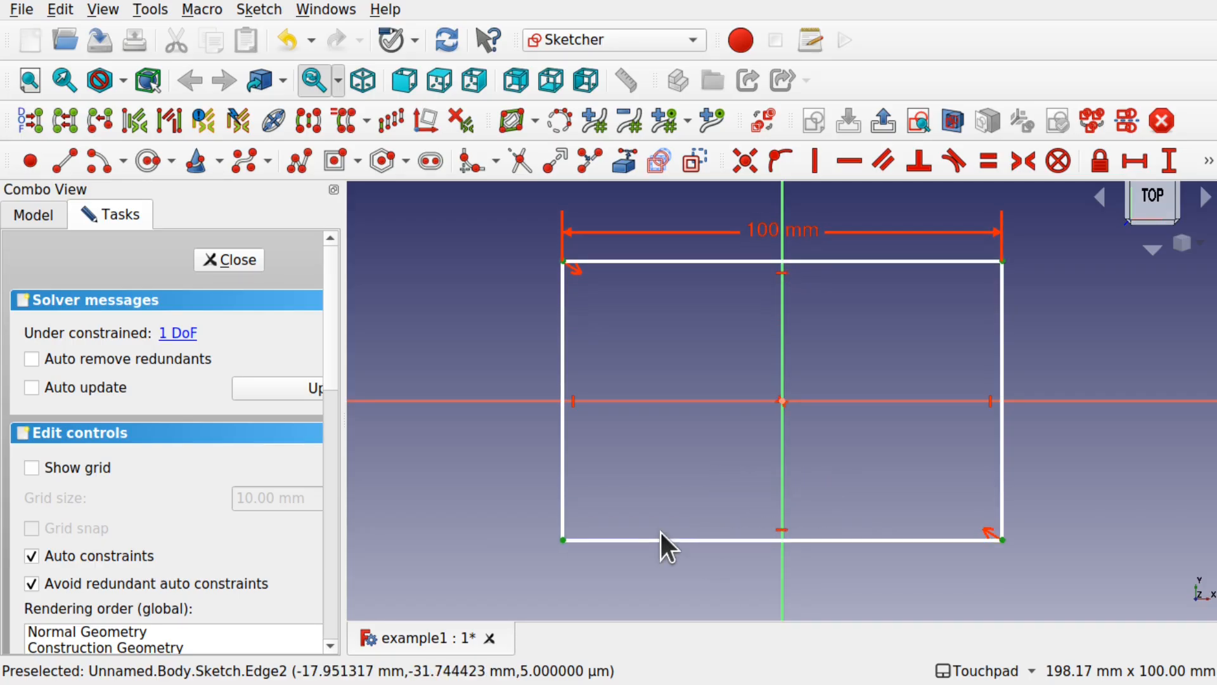
Try to add a vertical distance to the left edge with the corner points still selected.
click(564, 473)
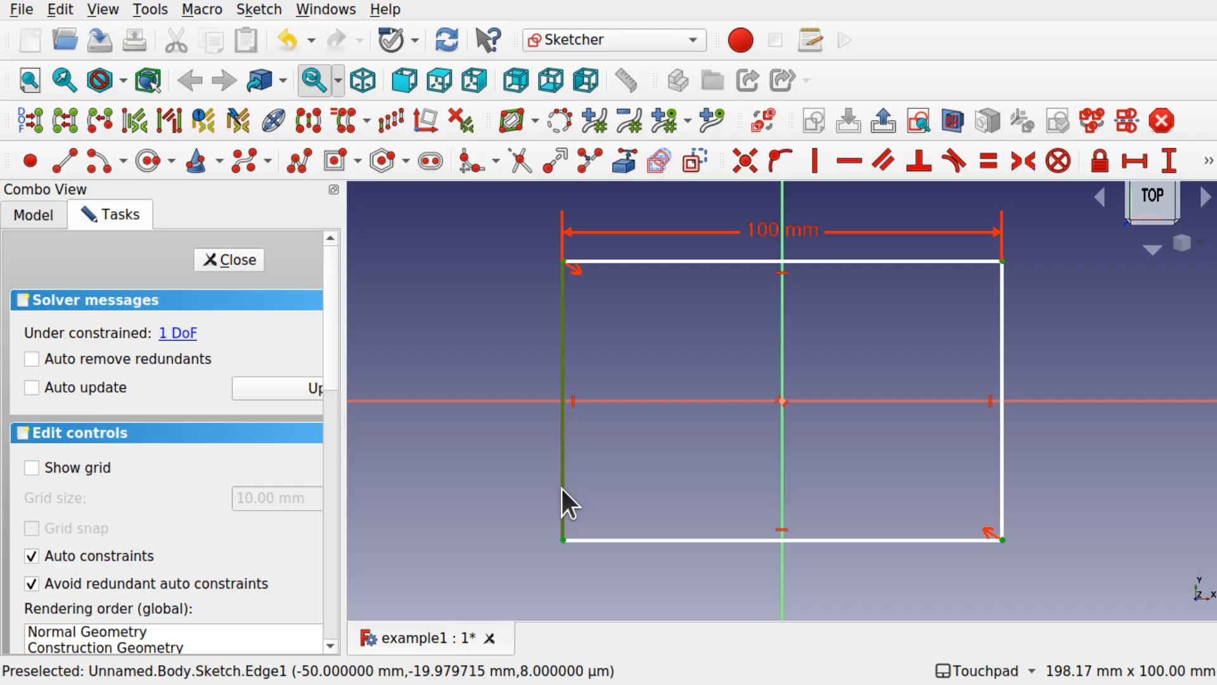
click(1169, 159)
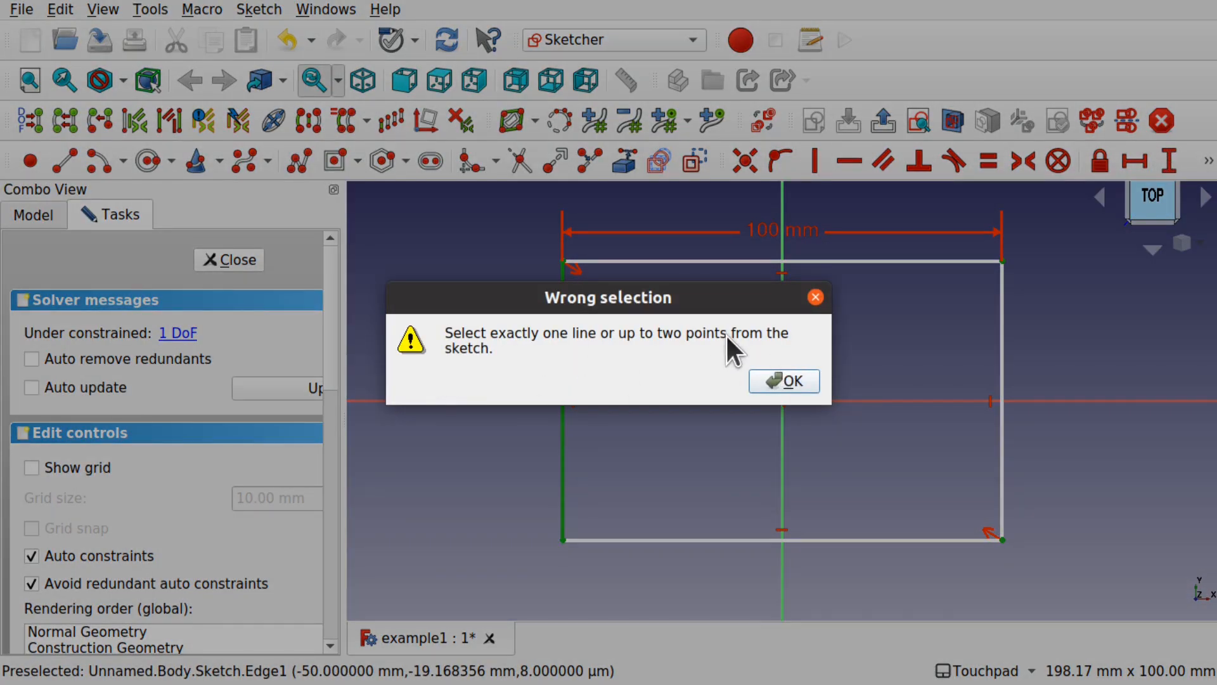
click(786, 381)
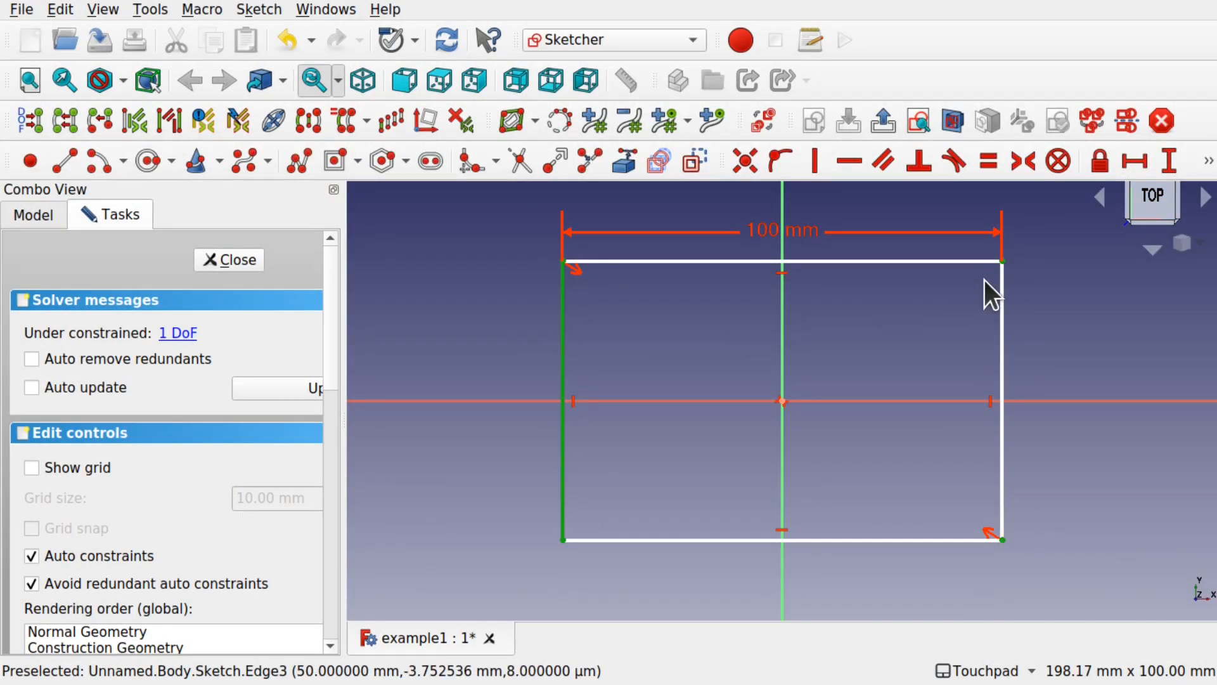
Clear the selection and constrain the rectangle's left edge with a vertical distance of 50 mm.
click(676, 337)
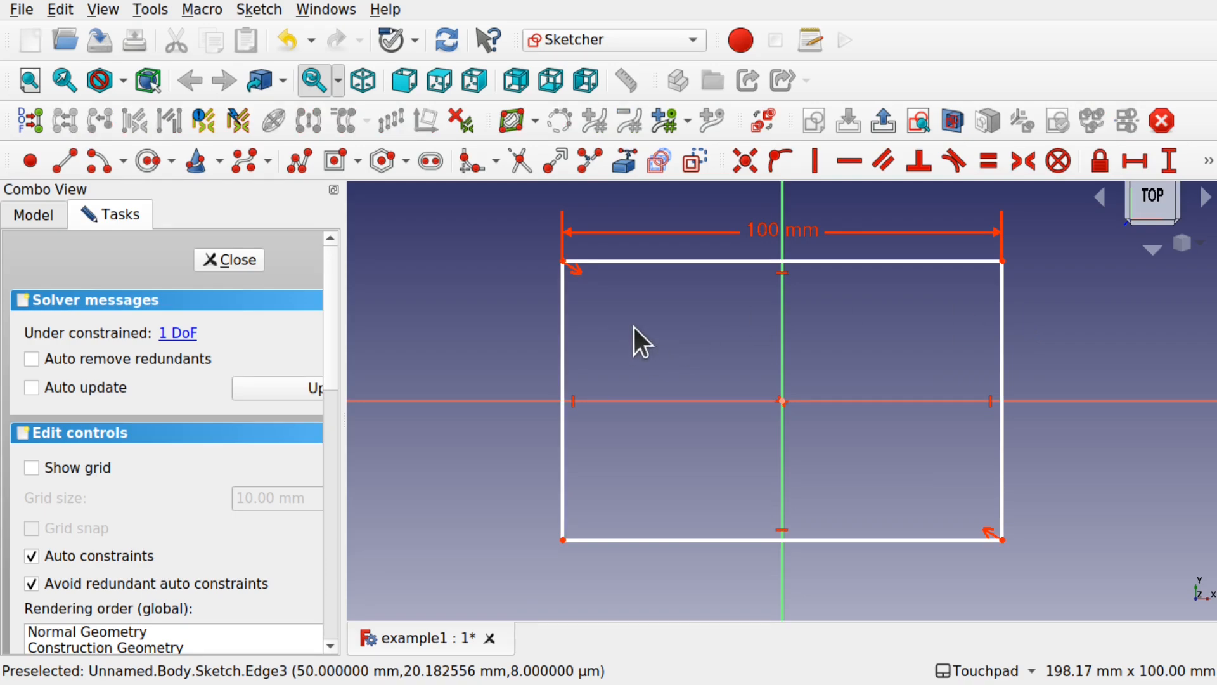
click(563, 371)
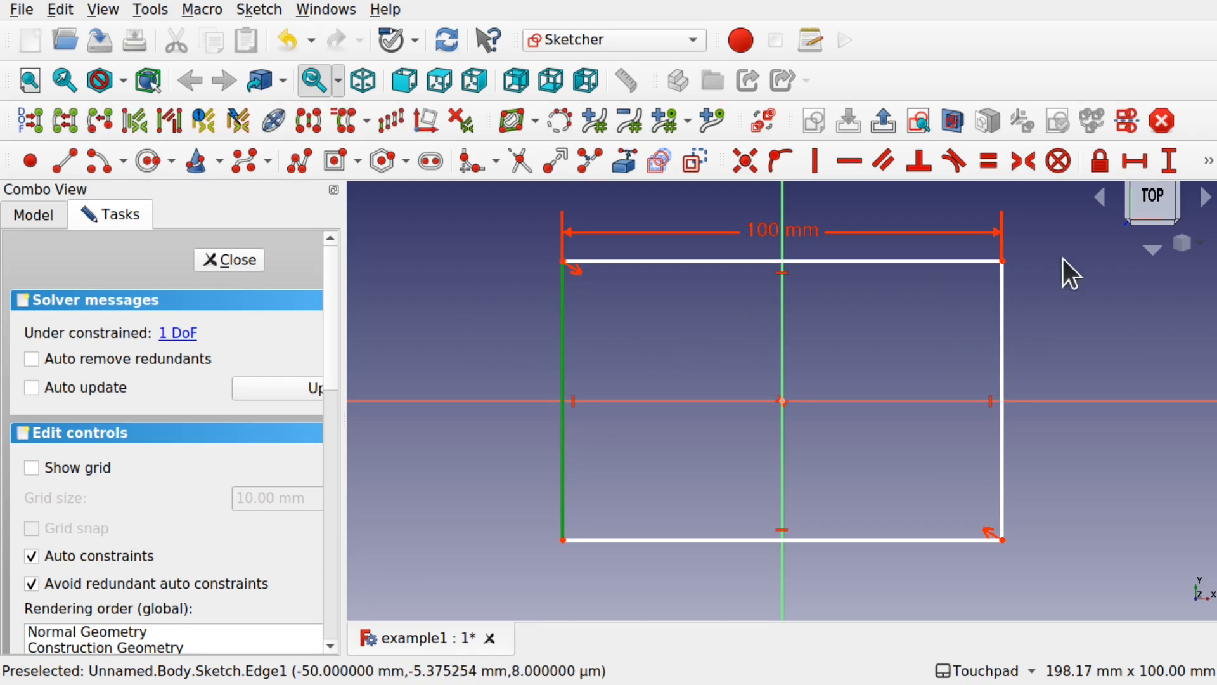
click(1166, 163)
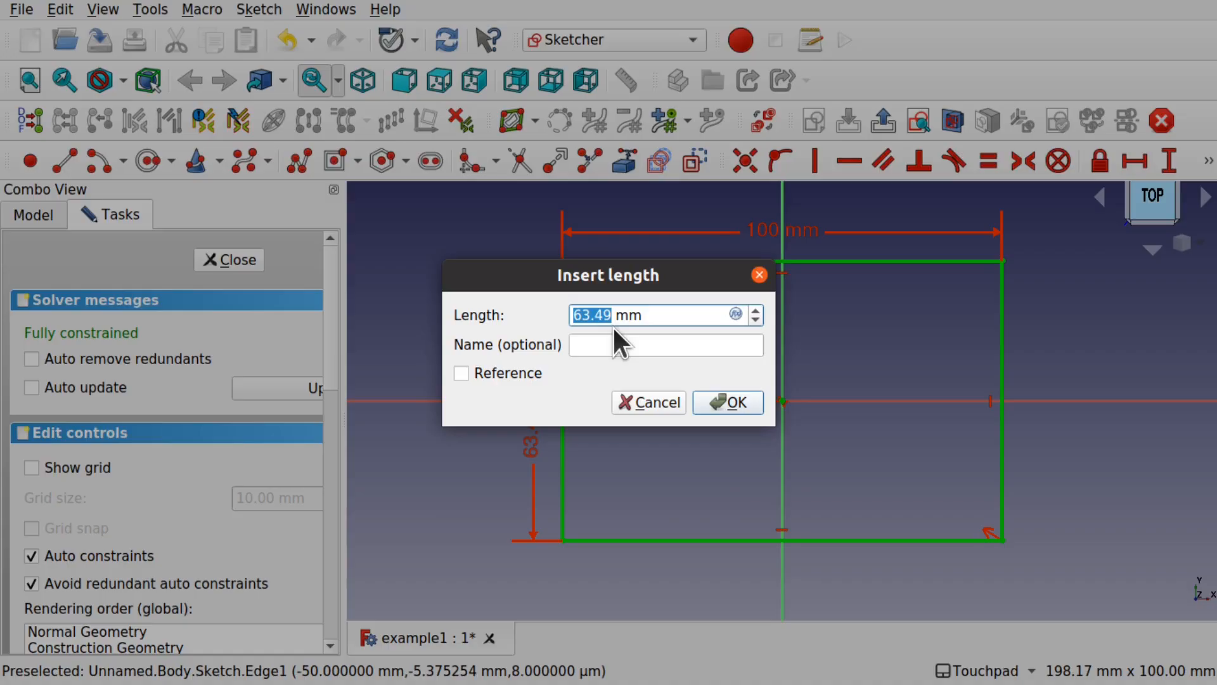
text(50)
key(Return)
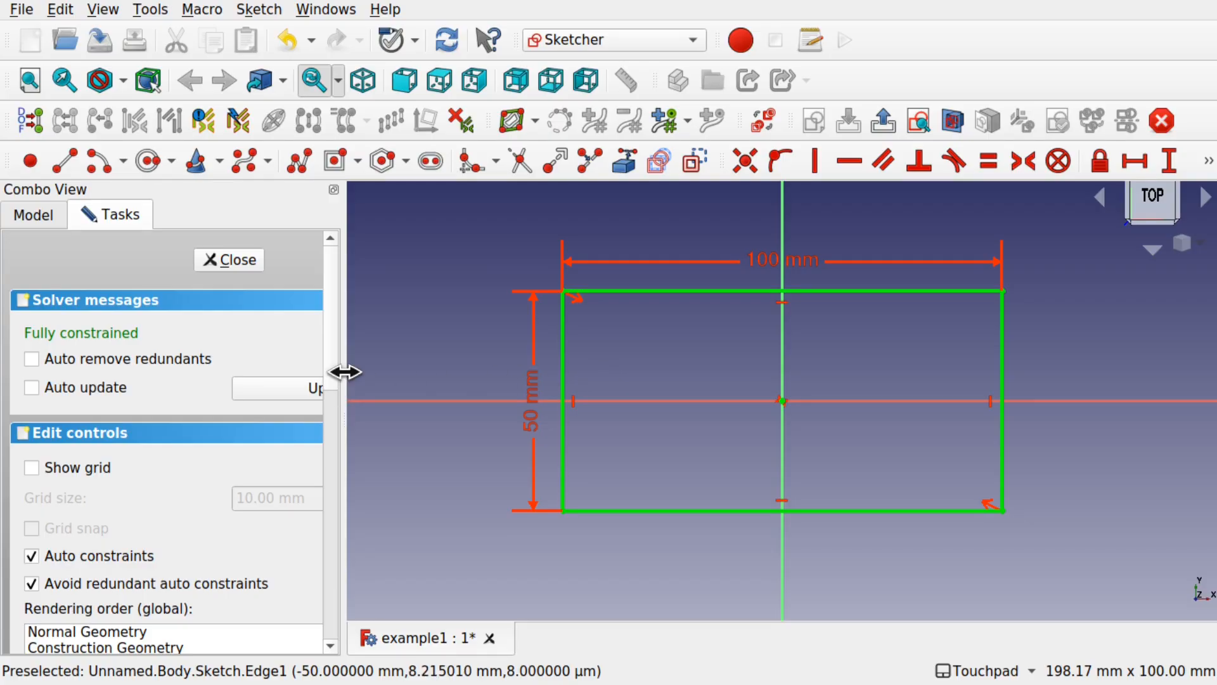
Close the base sketch and select the Body in the document's model tree.
mouse_move(341, 372)
mouse_down()
mouse_move(443, 372)
mouse_move(341, 369)
mouse_up()
click(249, 257)
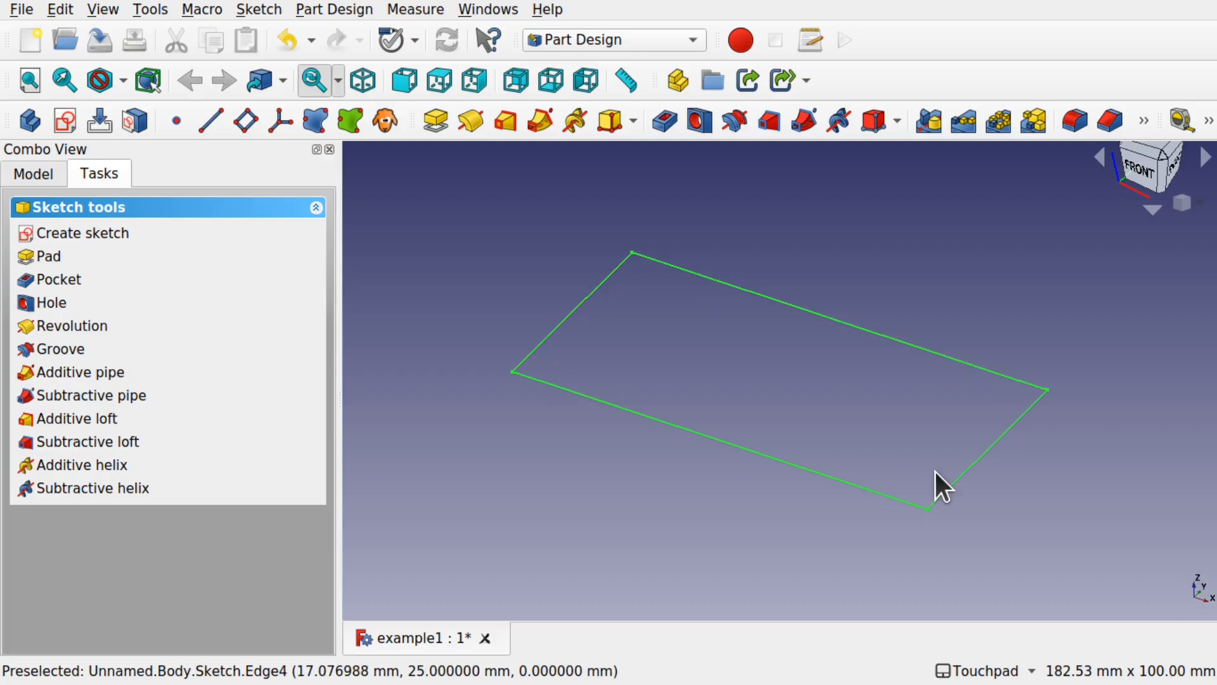
click(36, 179)
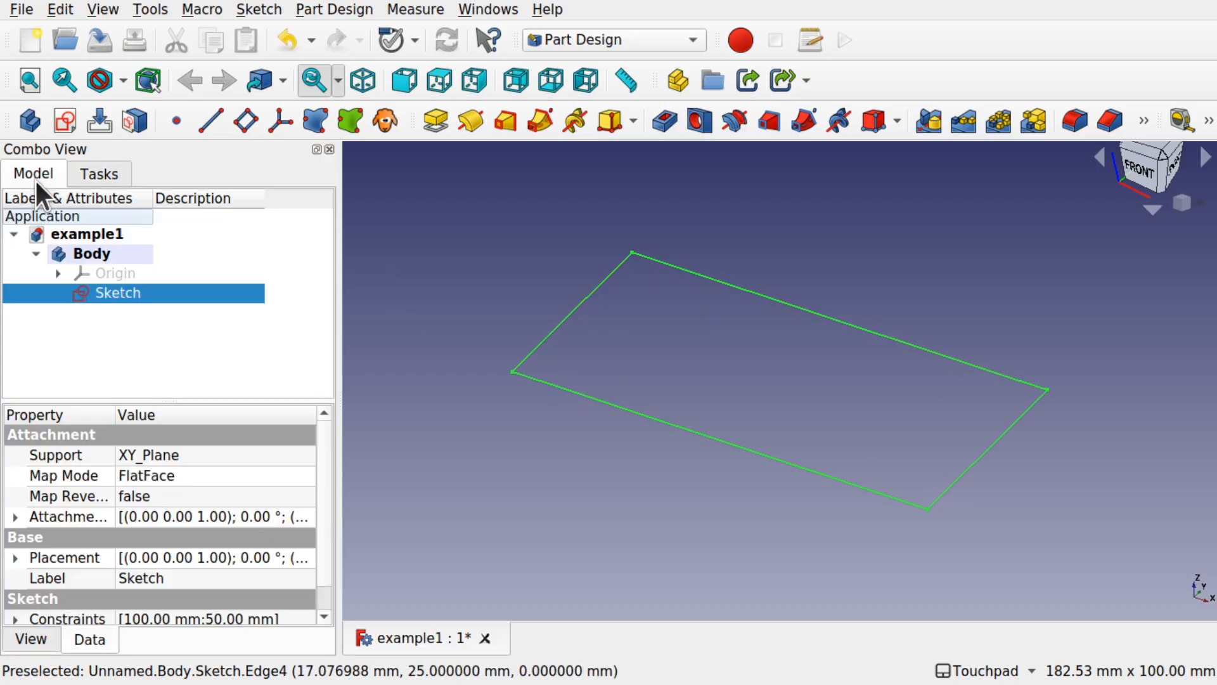
click(90, 253)
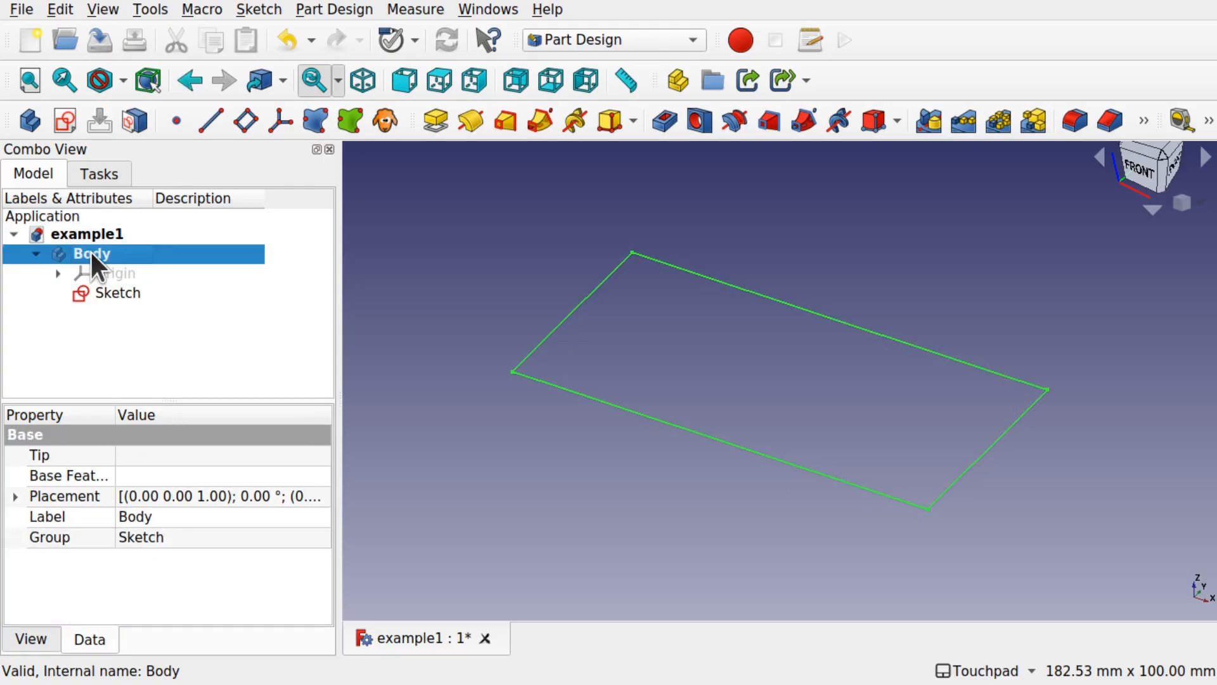
Clear the Body selection and turn on the axis cross in the 3D view.
right_click(92, 253)
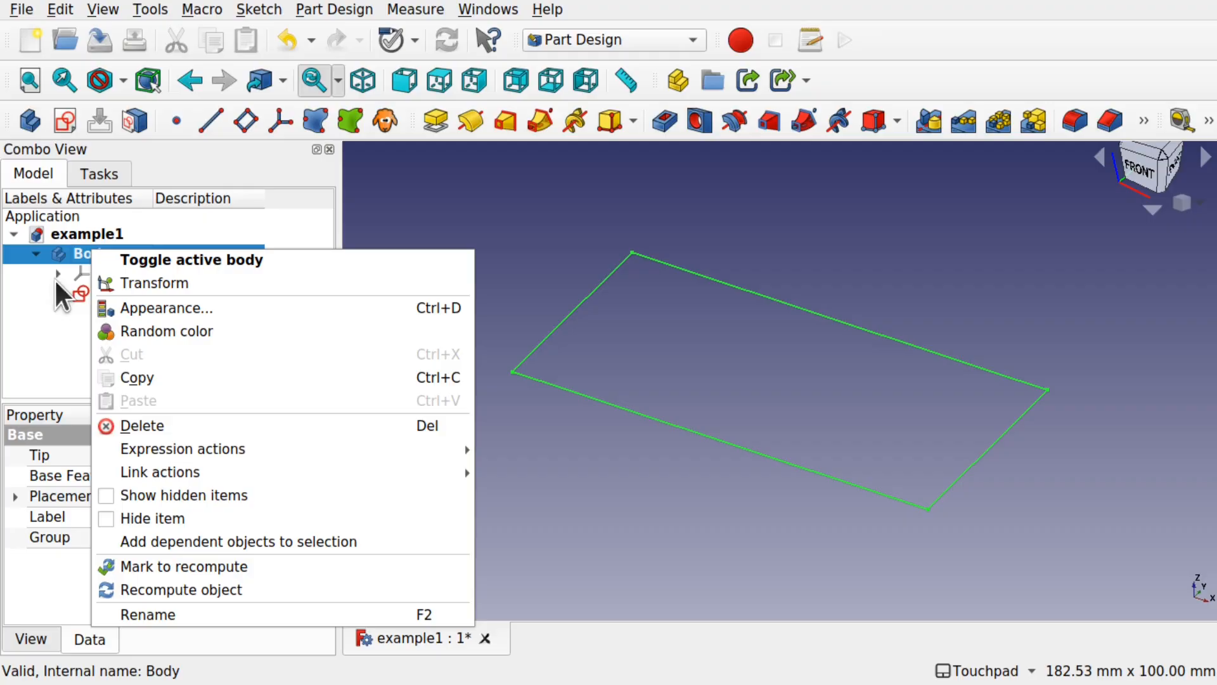
click(36, 345)
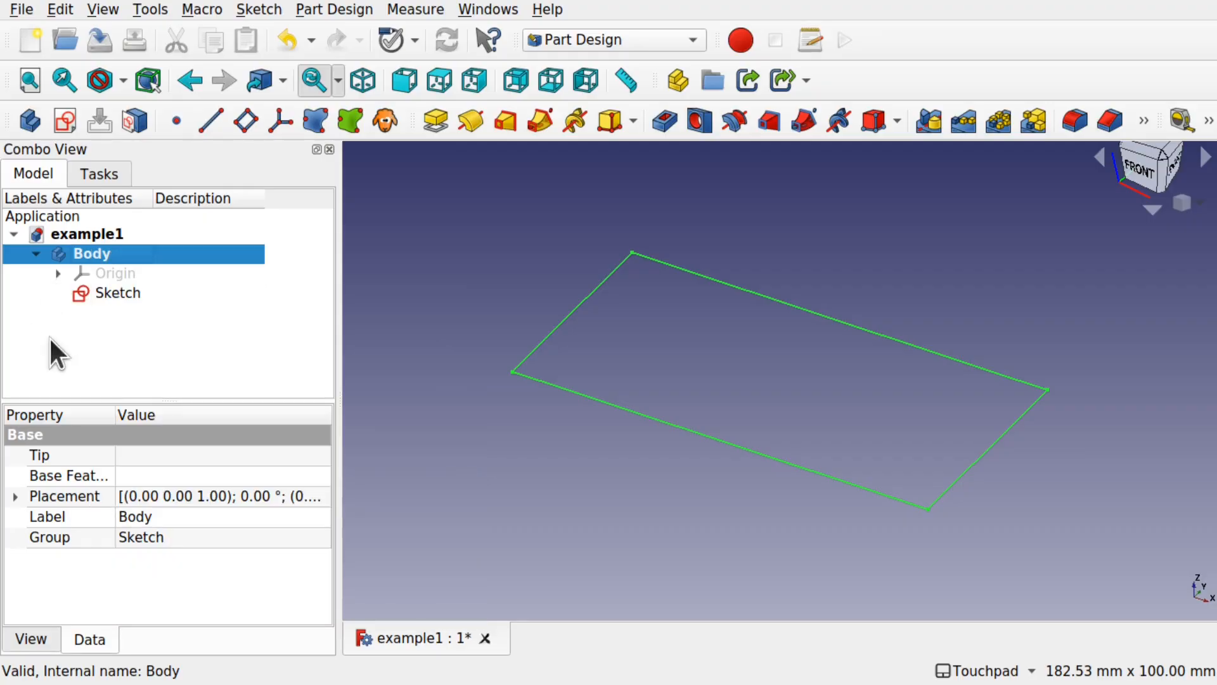
click(132, 327)
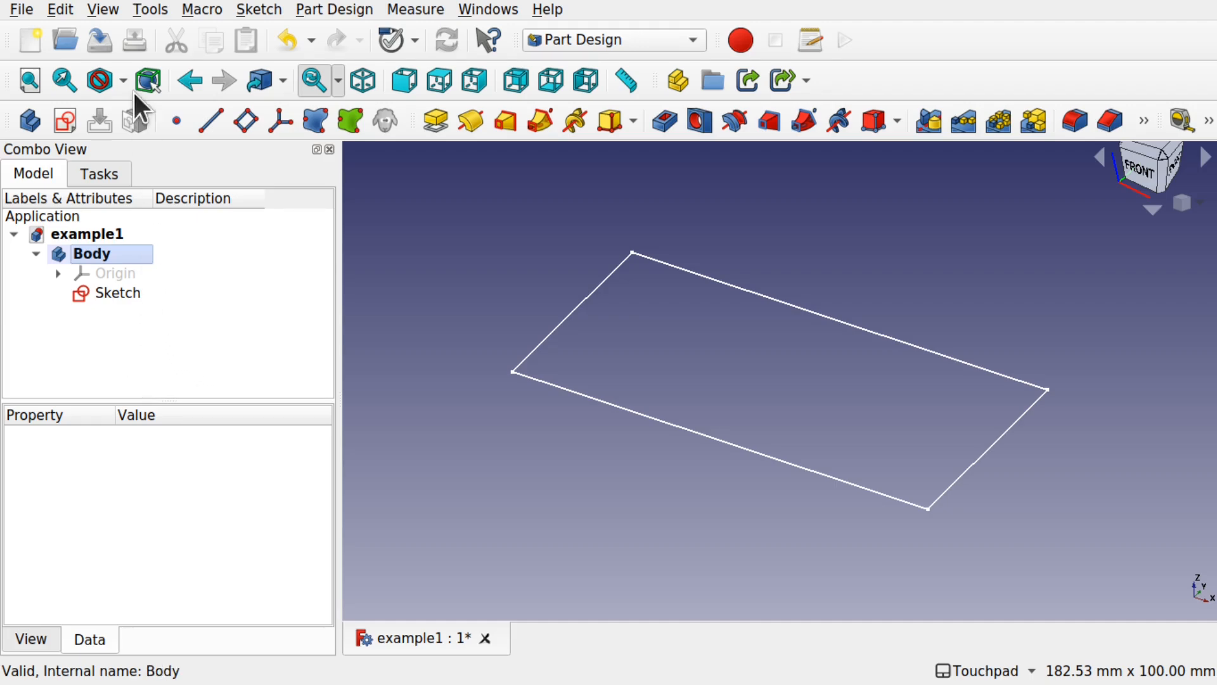
click(104, 9)
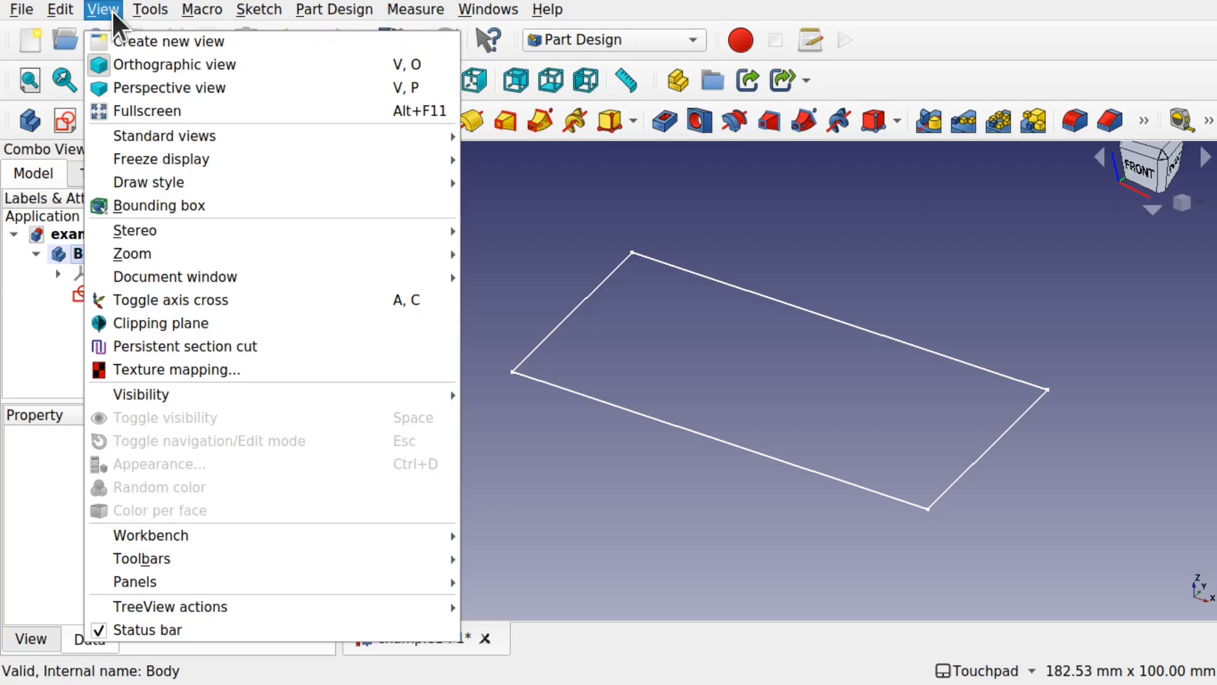
click(220, 295)
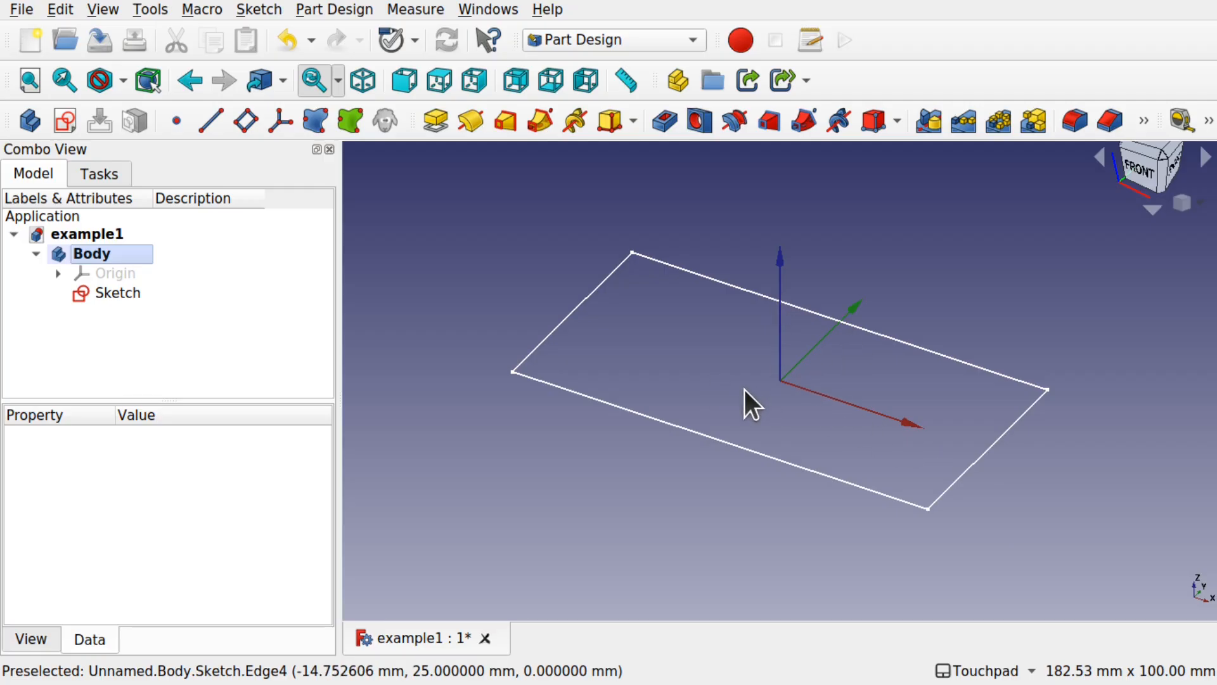
Reopen the base sketch, examine the rectangle's position relative to the origin axes from several angles, and close the sketch.
double_click(121, 295)
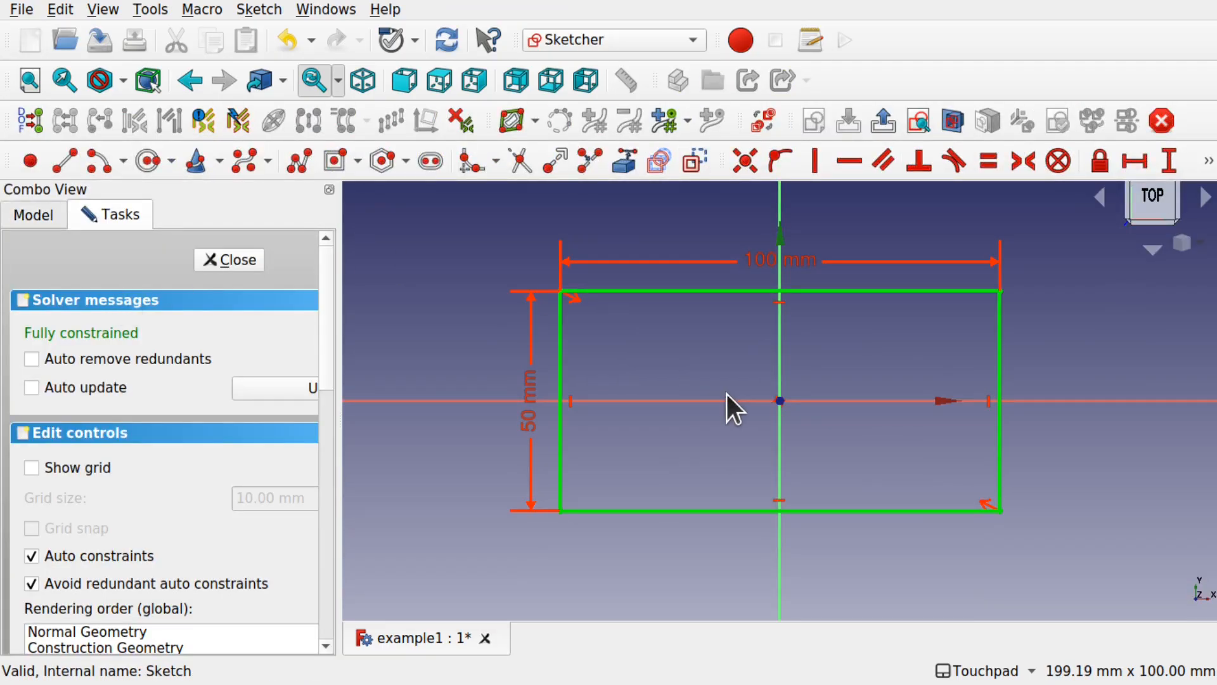
mouse_move(793, 428)
shift+mouse_down()
mouse_move(707, 349)
mouse_move(594, 390)
shift+mouse_up()
shift+drag(790, 407, 943, 424)
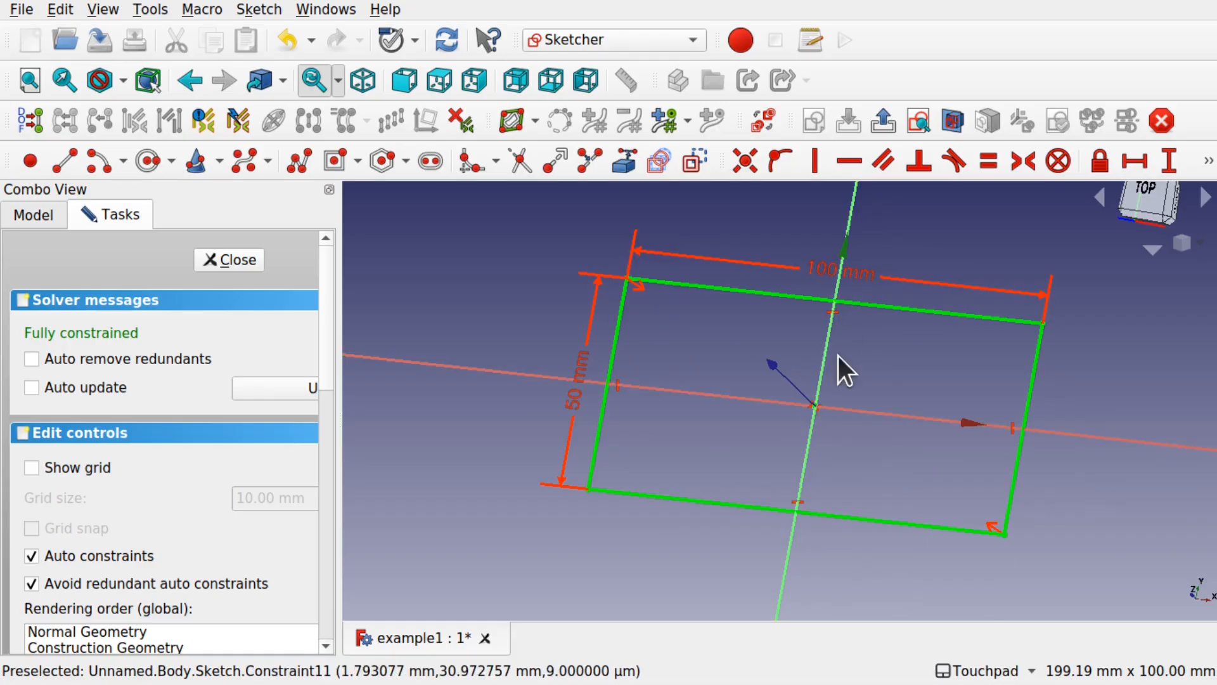
mouse_move(845, 367)
shift+mouse_down()
mouse_move(701, 345)
mouse_move(696, 355)
mouse_move(864, 410)
shift+mouse_up()
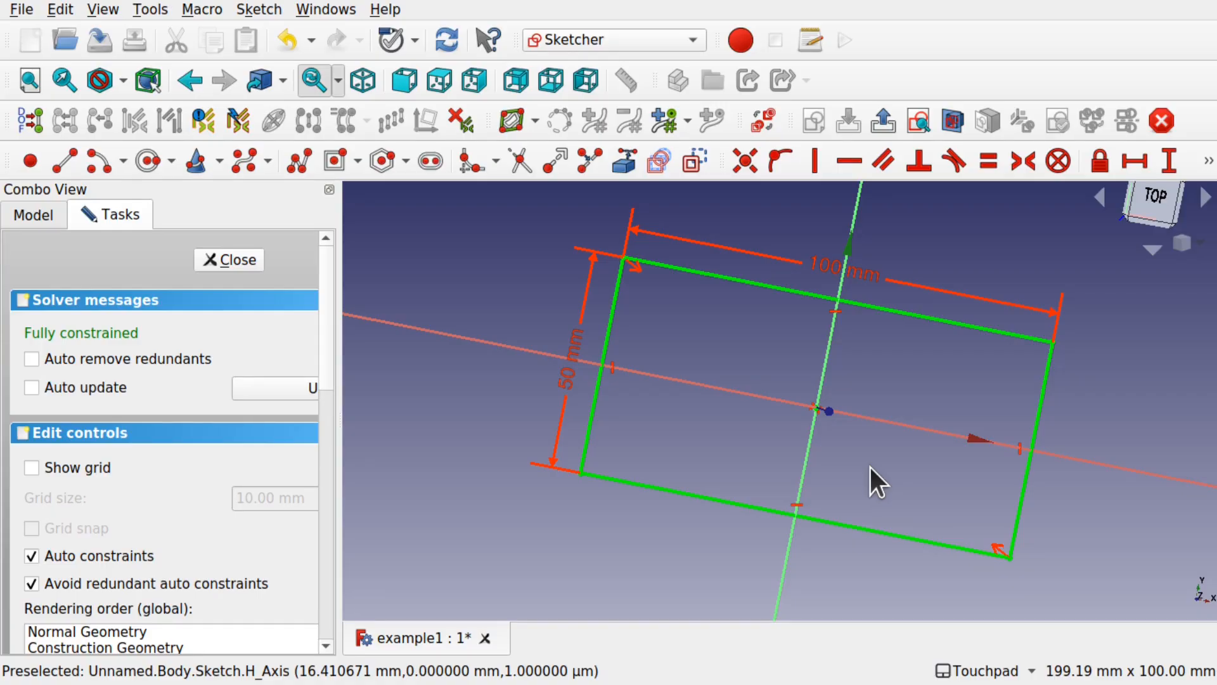
click(243, 263)
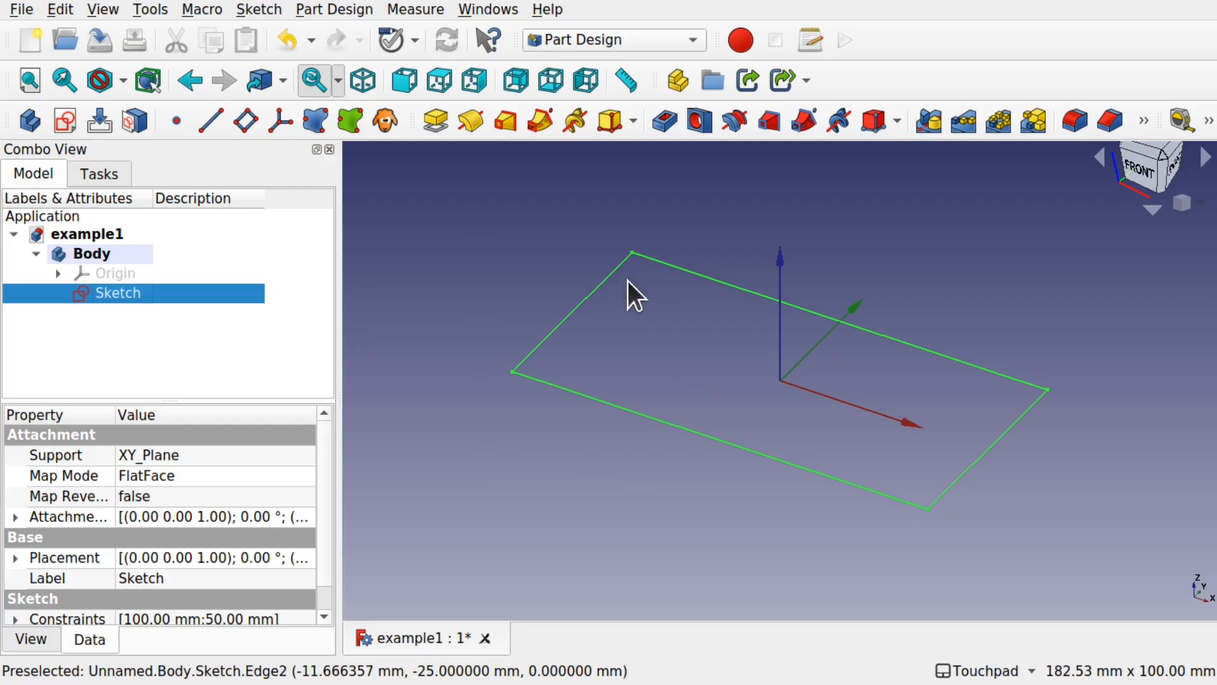
Pad the base sketch to a length of 5 mm along the sketch normal.
click(194, 336)
click(126, 298)
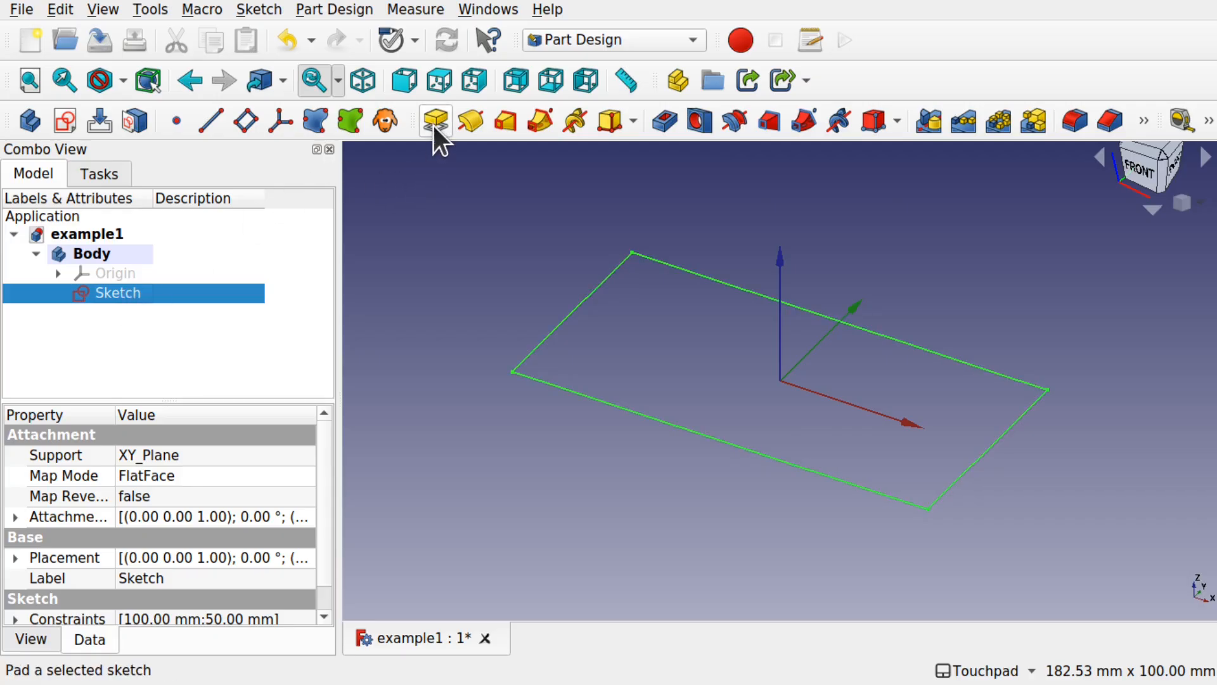
click(344, 4)
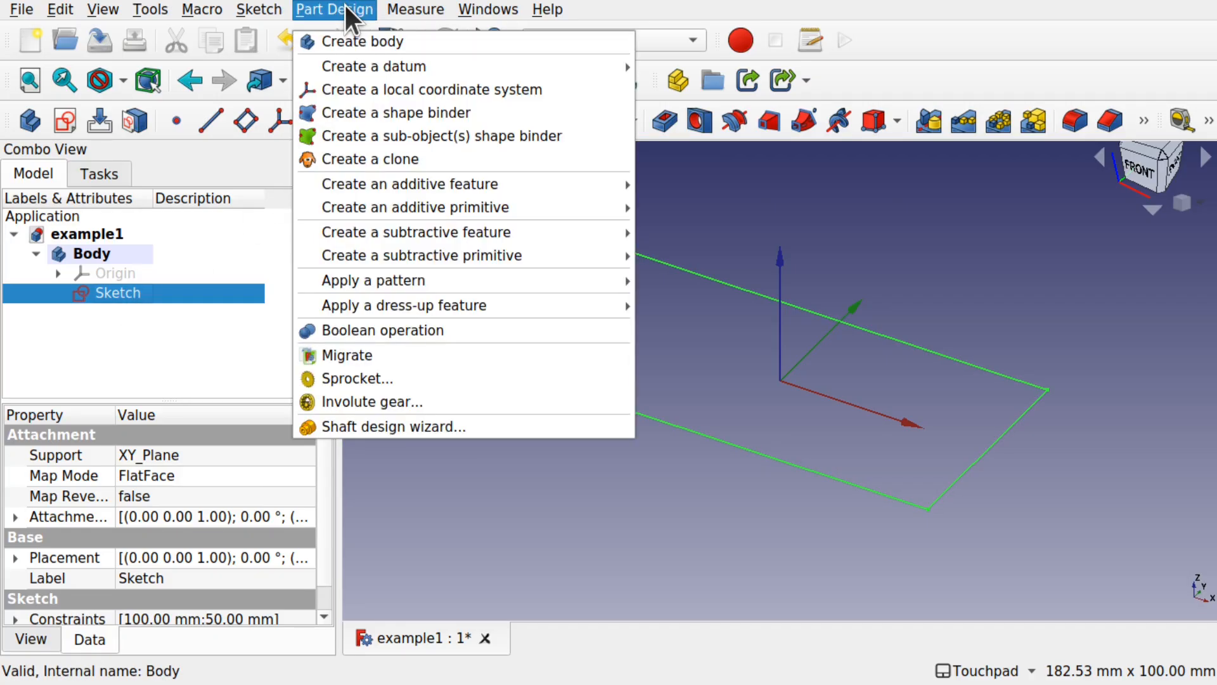
mouse_move(430, 182)
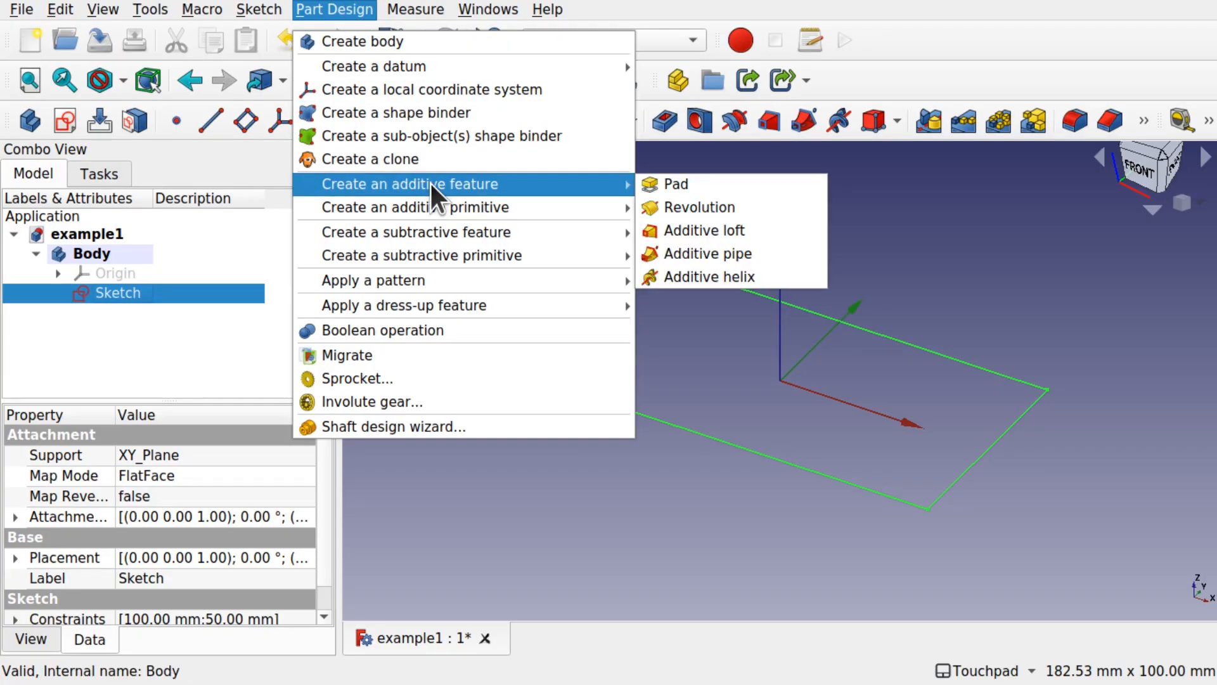
click(653, 182)
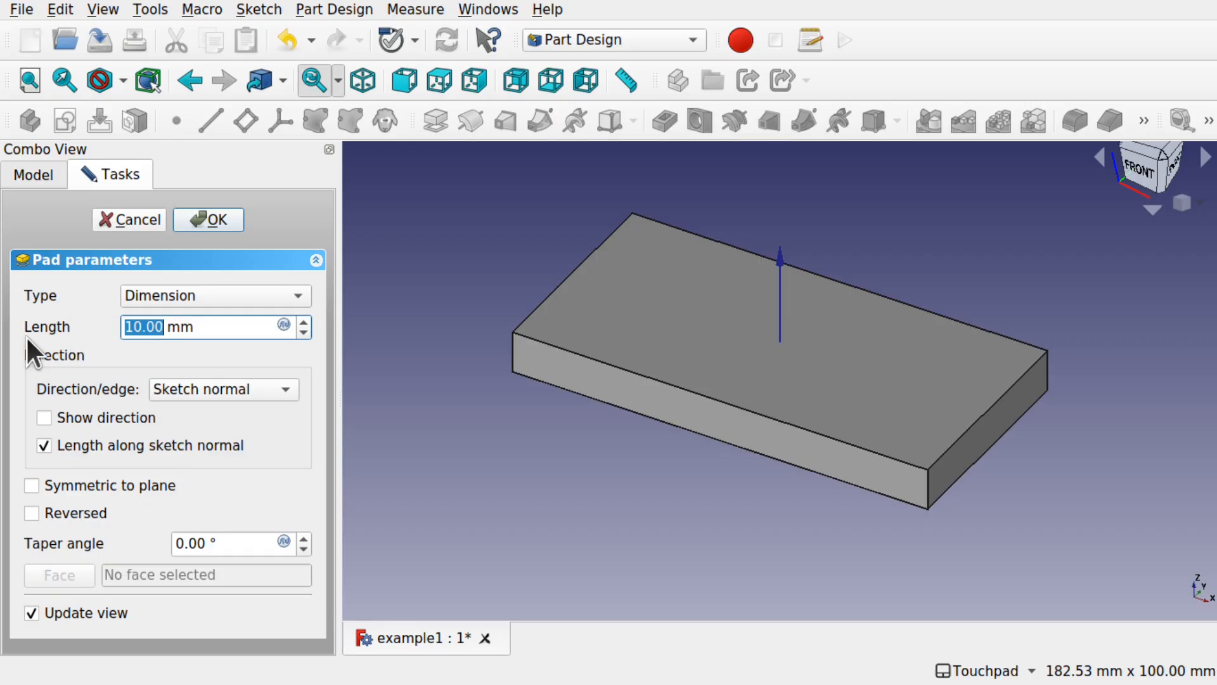
text(5)
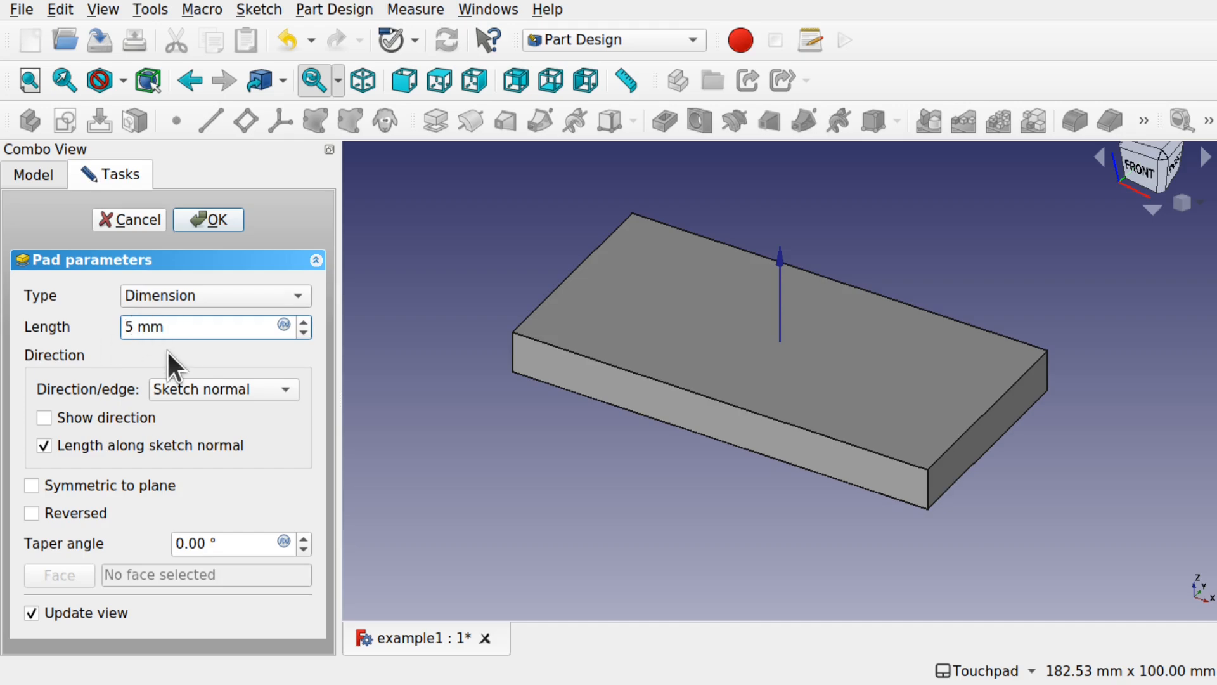
click(166, 351)
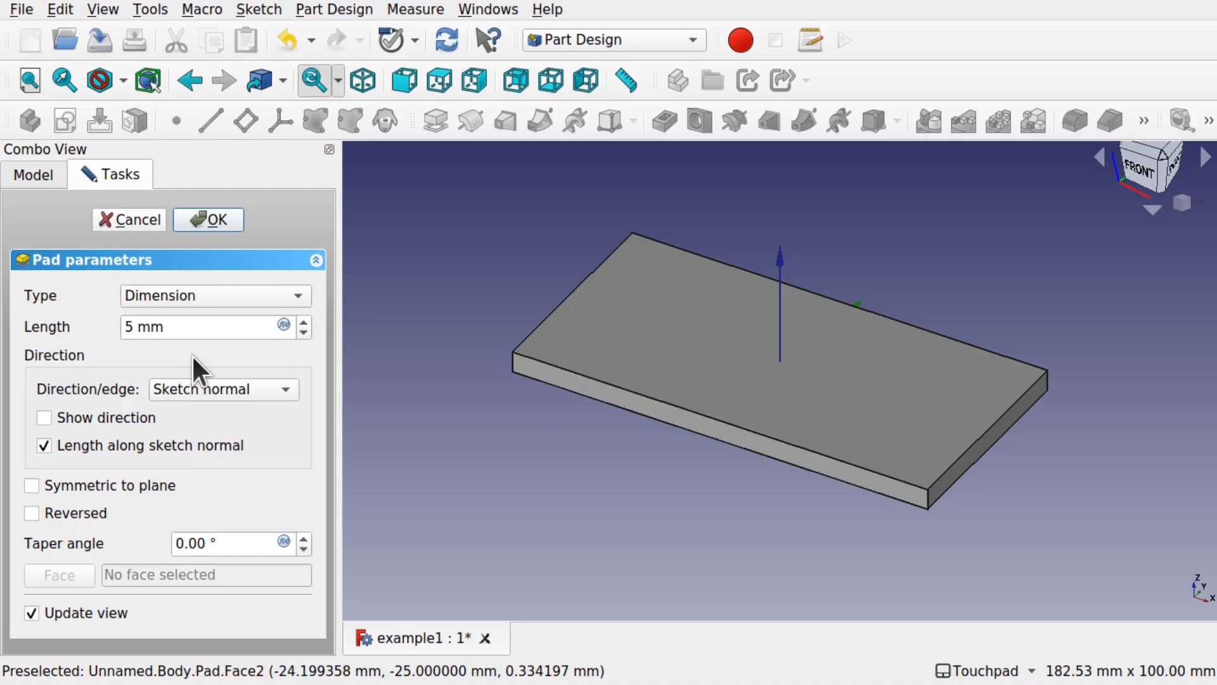
click(202, 216)
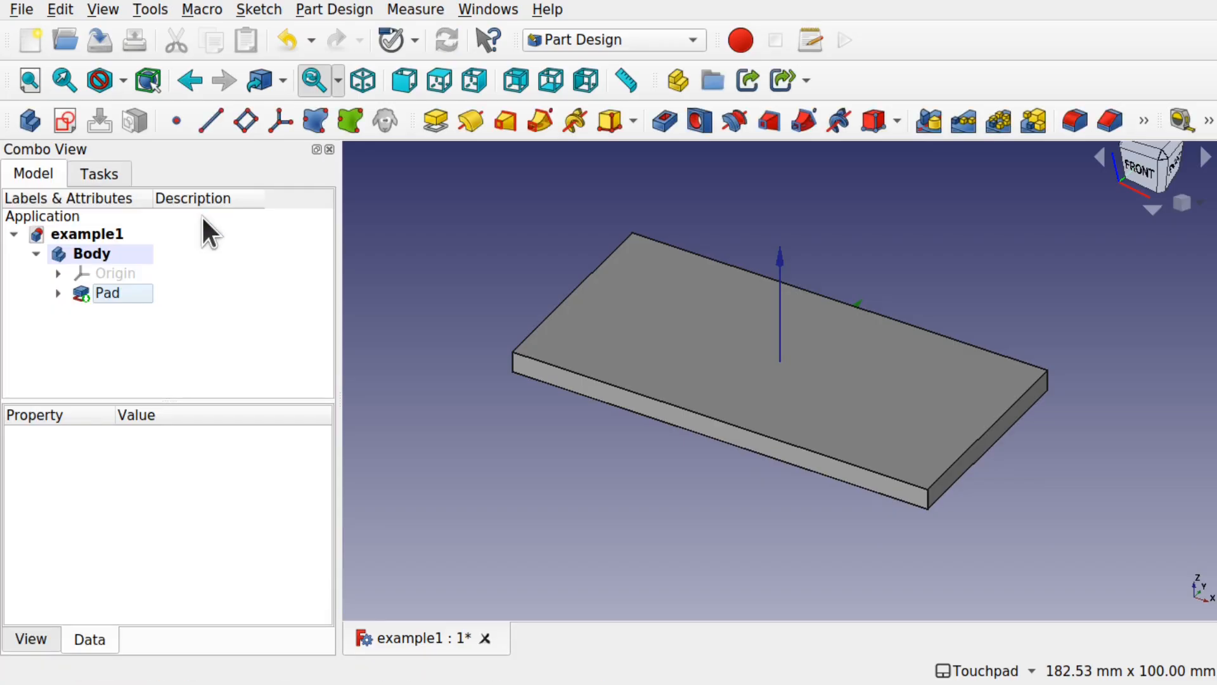
Examine the padded plate from different angles and check the sketch nested under the Pad in the model tree.
shift+drag(780, 307, 796, 362)
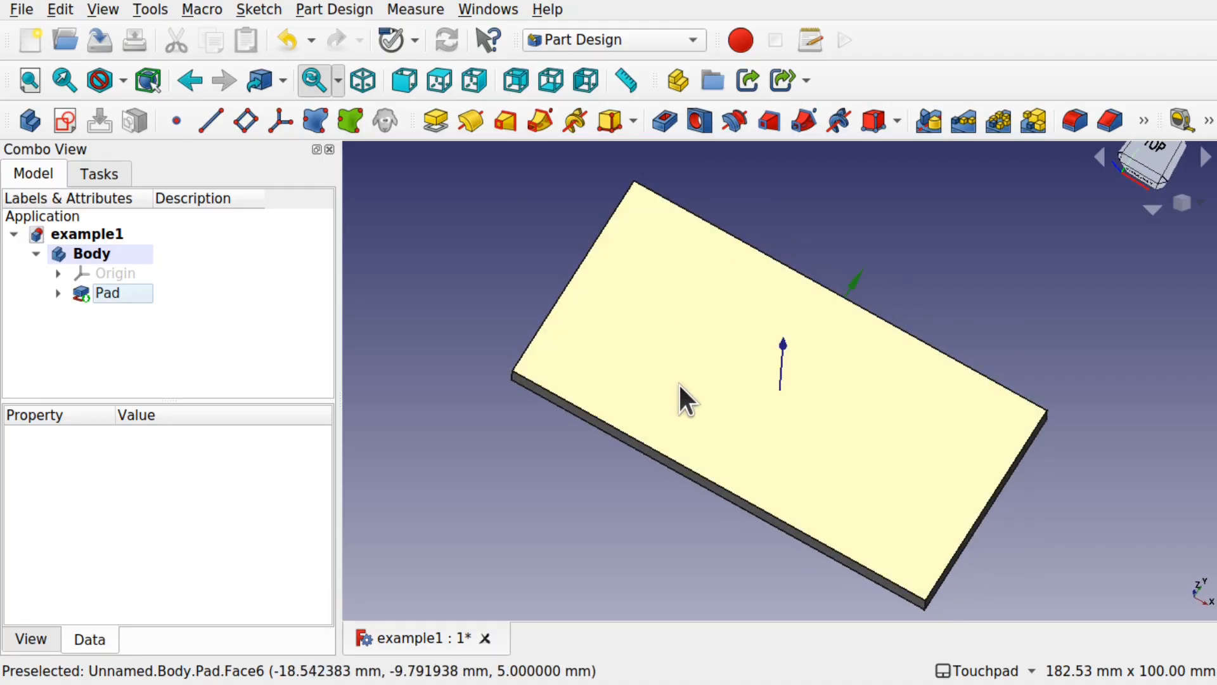
shift+drag(788, 448, 800, 419)
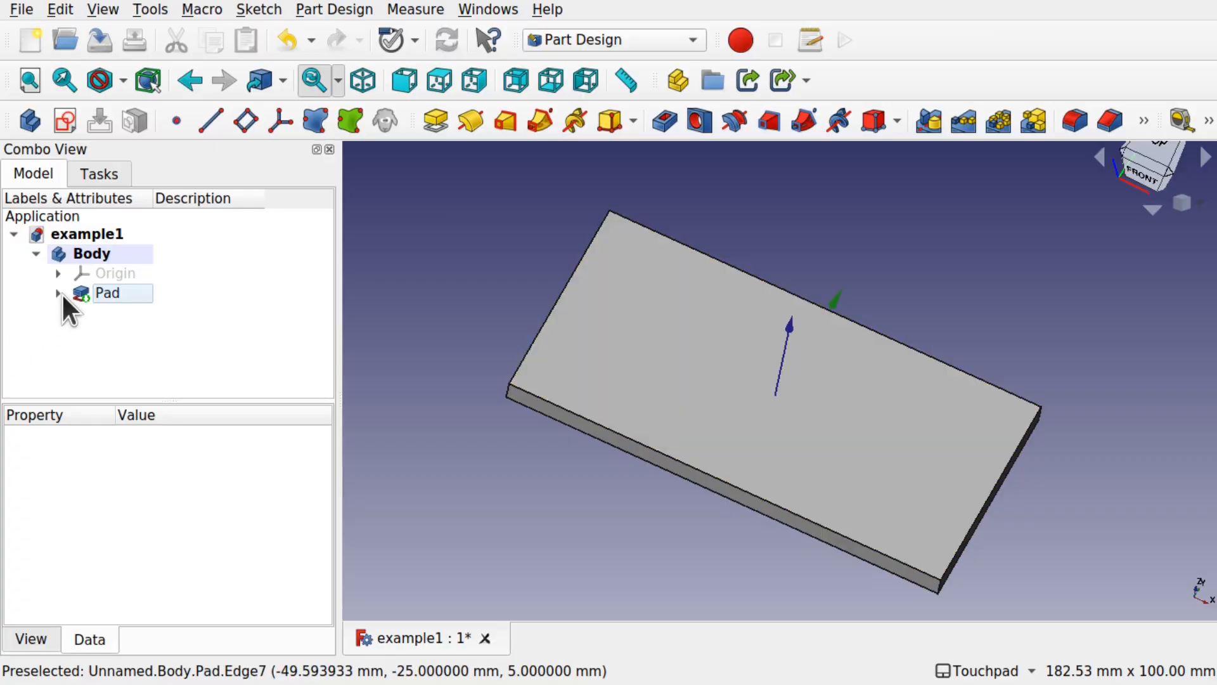
click(58, 294)
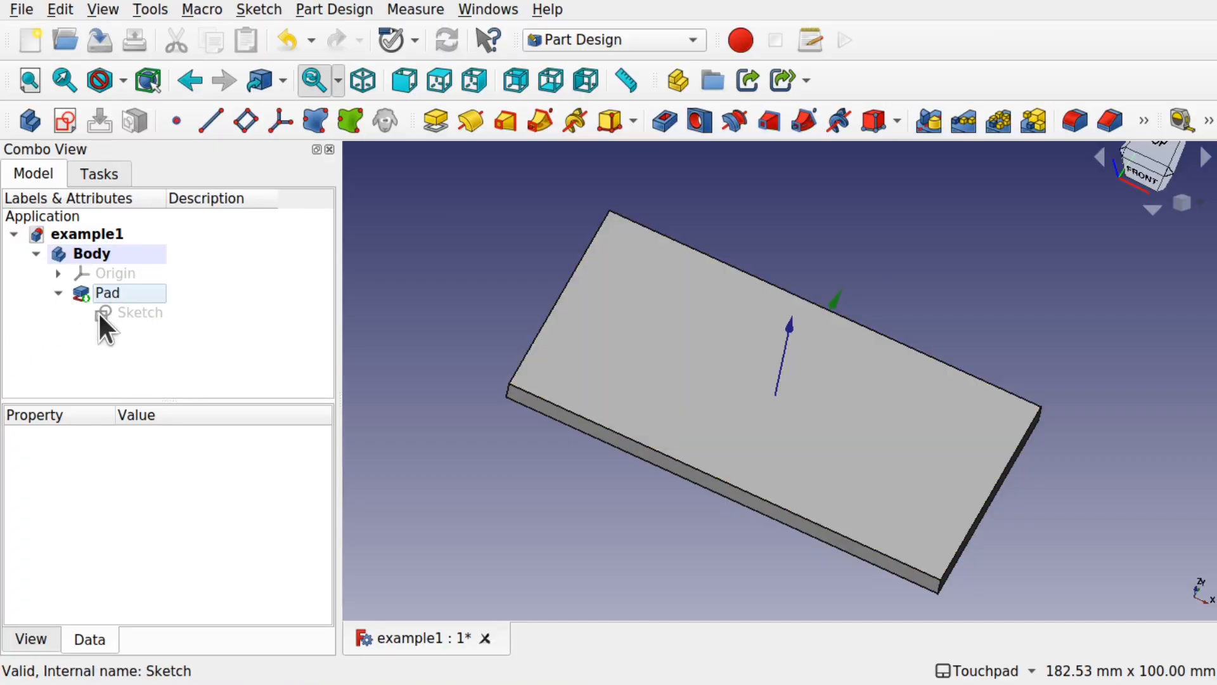
click(58, 293)
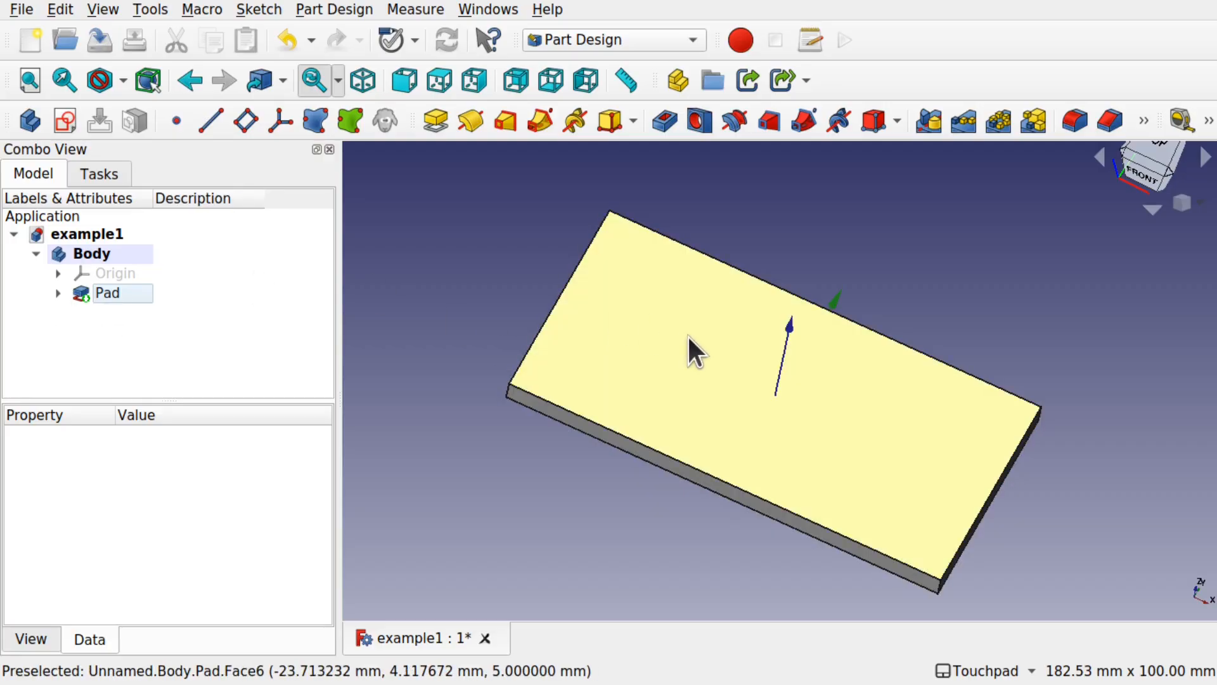
Compare selecting only the plate's top face with selecting the whole Body, and clear the selection.
click(699, 342)
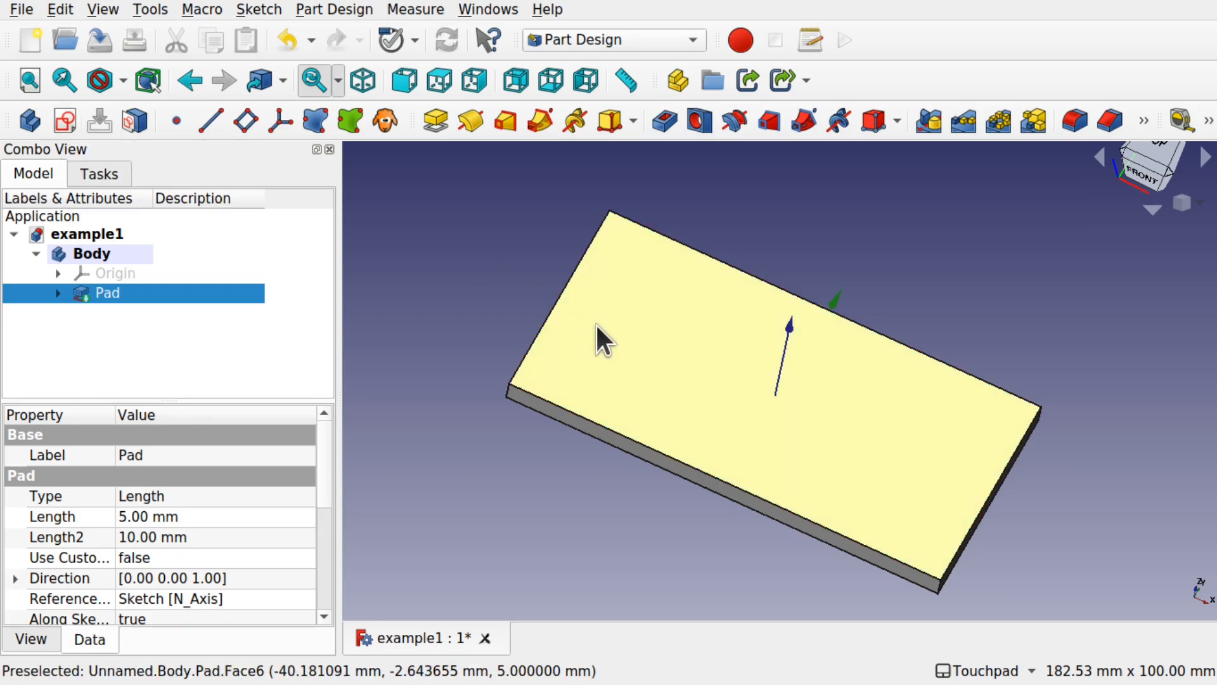
click(596, 322)
click(596, 324)
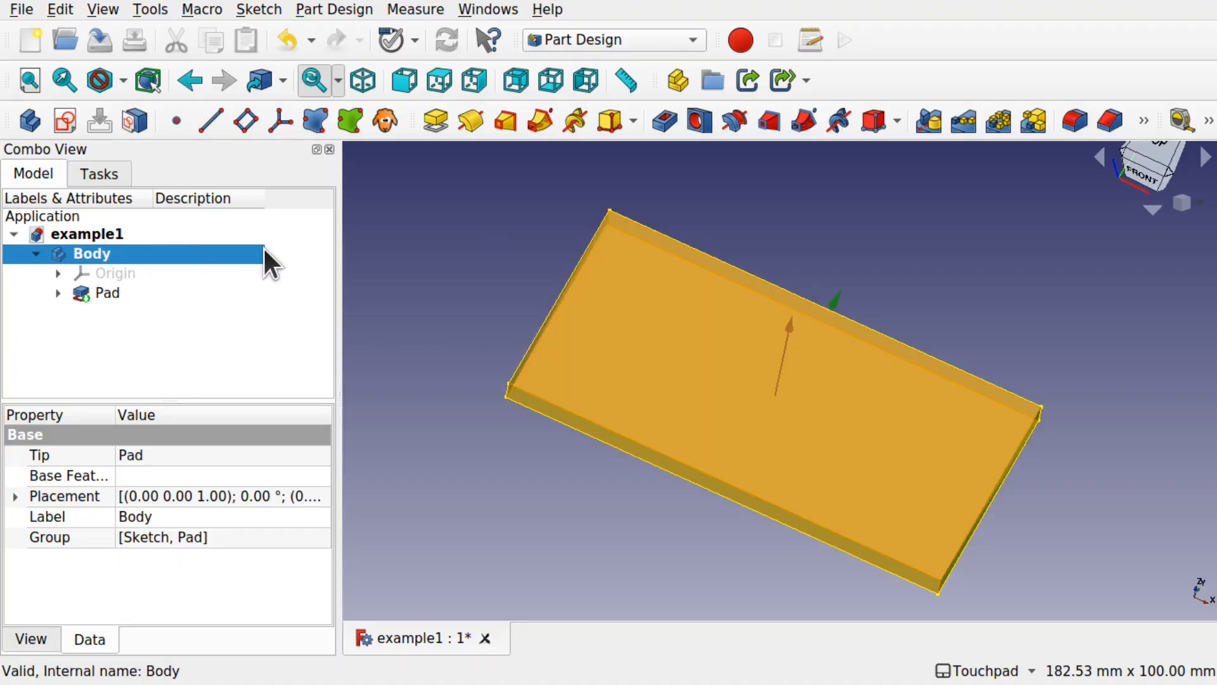
mouse_move(664, 502)
alt+mouse_down()
mouse_move(728, 460)
mouse_move(772, 356)
mouse_move(679, 519)
alt+mouse_up()
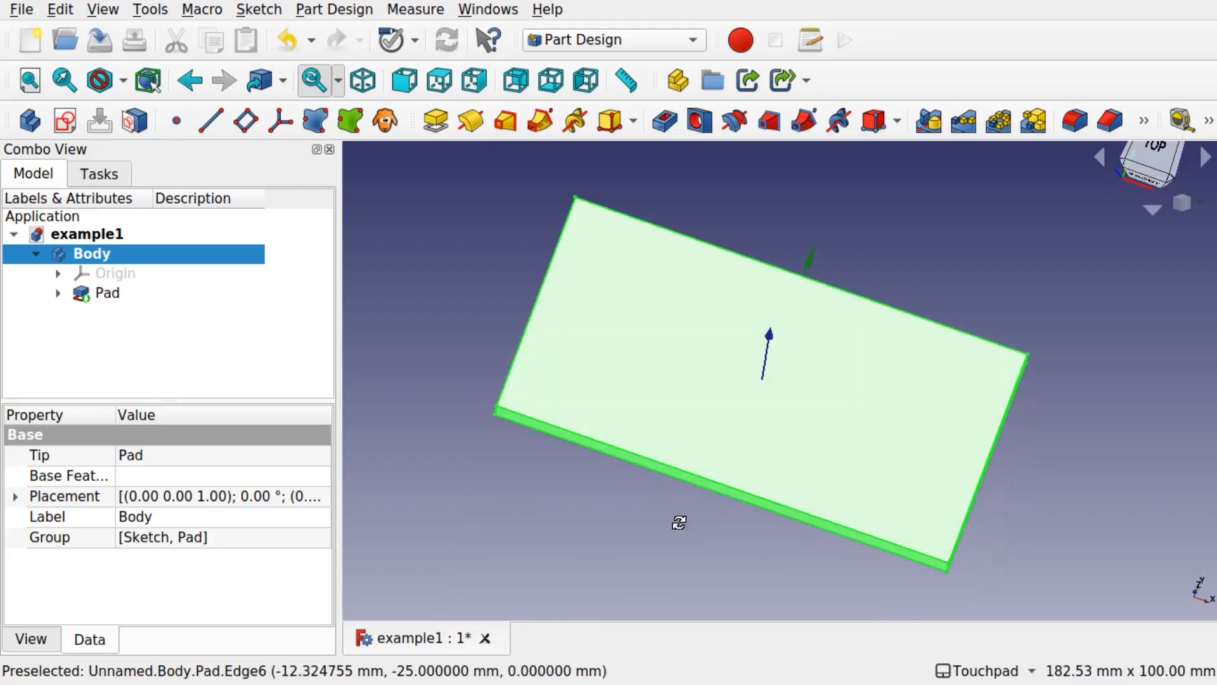
click(494, 511)
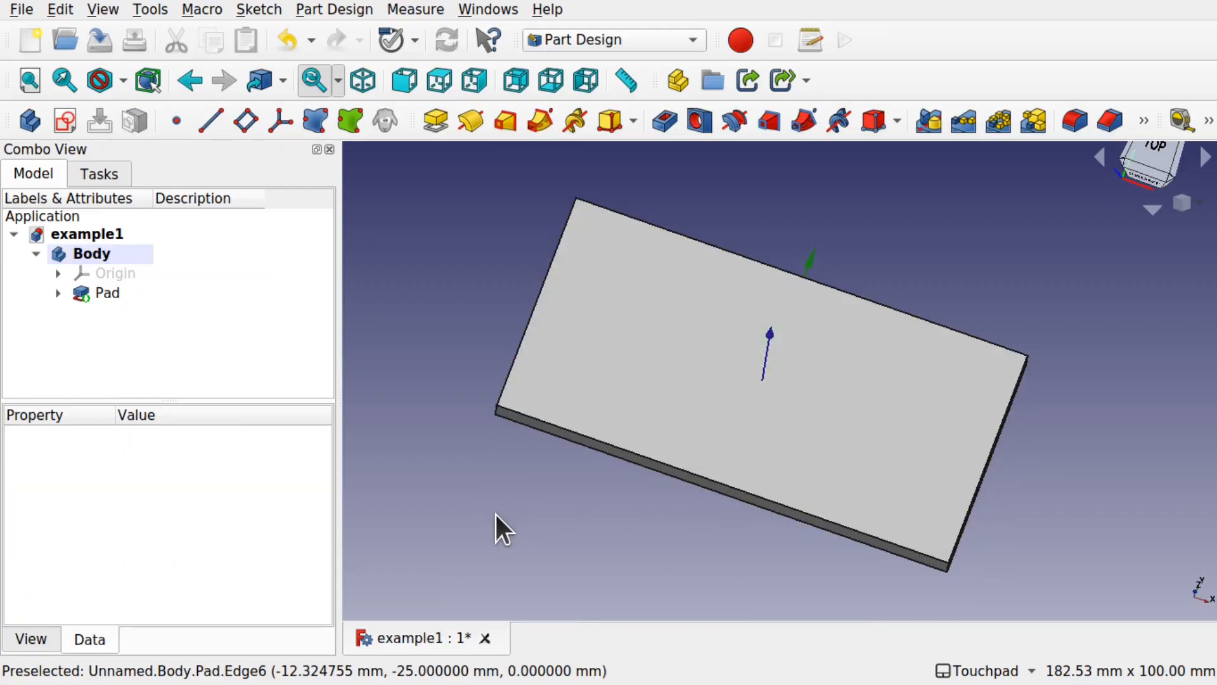
Create a new sketch on the plate's top face.
click(667, 351)
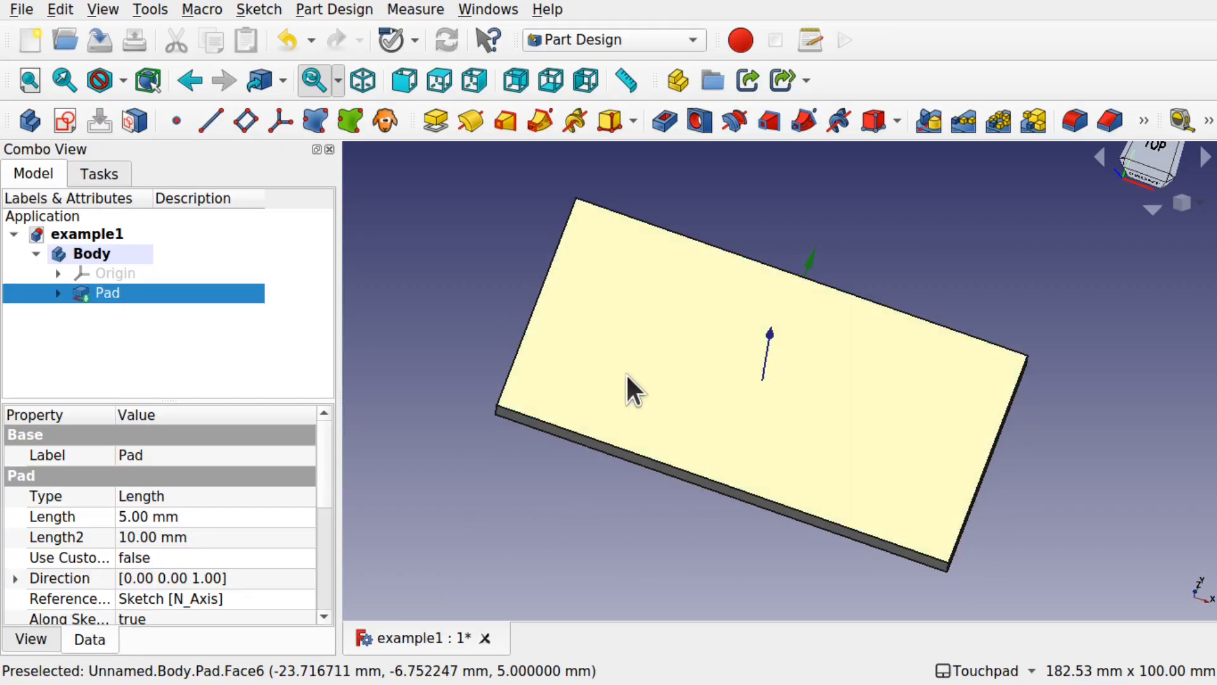
click(63, 119)
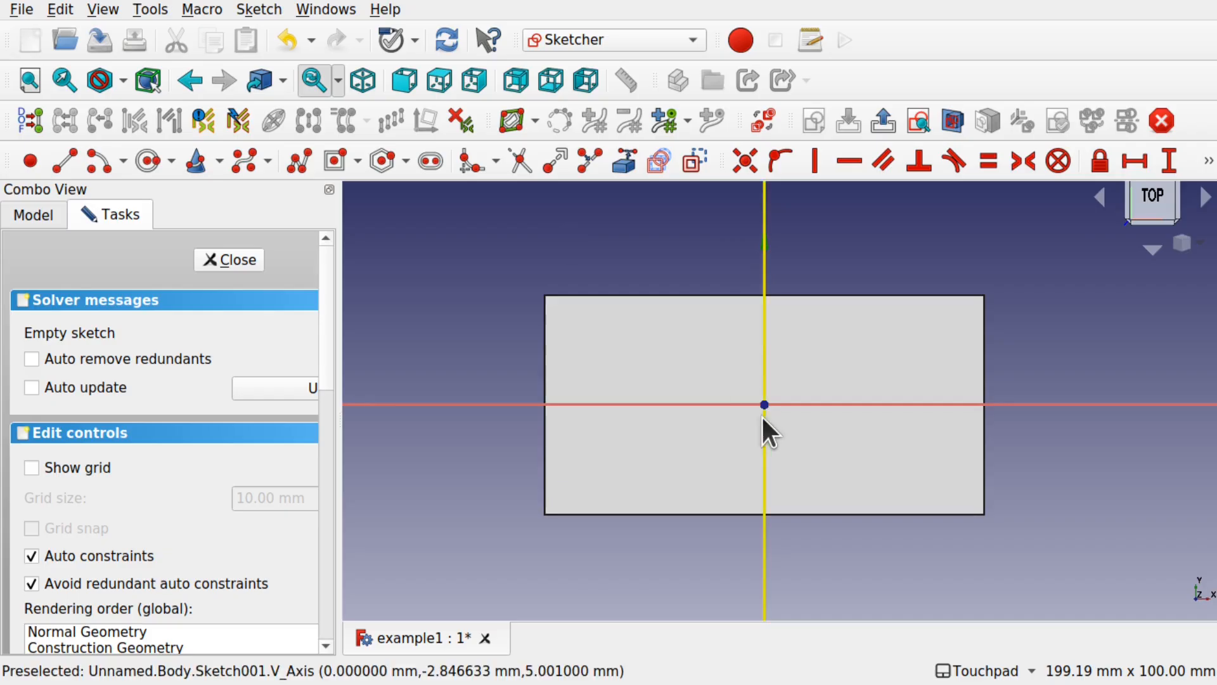
alt+drag(809, 471, 819, 380)
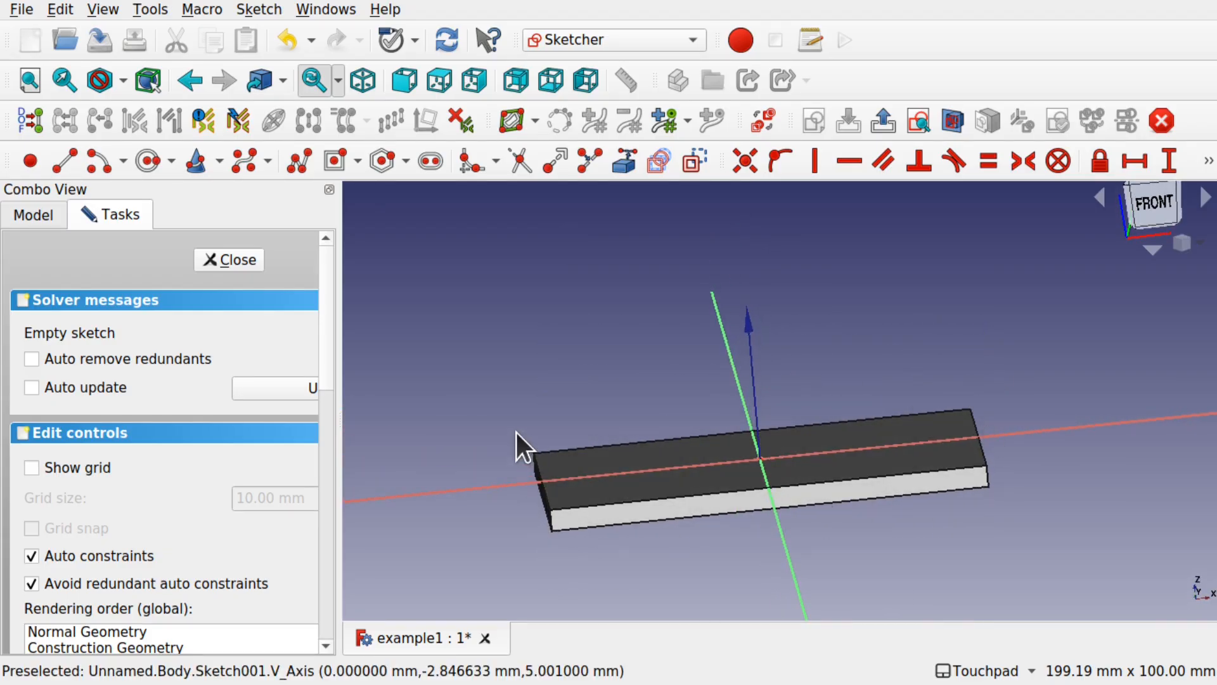
alt+drag(524, 447, 905, 457)
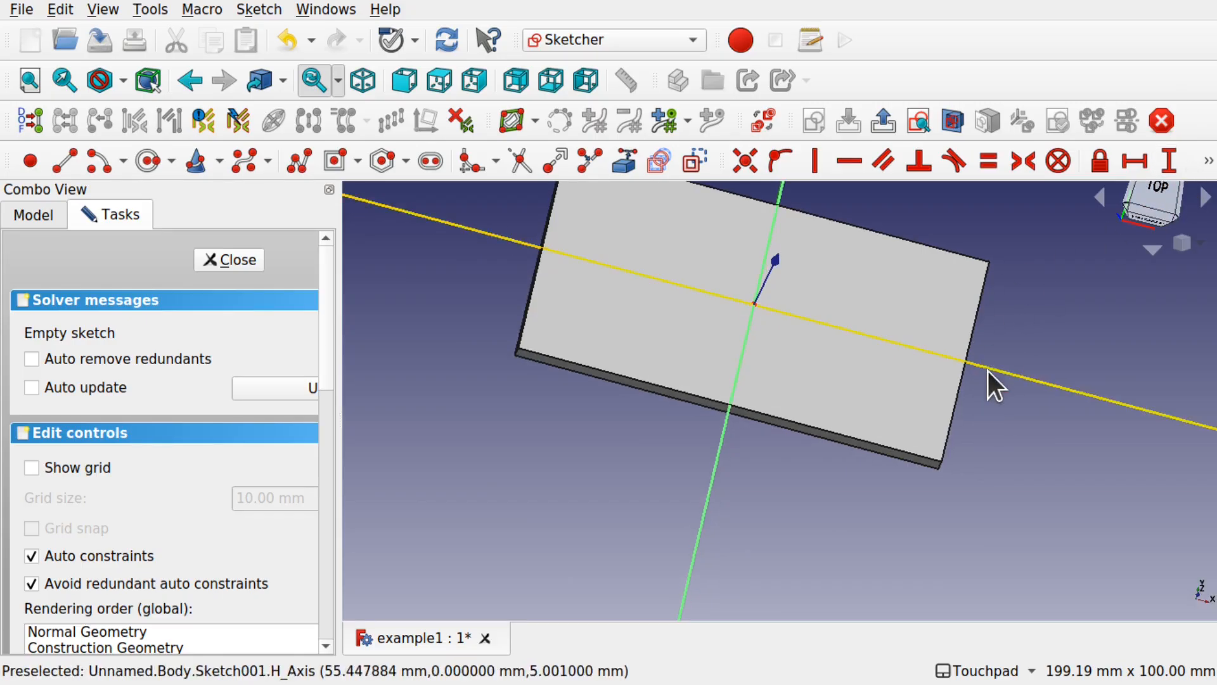
shift+drag(1000, 370, 889, 422)
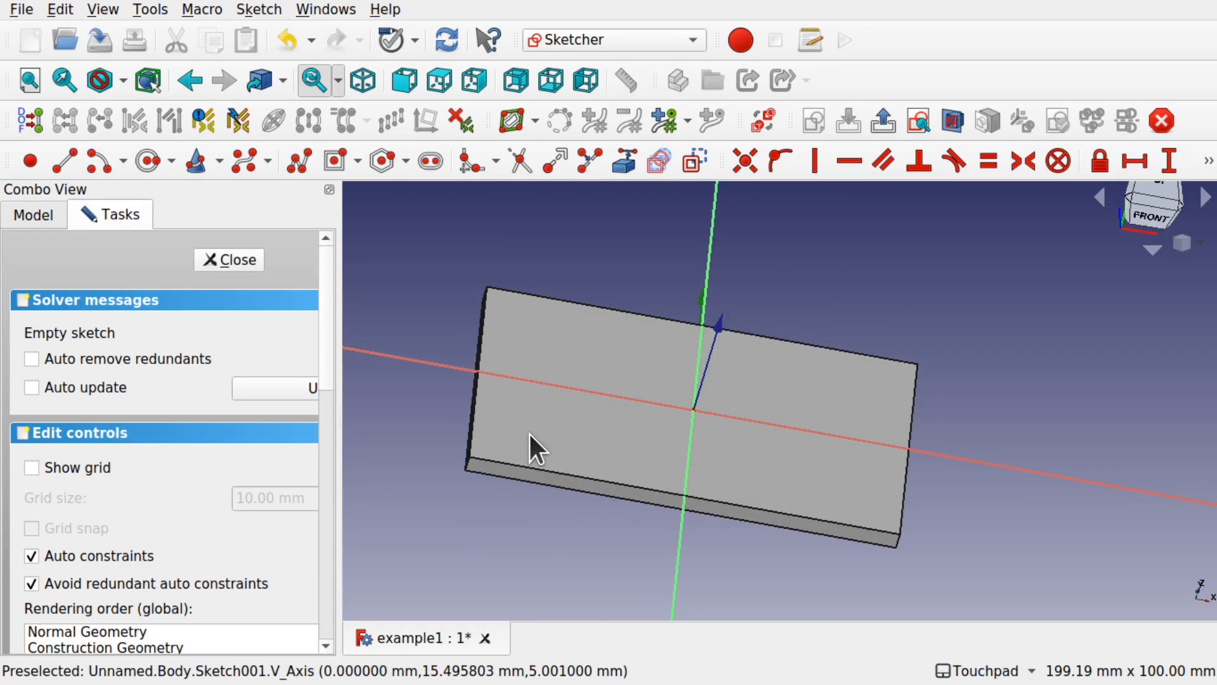
Sketch four roughly sized circles on the plate's top face, one near each corner.
click(150, 167)
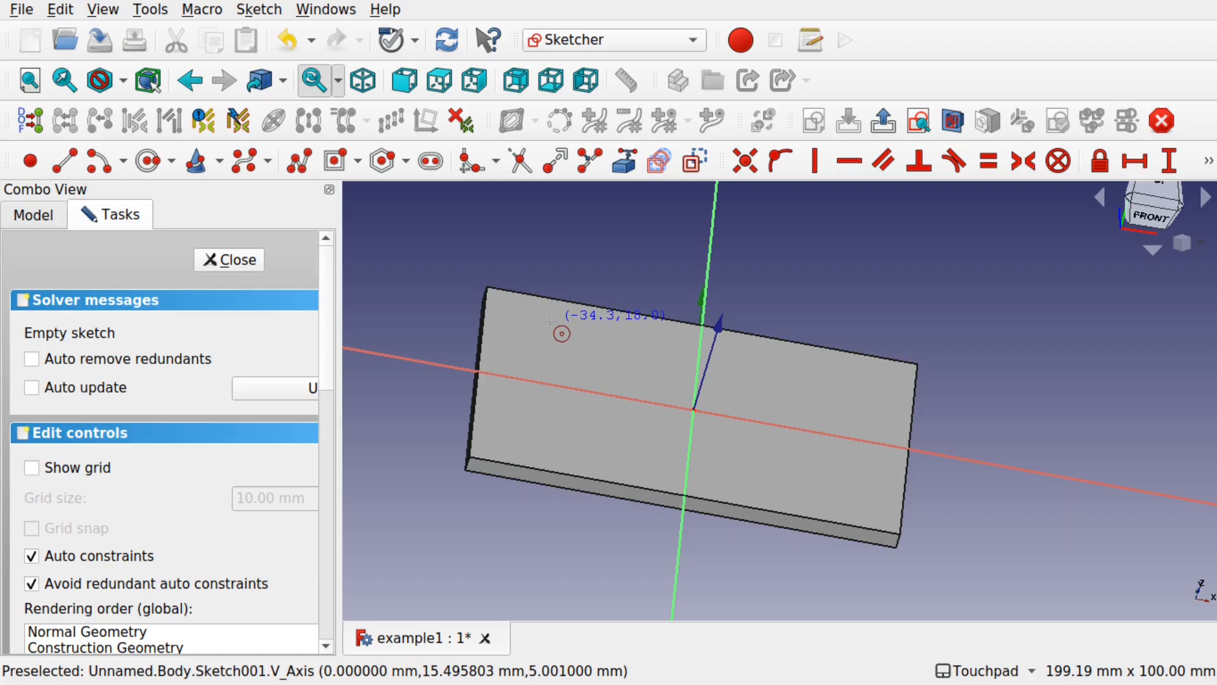
mouse_move(573, 332)
alt+mouse_down()
mouse_move(565, 366)
mouse_move(609, 399)
mouse_move(597, 407)
mouse_move(543, 345)
alt+mouse_up()
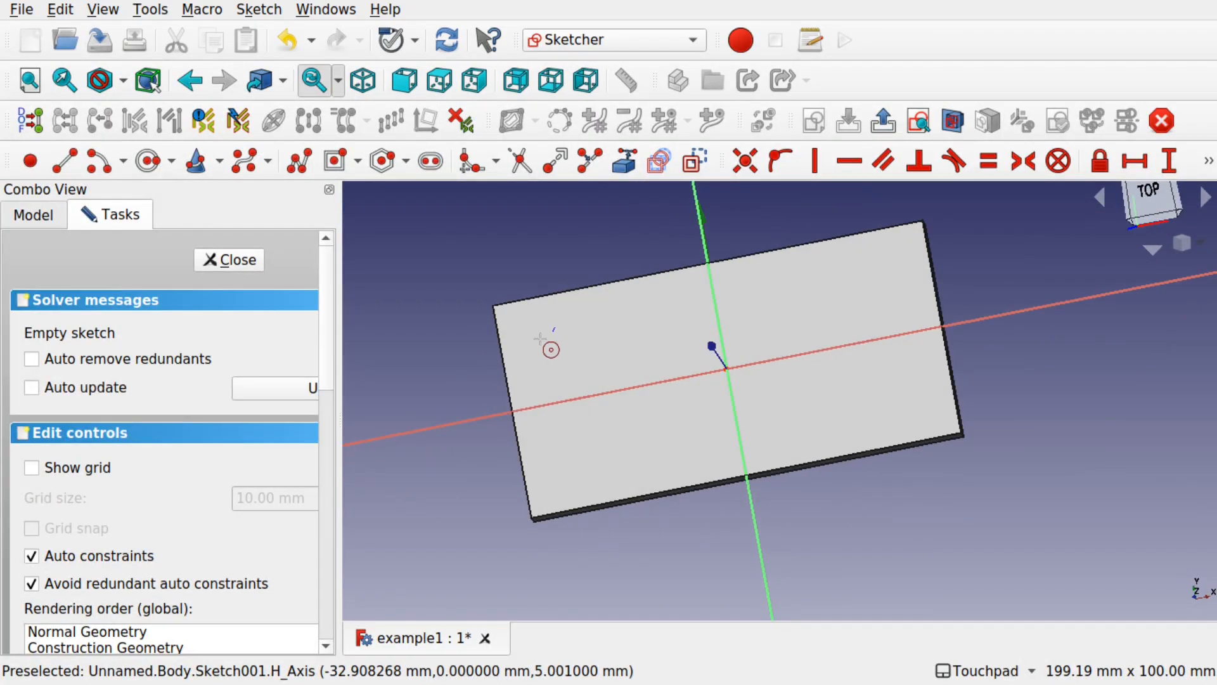
click(572, 353)
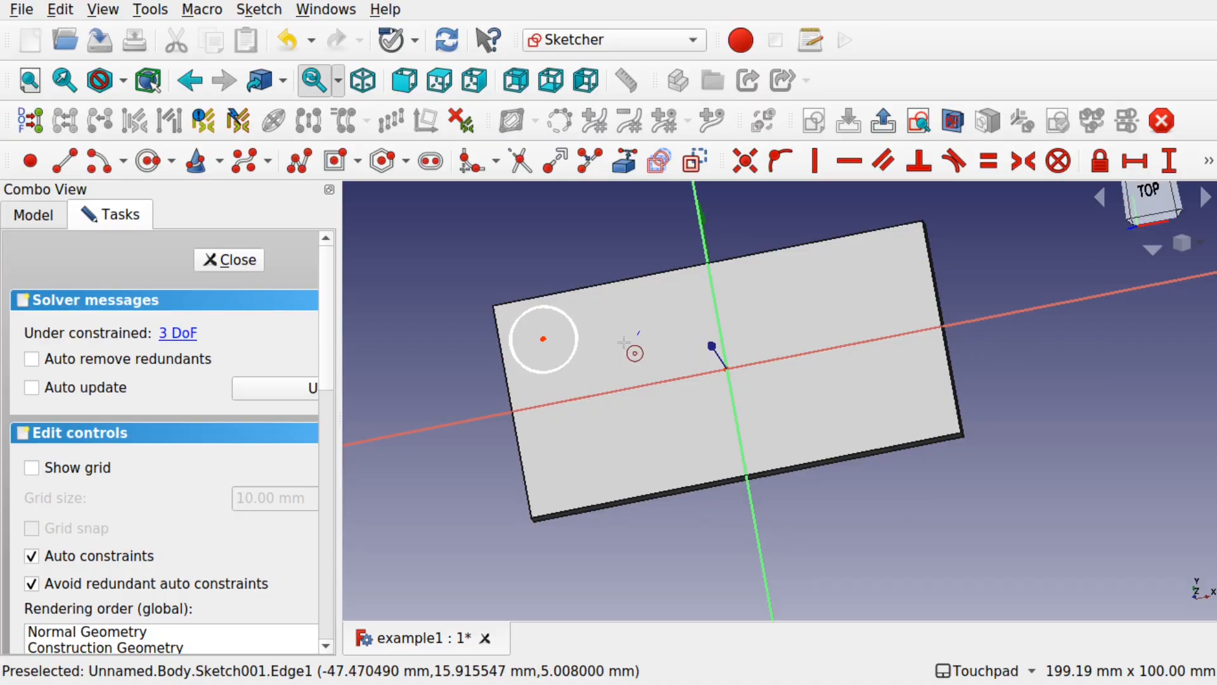
click(876, 278)
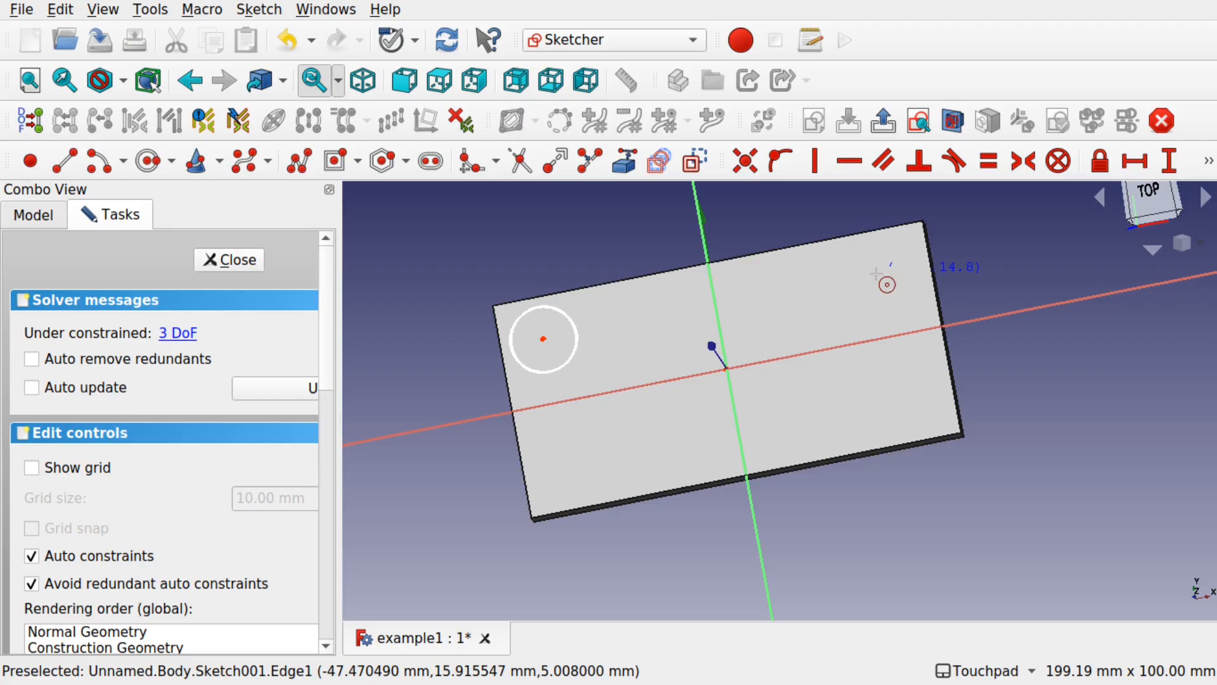
click(901, 298)
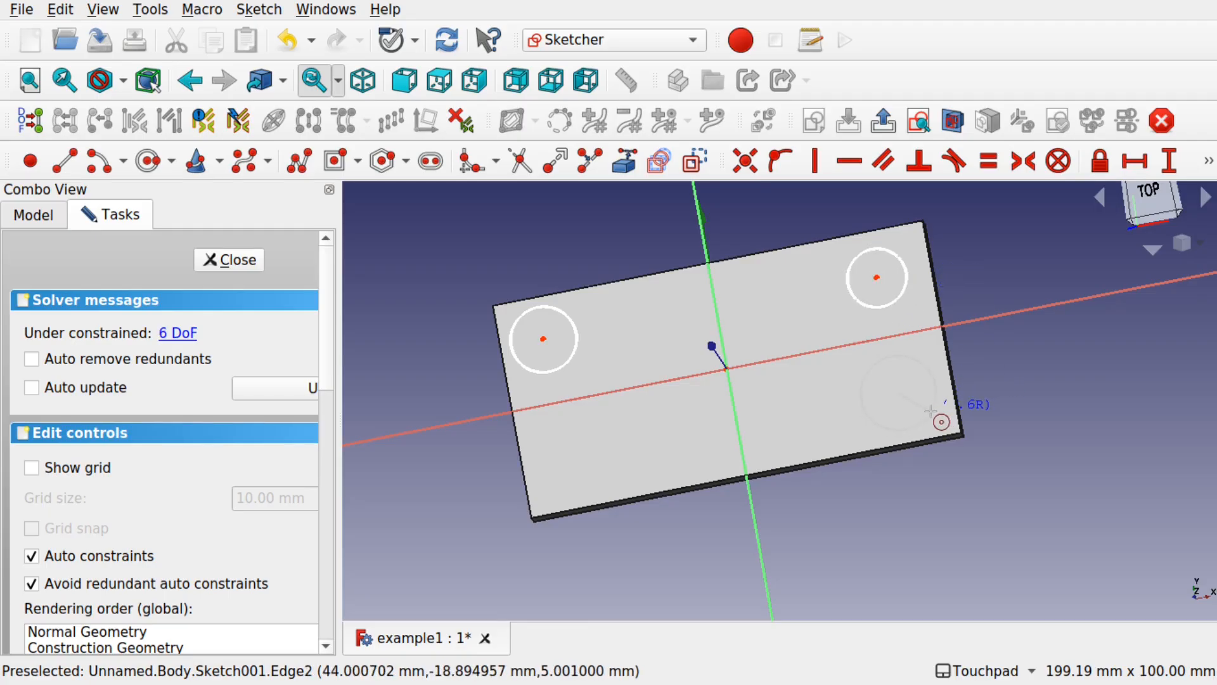
click(897, 392)
click(872, 425)
click(575, 466)
click(600, 481)
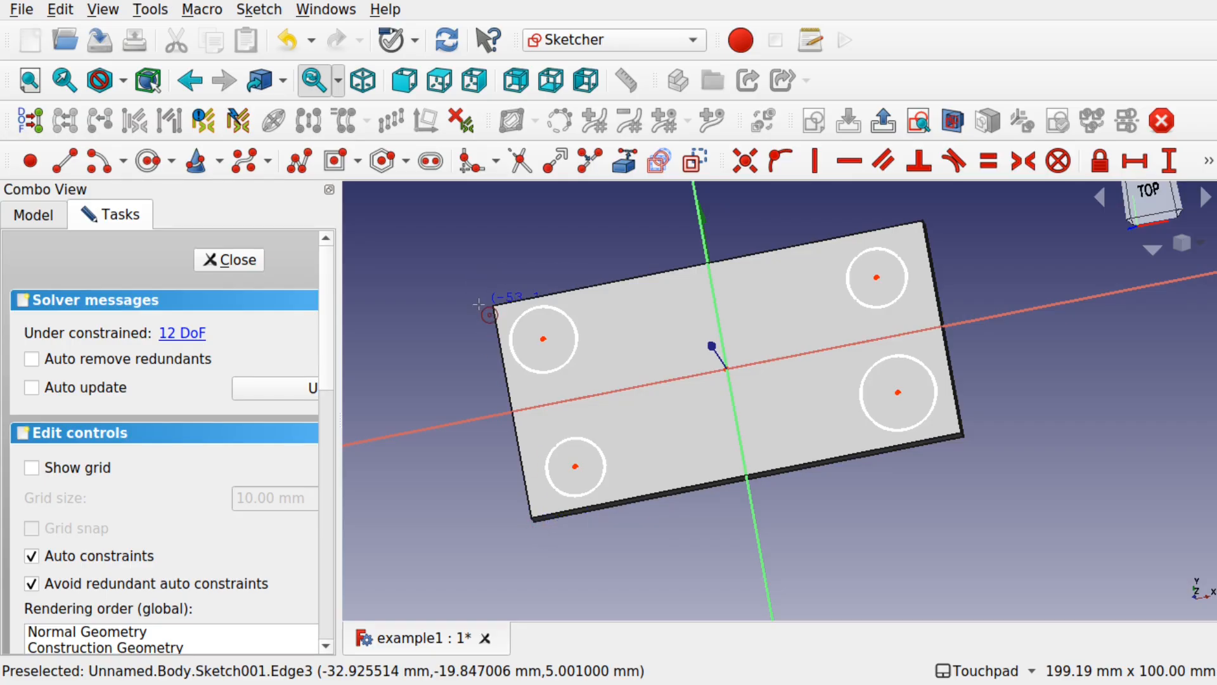
Constrain the diameter of the upper-left circle to 10 mm.
key(Escape)
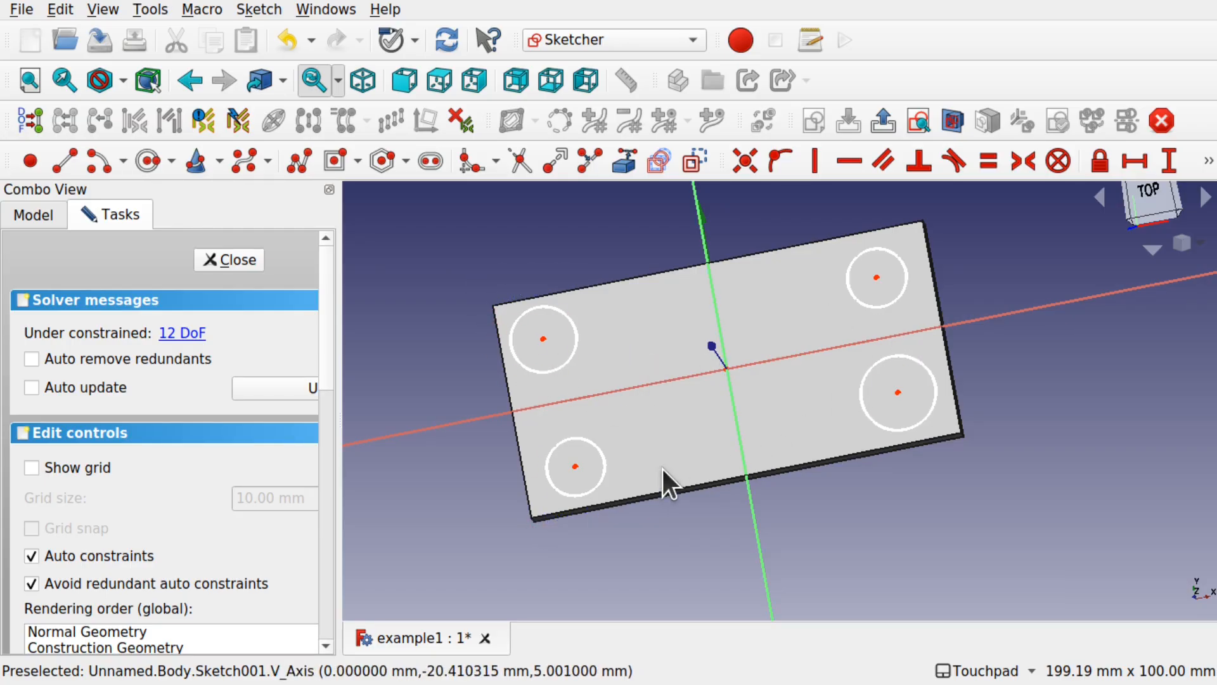
click(576, 348)
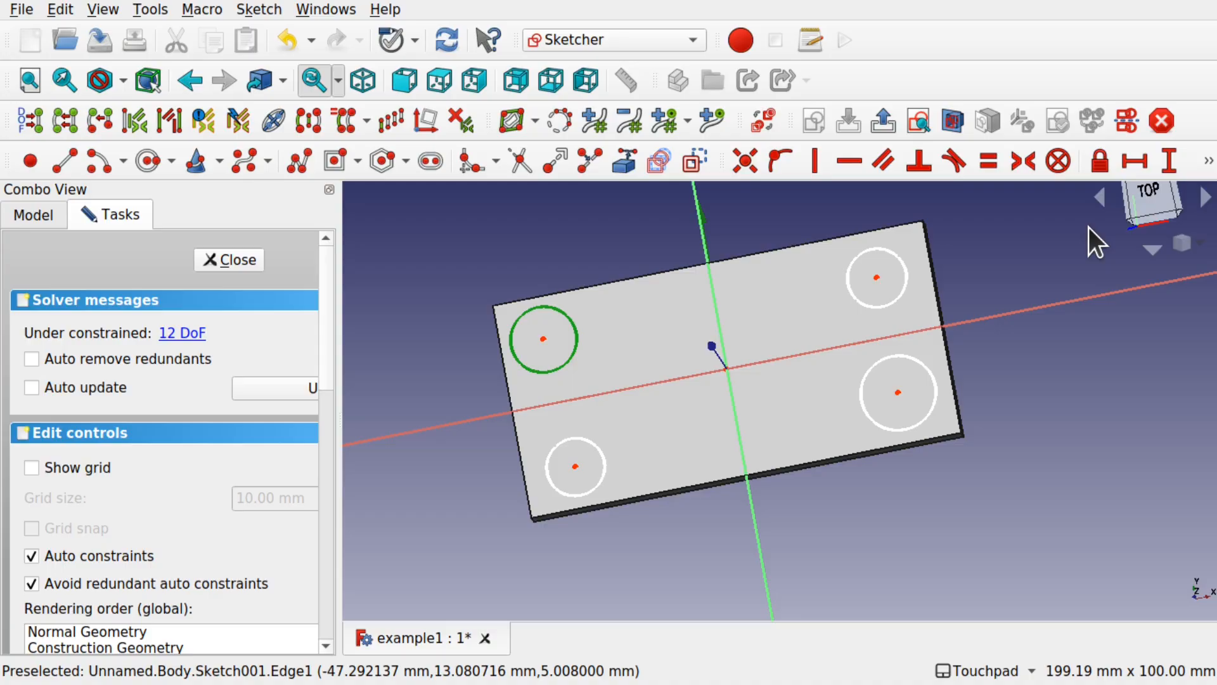
click(1208, 161)
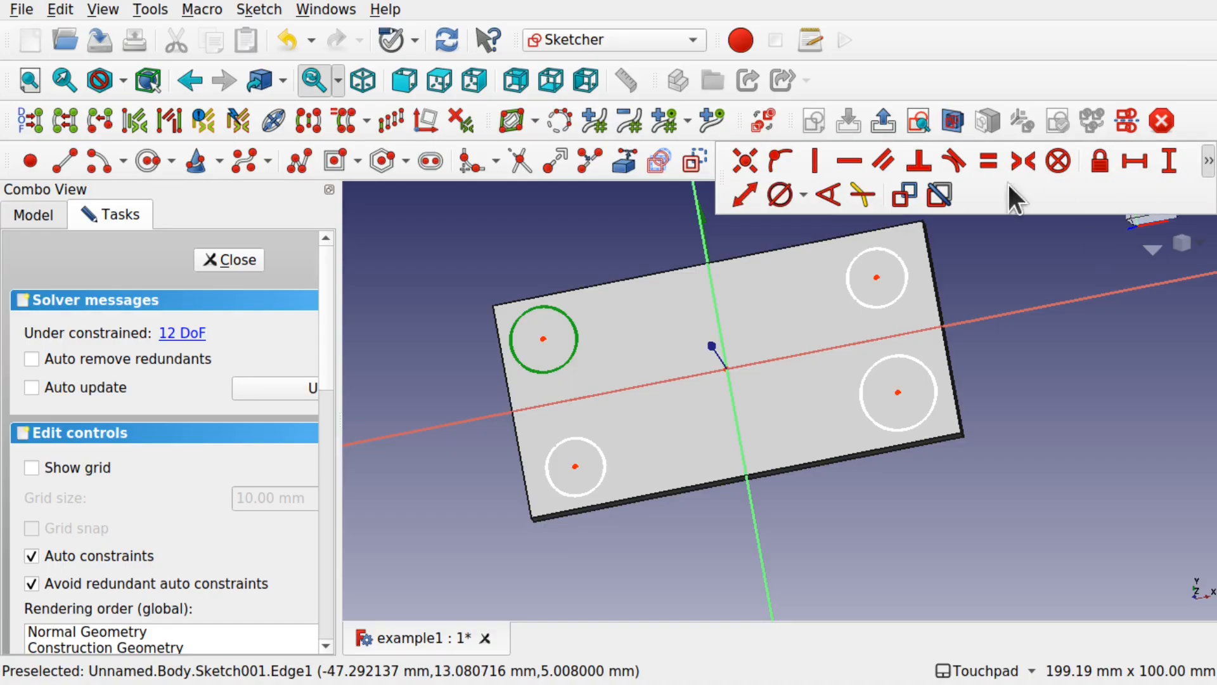
click(802, 198)
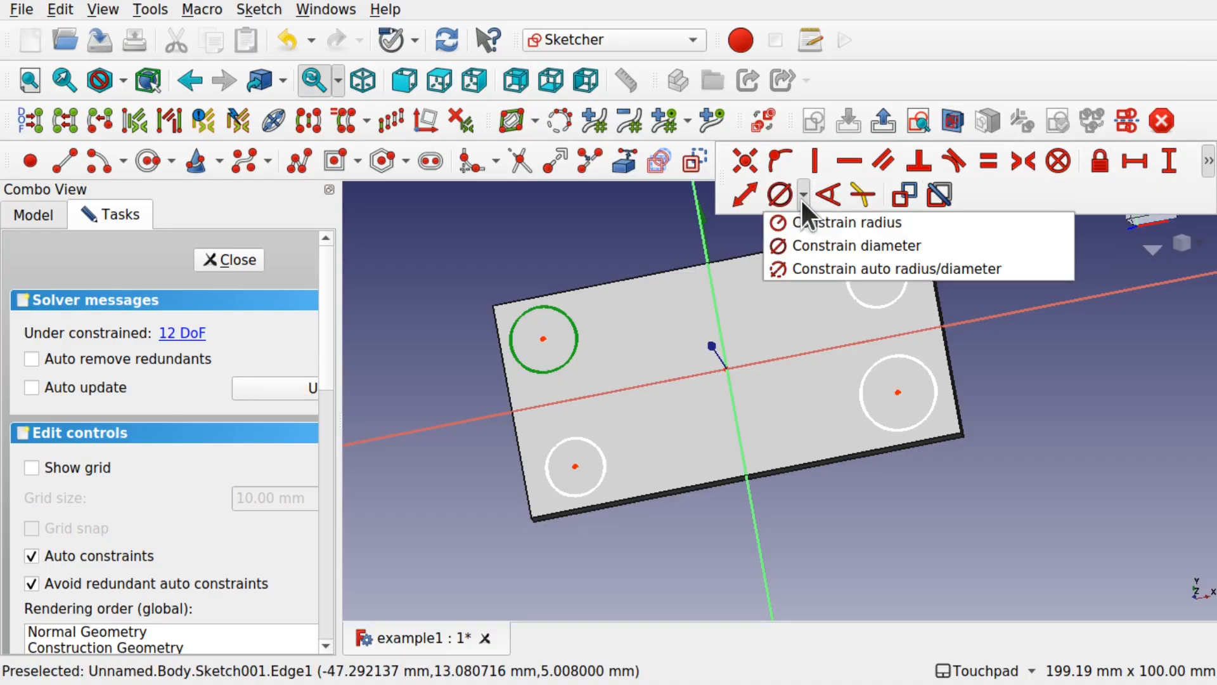
click(832, 246)
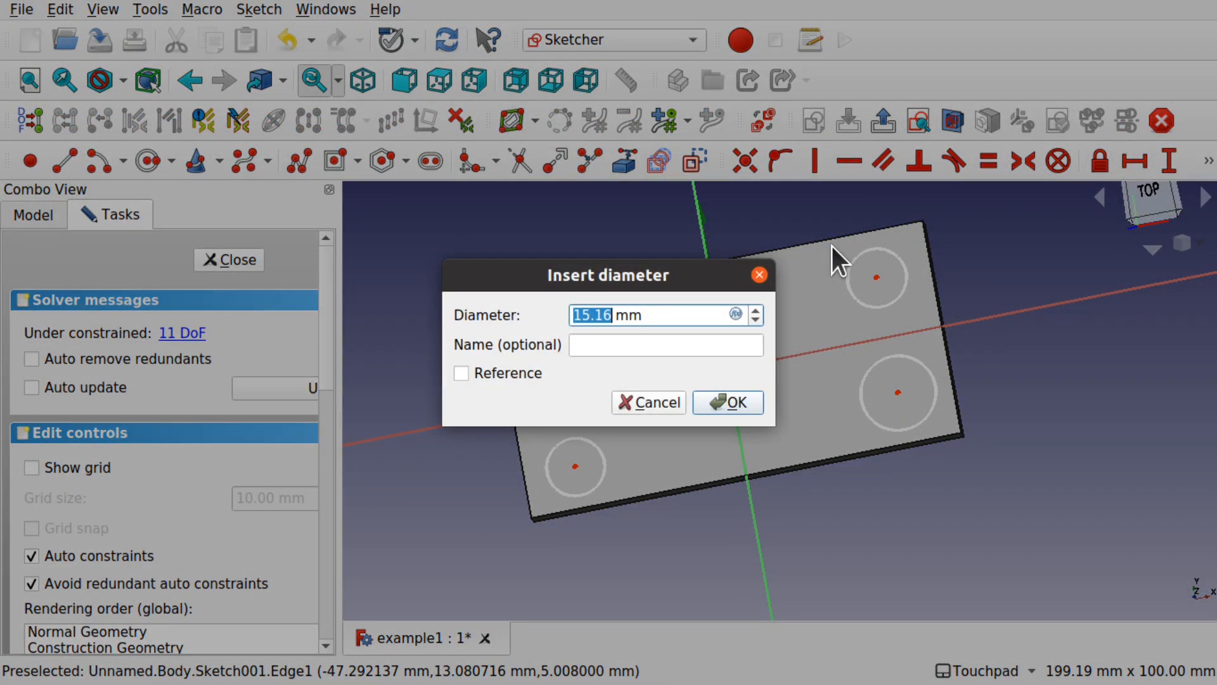
text(10)
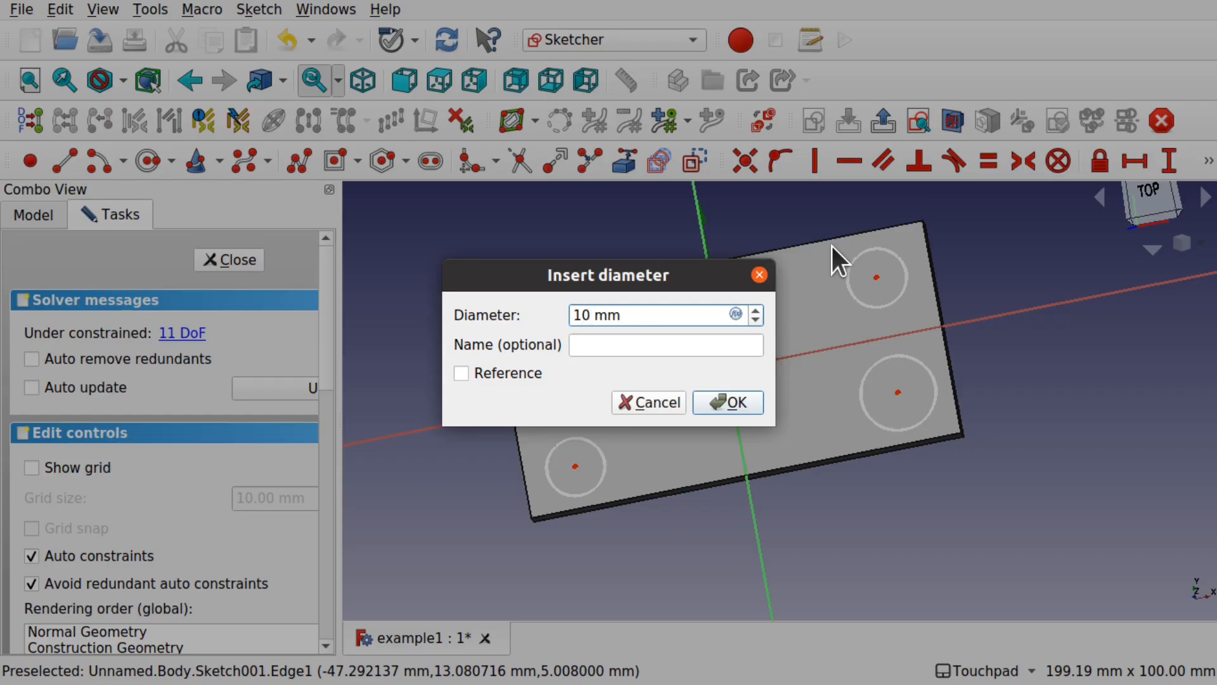
key(Return)
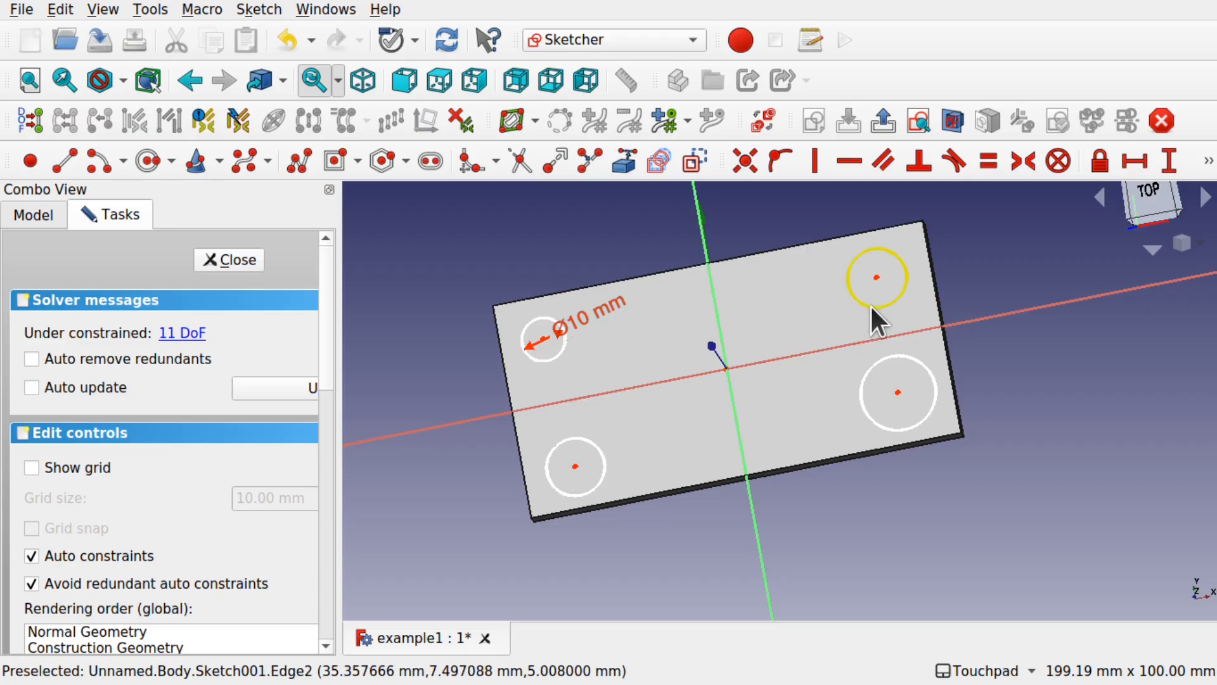
Make the other three corner circles equal in size to the 10 mm circle with an equality constraint.
click(565, 341)
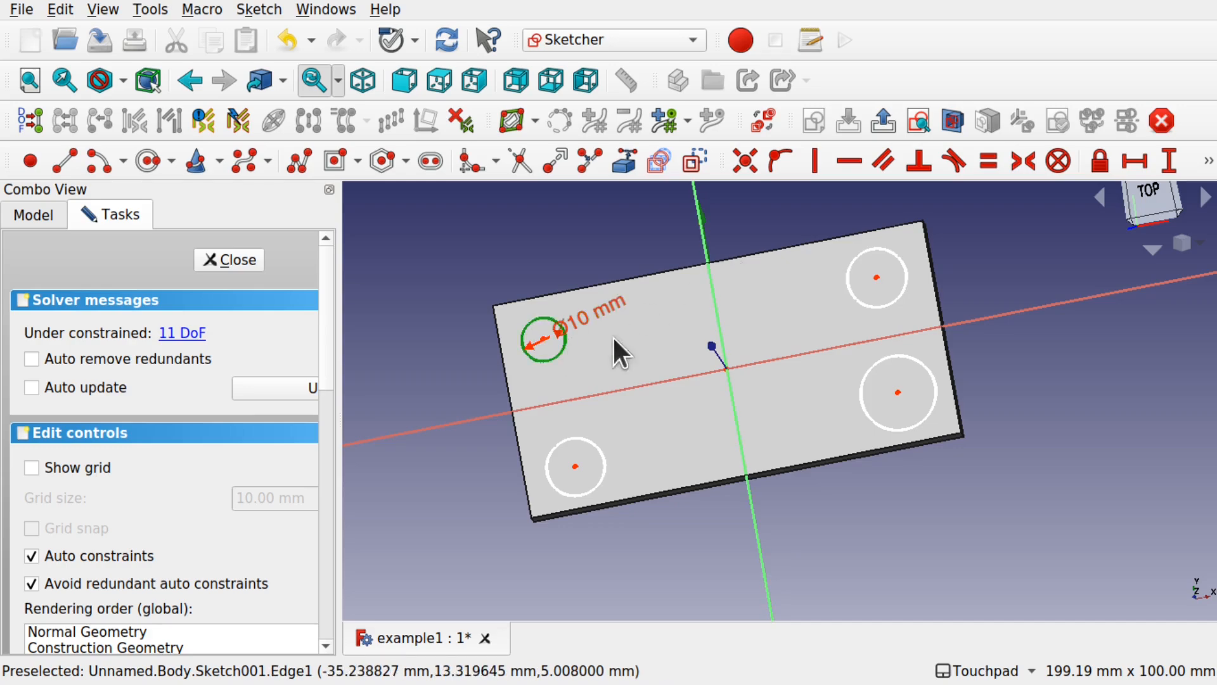
click(876, 304)
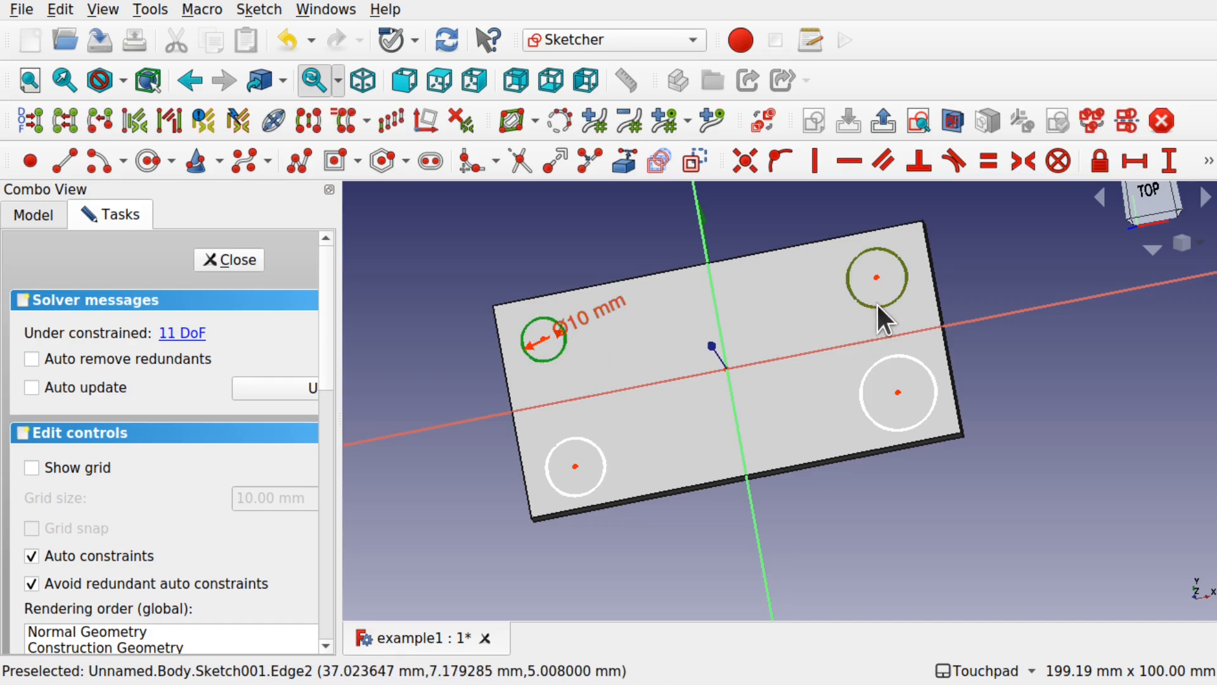
click(873, 422)
click(603, 464)
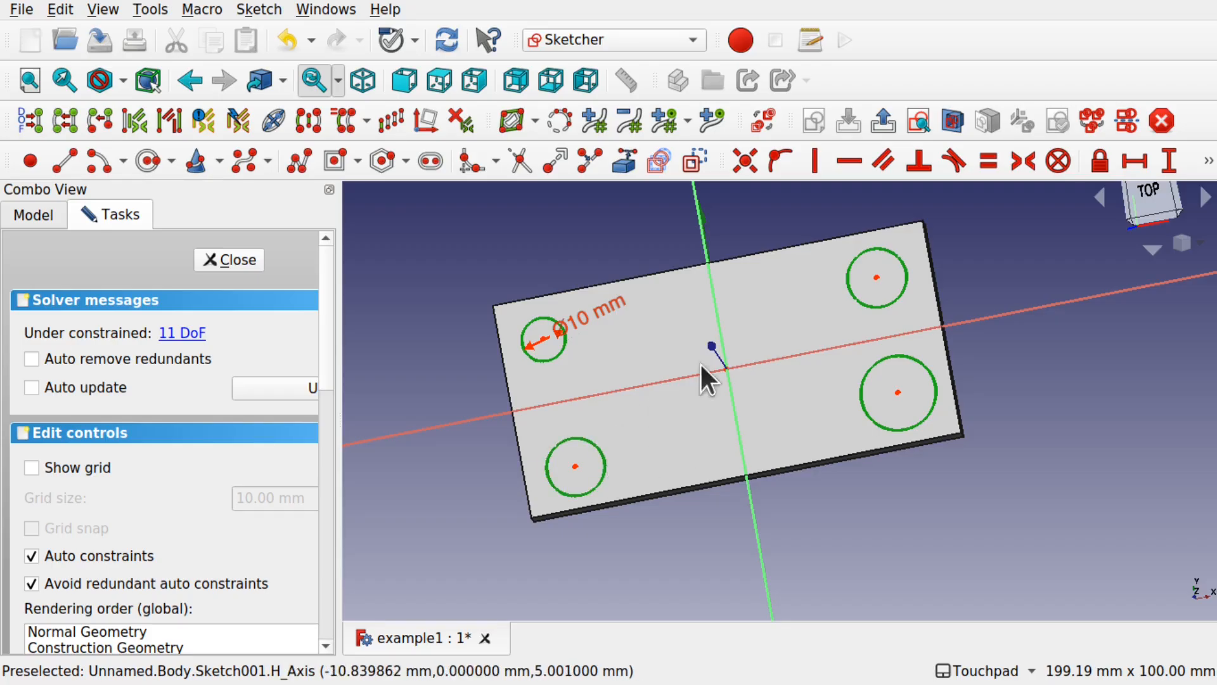
click(984, 171)
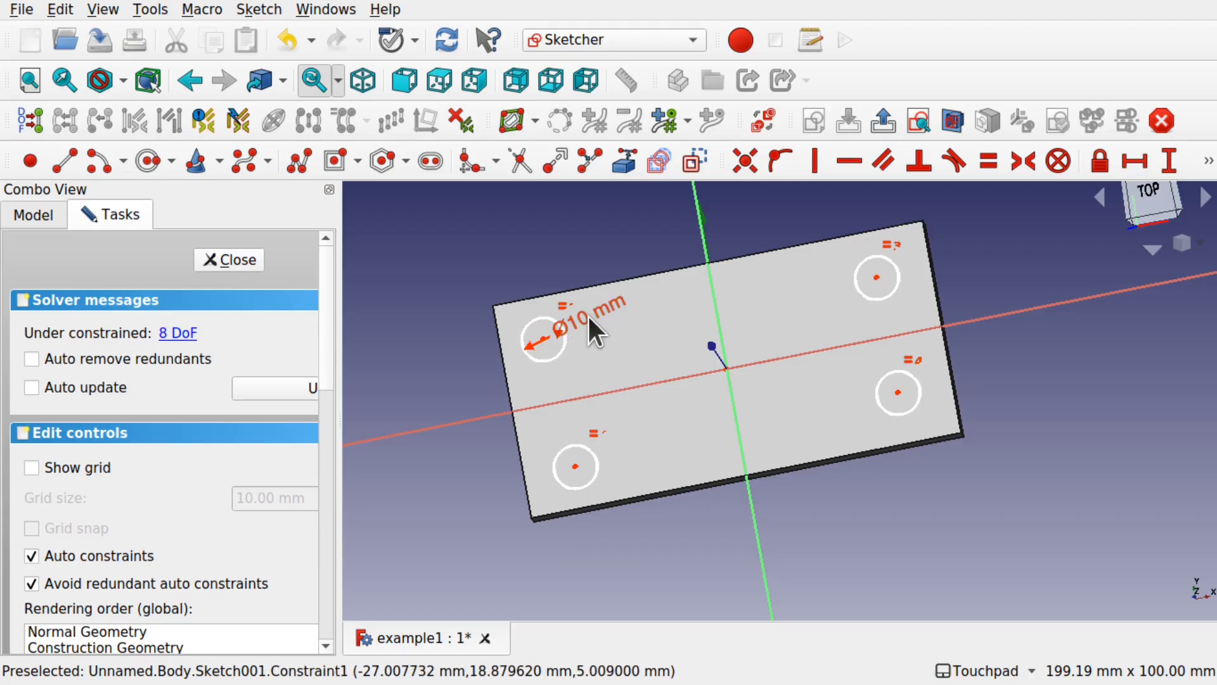
Undo the equality constraints between the circles and delete the diameter constraint on the upper-left circle.
click(62, 9)
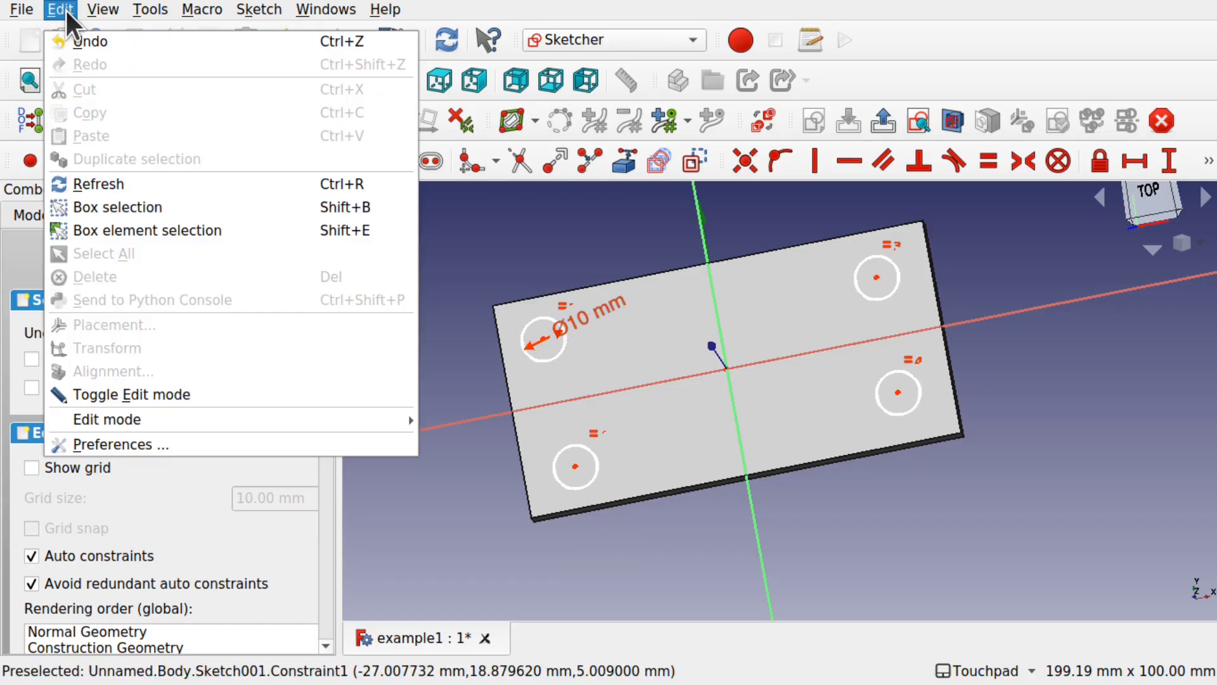
click(70, 33)
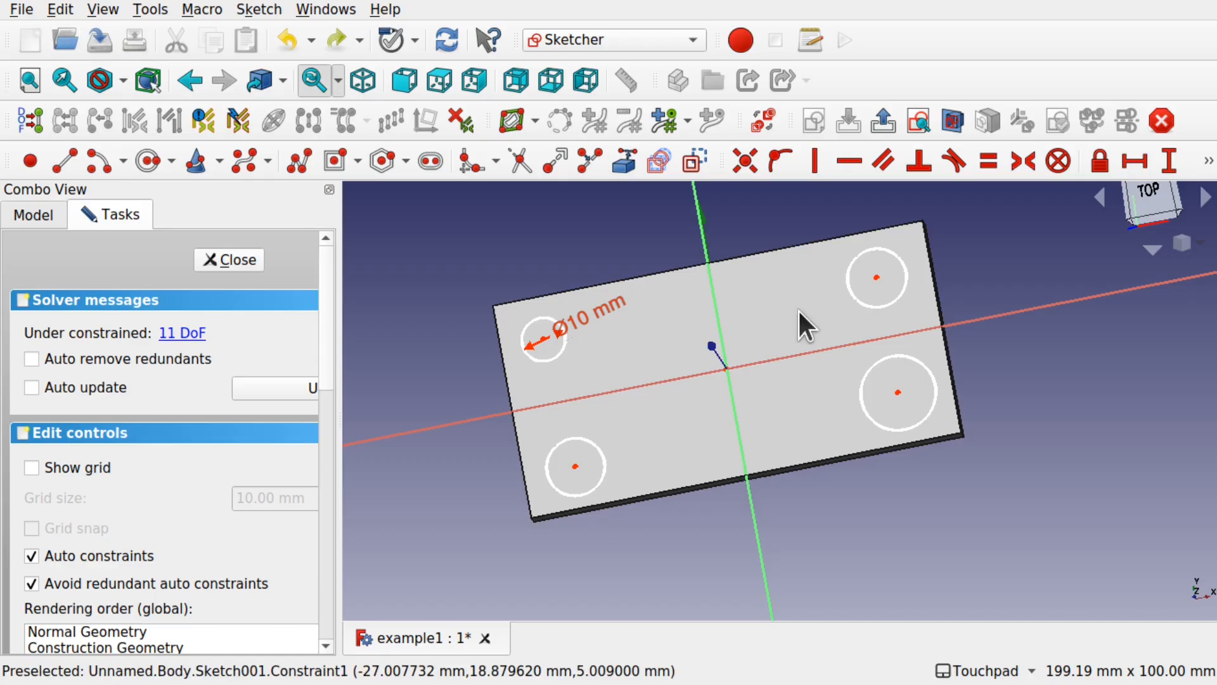
click(584, 321)
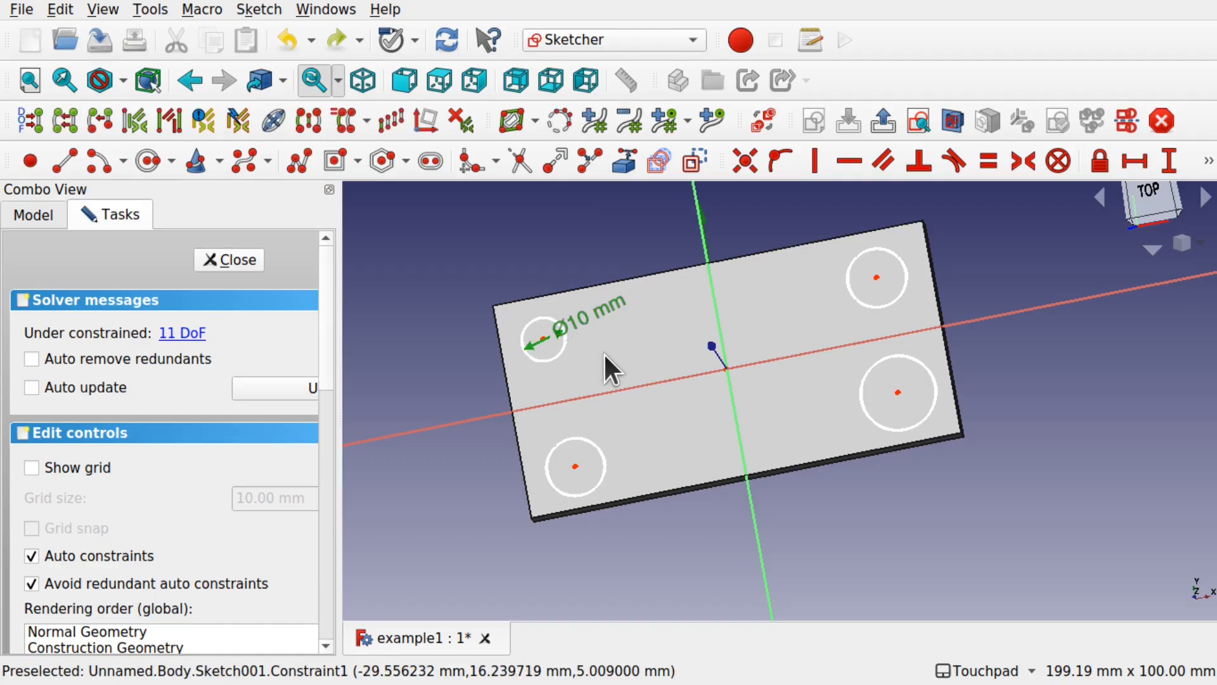
key(Delete)
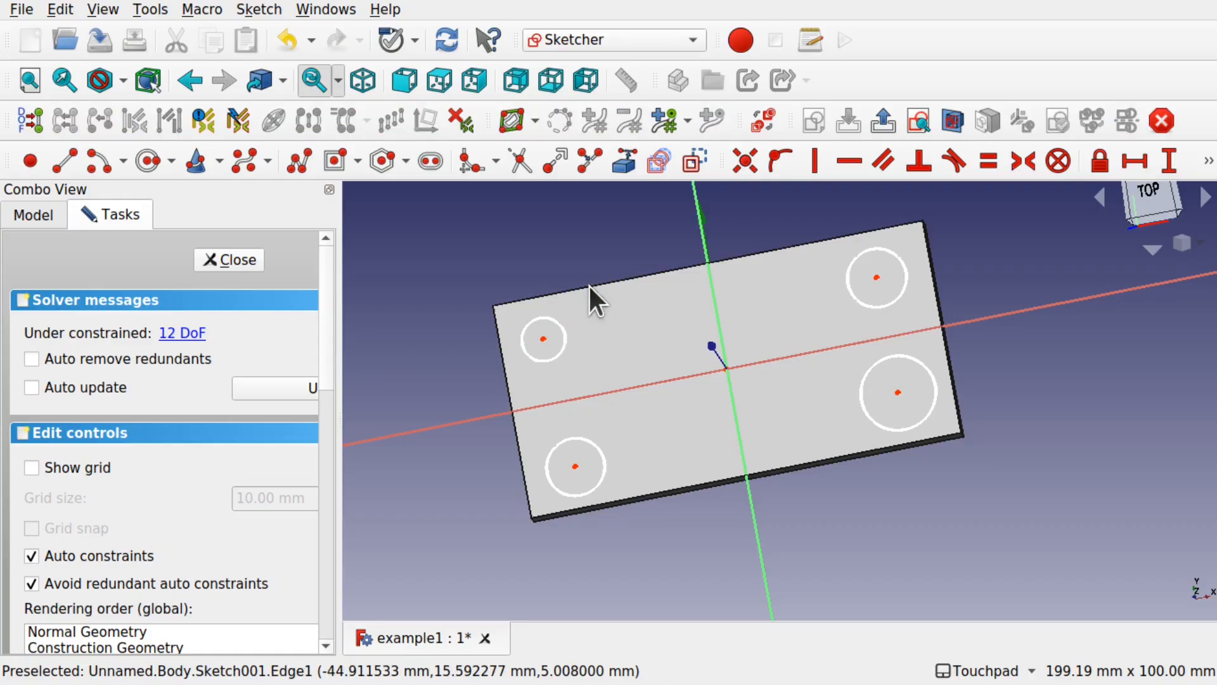
click(560, 354)
click(884, 306)
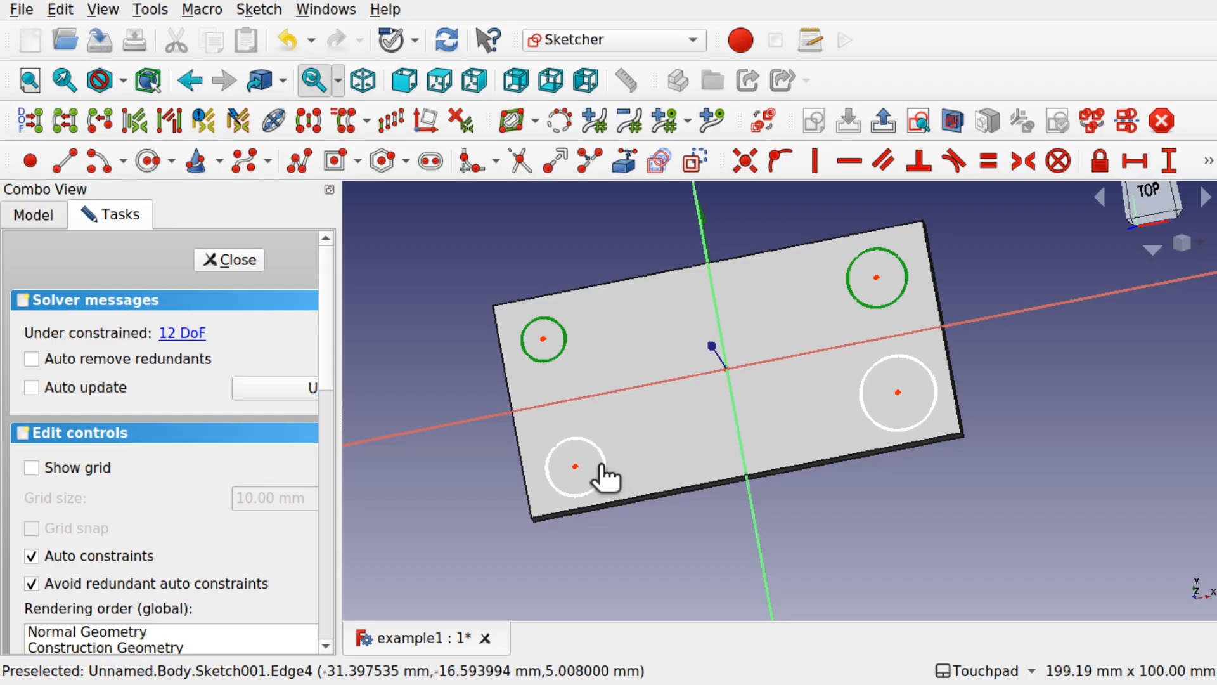
key(Escape)
Constrain all four circles together to a 10 mm diameter and shift the lower-left circle slightly towards the plate's centre.
click(562, 342)
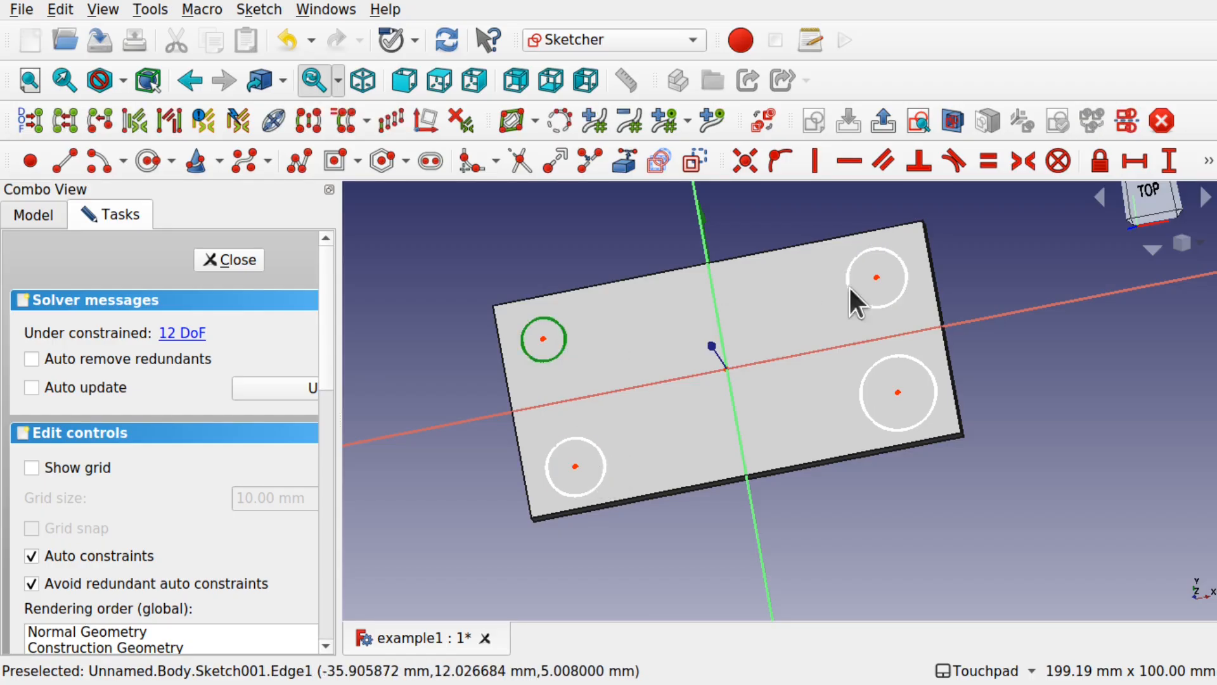
click(860, 301)
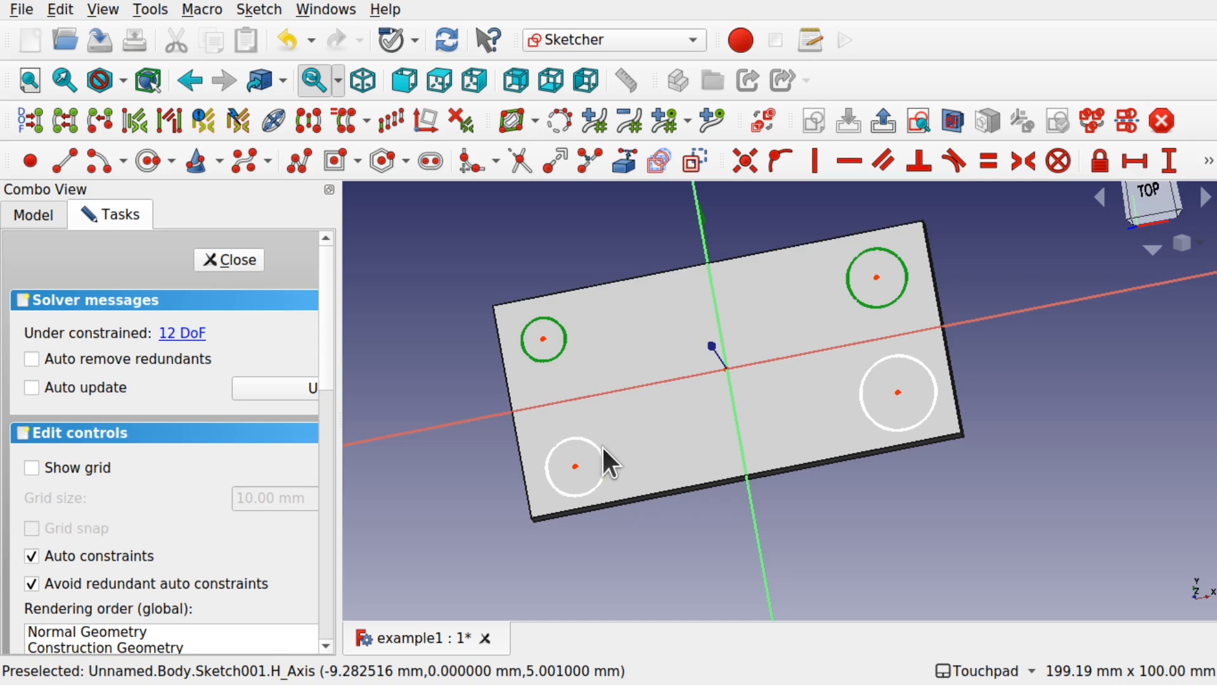
click(603, 454)
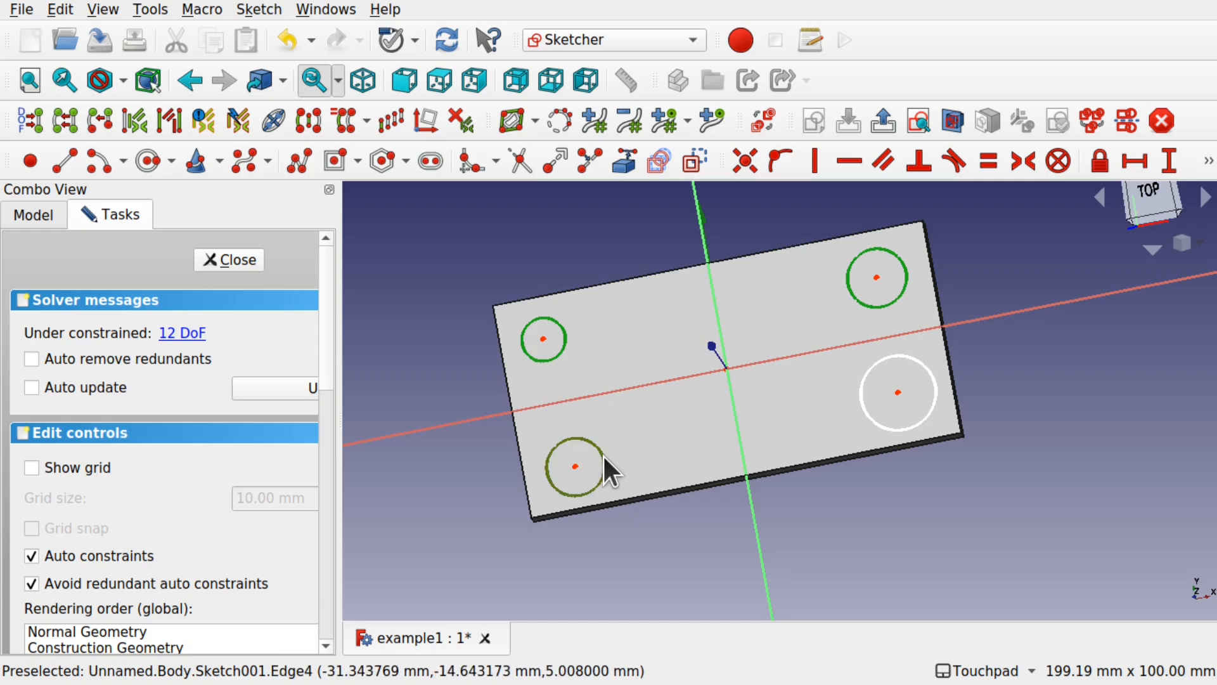
click(871, 421)
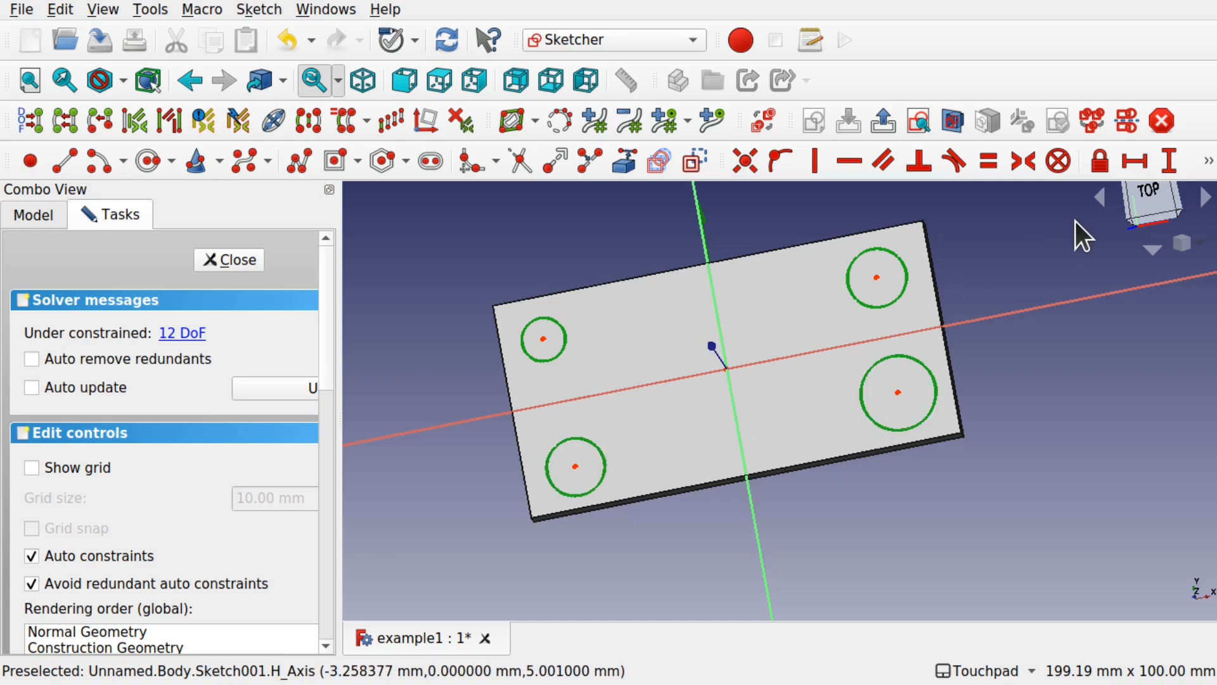
click(1209, 161)
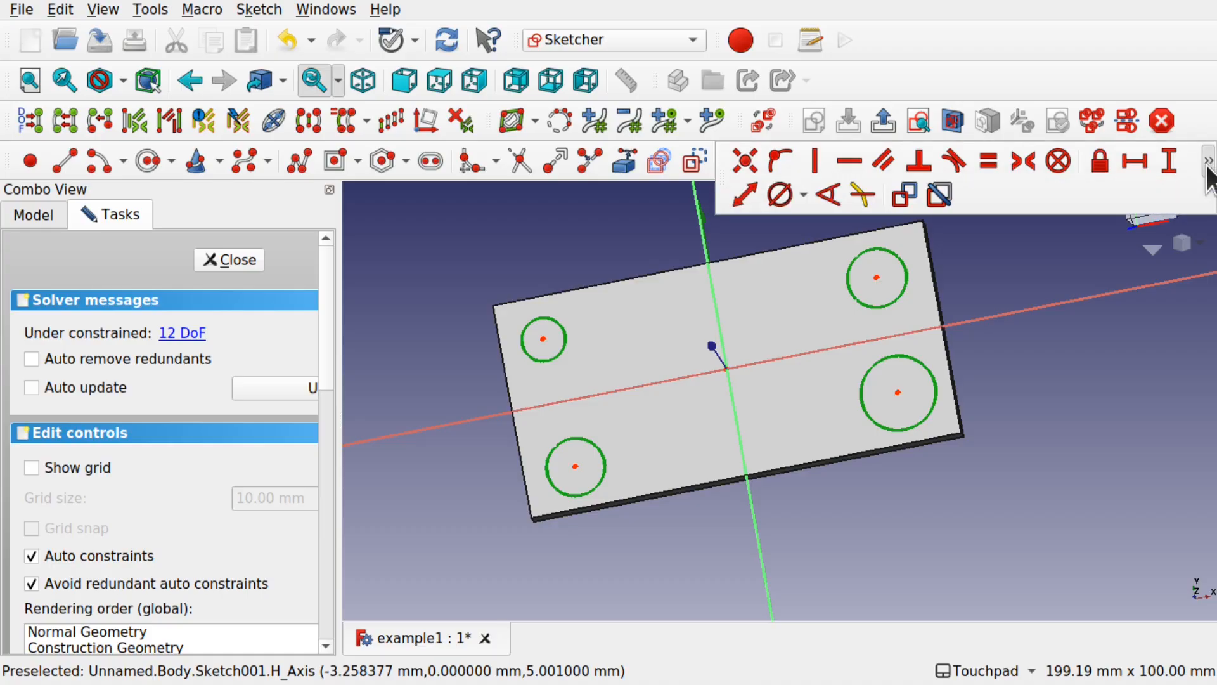
click(803, 193)
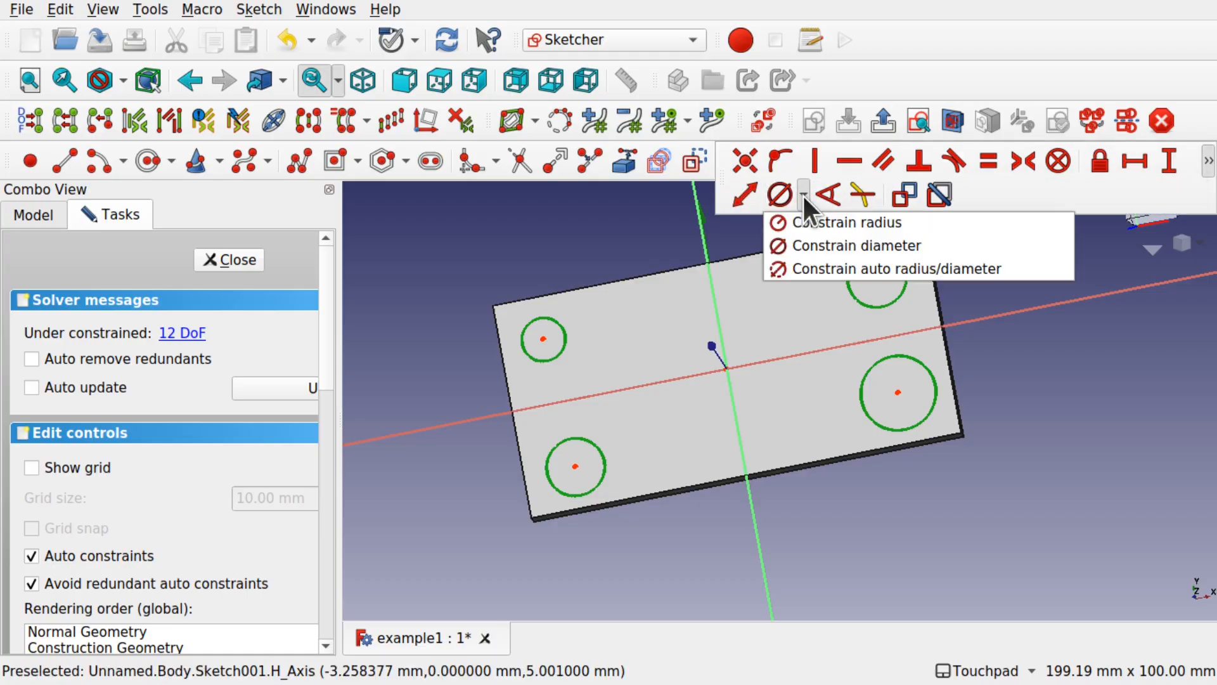
click(795, 238)
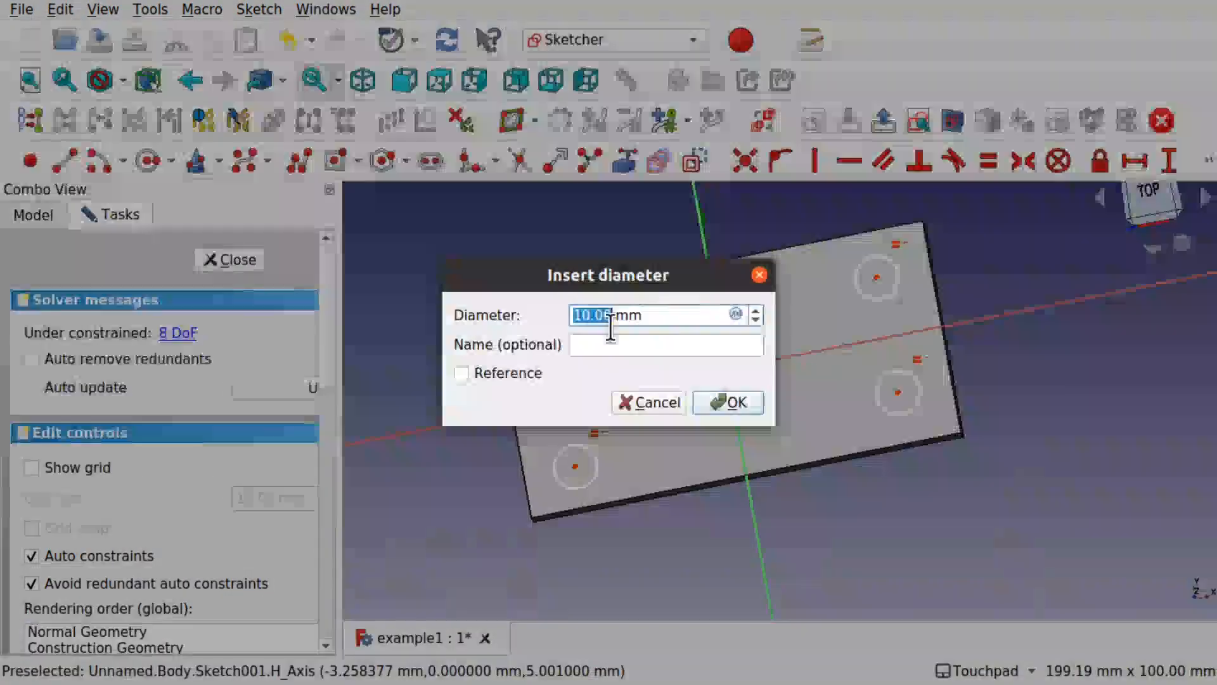
click(730, 400)
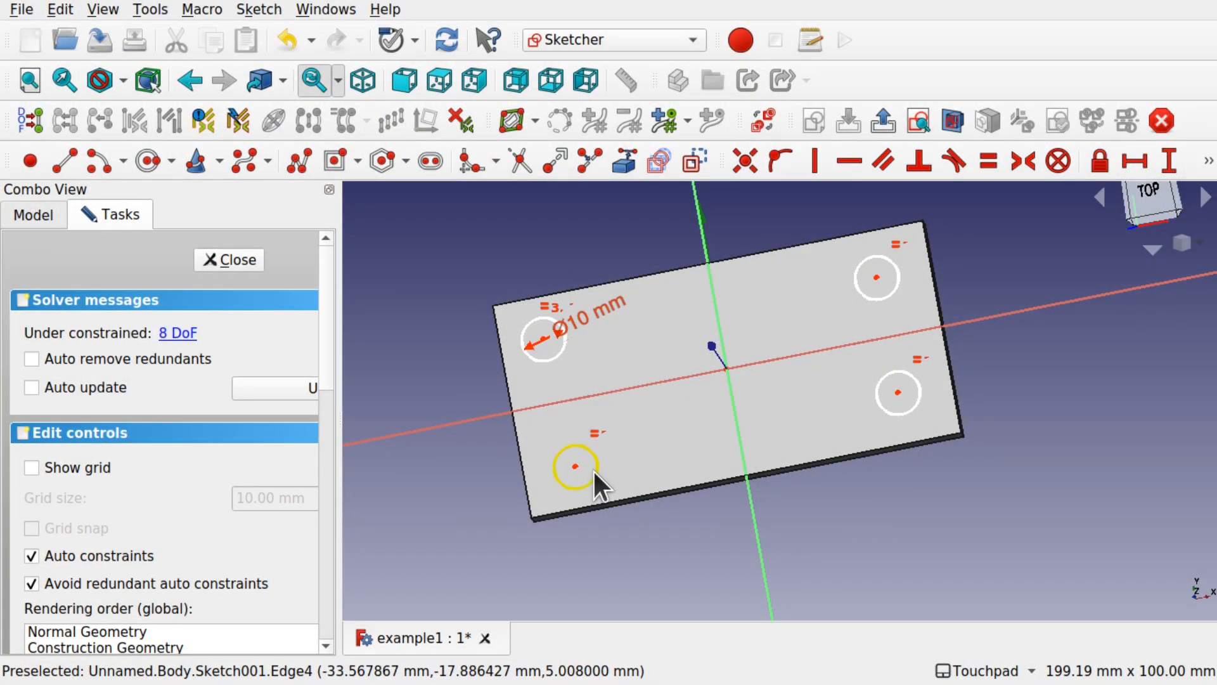
drag(603, 470, 610, 440)
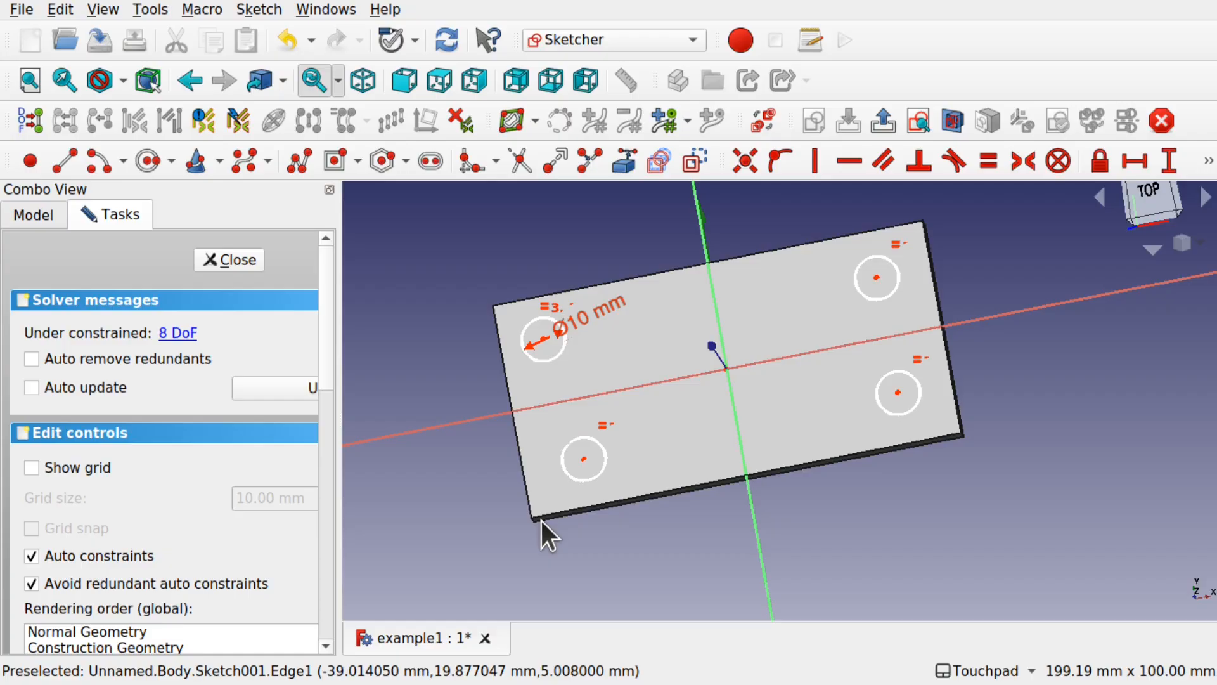
Link the plate's upper-left corner vertex into the sketch as external geometry.
click(1146, 201)
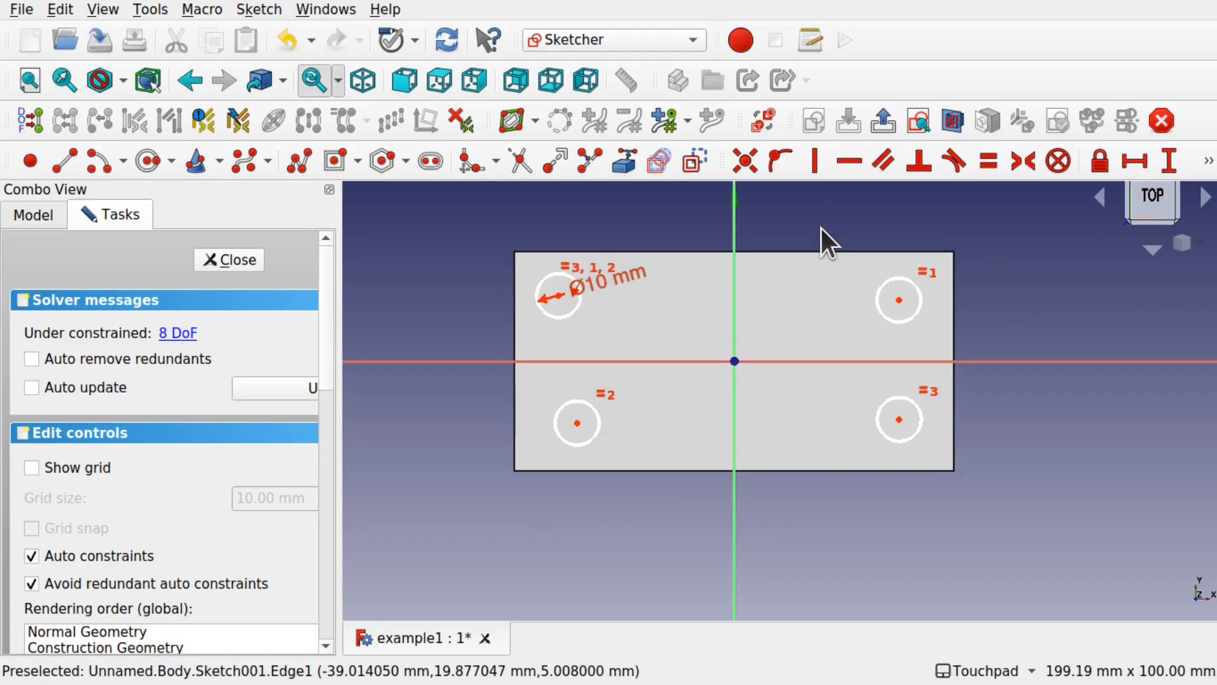
middle_drag(819, 234, 812, 298)
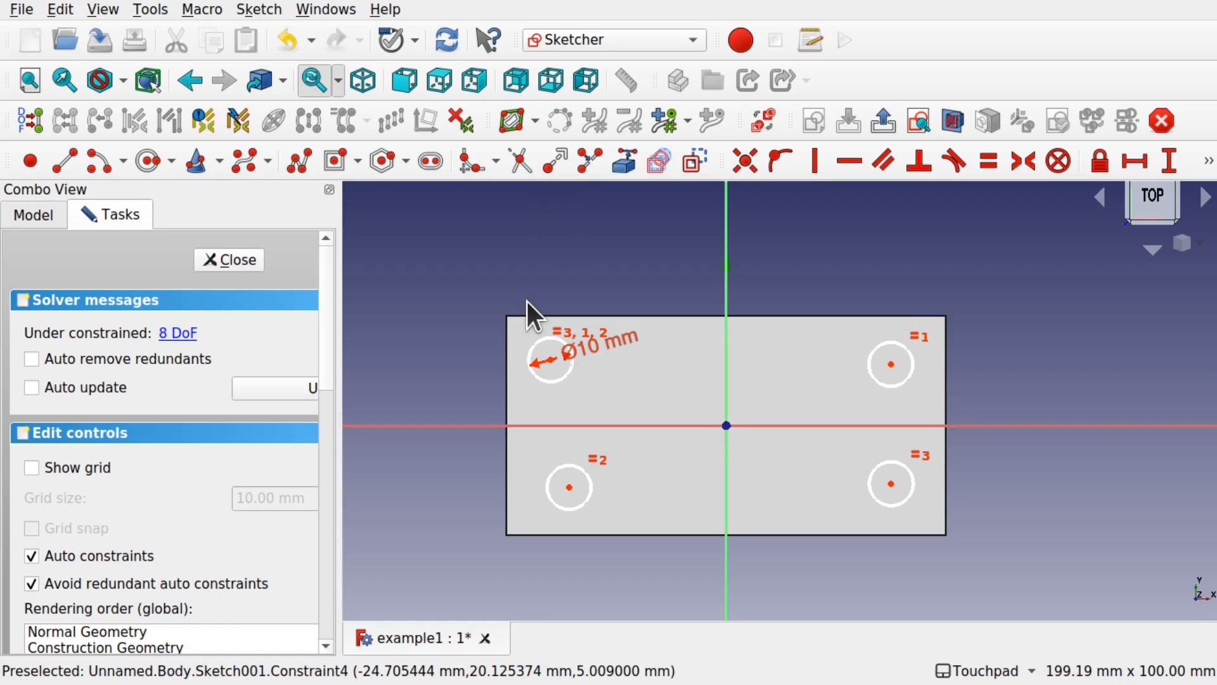
click(33, 215)
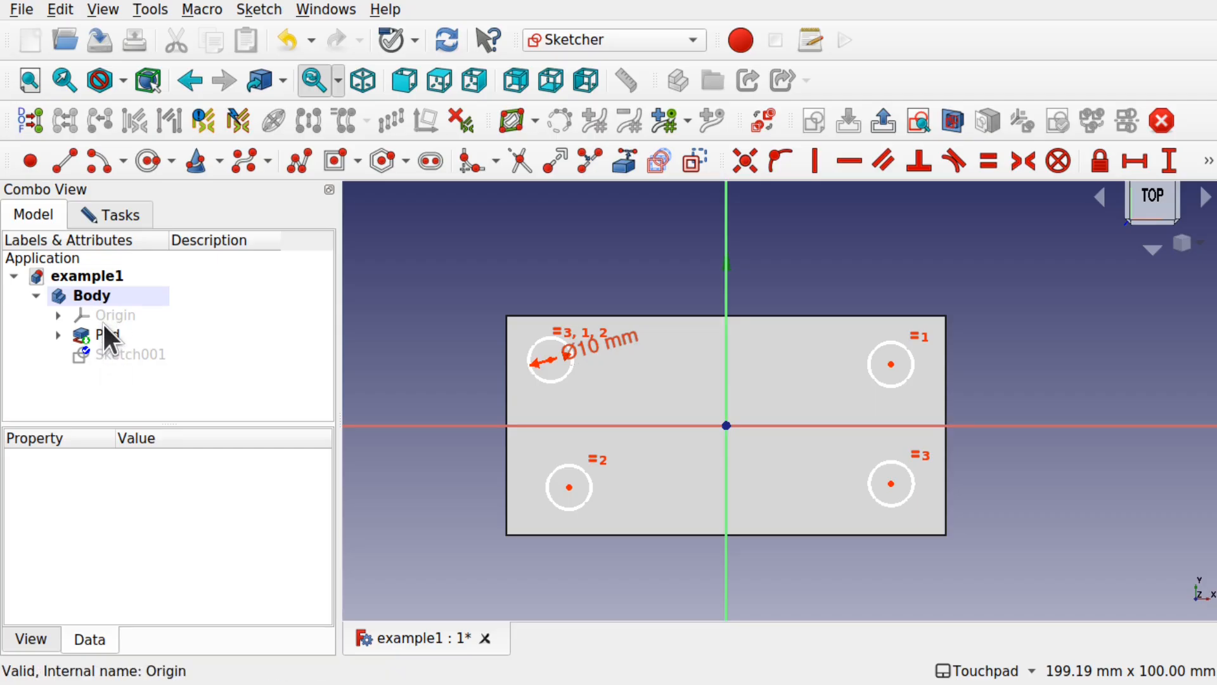
click(625, 165)
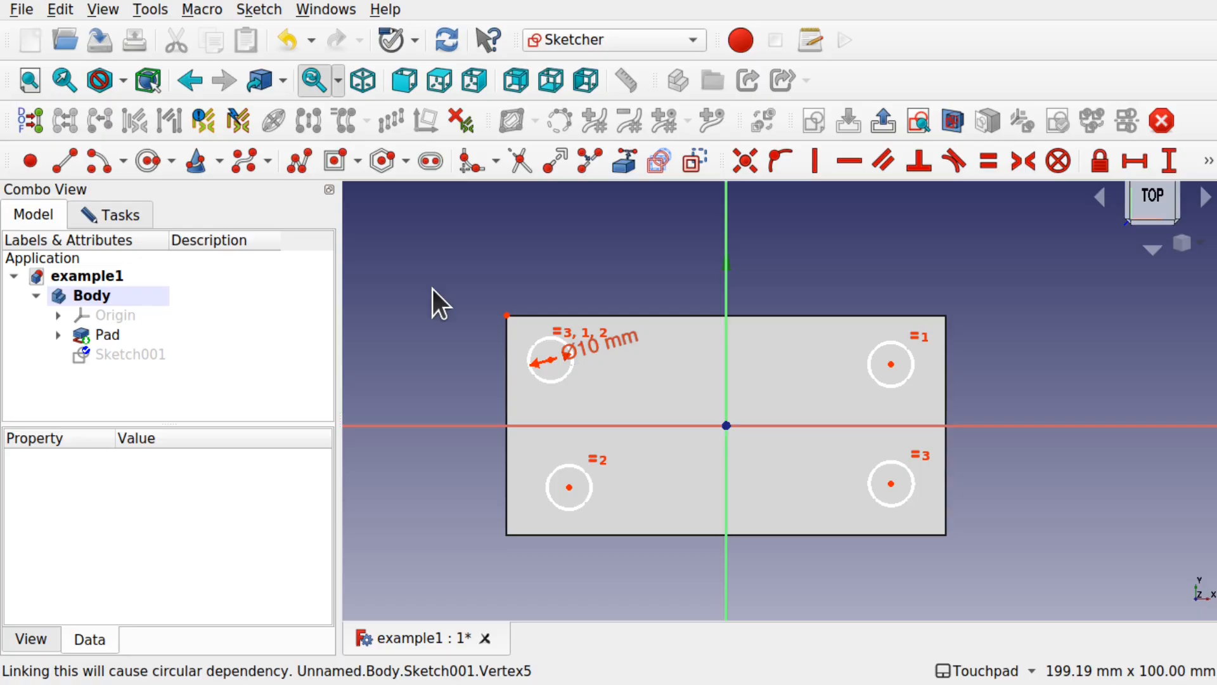
Widen the sketch task area and filter its element list to show only External elements.
click(109, 218)
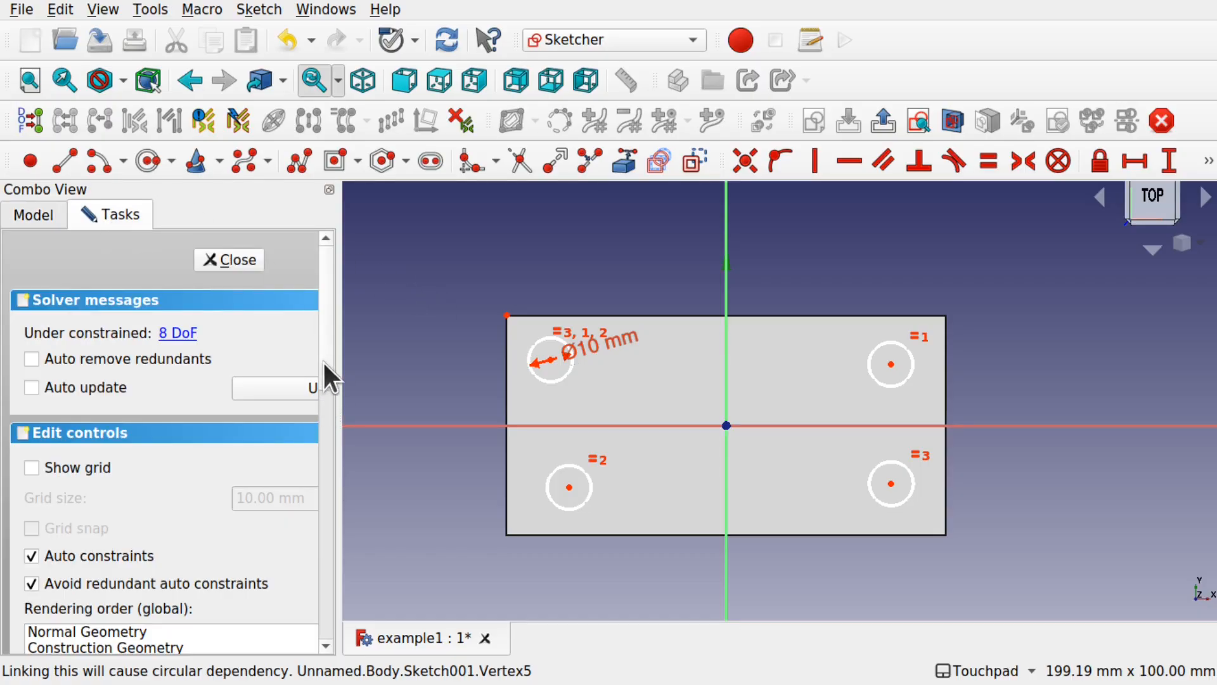
scroll(320, 353, down, 10)
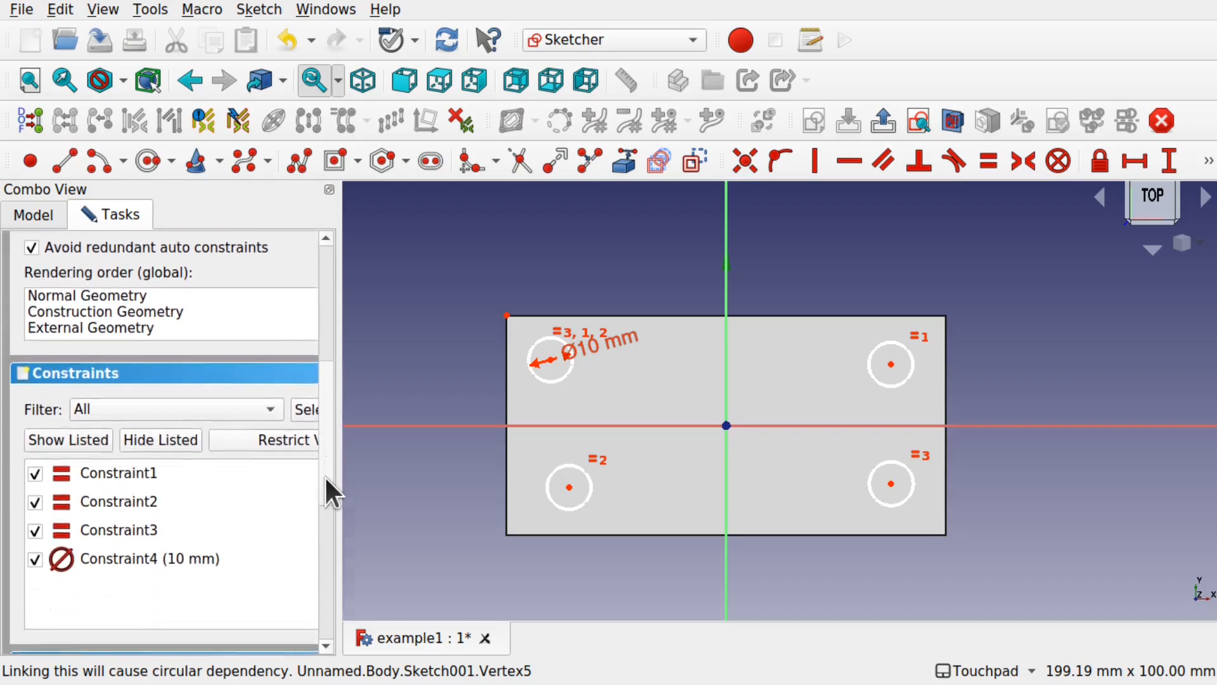
drag(339, 451, 465, 454)
drag(451, 411, 451, 501)
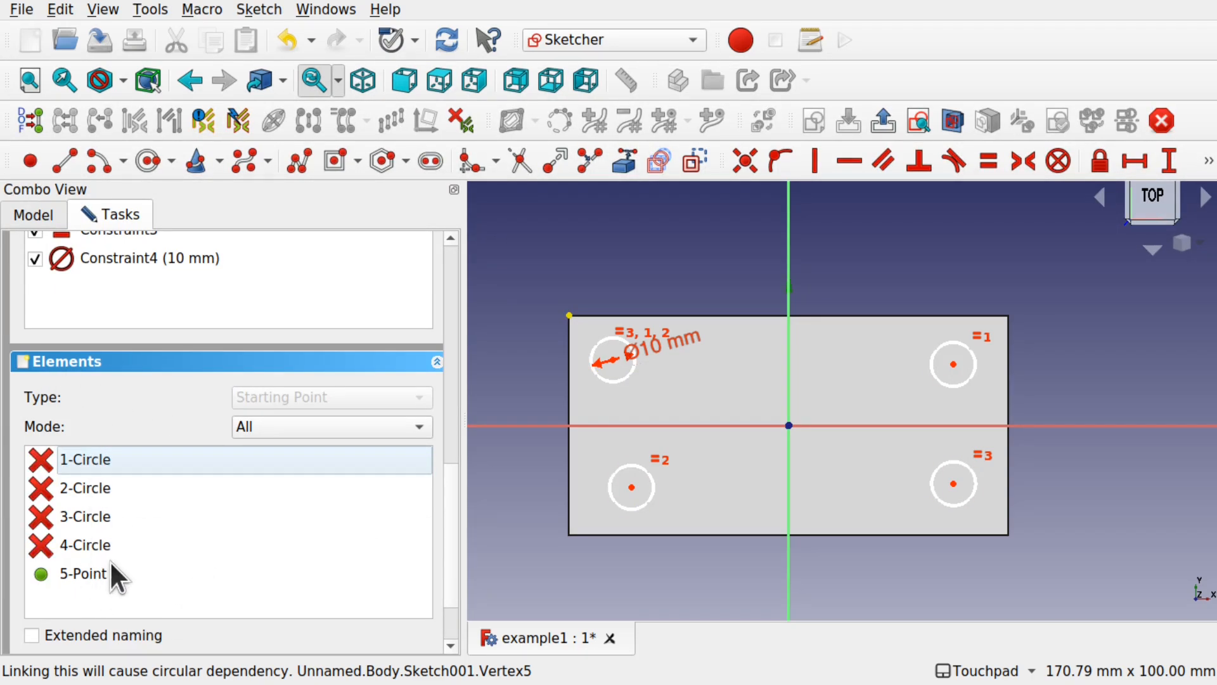
click(279, 424)
click(280, 496)
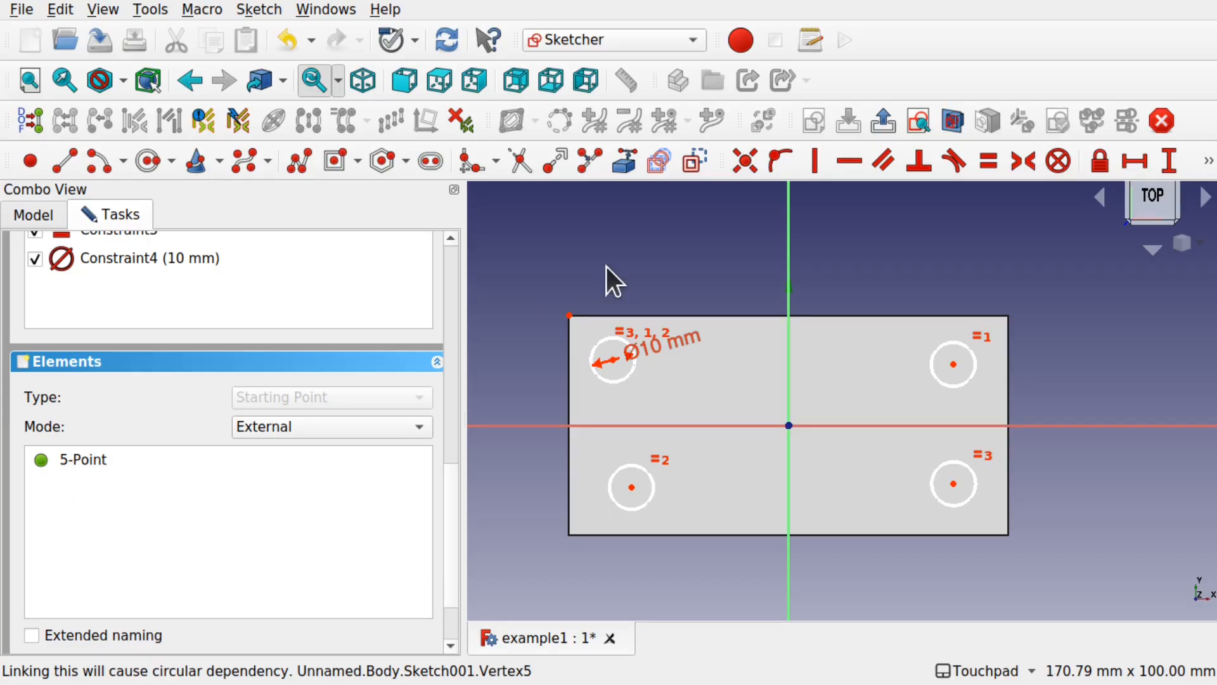
Constrain the horizontal distance between the plate's upper-left corner and the nearby circle's centre to 10 mm, and place its label outside the plate.
click(570, 315)
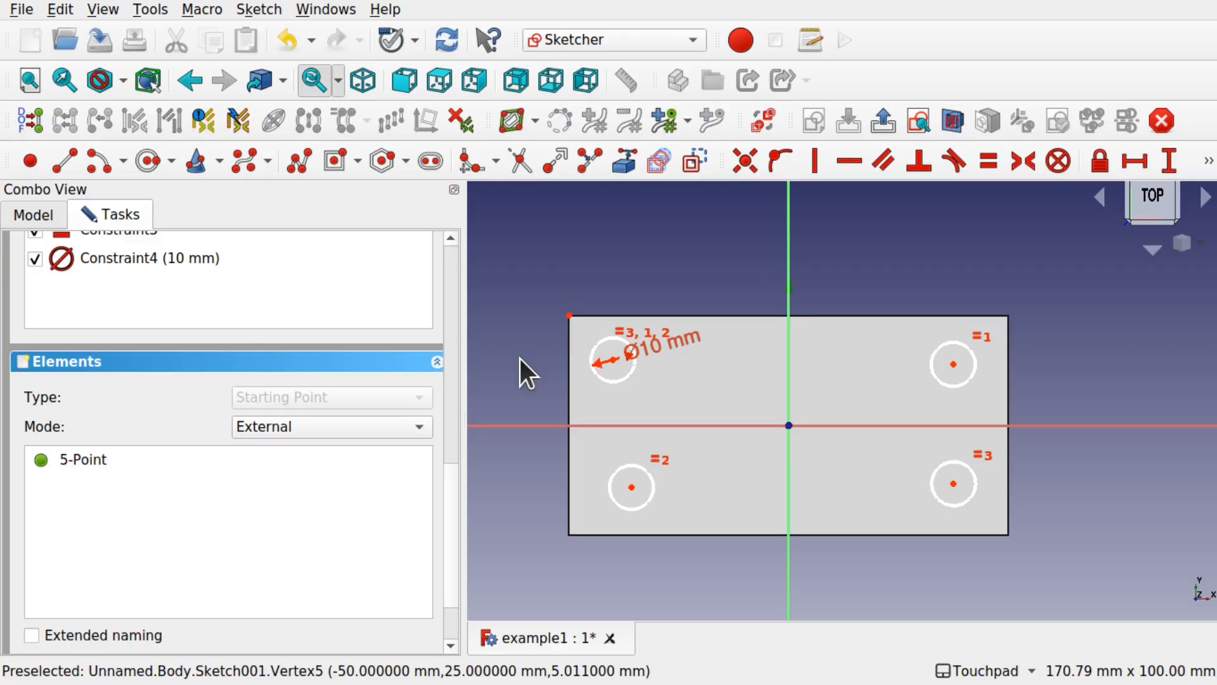
click(613, 360)
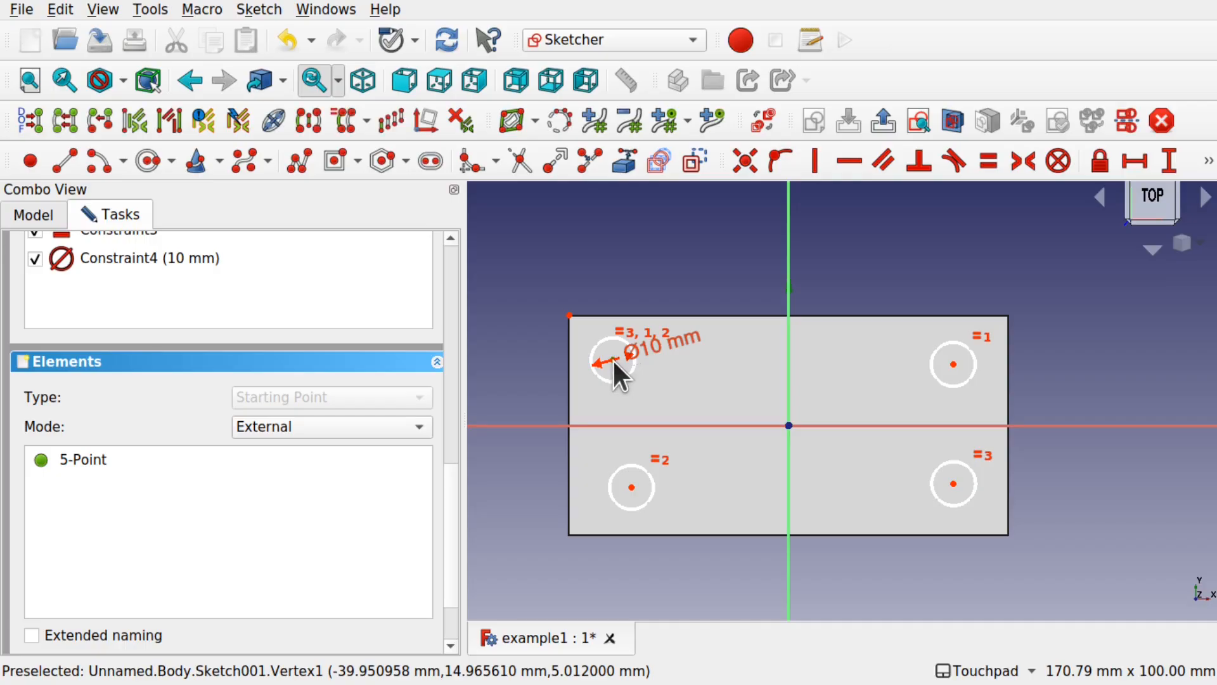
click(570, 314)
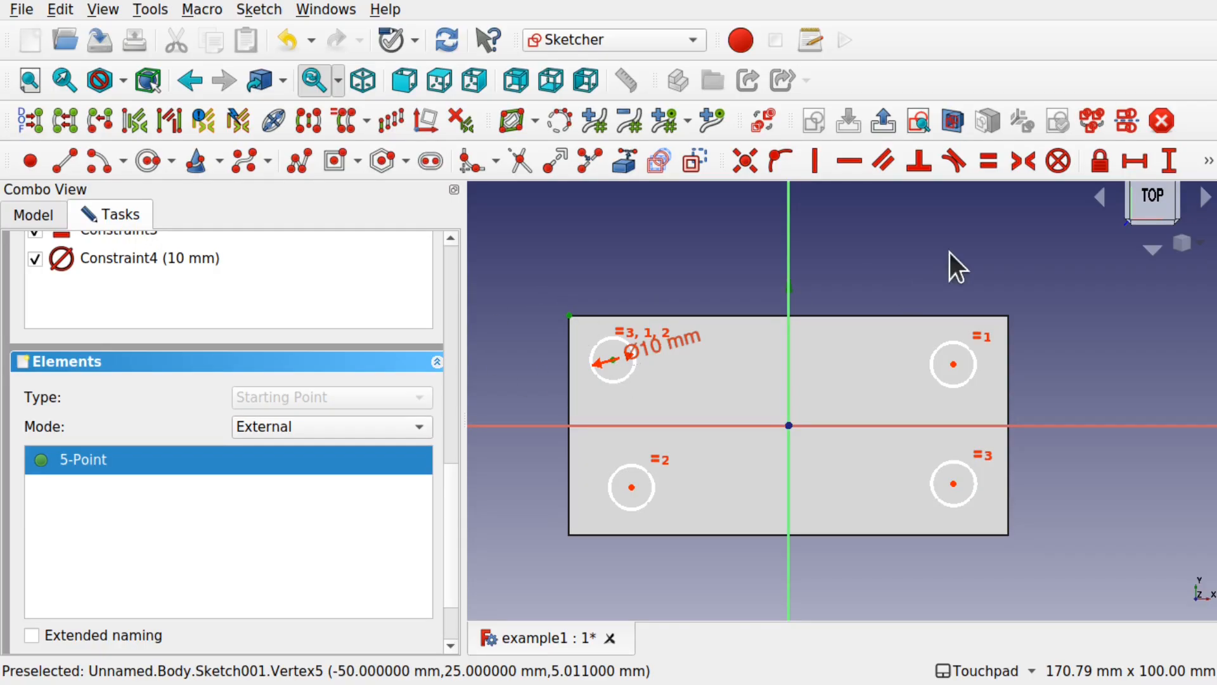
click(1135, 161)
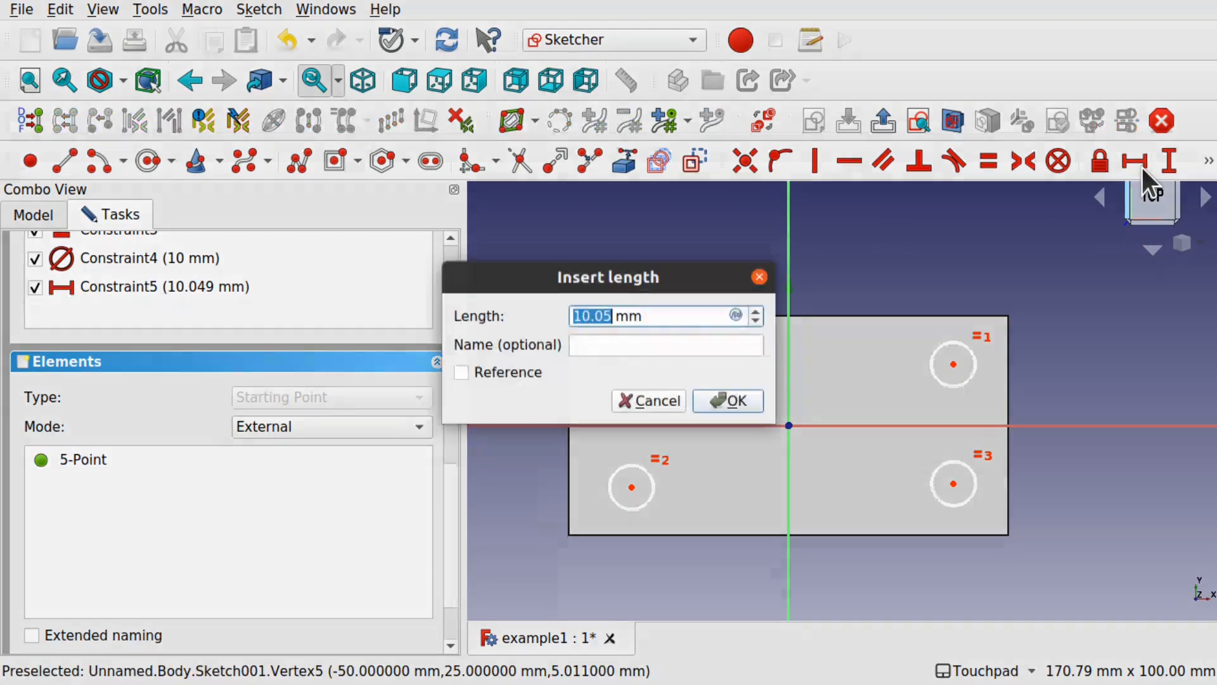
text(10)
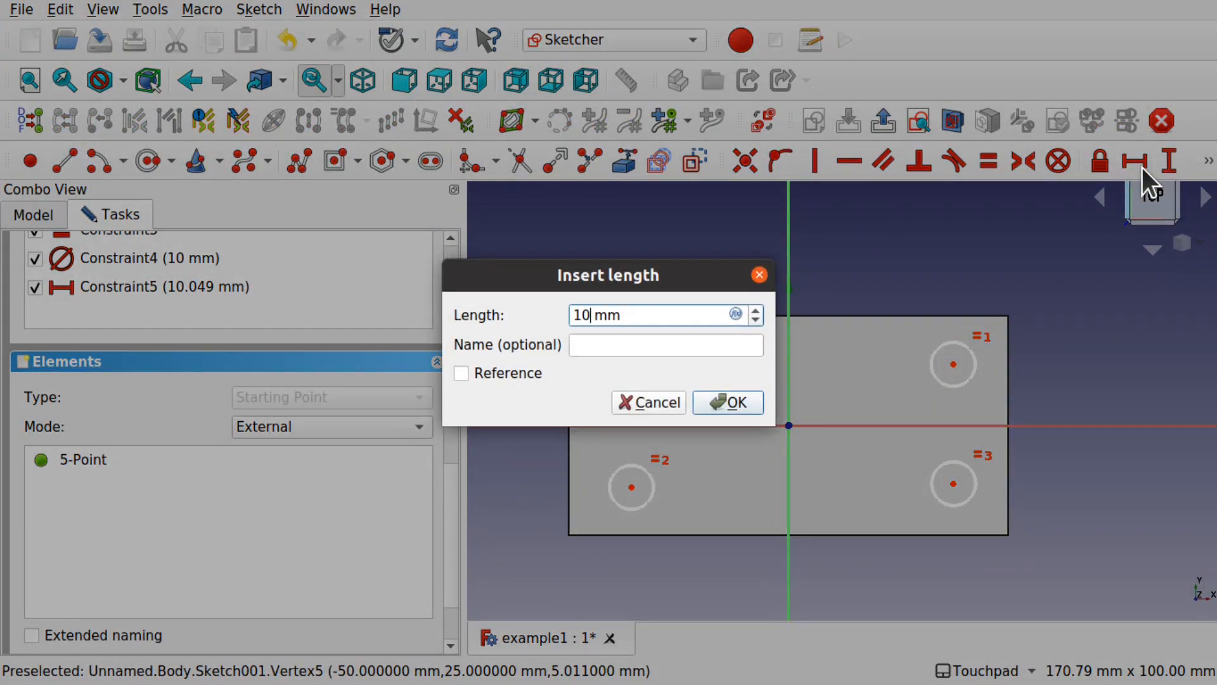
key(Return)
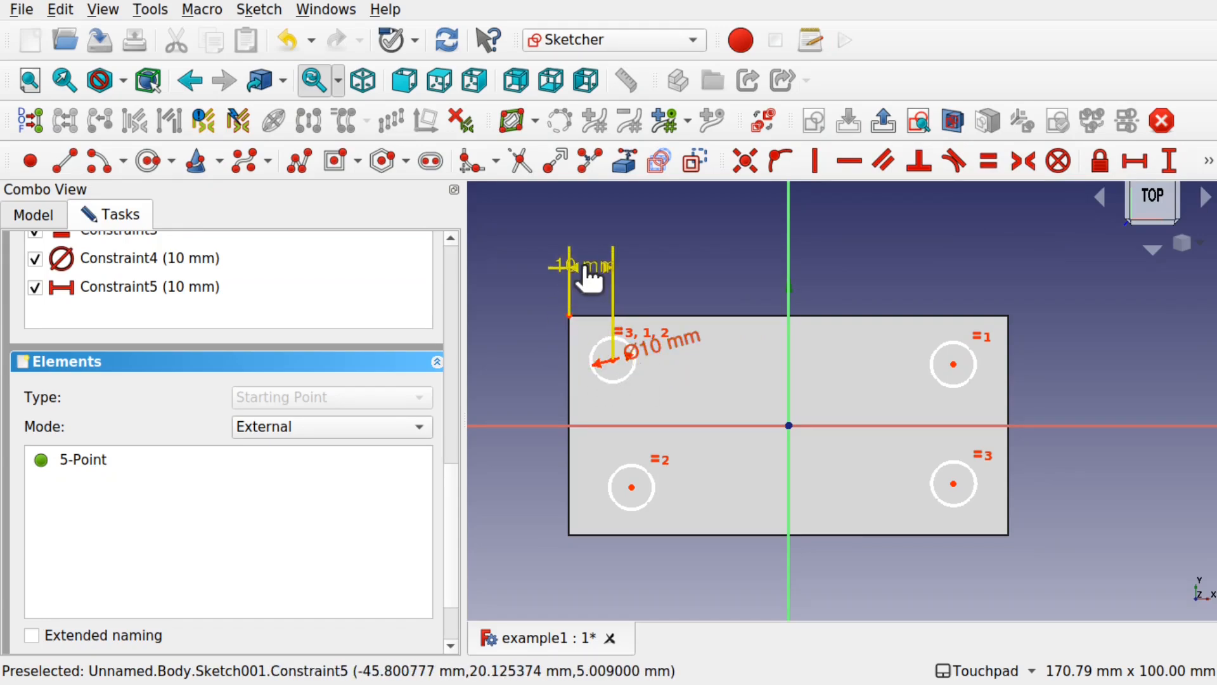
drag(591, 265, 509, 274)
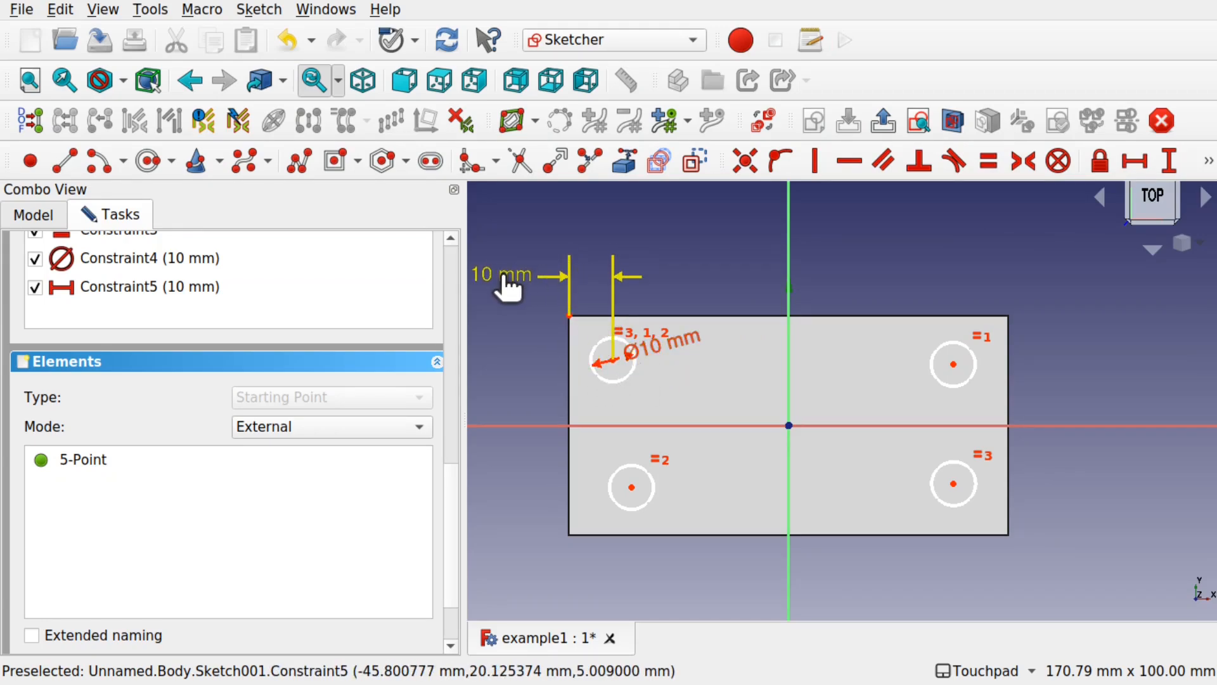
Constrain the vertical distance between the plate's upper-left corner and the nearby circle's centre to 10 mm.
click(614, 361)
click(568, 313)
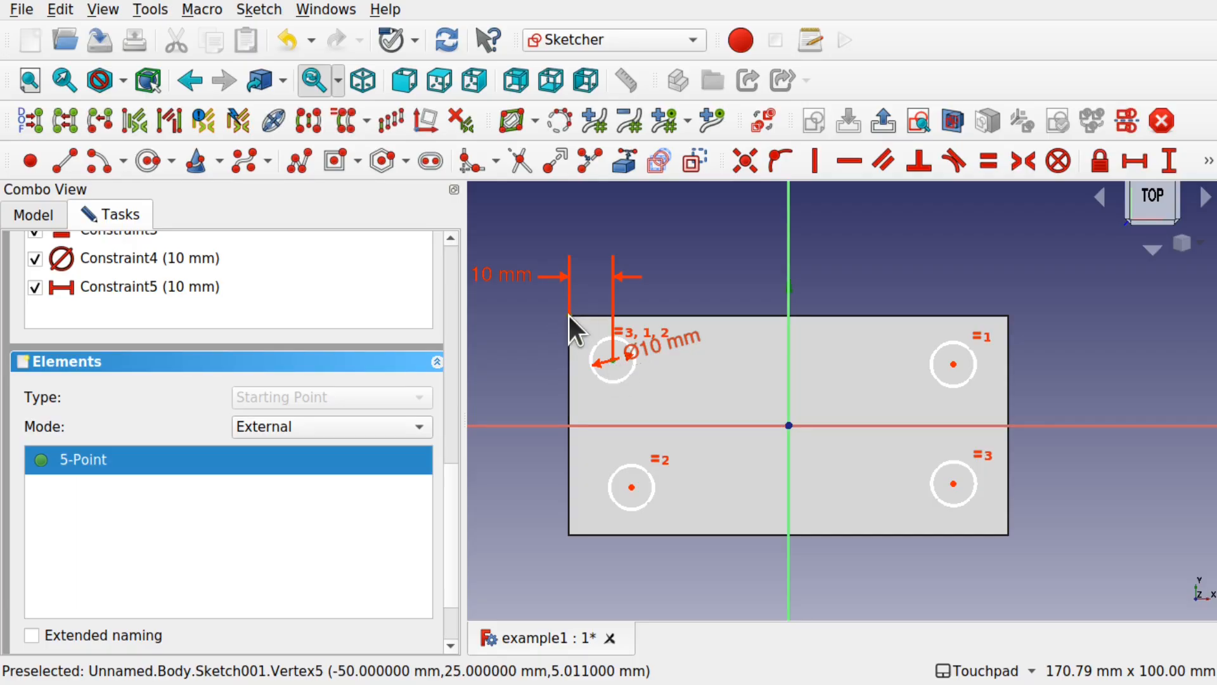
click(1164, 161)
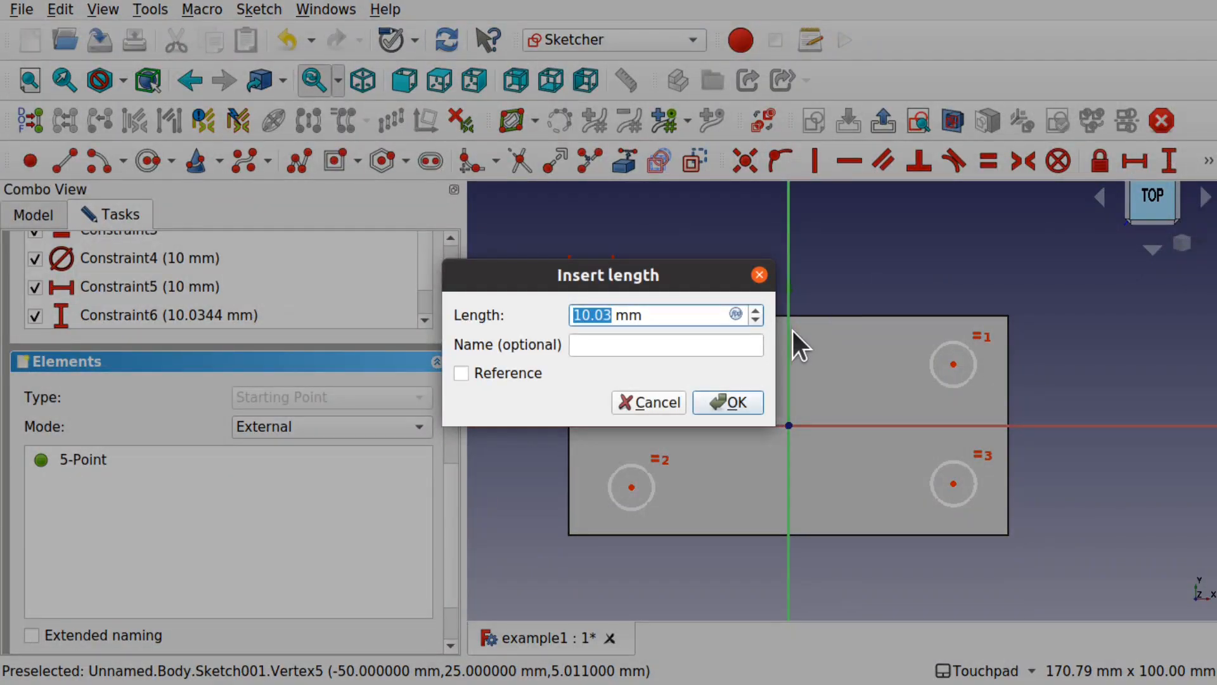
text(10)
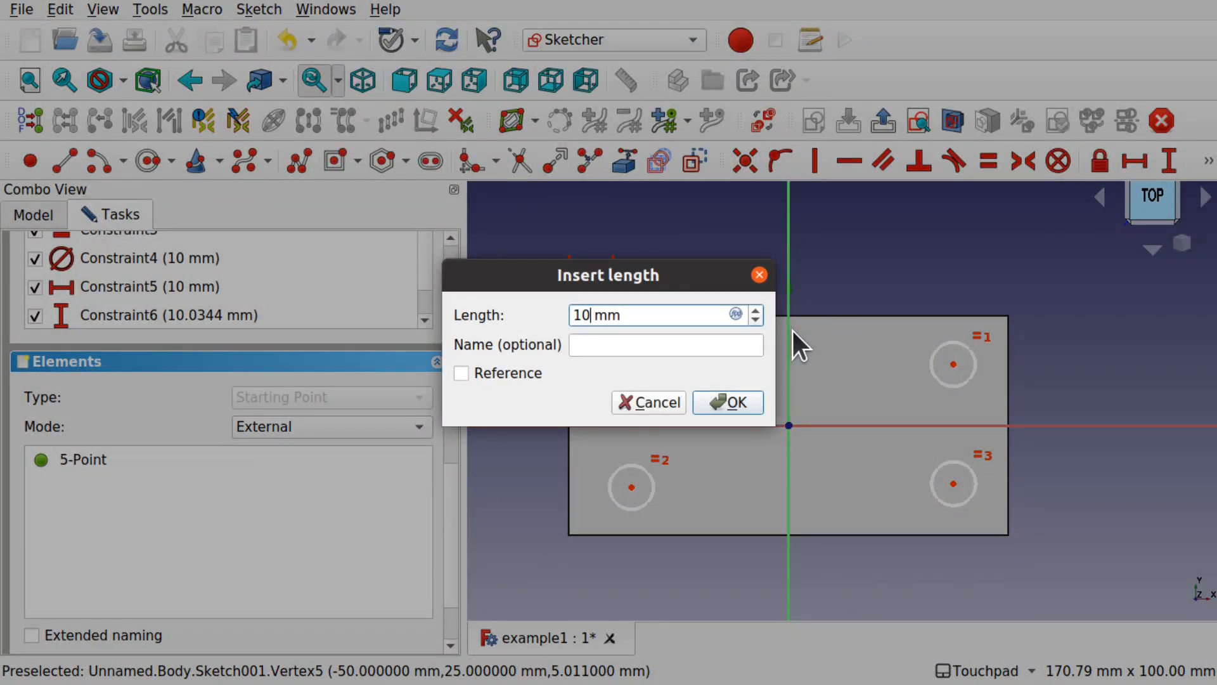
key(Return)
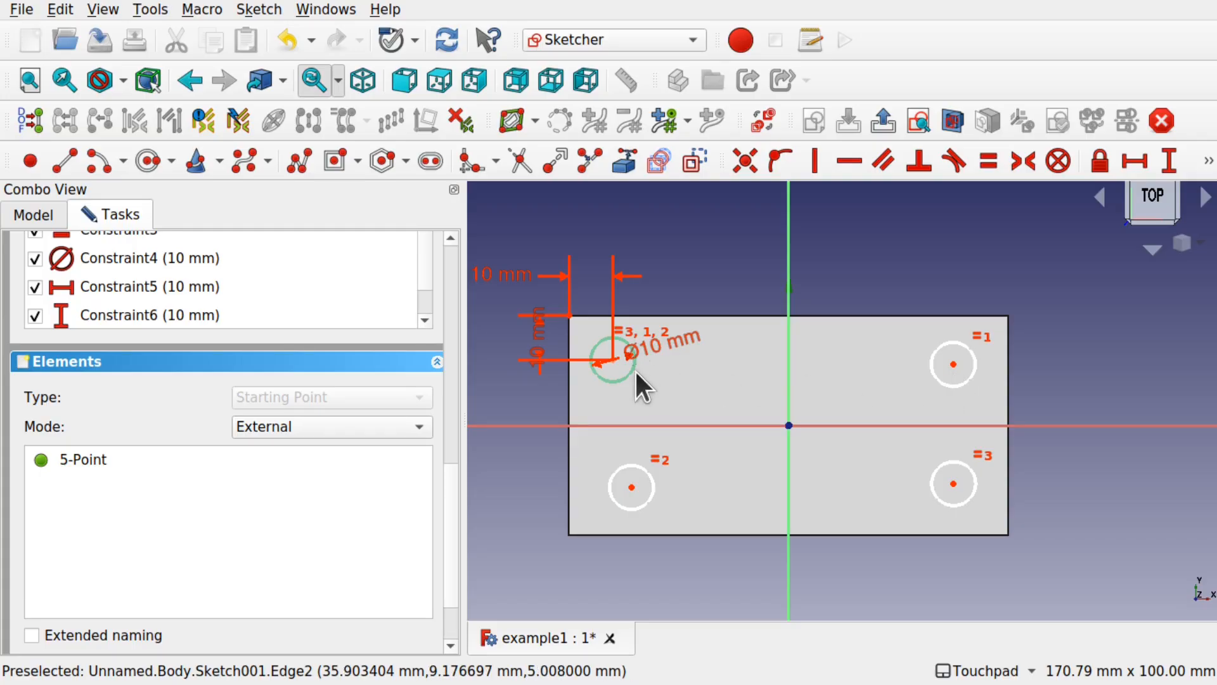
Move the vertical distance and diameter labels of the upper-left circle clear of the plate.
click(618, 382)
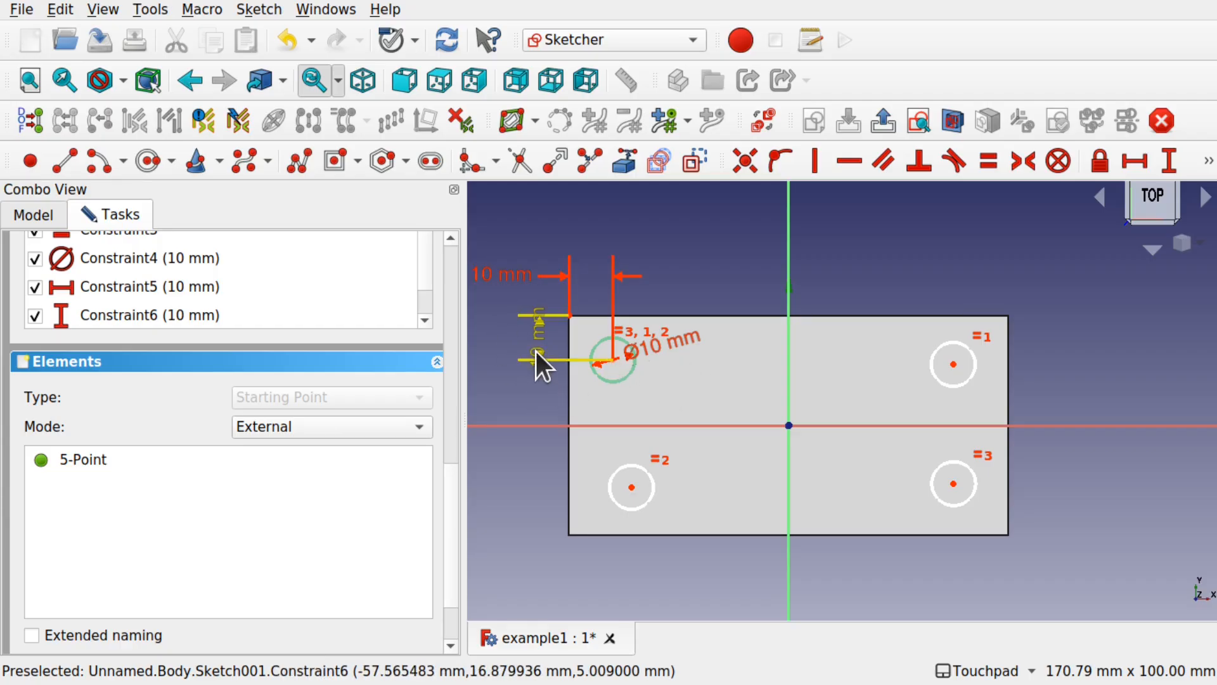
drag(543, 382, 535, 406)
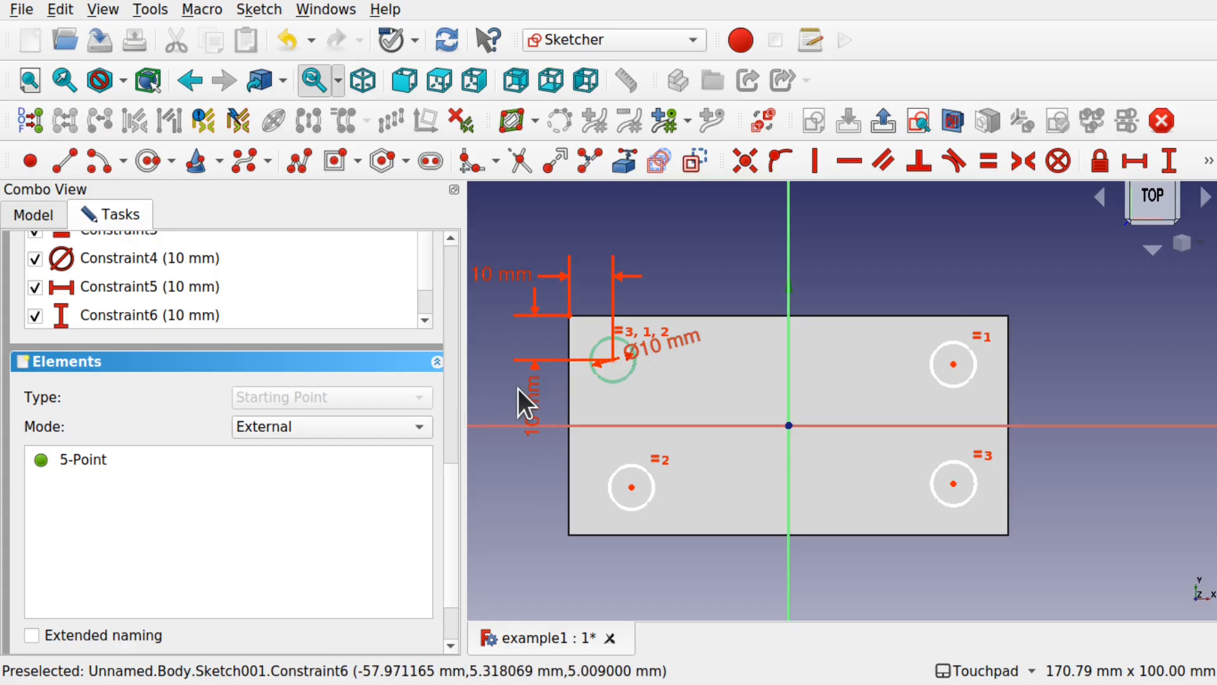
drag(668, 340, 488, 397)
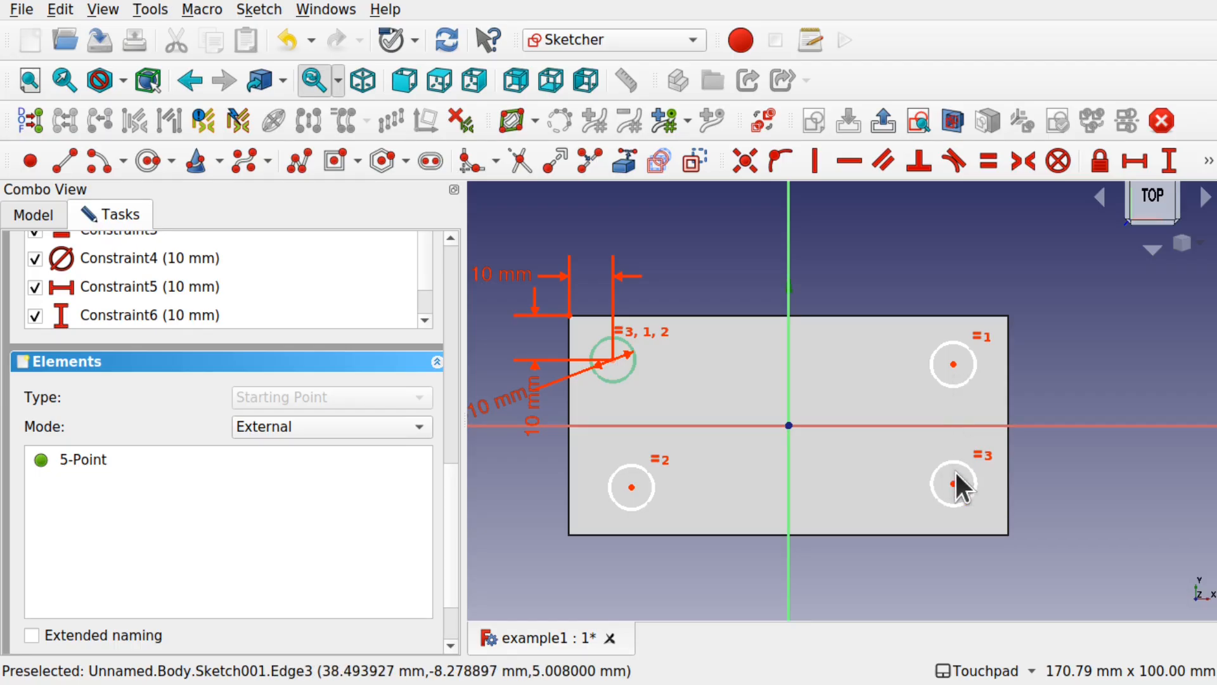
Align the centres of the two right-hand circles with a vertical constraint and shift the pair slightly.
click(953, 363)
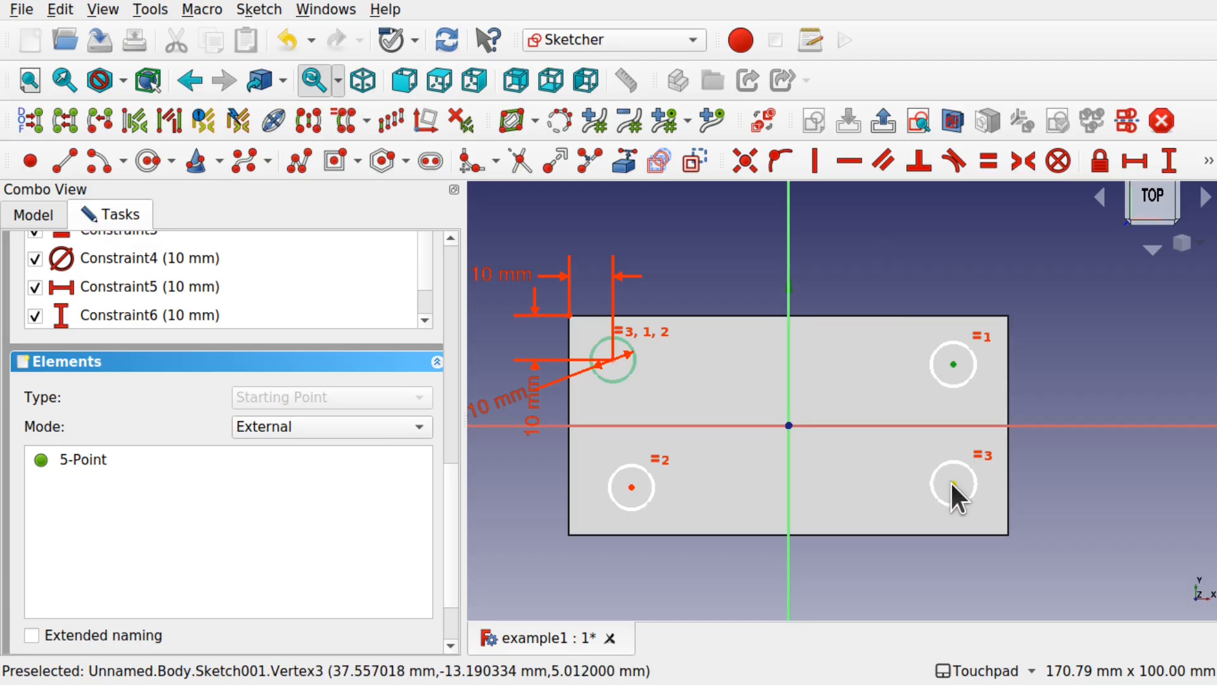
click(952, 483)
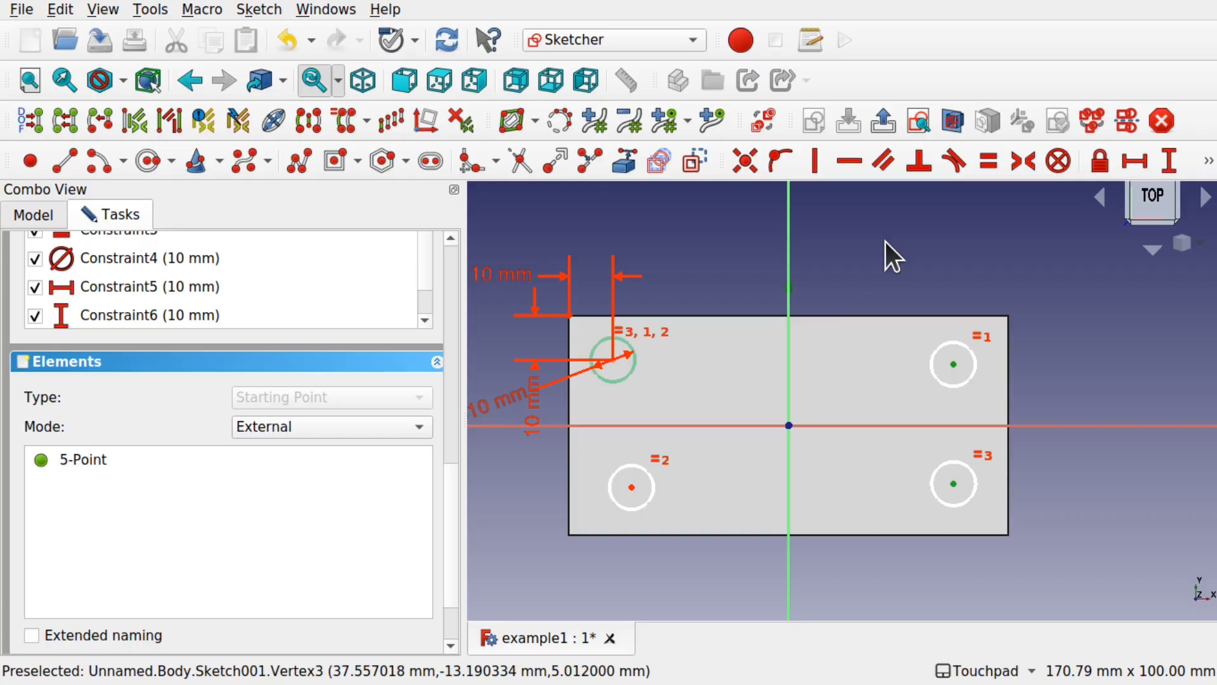
click(815, 162)
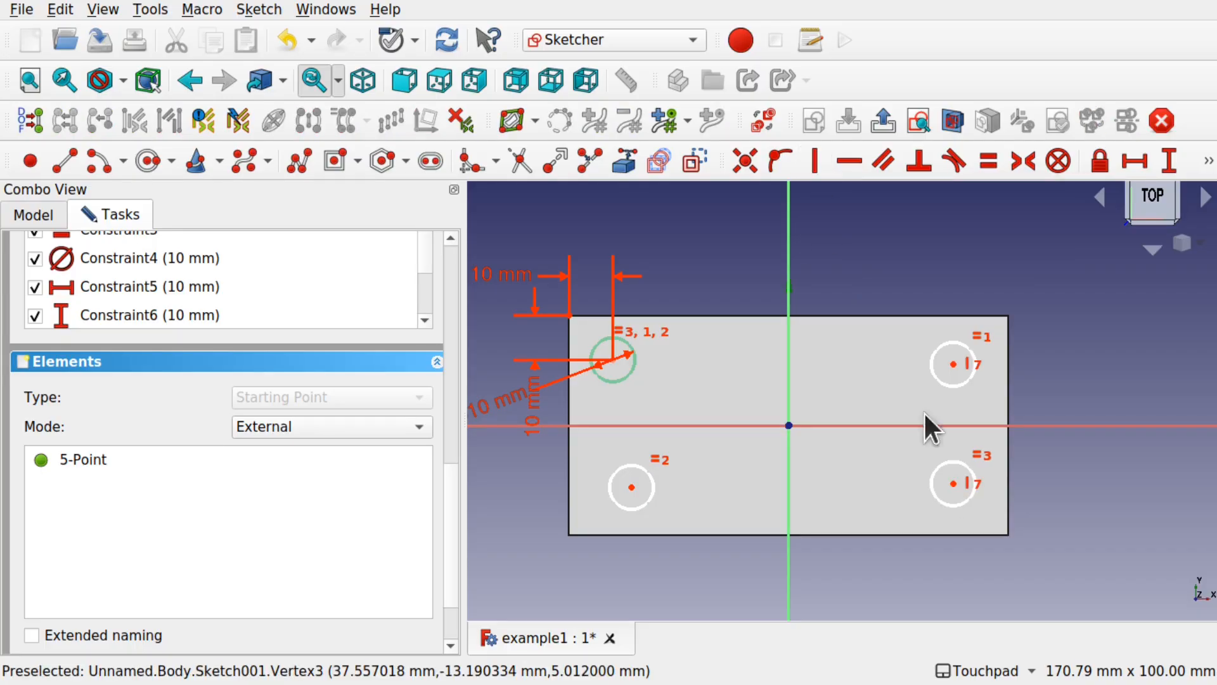
mouse_move(953, 481)
mouse_down()
mouse_move(883, 481)
mouse_move(967, 478)
mouse_move(956, 483)
mouse_up()
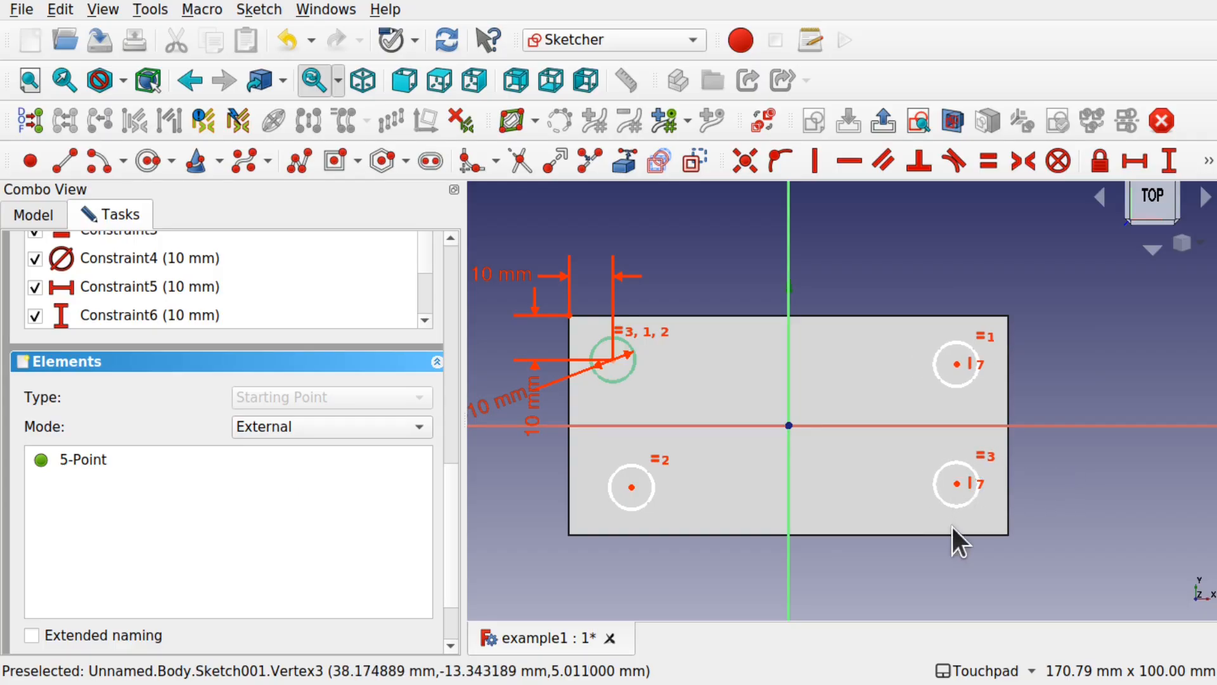
Align the centres of the two lower circles with a horizontal constraint and shift the lower-right circle towards the plate's centre.
click(957, 484)
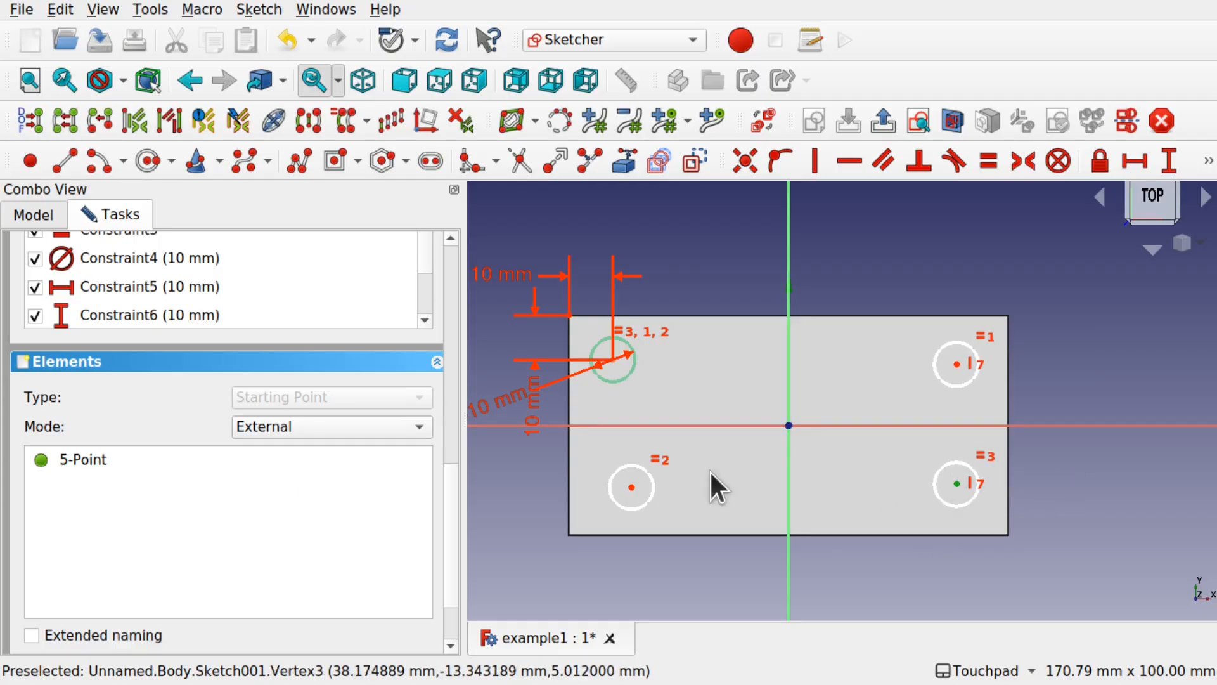
click(631, 487)
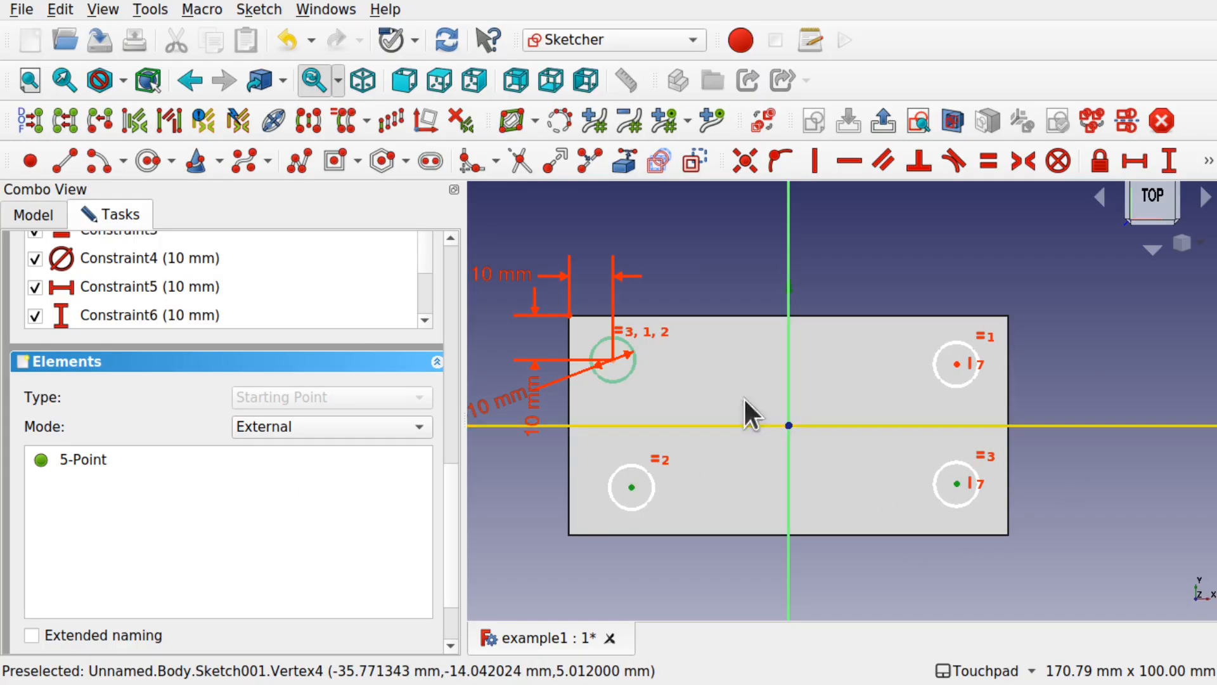
click(847, 170)
mouse_move(959, 478)
mouse_down()
mouse_move(964, 448)
mouse_move(945, 483)
mouse_move(975, 487)
mouse_move(949, 488)
mouse_up()
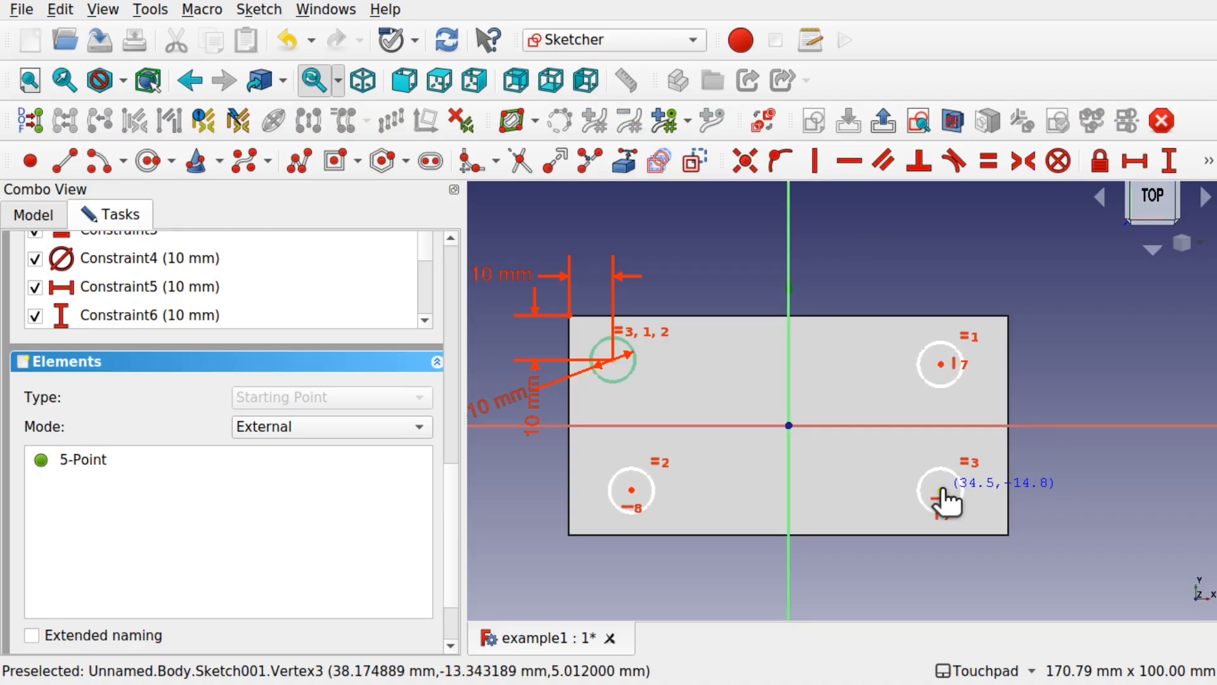
Hide the horizontal and vertical 10 mm distance constraints, Constraint5 and Constraint6, in the sketch view.
click(941, 364)
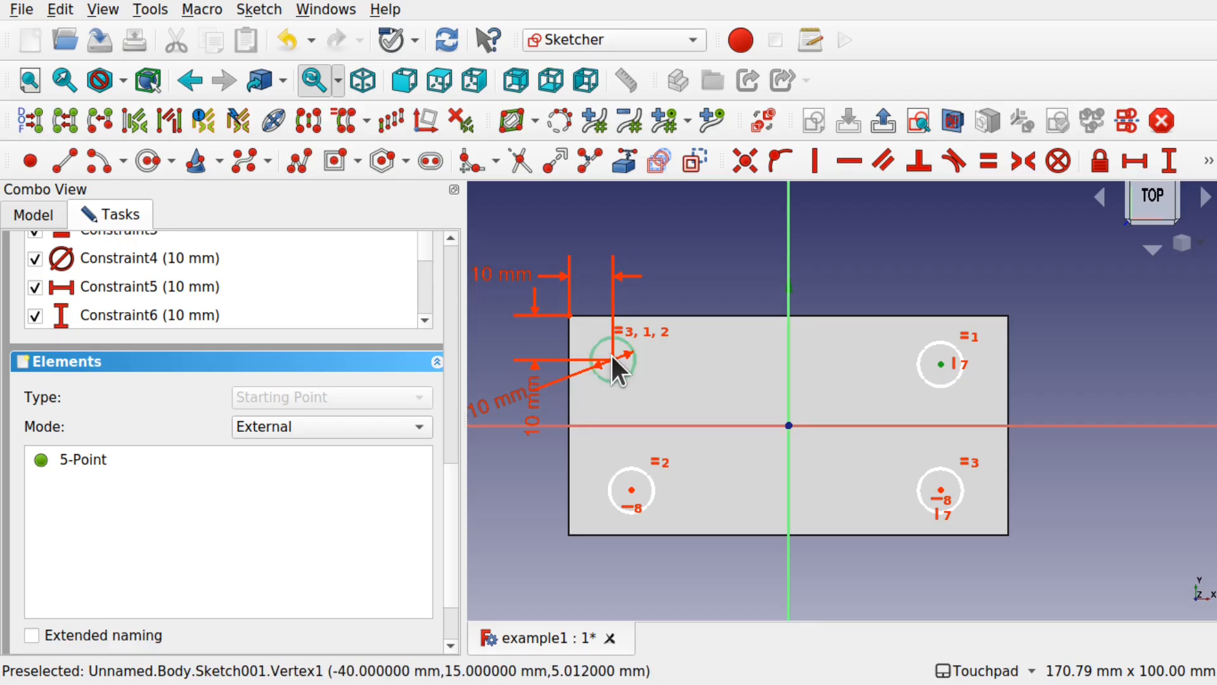
click(736, 272)
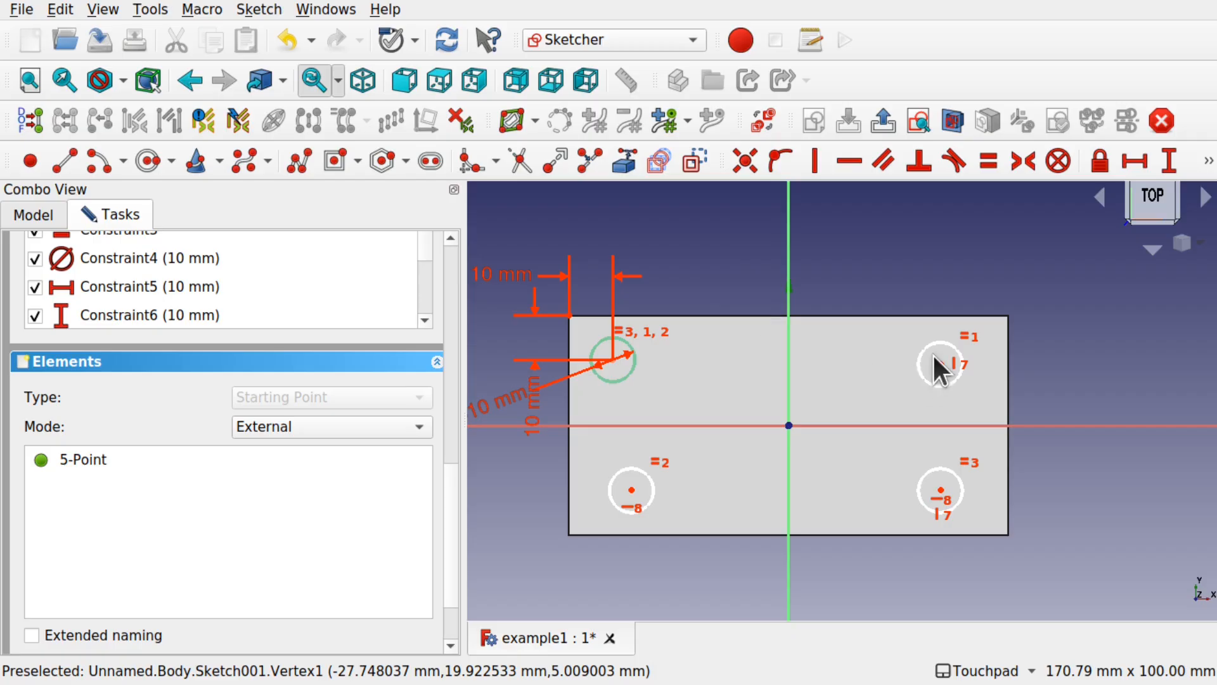
click(510, 278)
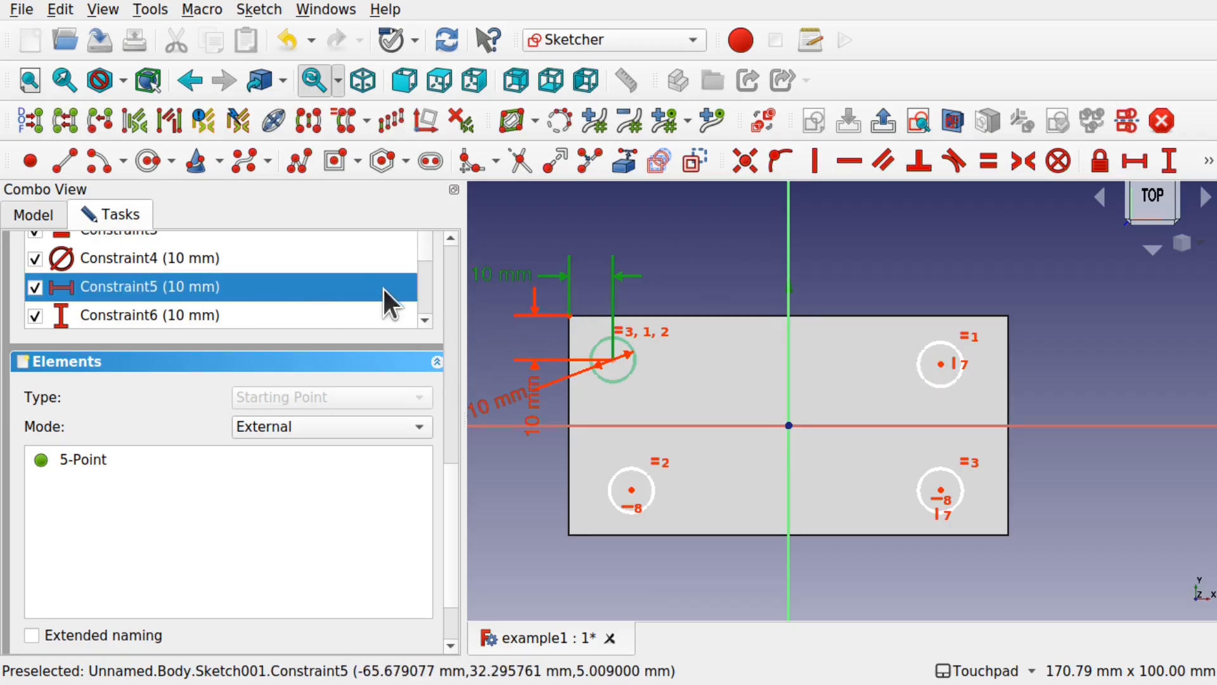
scroll(451, 477, up, 5)
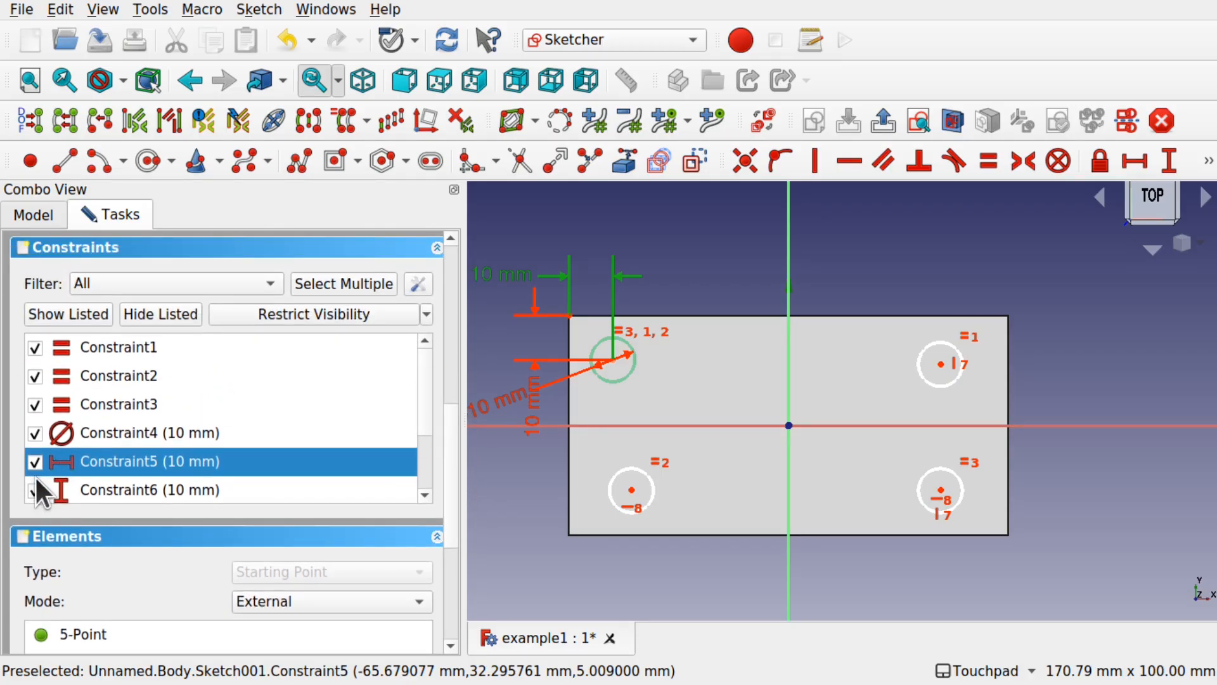
click(34, 462)
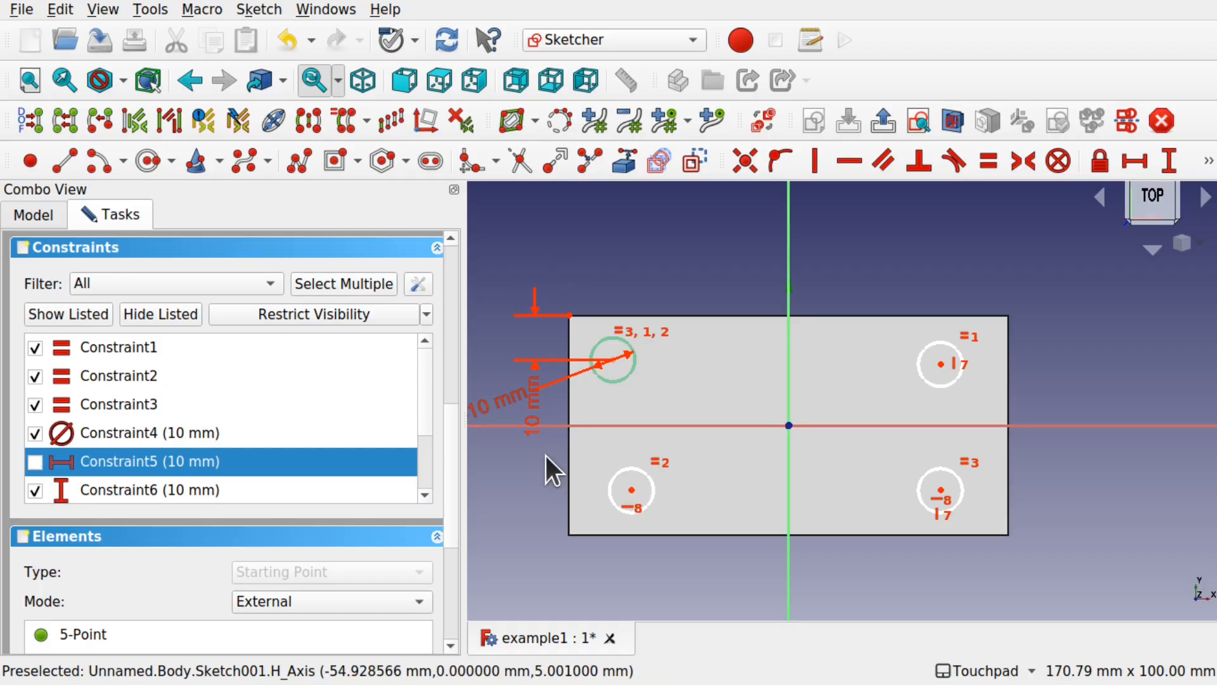
click(541, 395)
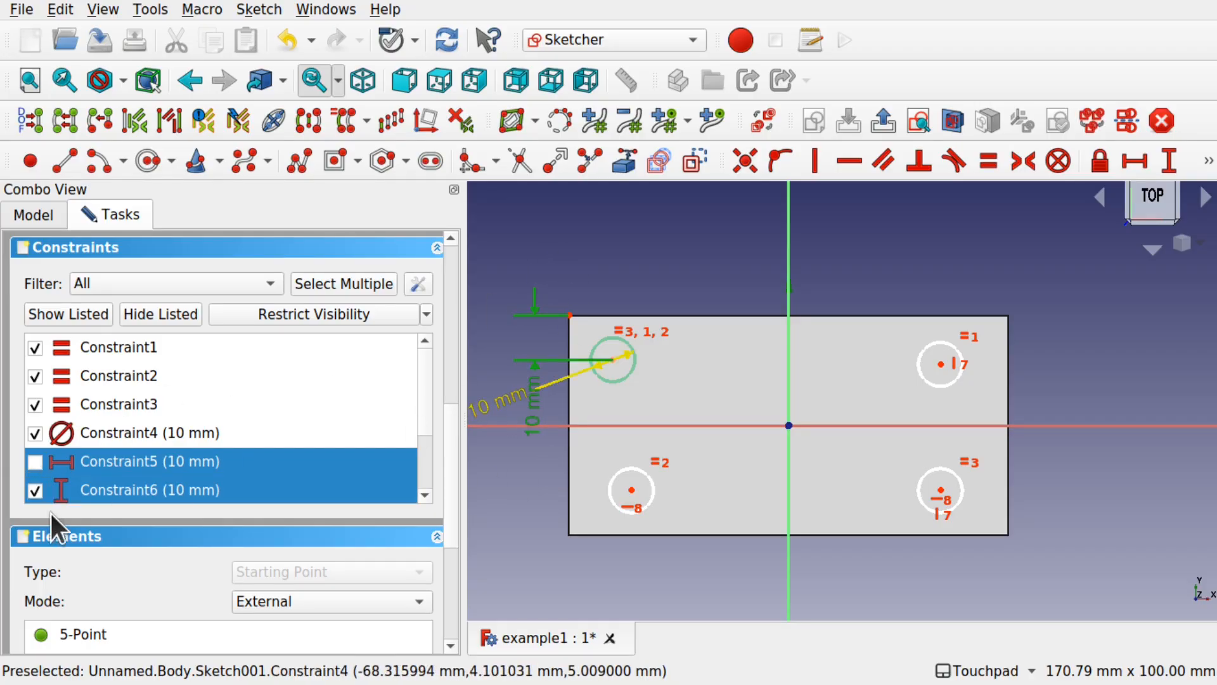
click(34, 489)
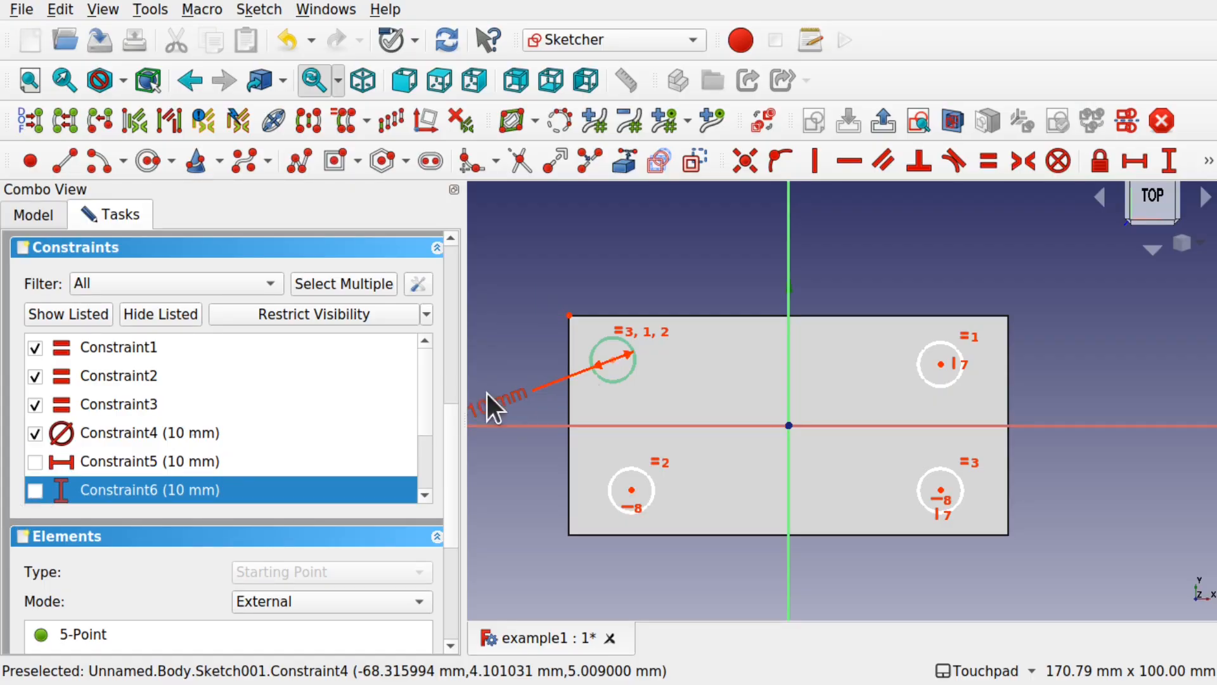
Align the upper circles' centres with a horizontal constraint and the left-hand circles' centres with a vertical constraint.
click(613, 361)
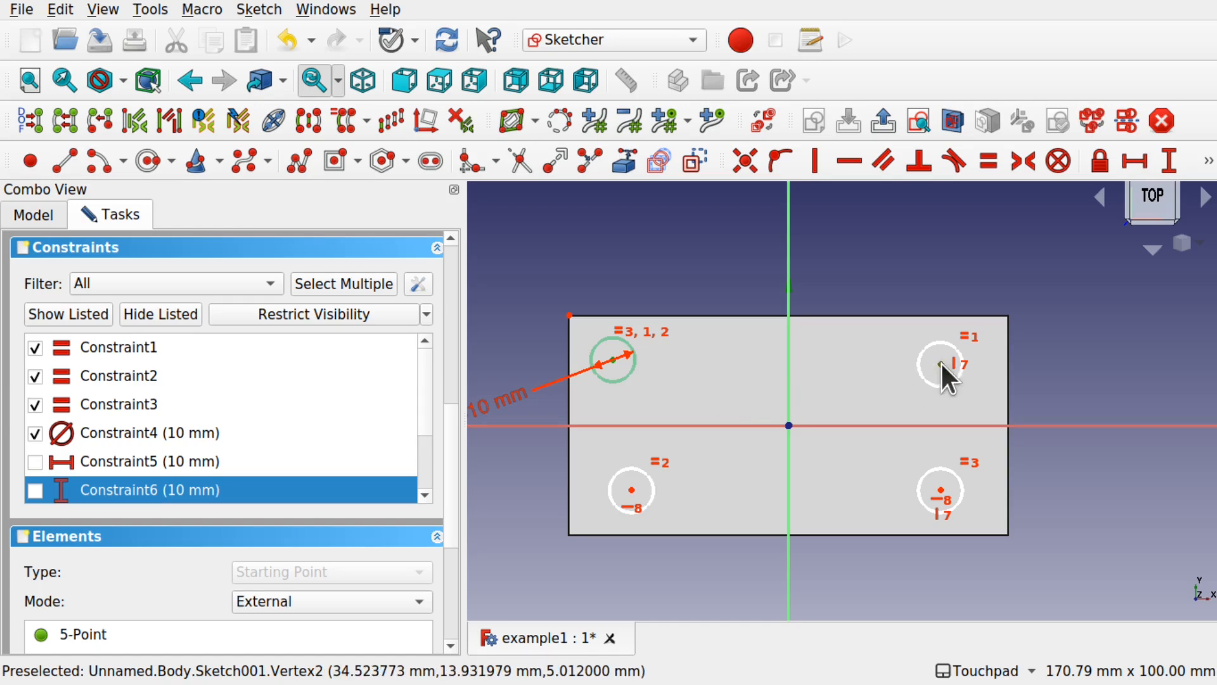
click(852, 166)
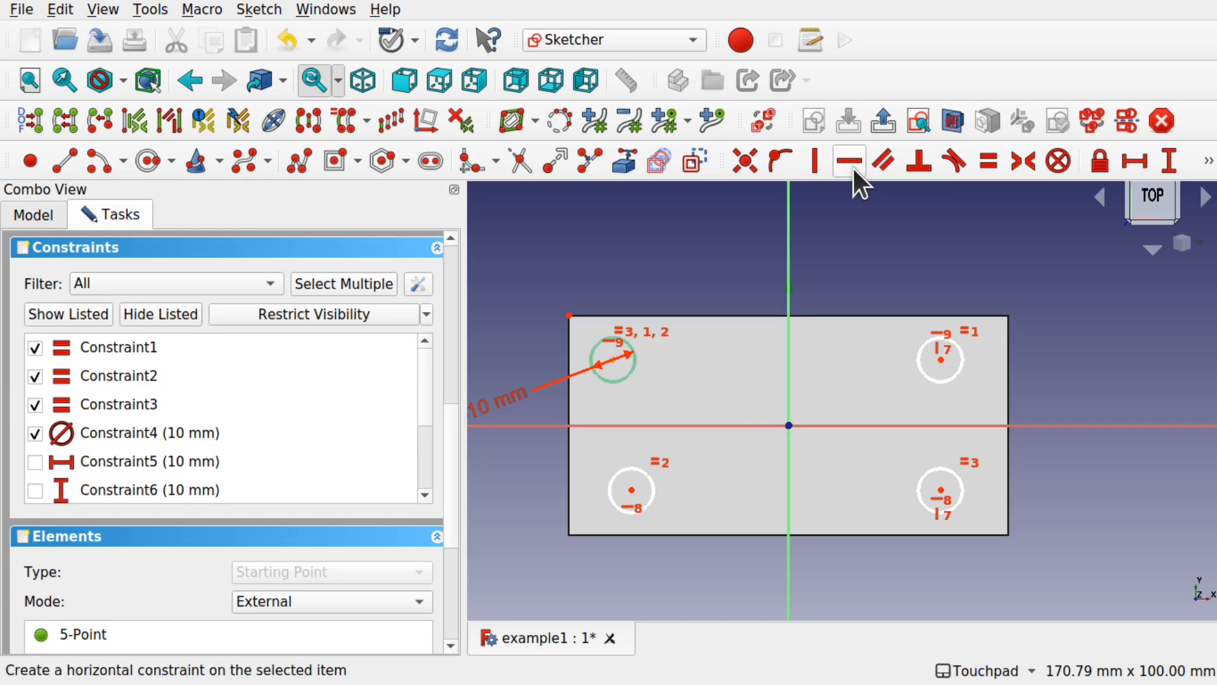
click(632, 488)
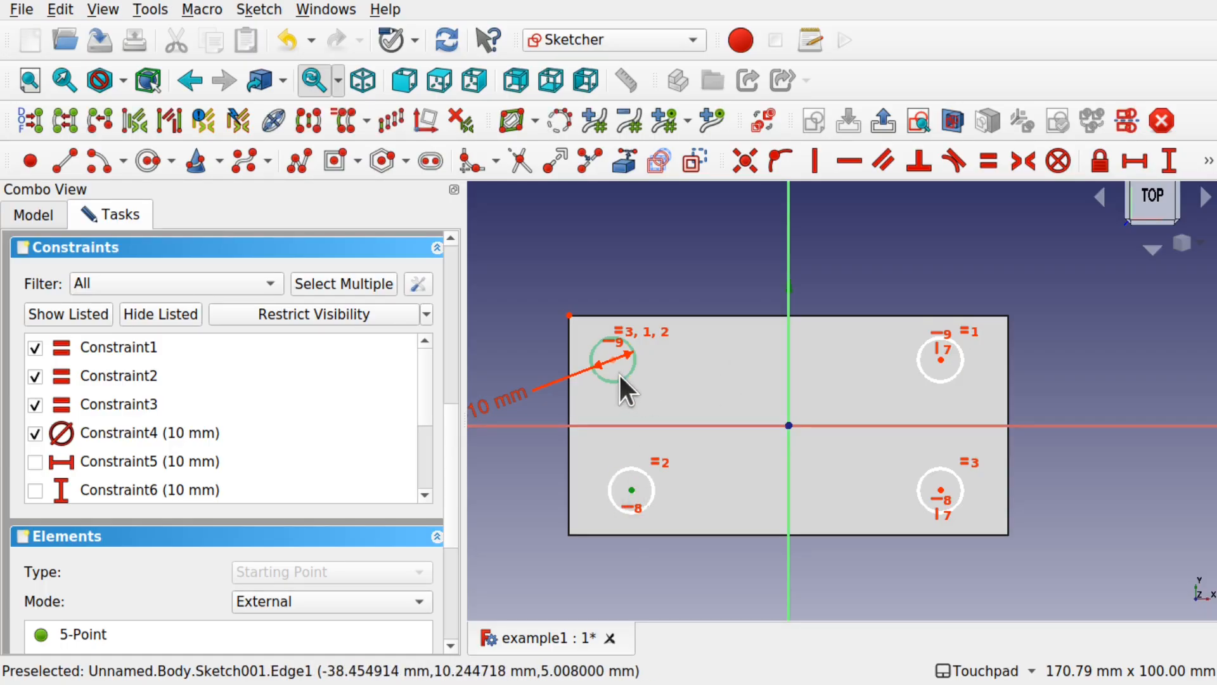
click(636, 359)
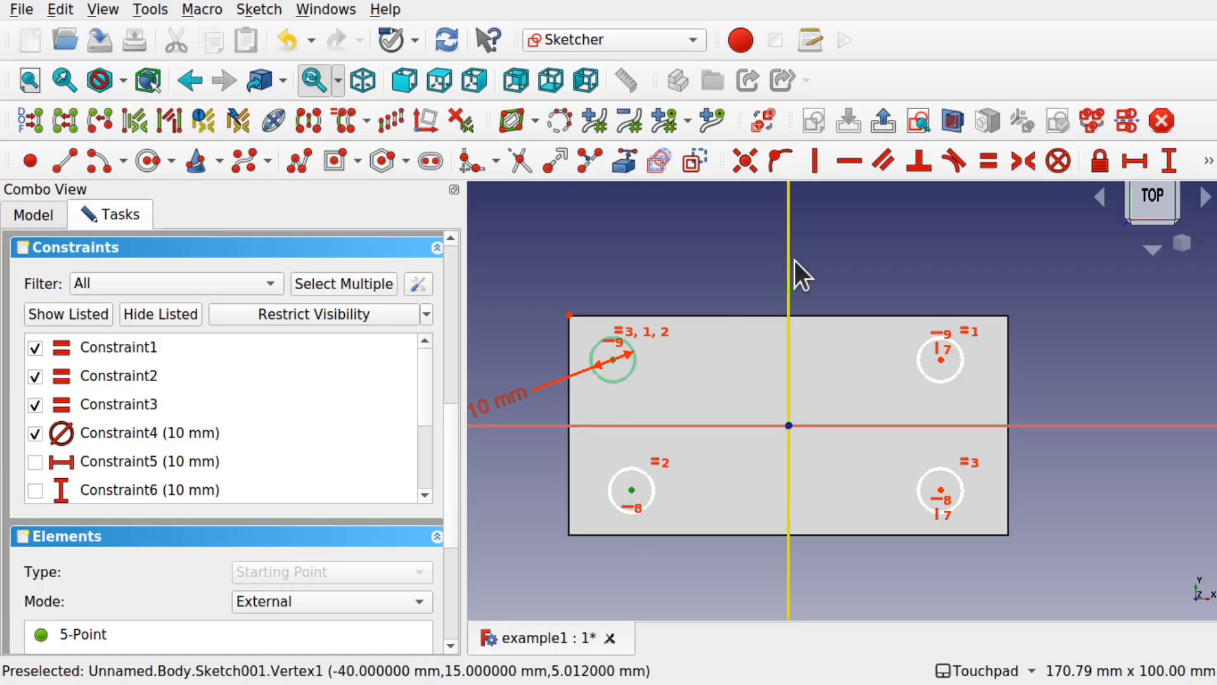
click(821, 161)
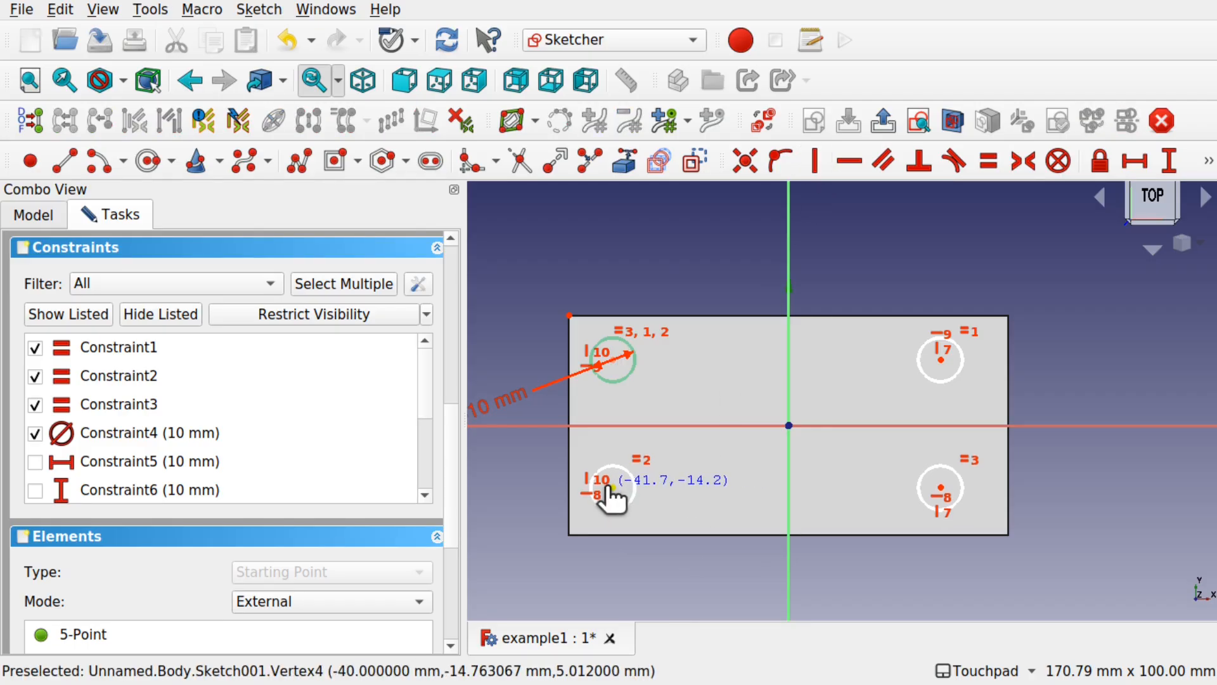
drag(611, 488, 638, 485)
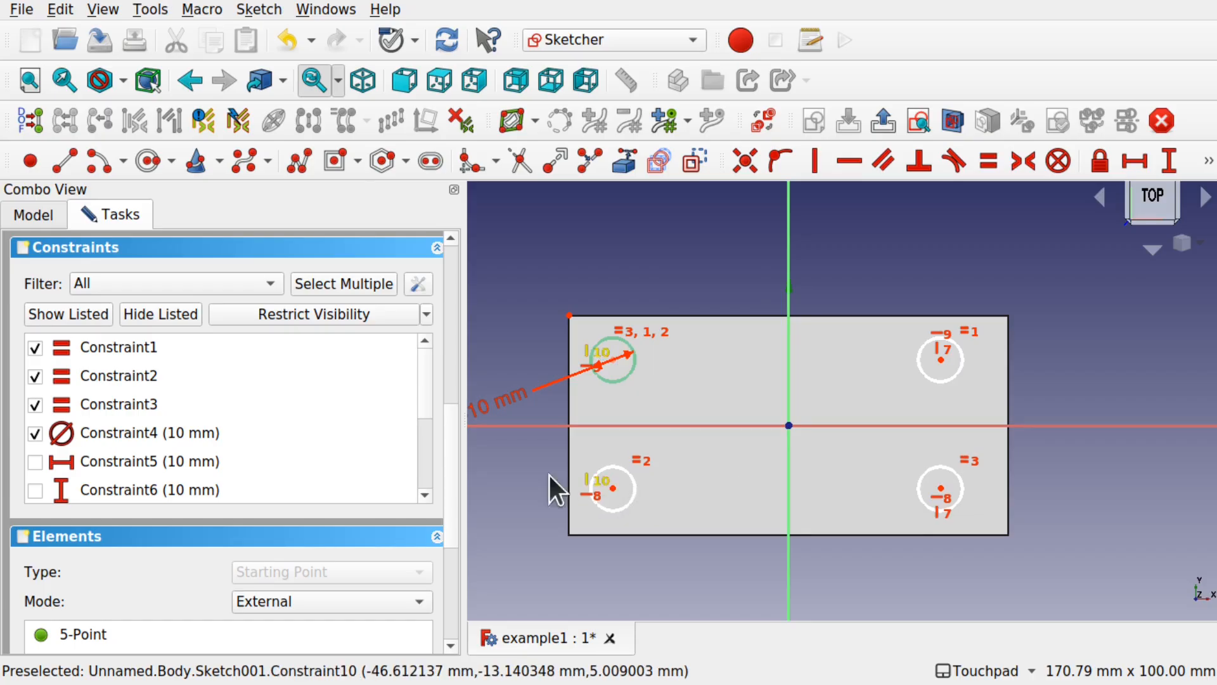
Examine the sketch's remaining degrees of freedom by moving the lower circles and highlighting the under-constrained elements.
drag(452, 423, 457, 269)
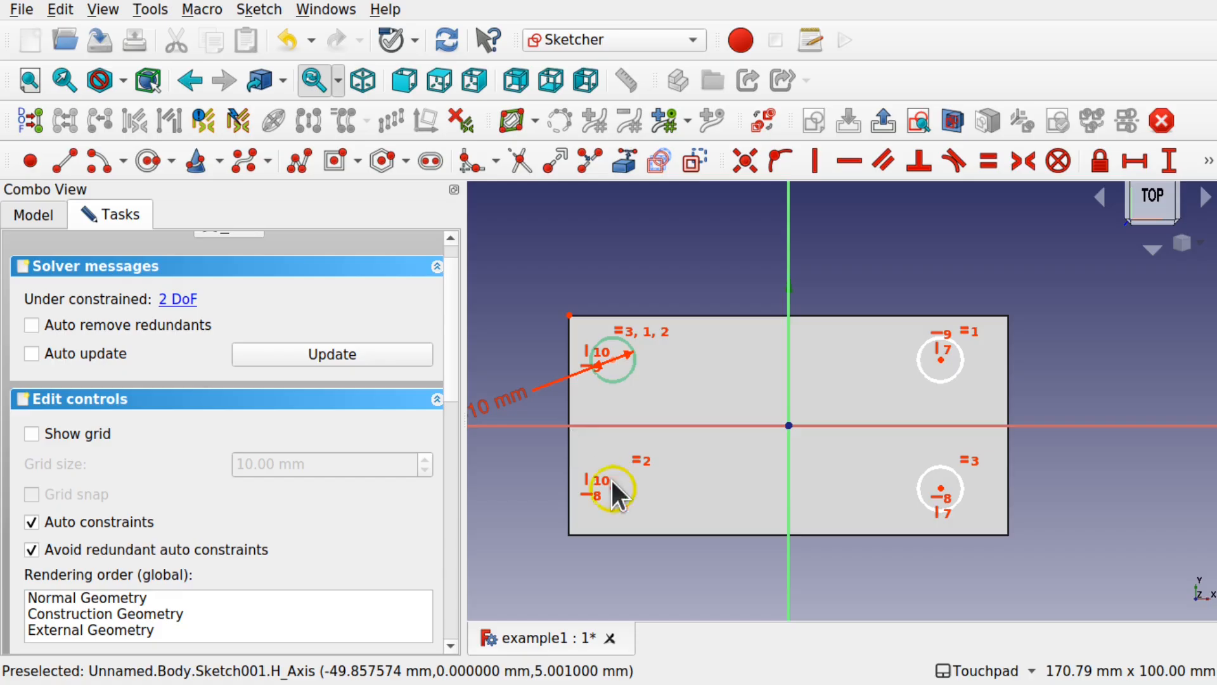
drag(614, 487, 622, 455)
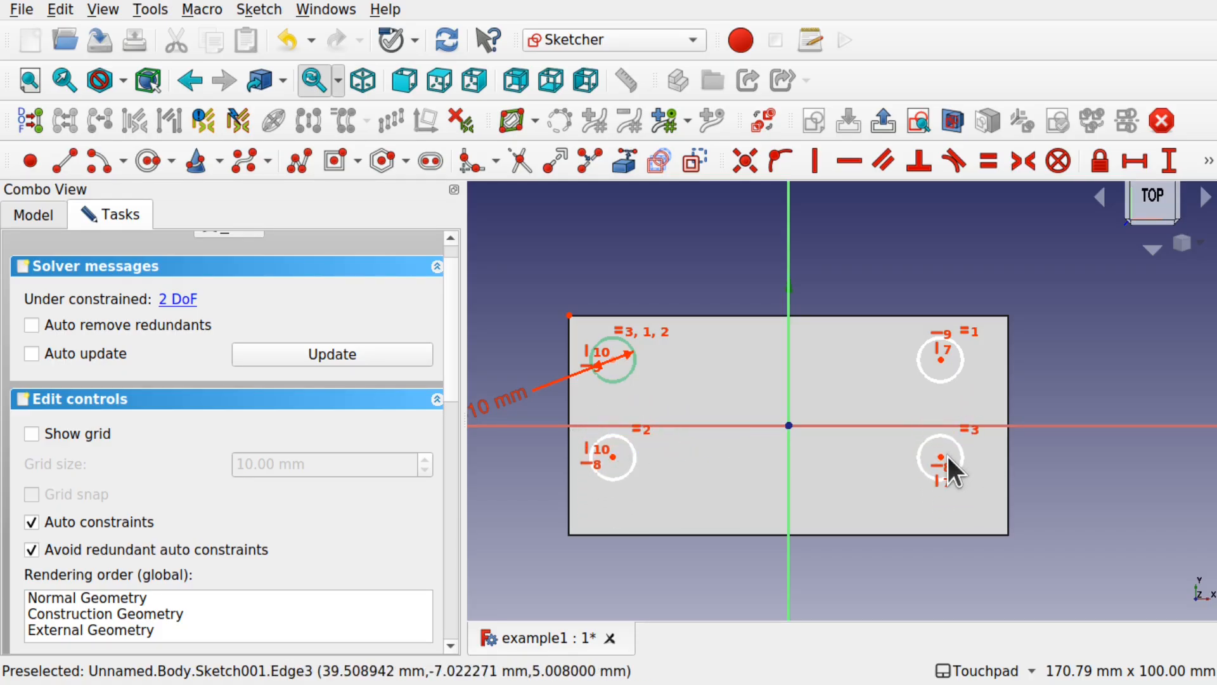
mouse_move(943, 457)
mouse_down()
mouse_move(1025, 457)
mouse_move(903, 468)
mouse_move(931, 466)
mouse_up()
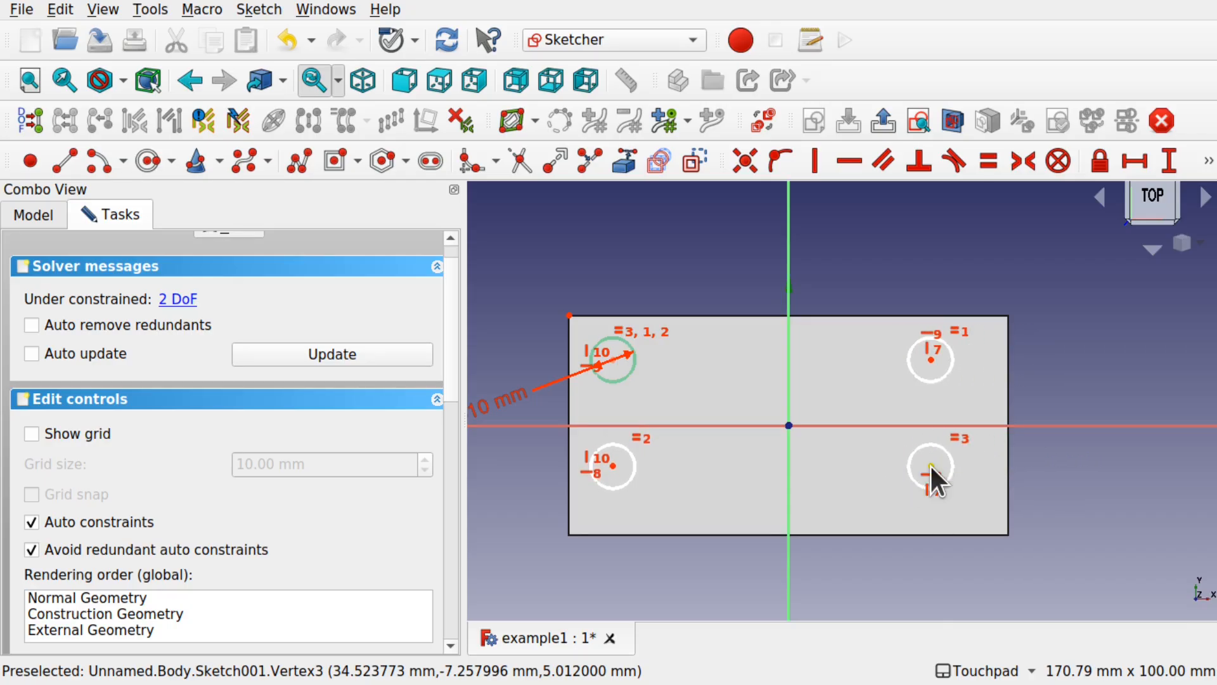
click(186, 299)
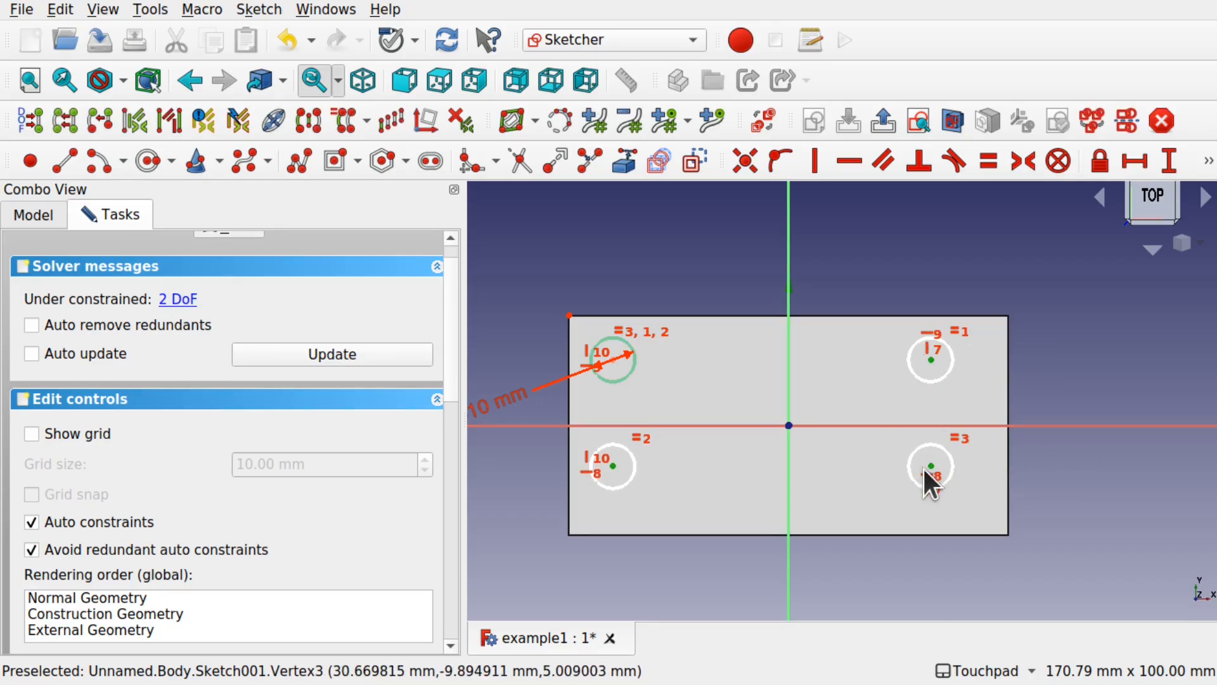
click(1054, 384)
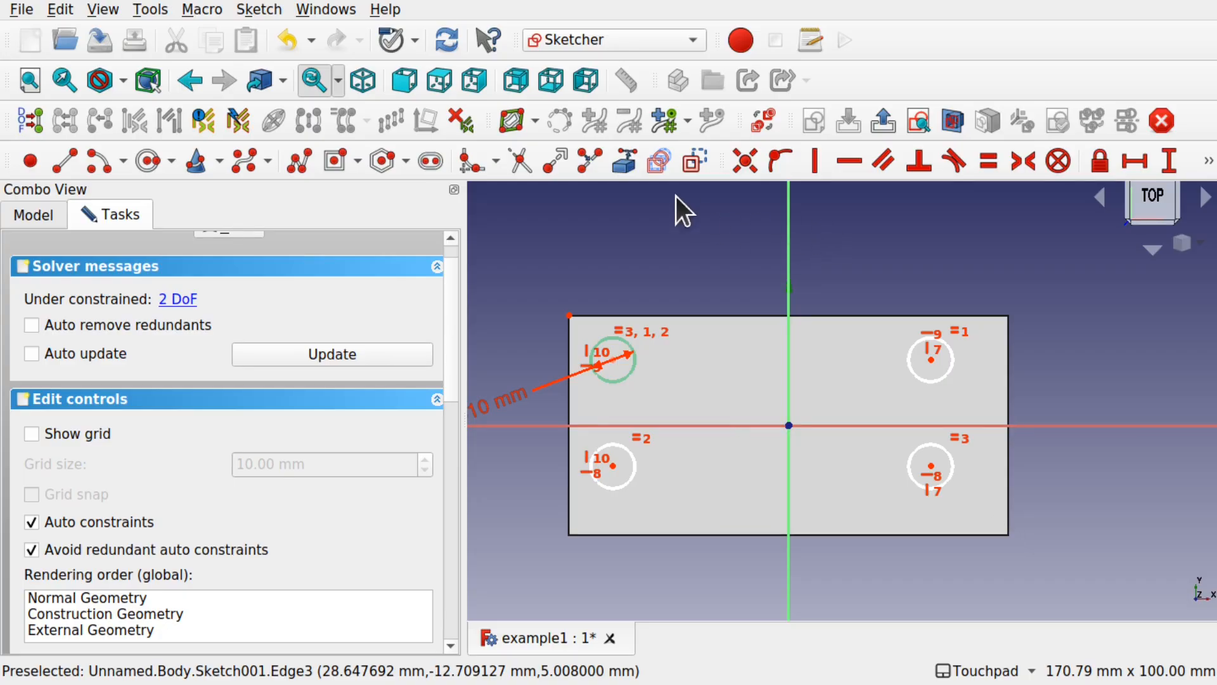
Constrain the vertical distance between the lower-right circle's centre and the plate's lower-right corner to 10 mm.
click(627, 167)
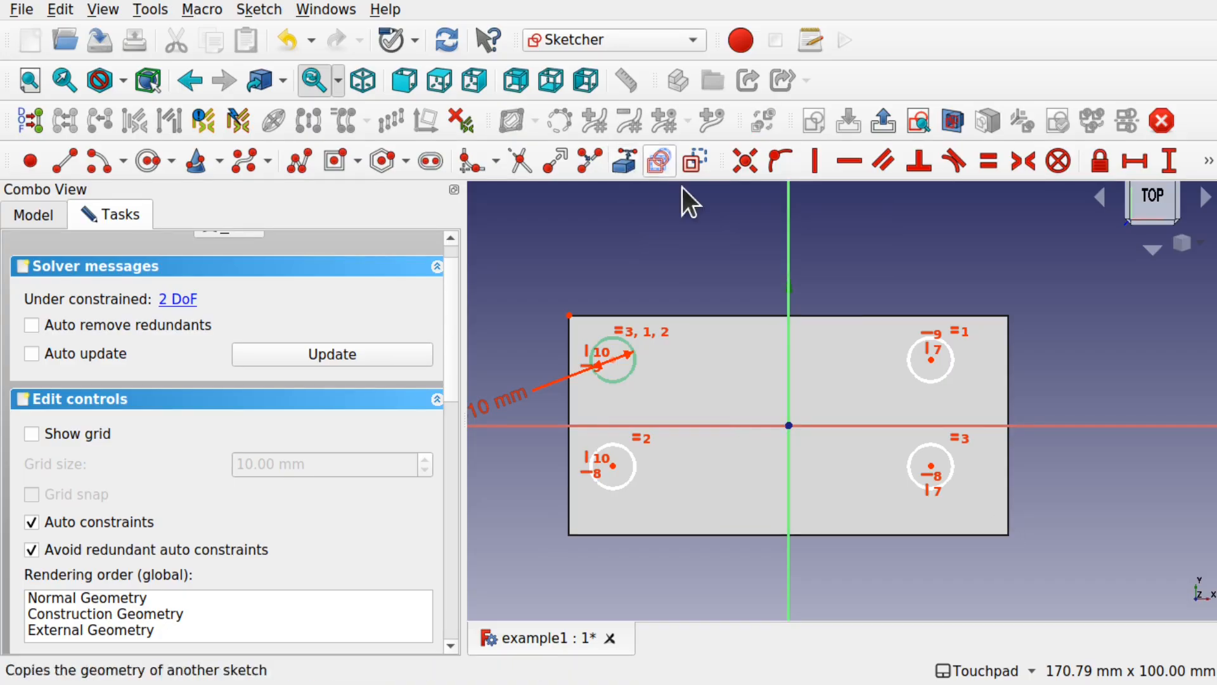
click(1007, 535)
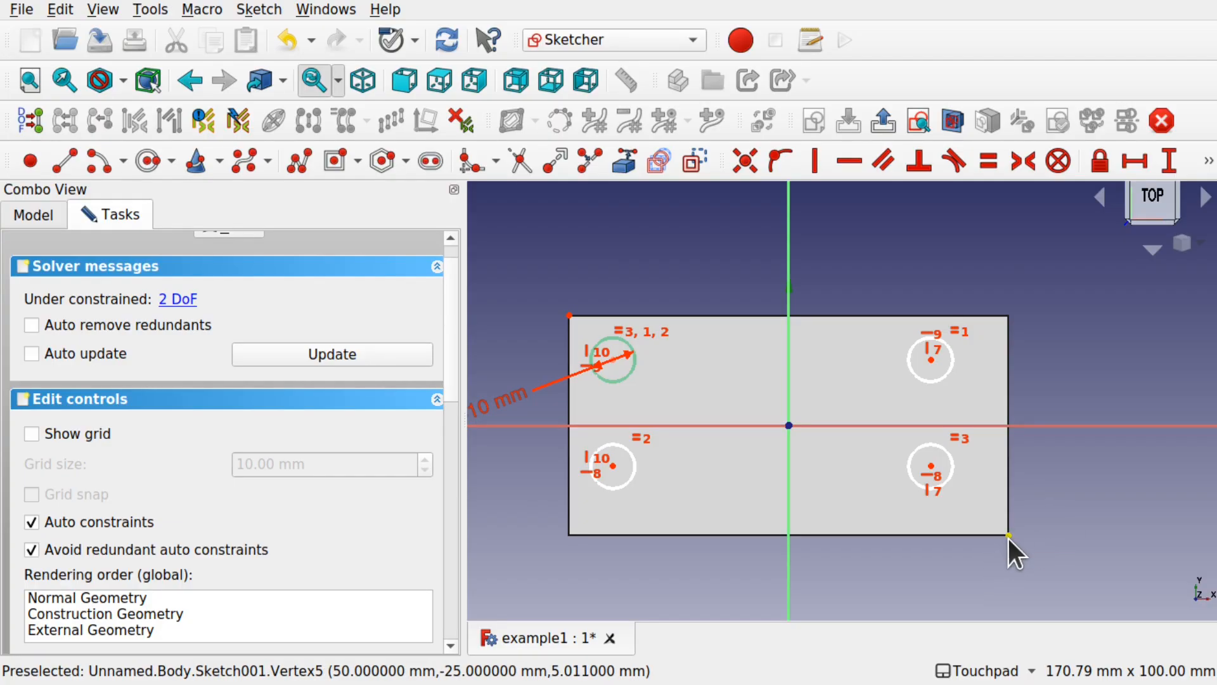
click(930, 466)
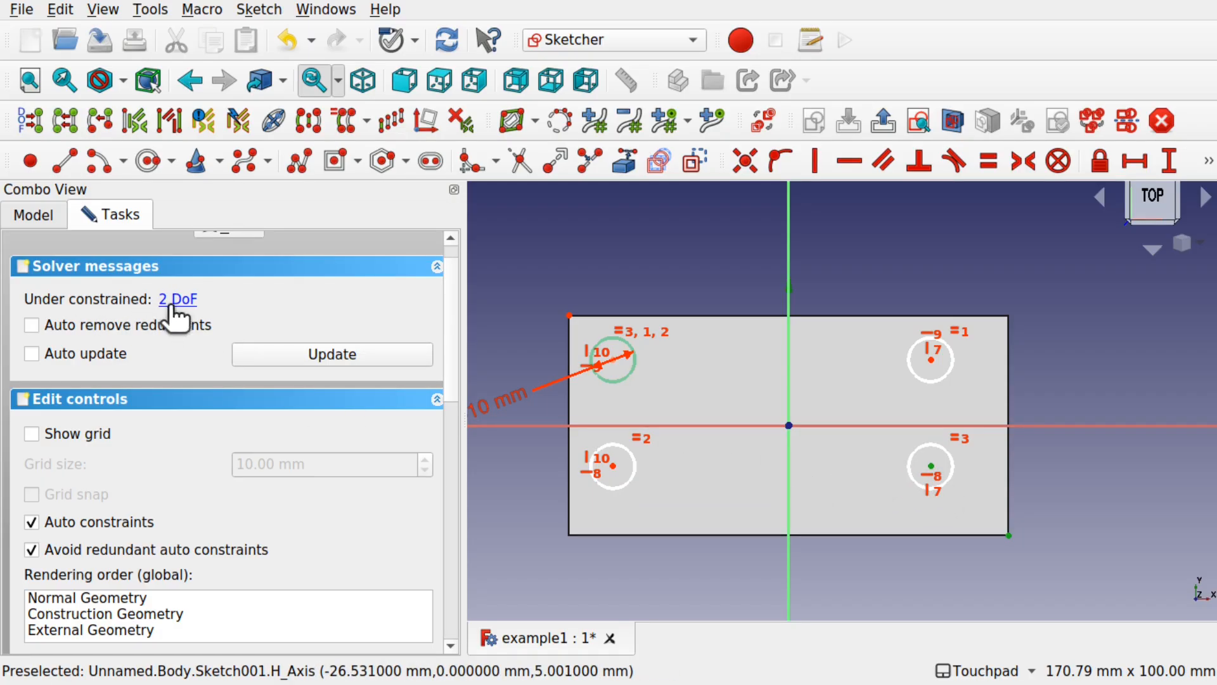
click(1173, 156)
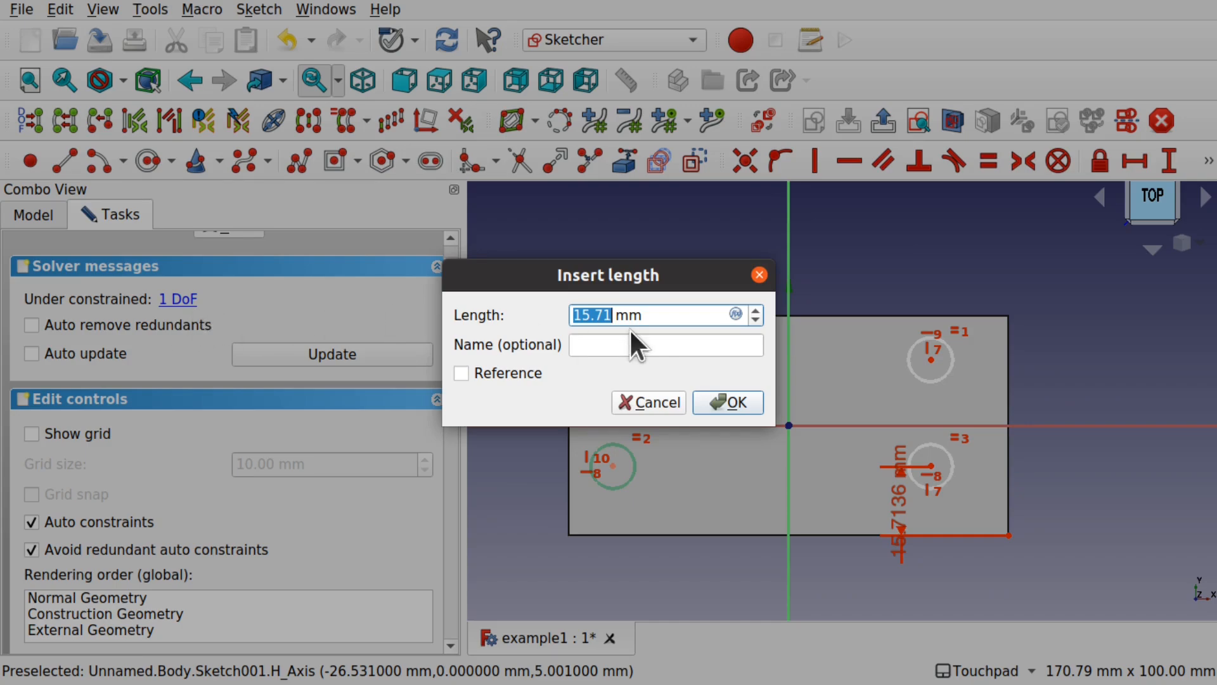
text(10)
key(Return)
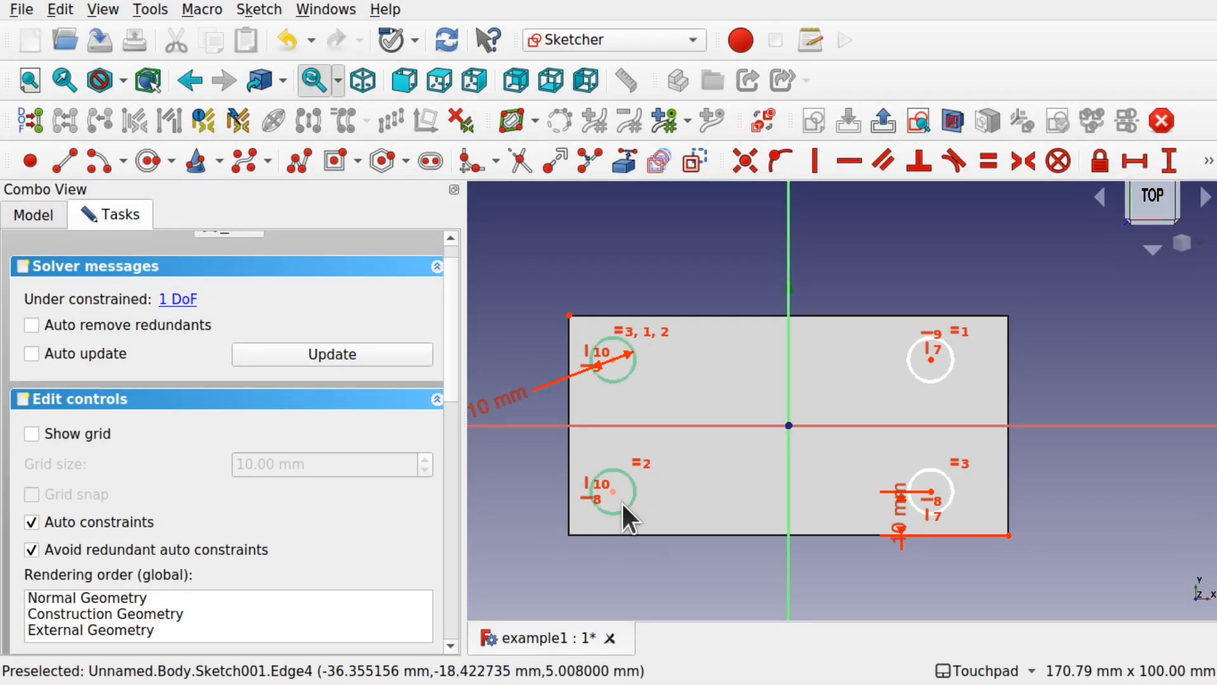
Constrain the horizontal distance between the lower-right circle's centre and the plate's lower-right corner to 10 mm.
click(179, 298)
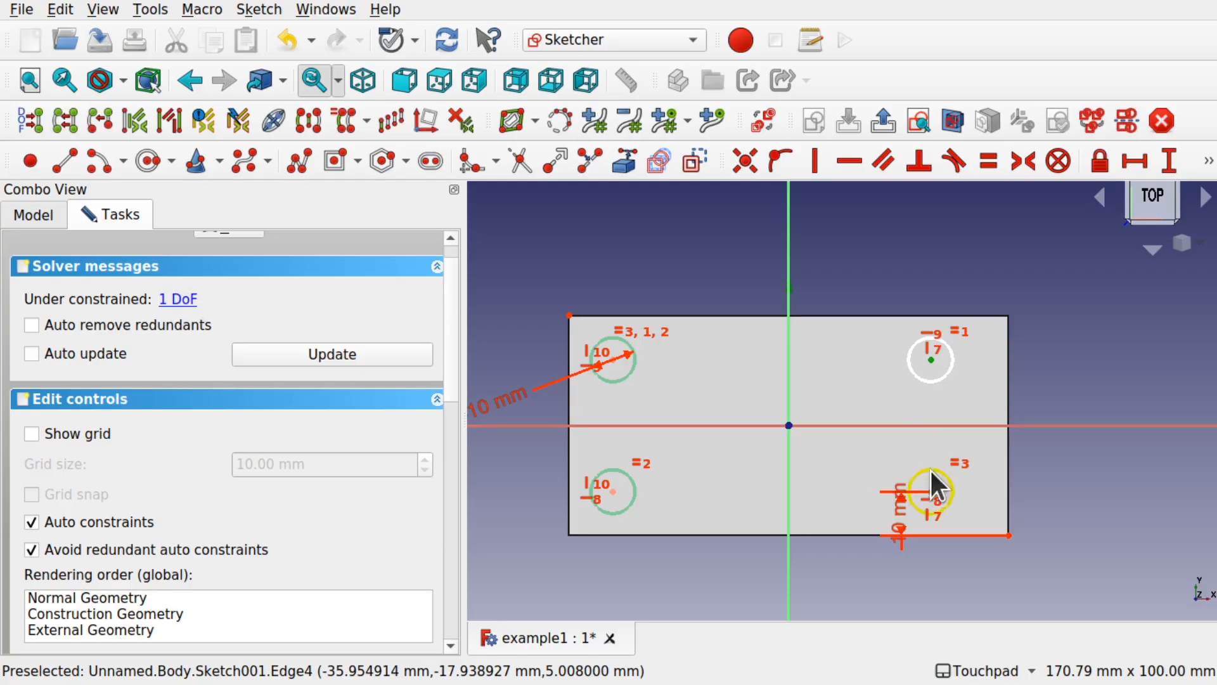
click(1057, 330)
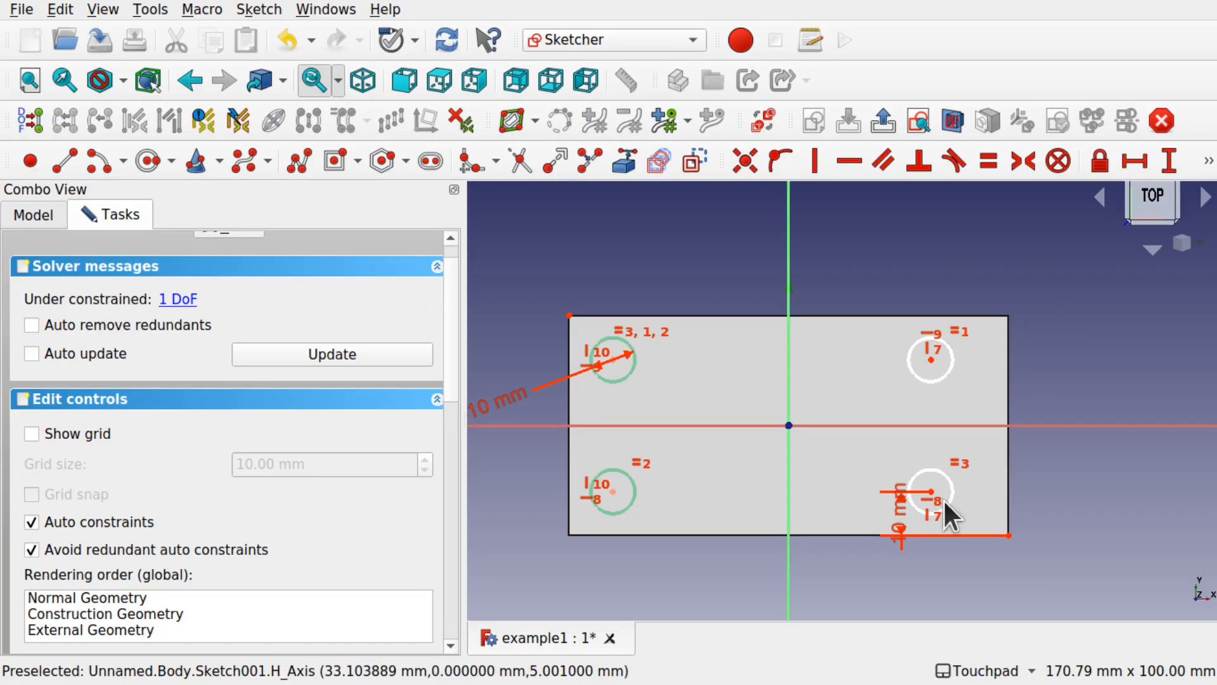
click(1009, 535)
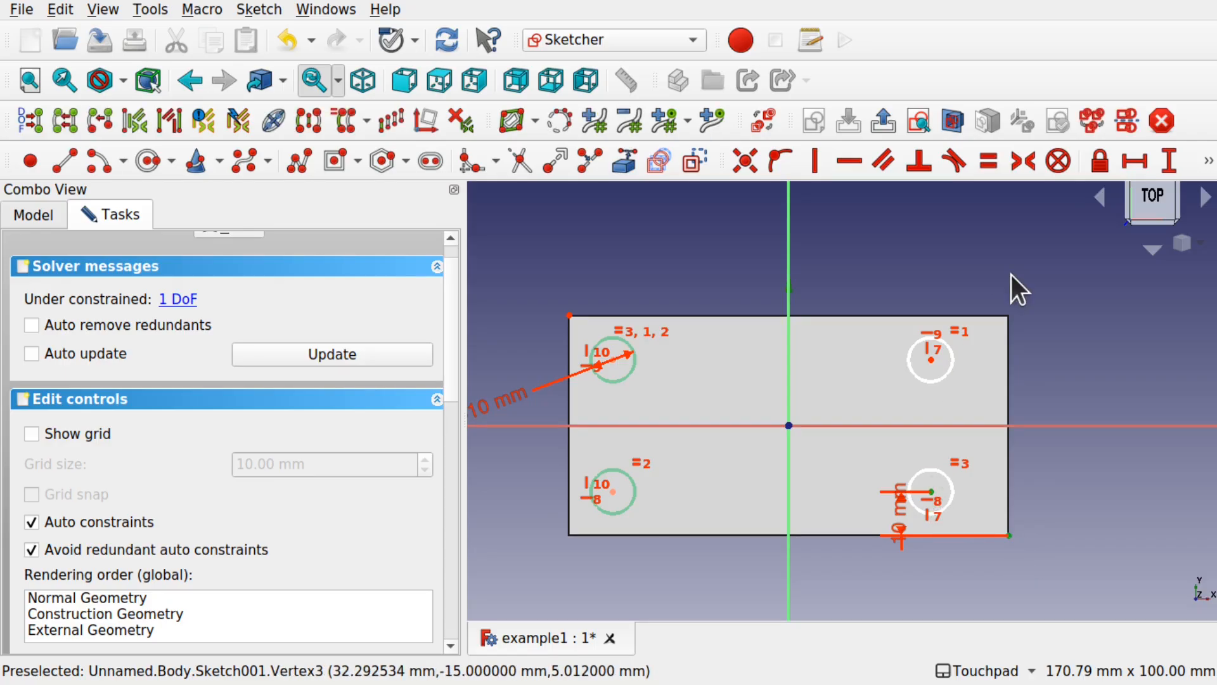
click(1135, 161)
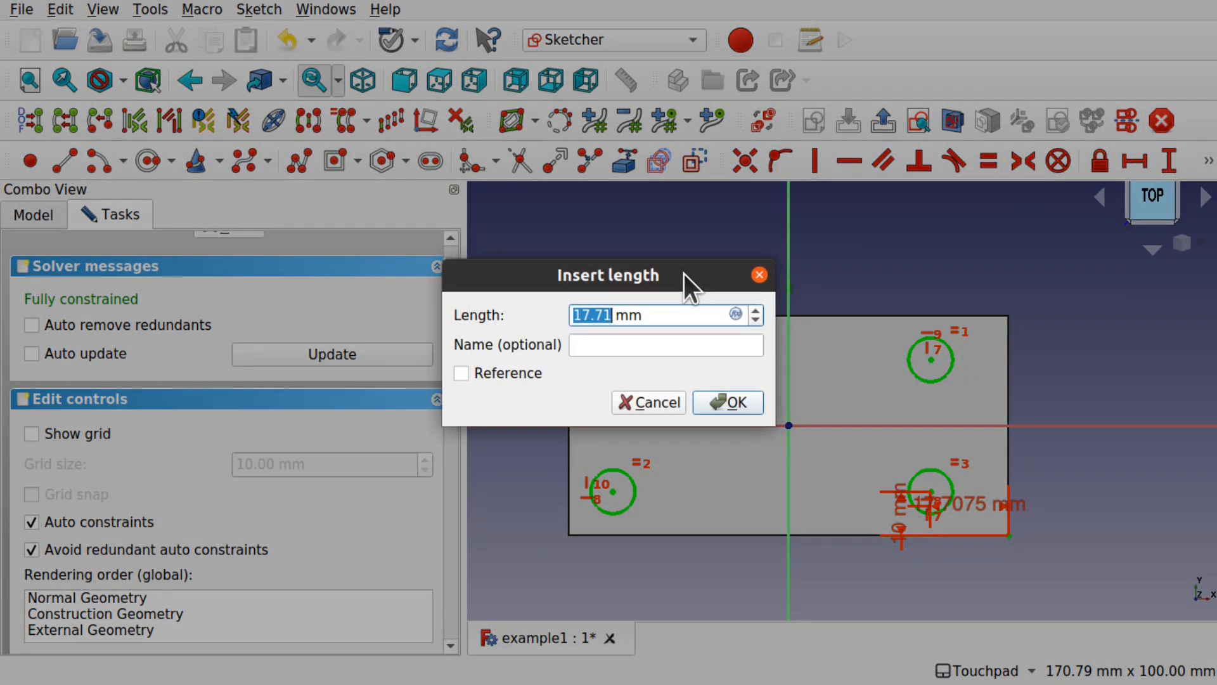
text(10)
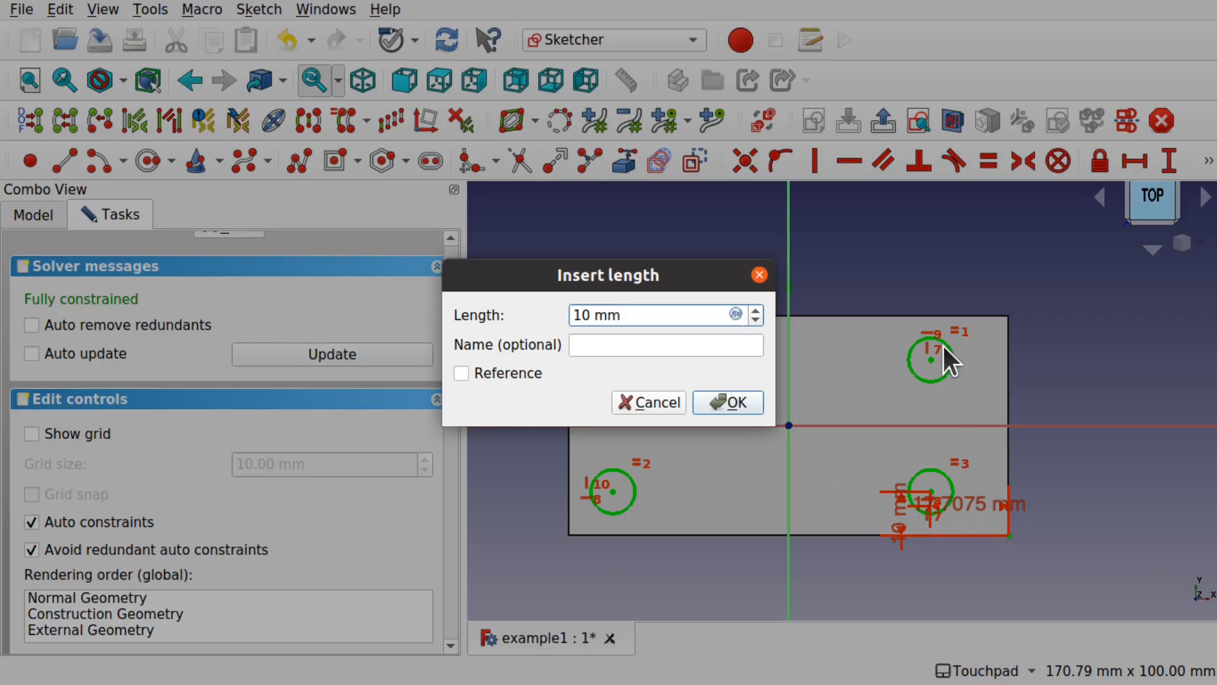
click(734, 404)
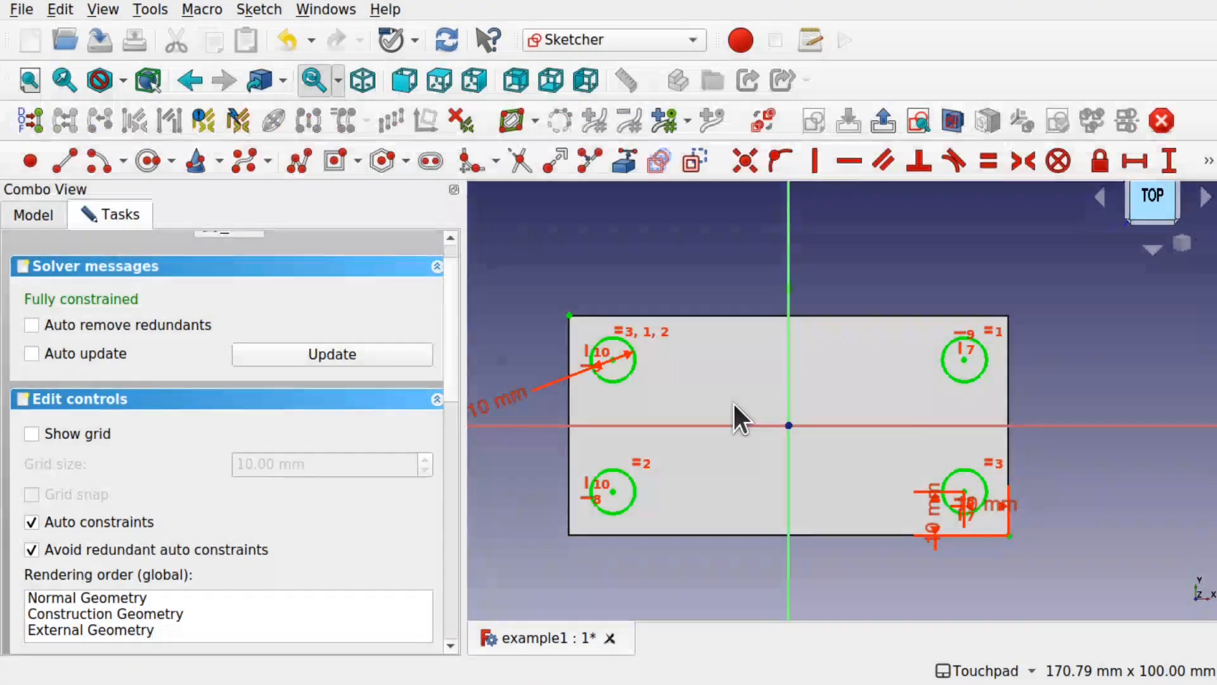
Move the lower-right circle's horizontal and vertical dimension labels outside the plate outline.
drag(995, 507, 1105, 496)
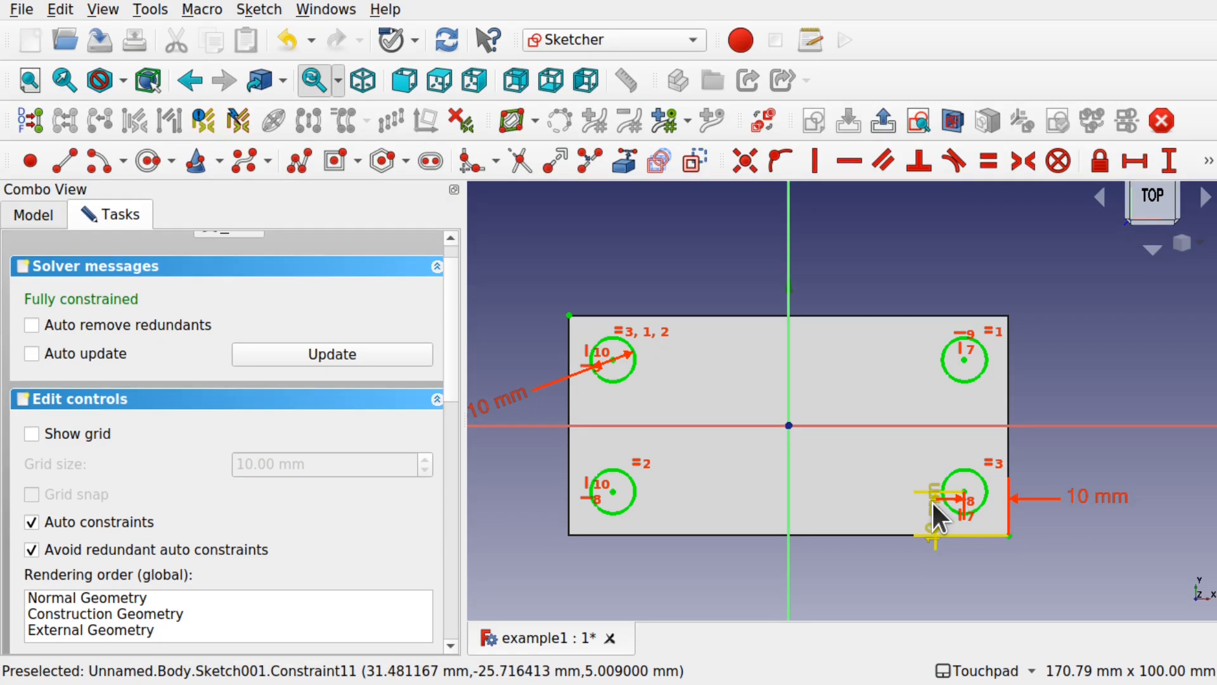
drag(931, 500, 910, 507)
drag(893, 566, 920, 591)
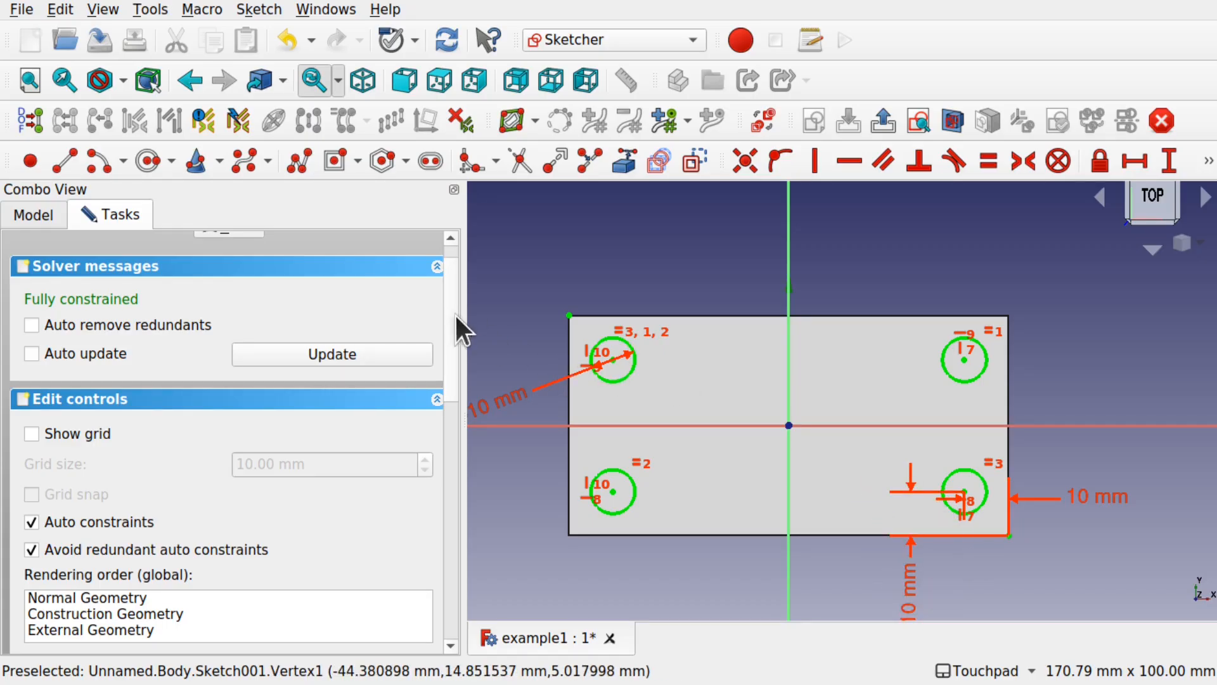
Make the hidden dimensions Constraint5 and Constraint6 visible and close the sketch.
drag(446, 311, 451, 434)
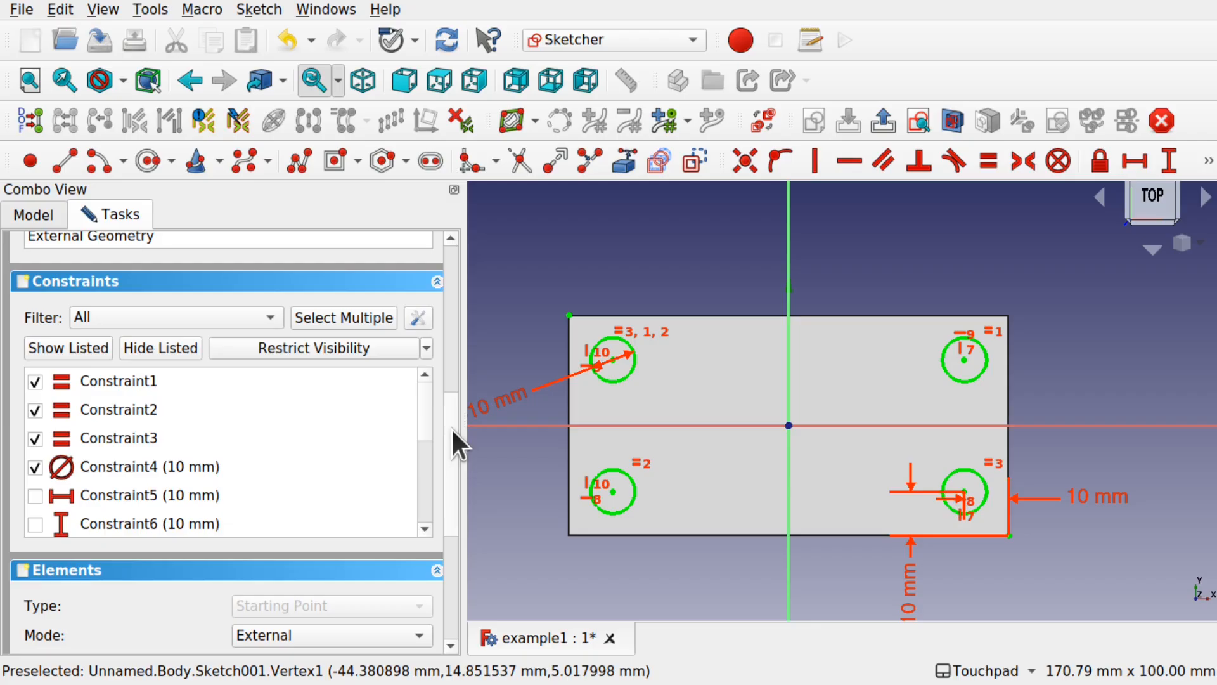
click(34, 496)
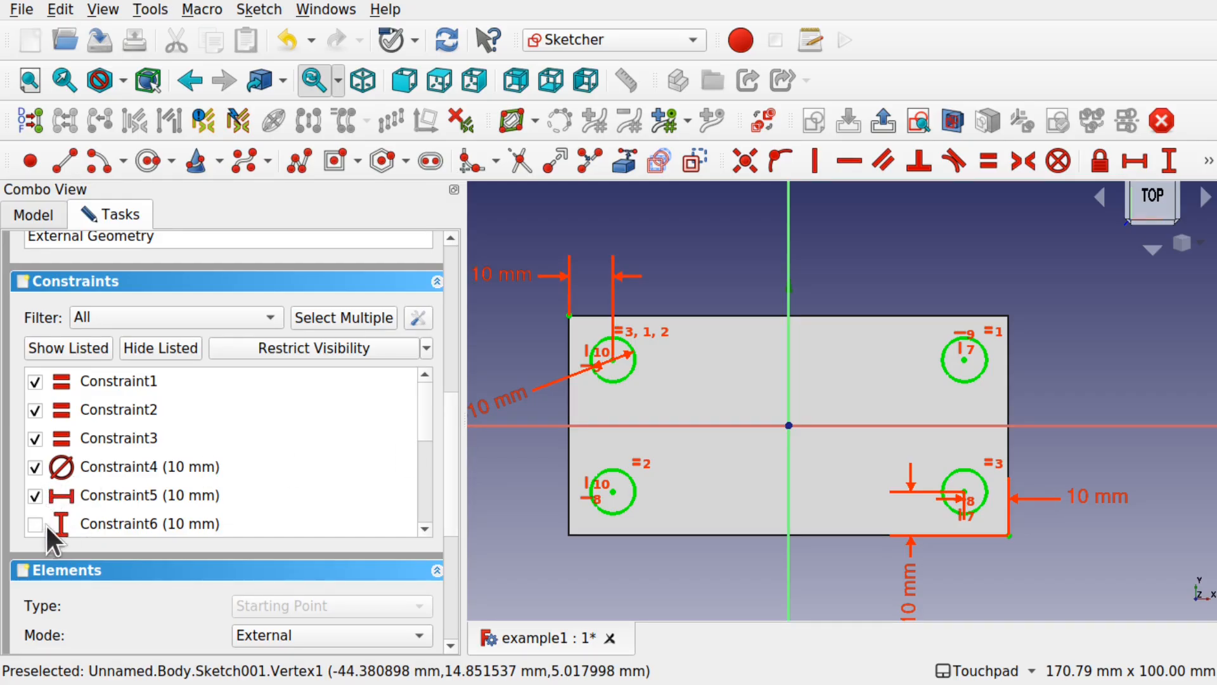
click(35, 523)
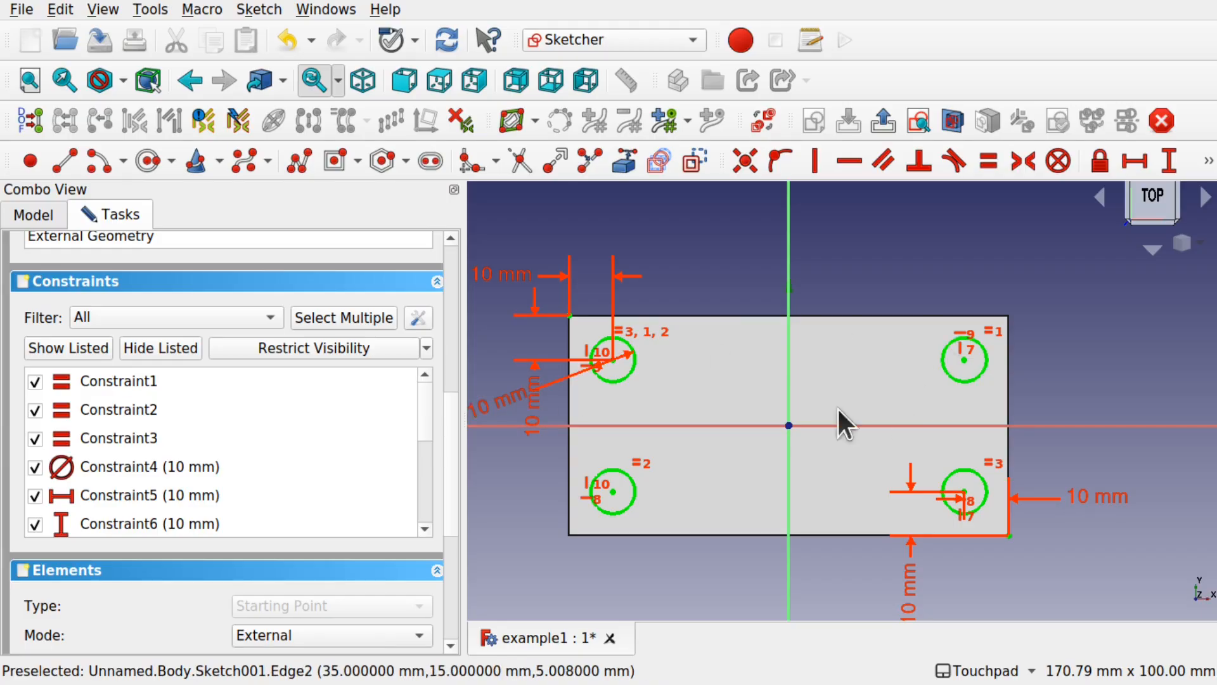
scroll(448, 257, up, 5)
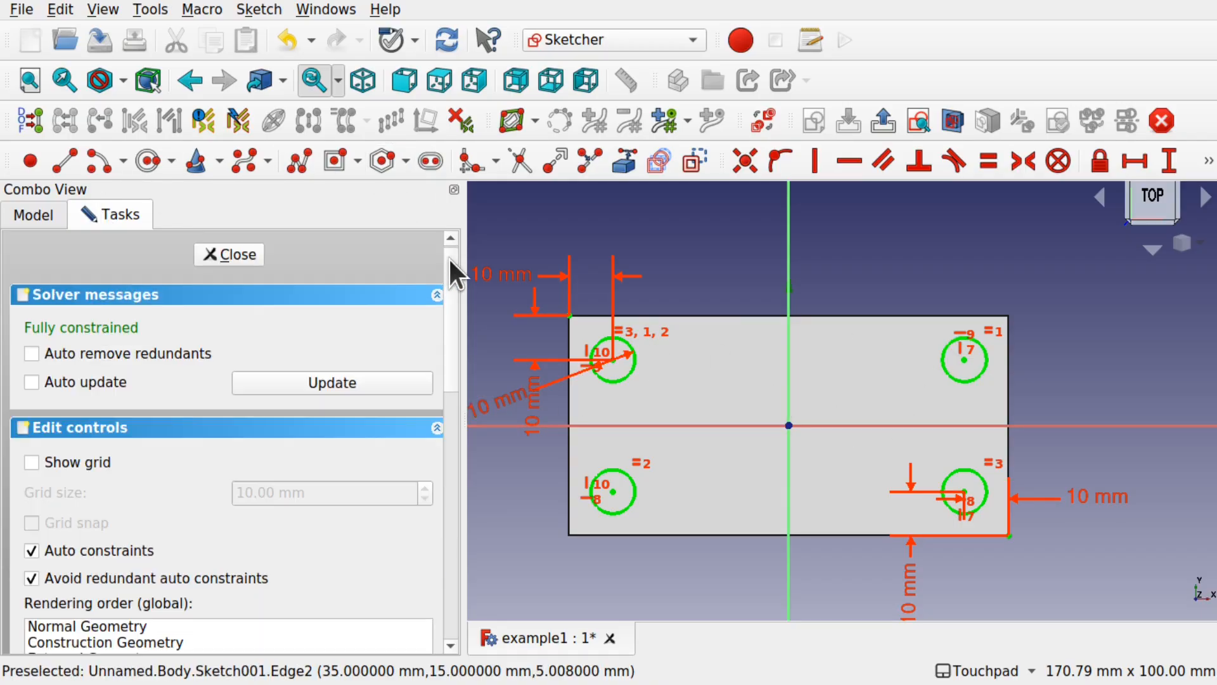
click(251, 257)
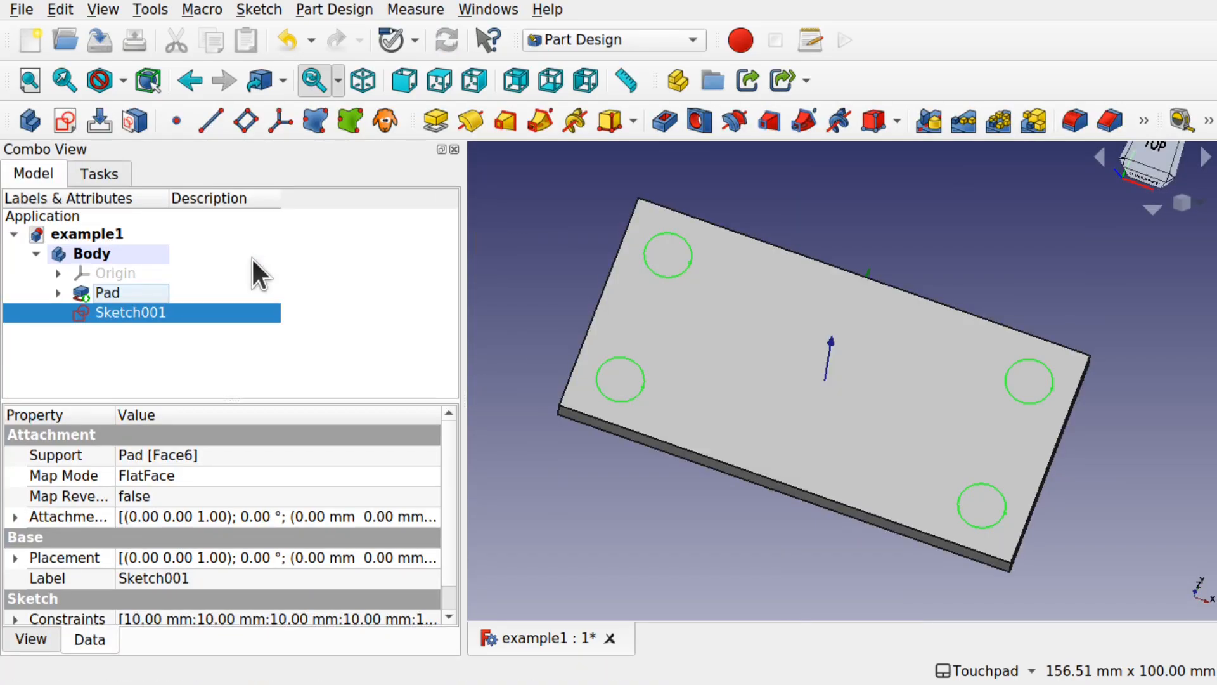
click(651, 480)
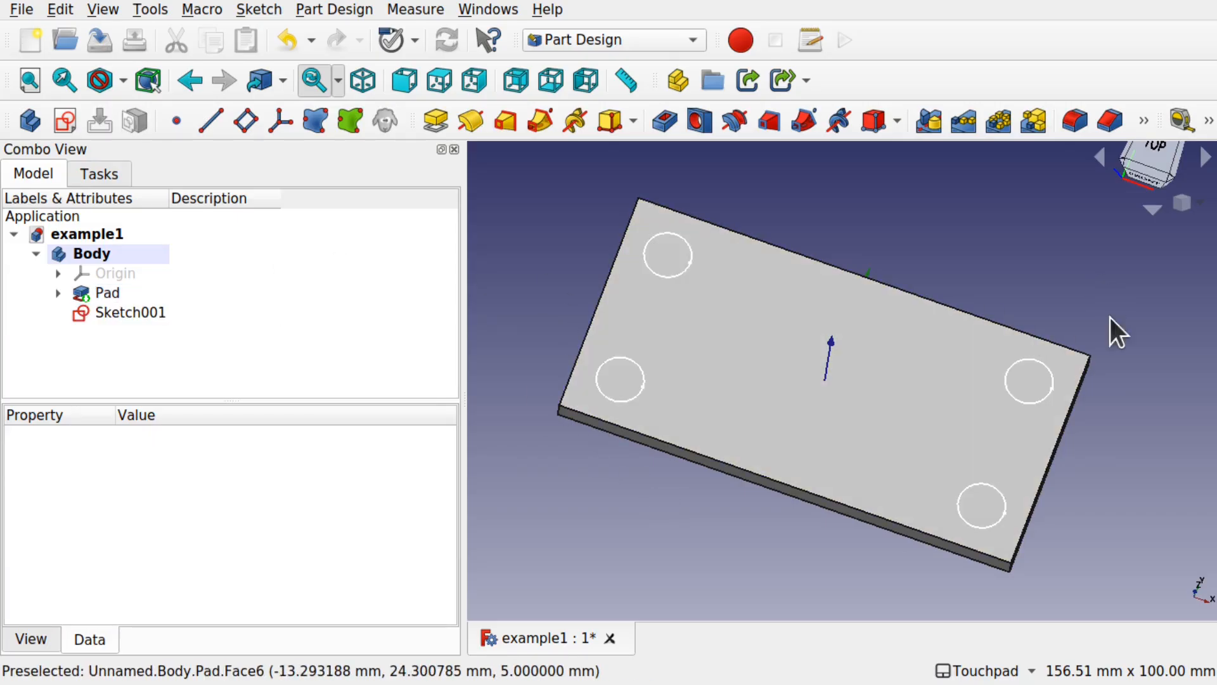
Create a pocket in the plate from the four-circle sketch Sketch001 with a length of 1 mm.
shift+drag(1054, 550, 974, 532)
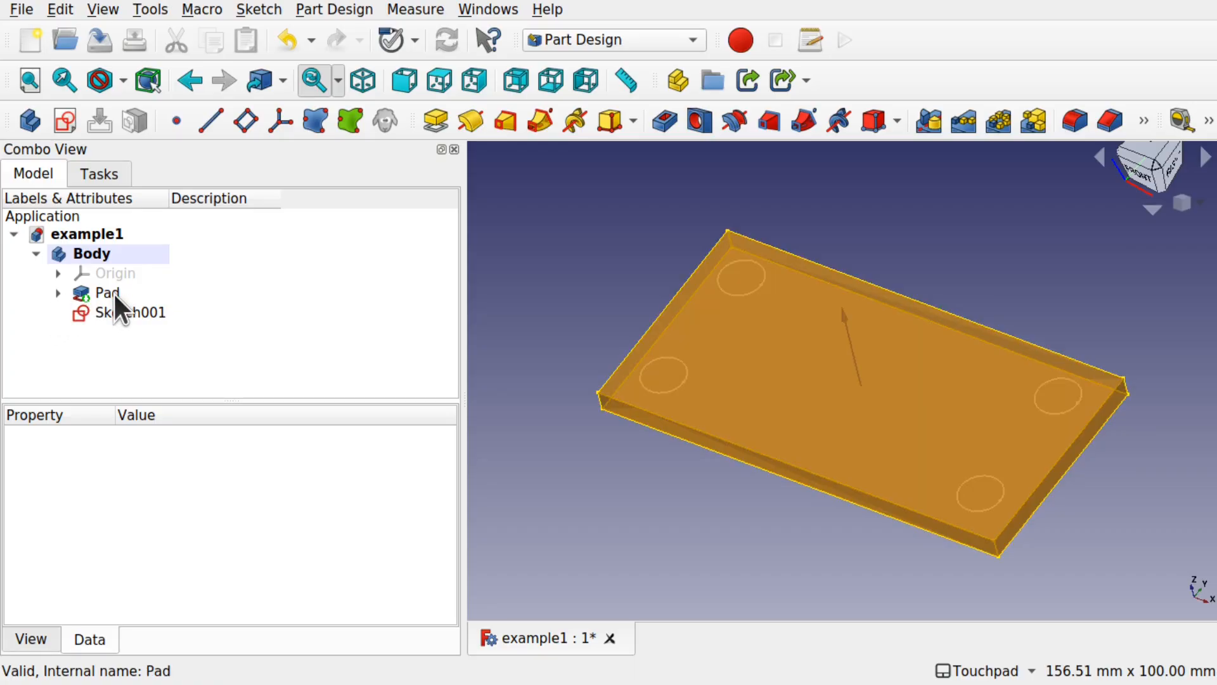
click(114, 294)
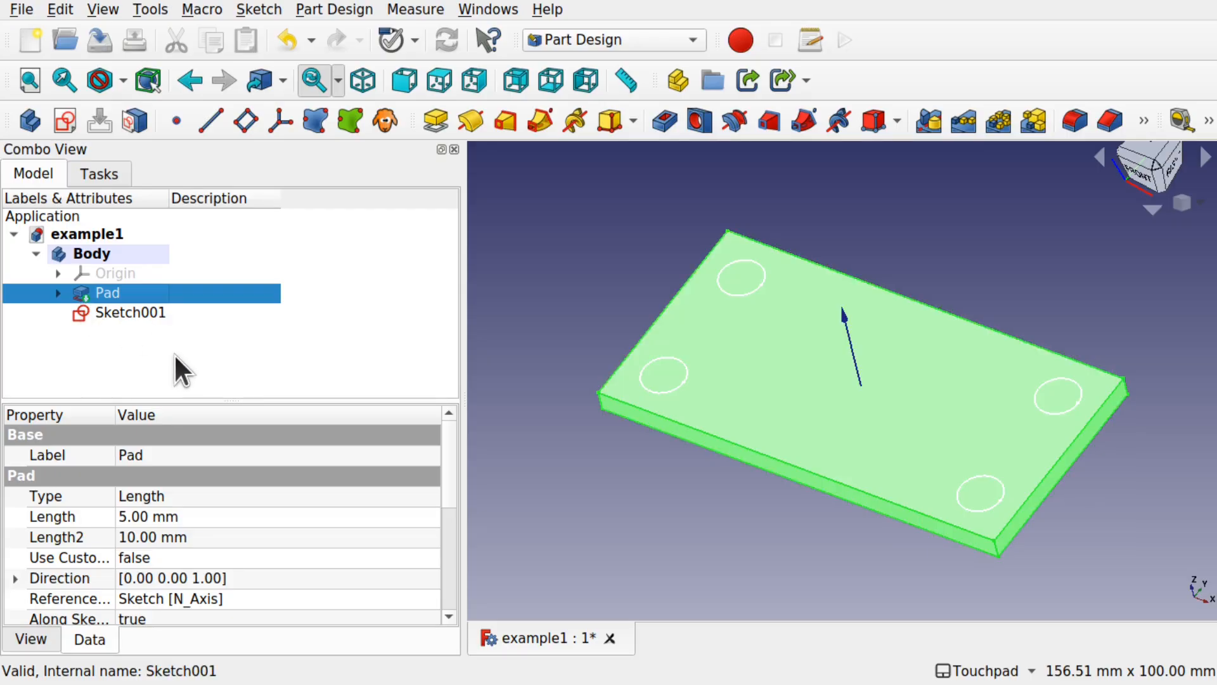
click(134, 311)
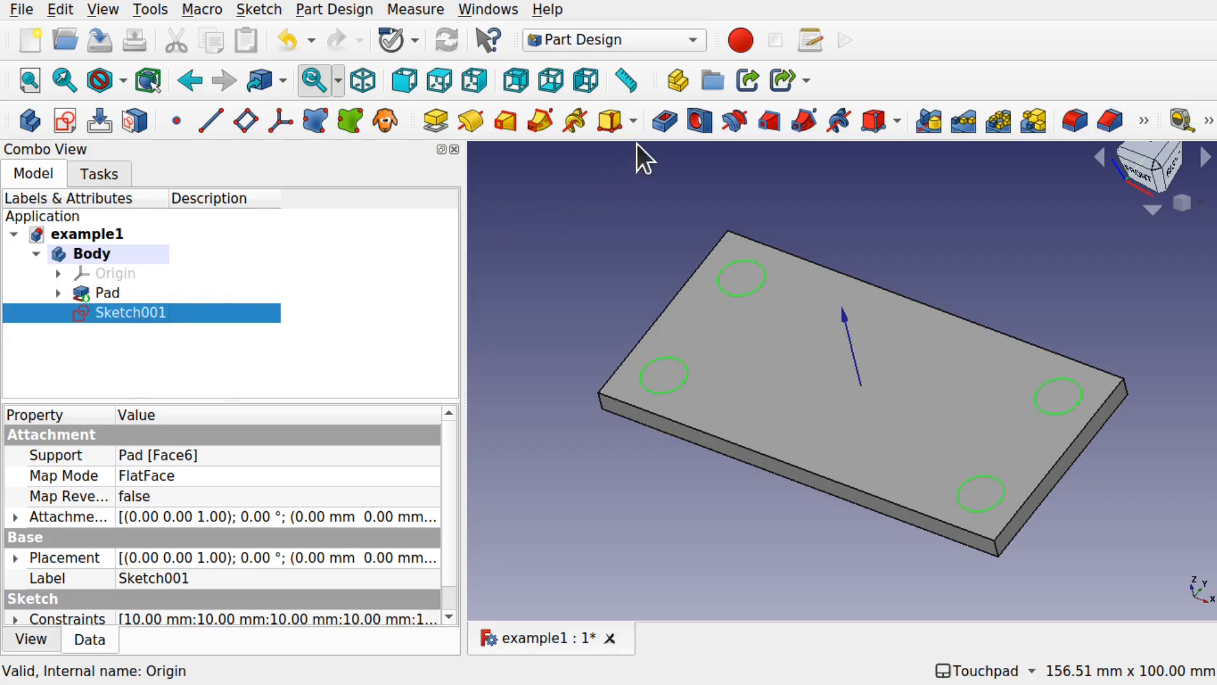
click(329, 5)
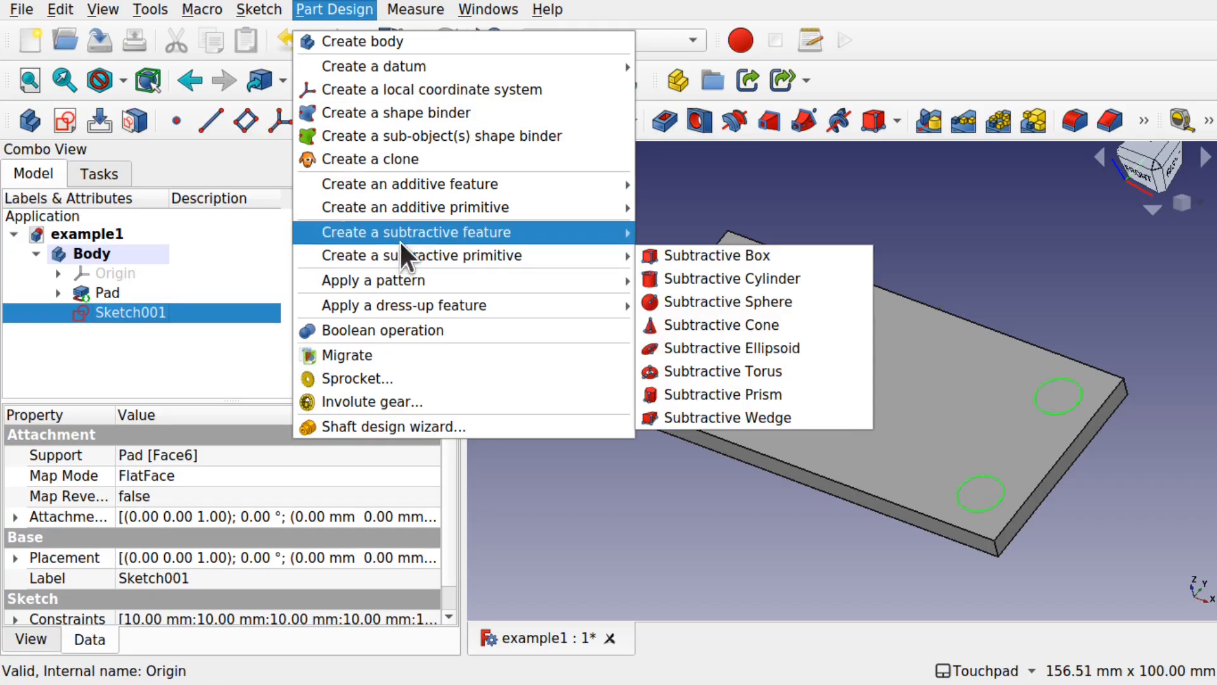
mouse_move(447, 210)
mouse_move(447, 236)
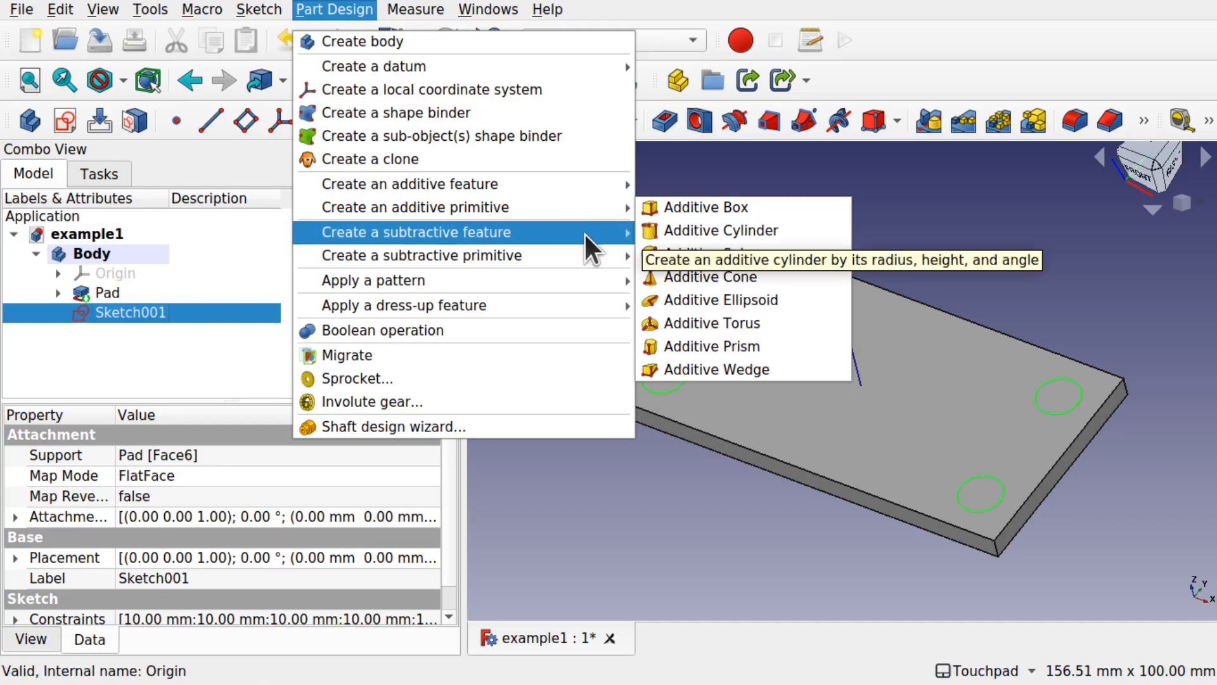
click(669, 231)
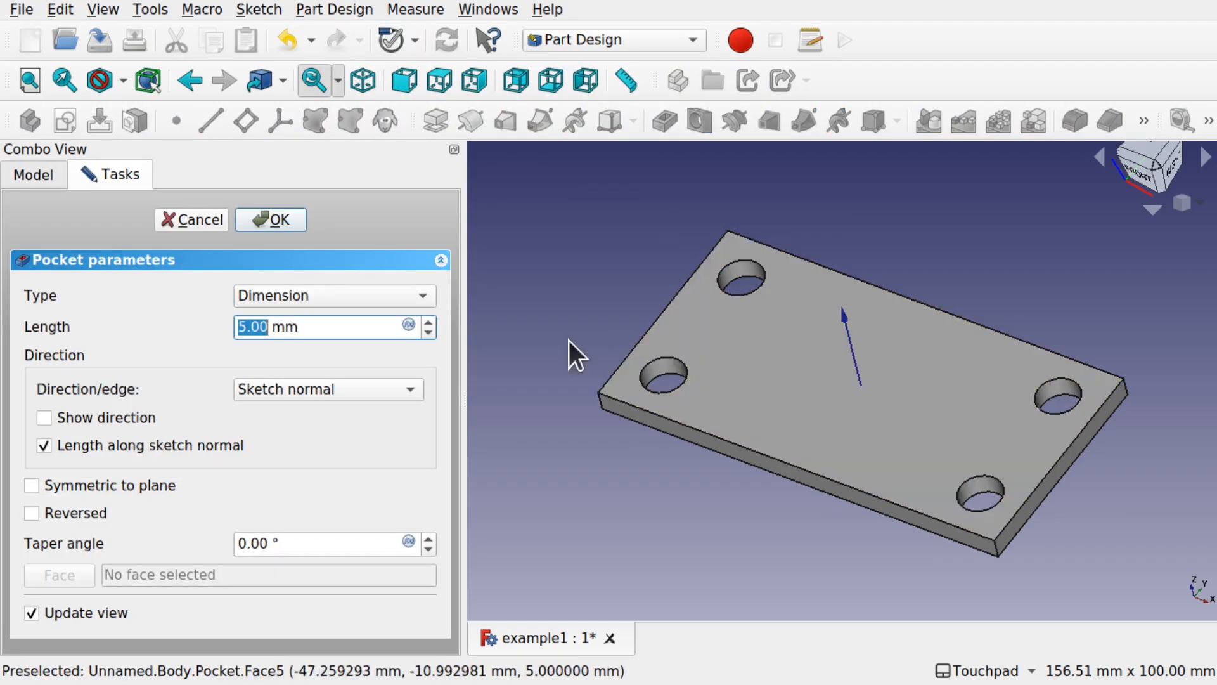
drag(237, 326, 263, 327)
text(1)
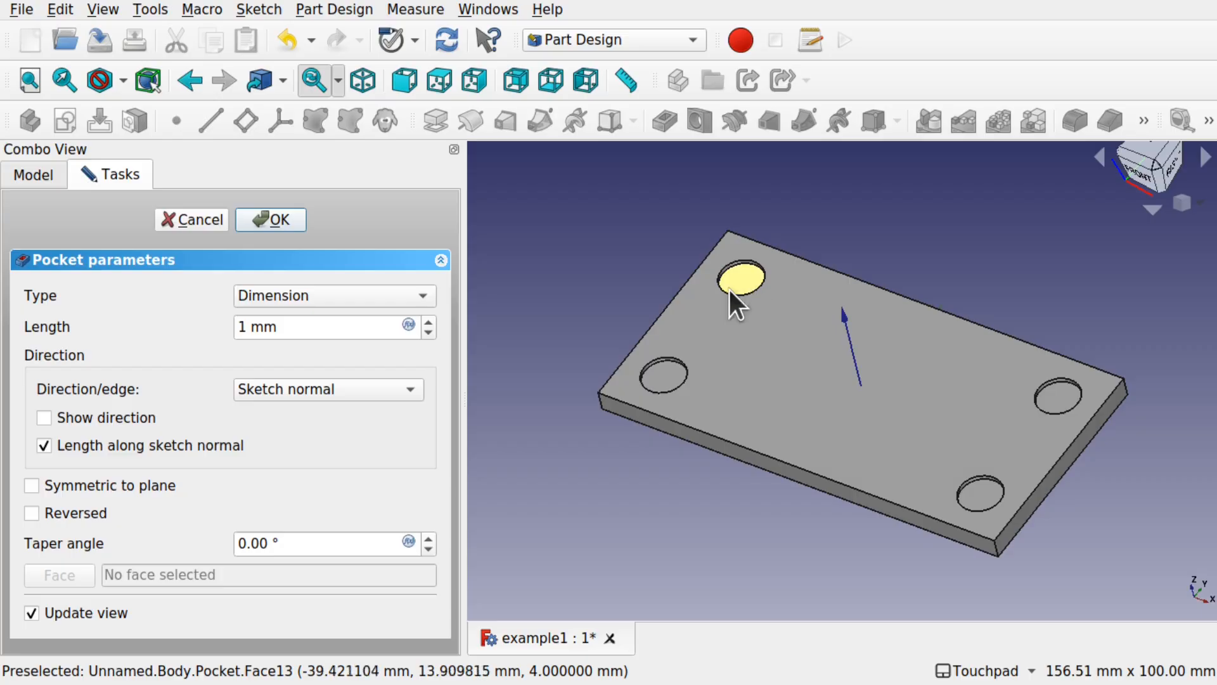
Change the pocket's type to To first and accept the feature.
click(329, 296)
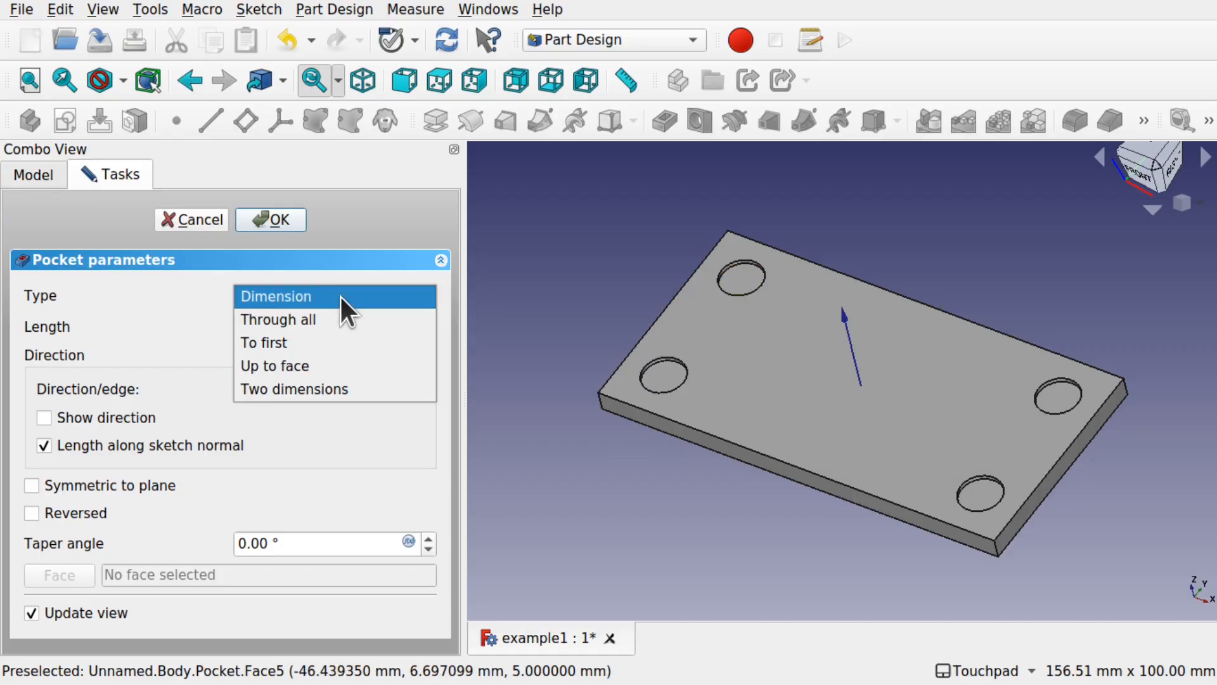
click(331, 343)
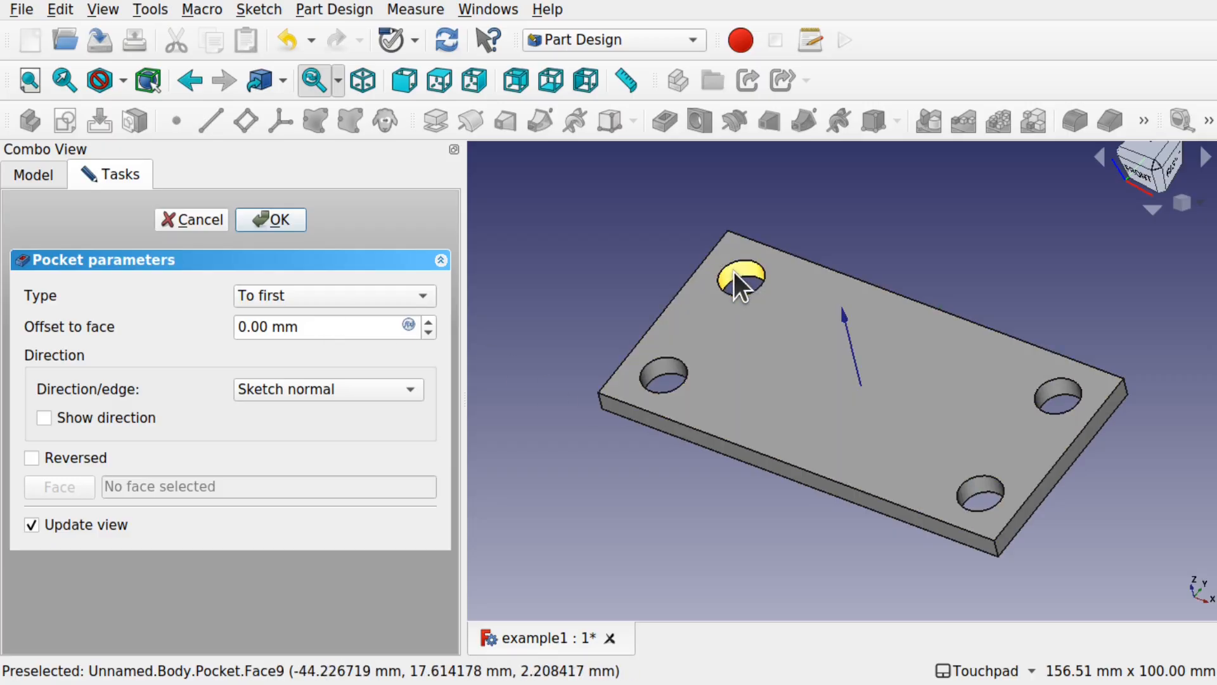
alt+drag(718, 418, 846, 250)
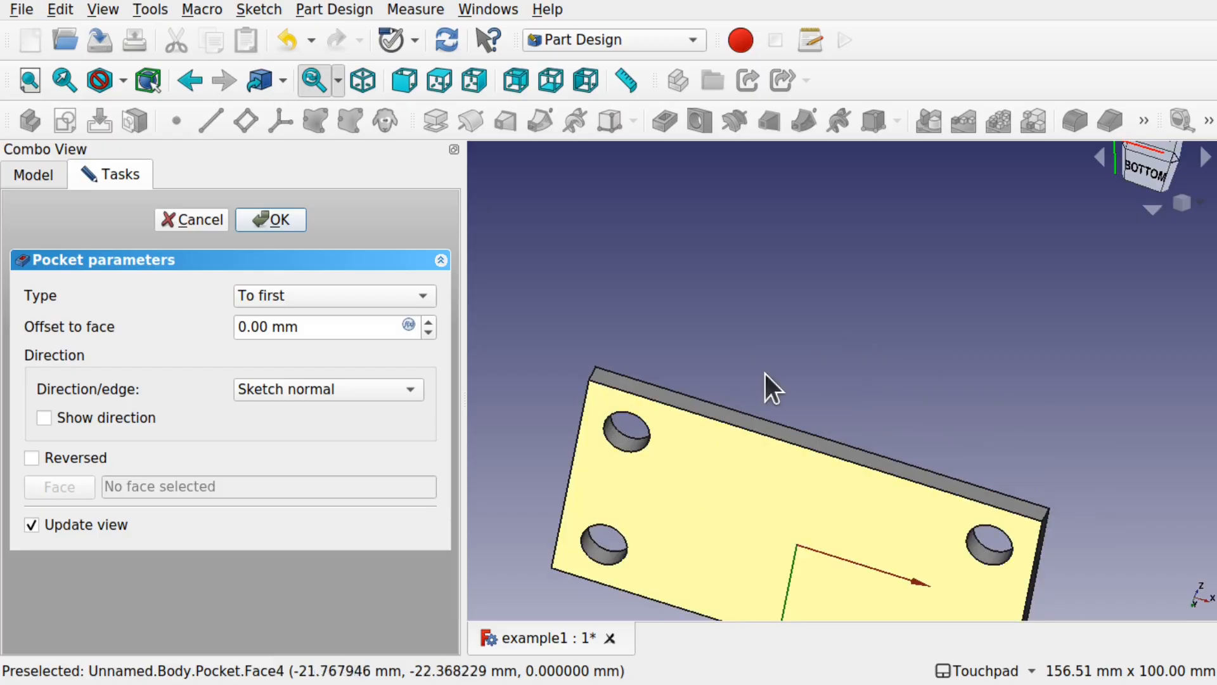
mouse_move(766, 386)
alt+mouse_down()
mouse_move(709, 497)
mouse_move(786, 404)
mouse_move(743, 389)
alt+mouse_up()
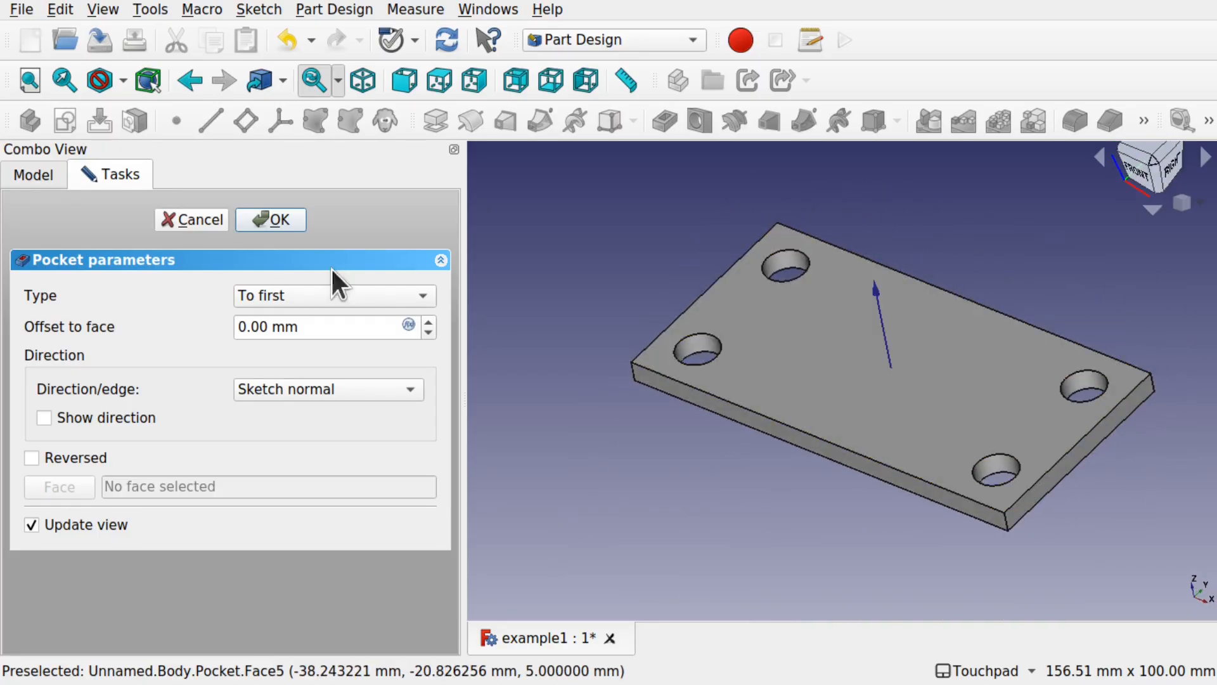
click(278, 221)
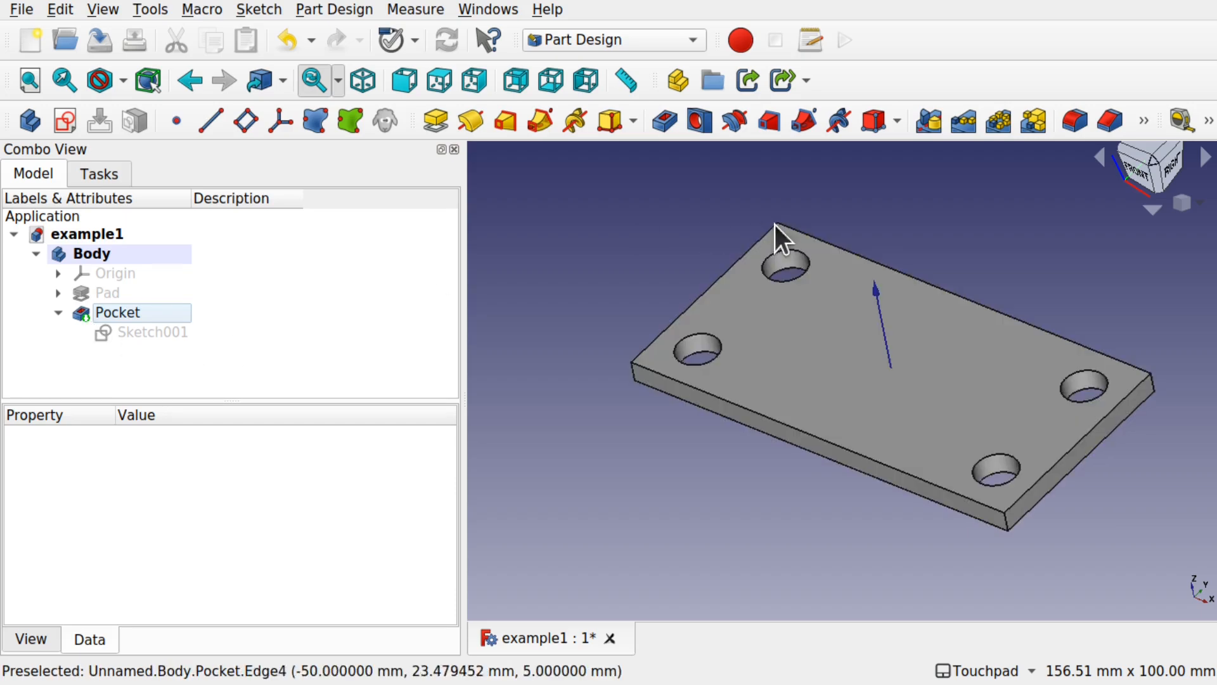
mouse_move(780, 242)
alt+mouse_down()
mouse_move(775, 281)
mouse_move(800, 241)
alt+mouse_up()
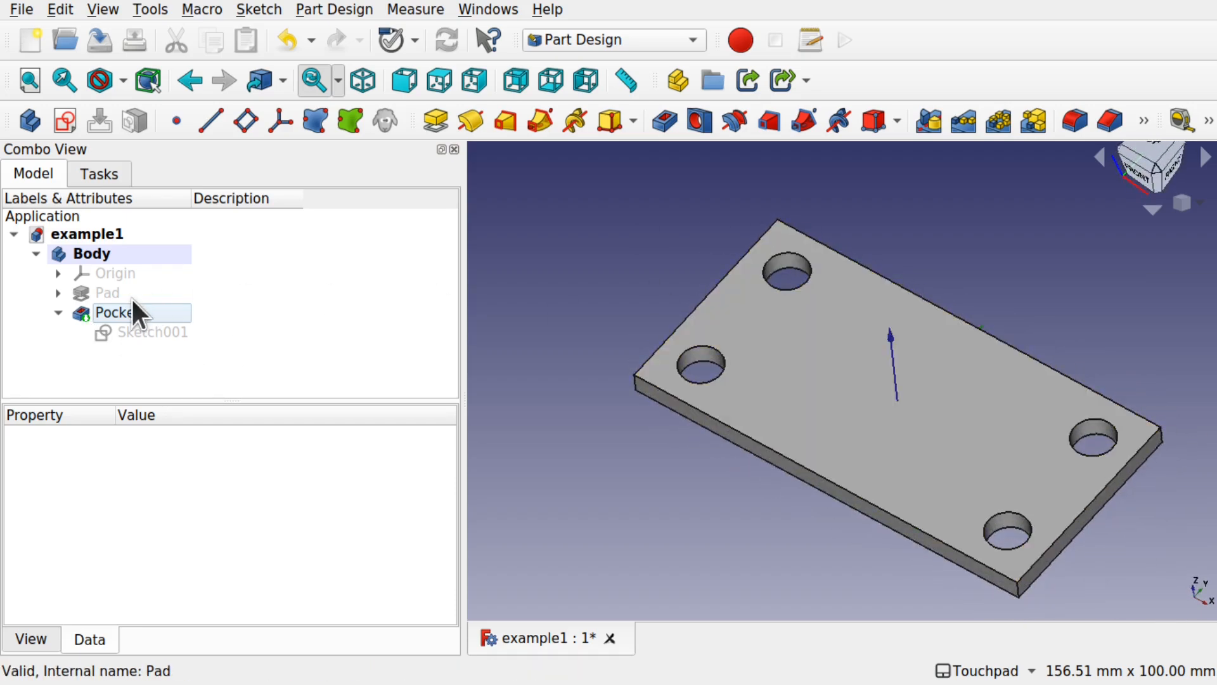
double_click(119, 312)
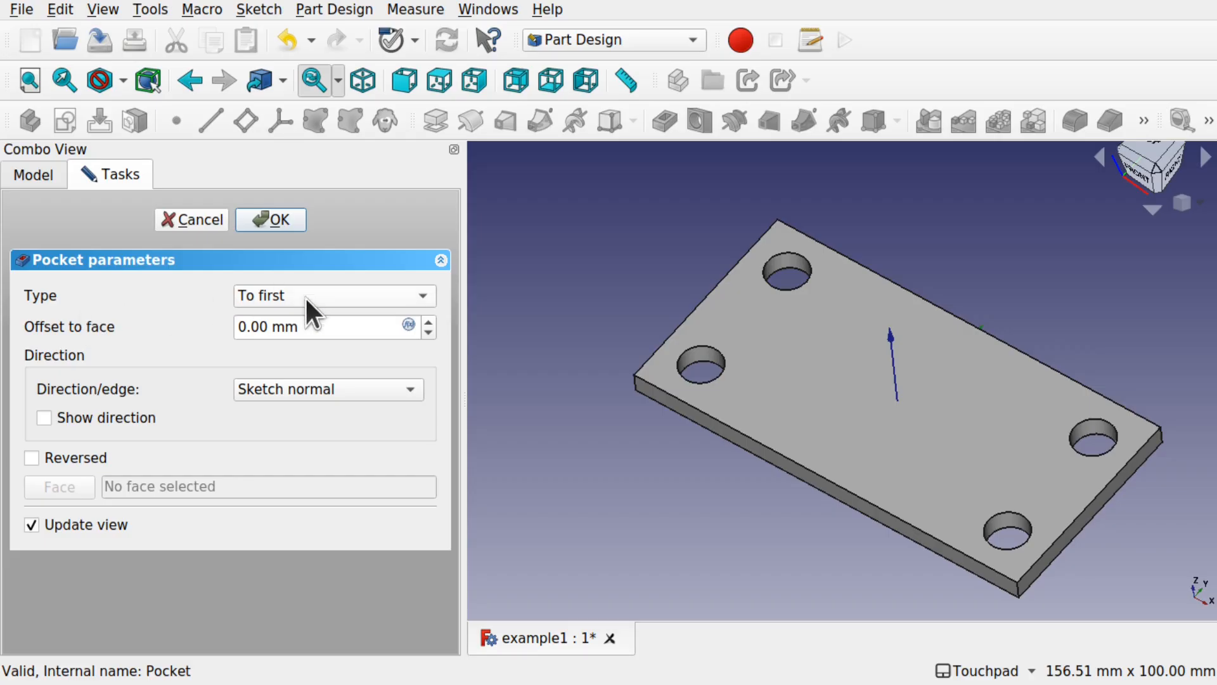
click(305, 295)
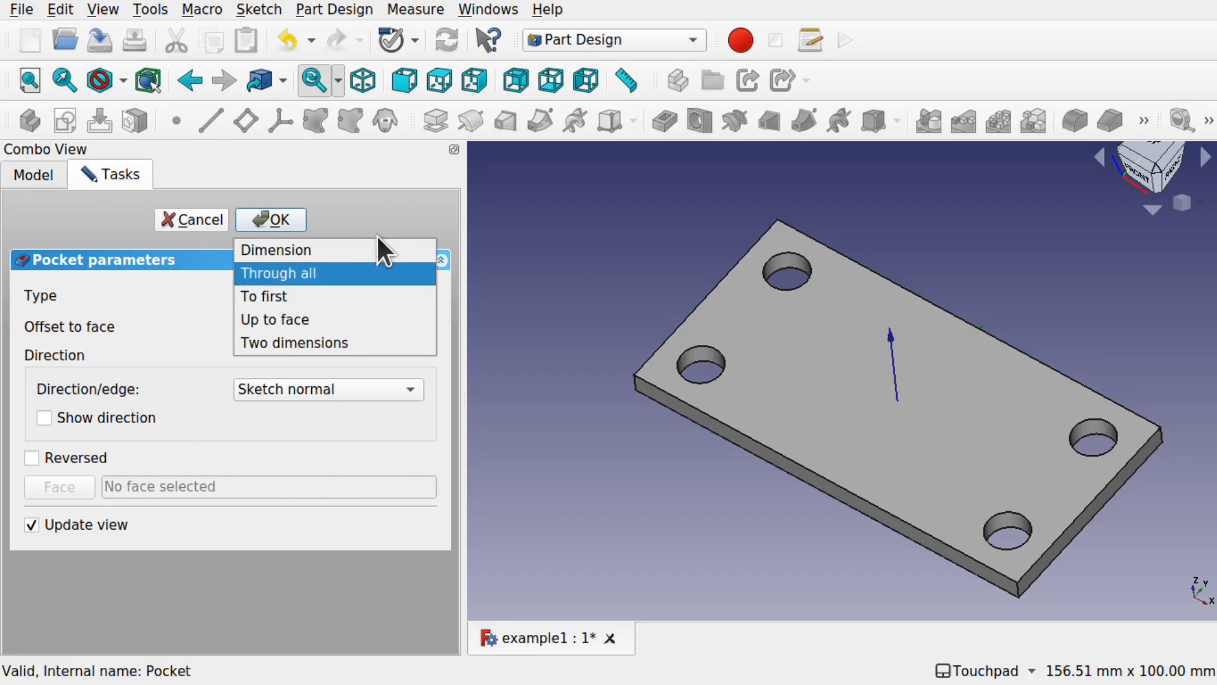
click(360, 220)
click(196, 219)
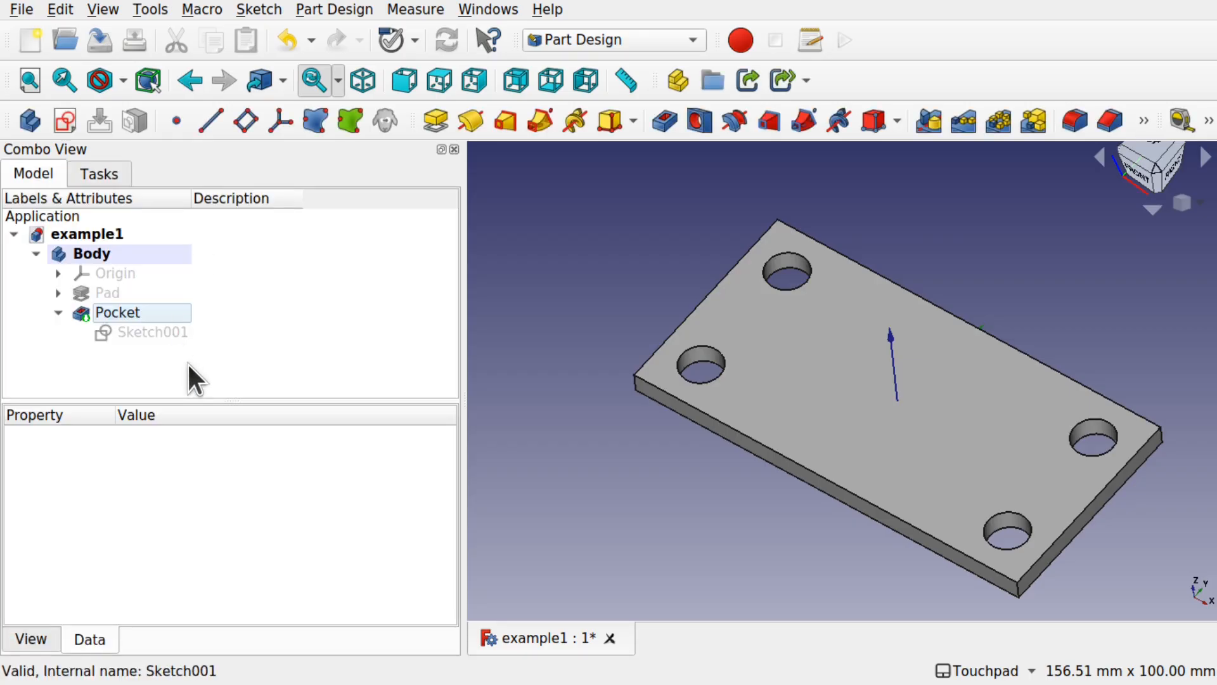
Examine the upright rib and base plate of the reference model modeltomake from the top, the front and oblique angles.
alt+drag(976, 324, 1027, 318)
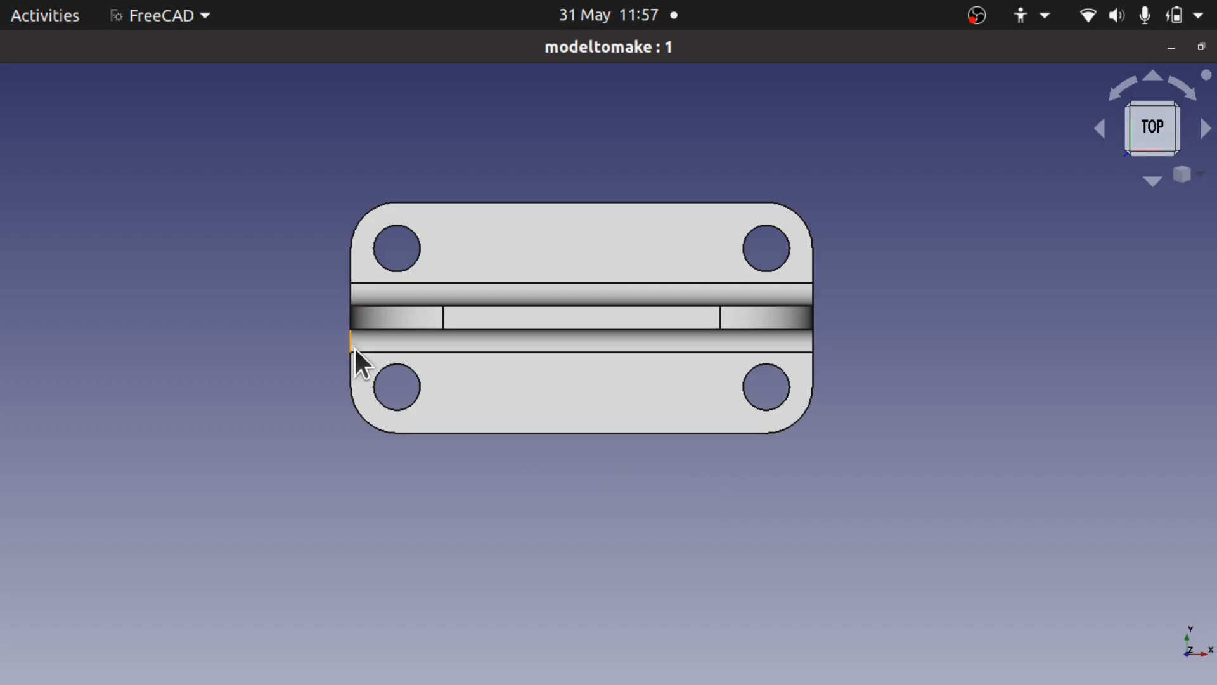
middle_drag(524, 407, 486, 321)
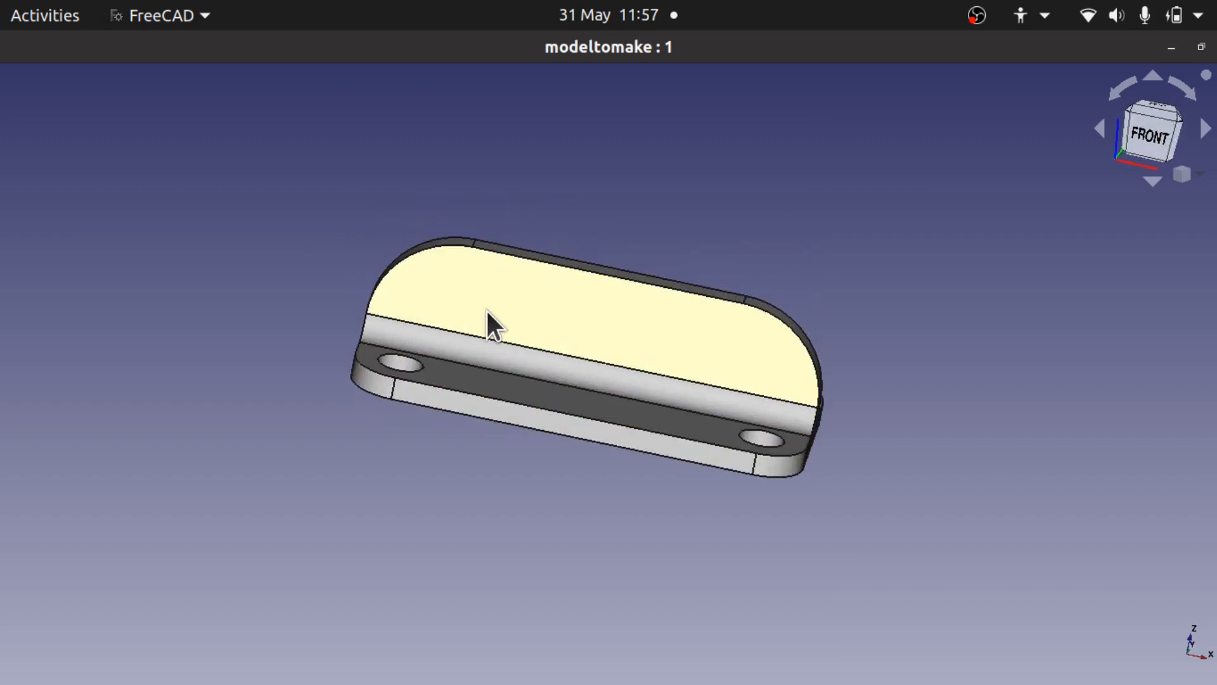
middle_drag(651, 215, 596, 306)
click(1152, 143)
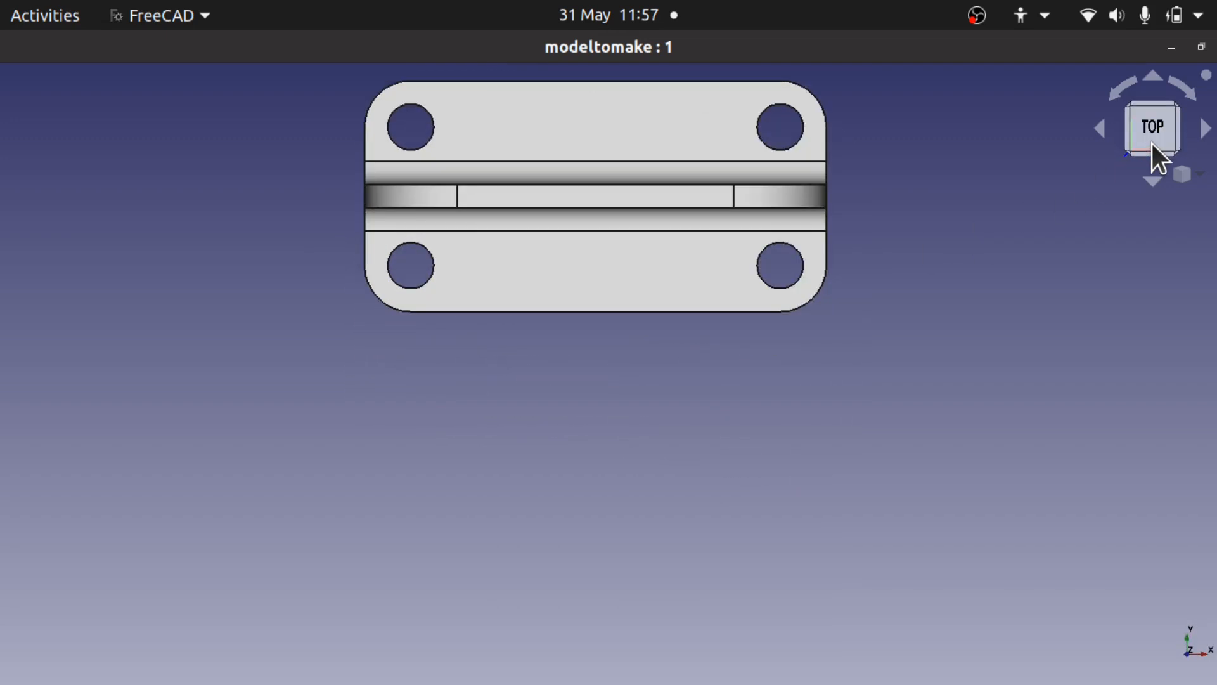
middle_drag(902, 209, 900, 298)
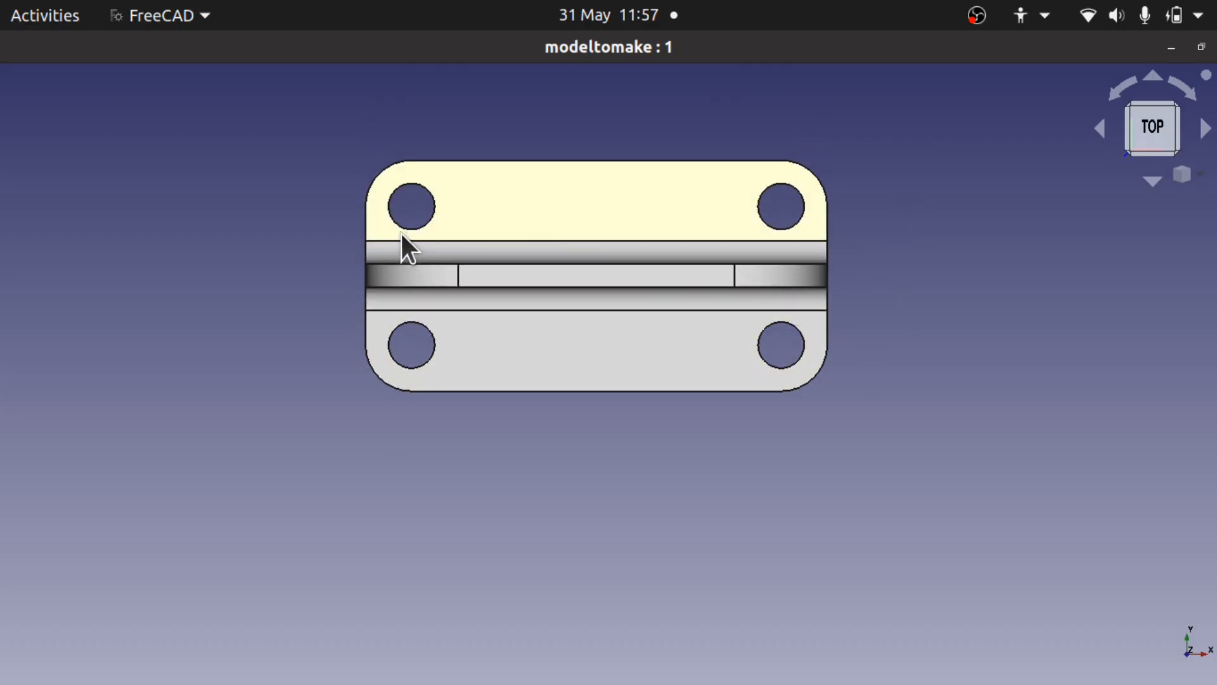
middle_drag(402, 245, 478, 348)
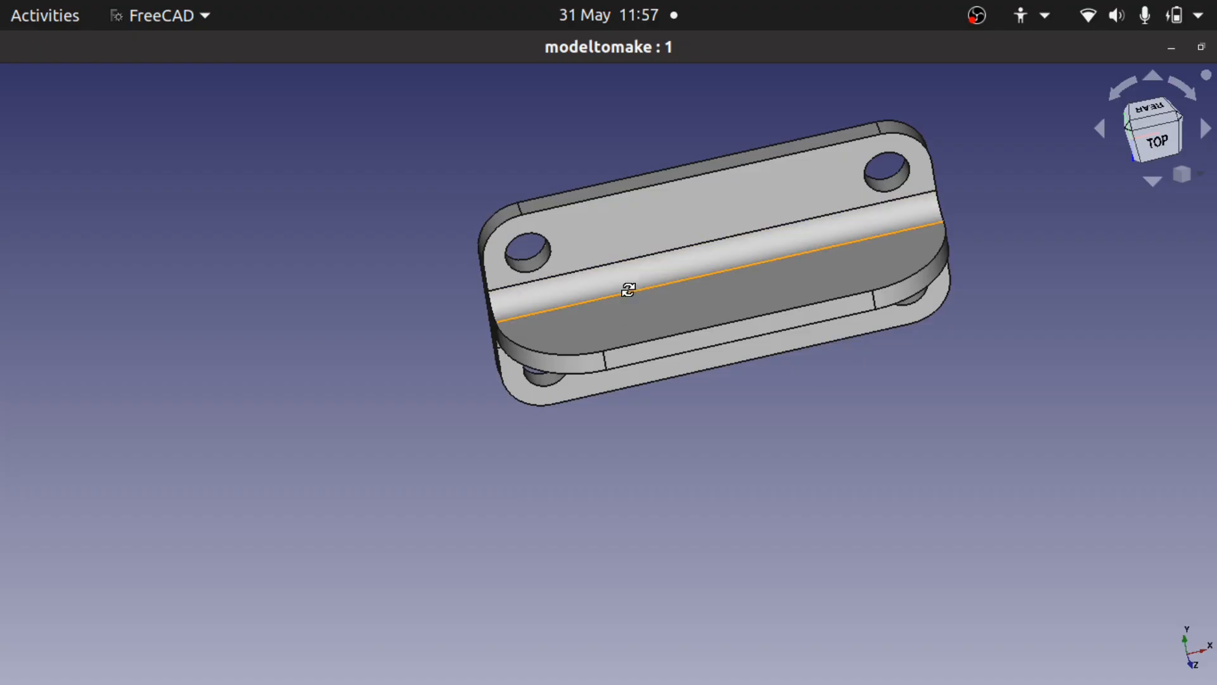
middle_drag(628, 287, 657, 355)
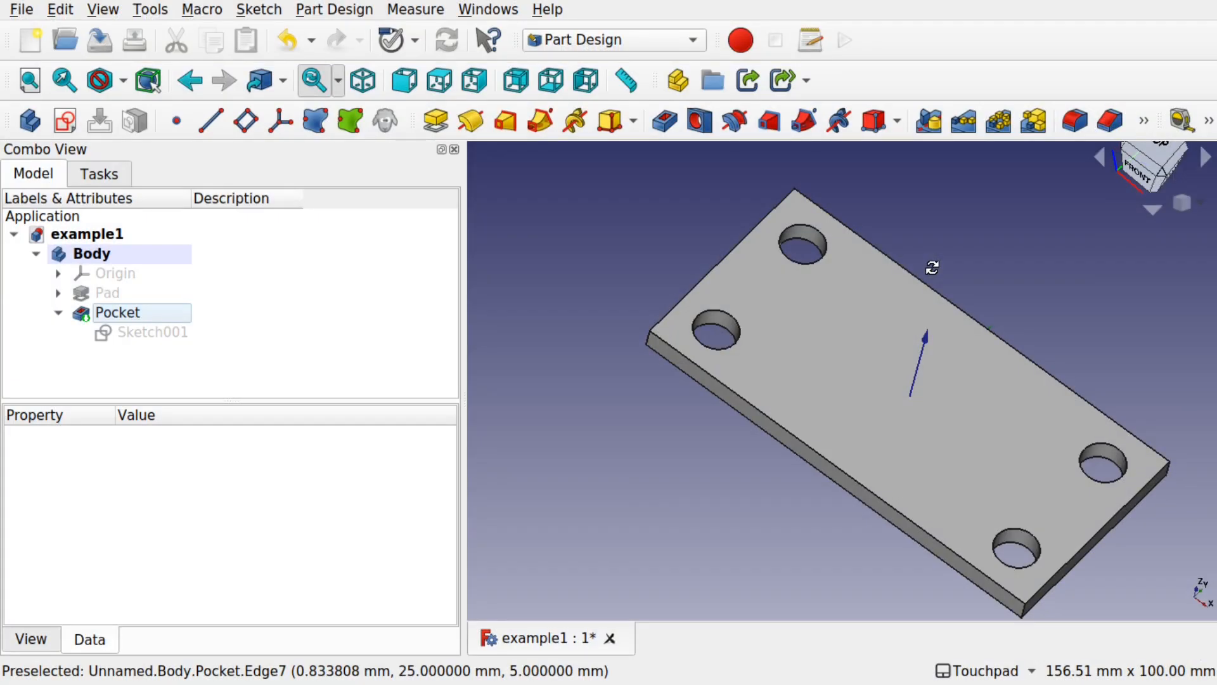
Save the example1 document containing the plate with the four pocketed holes.
middle_drag(932, 268, 943, 361)
key(ctrl+s)
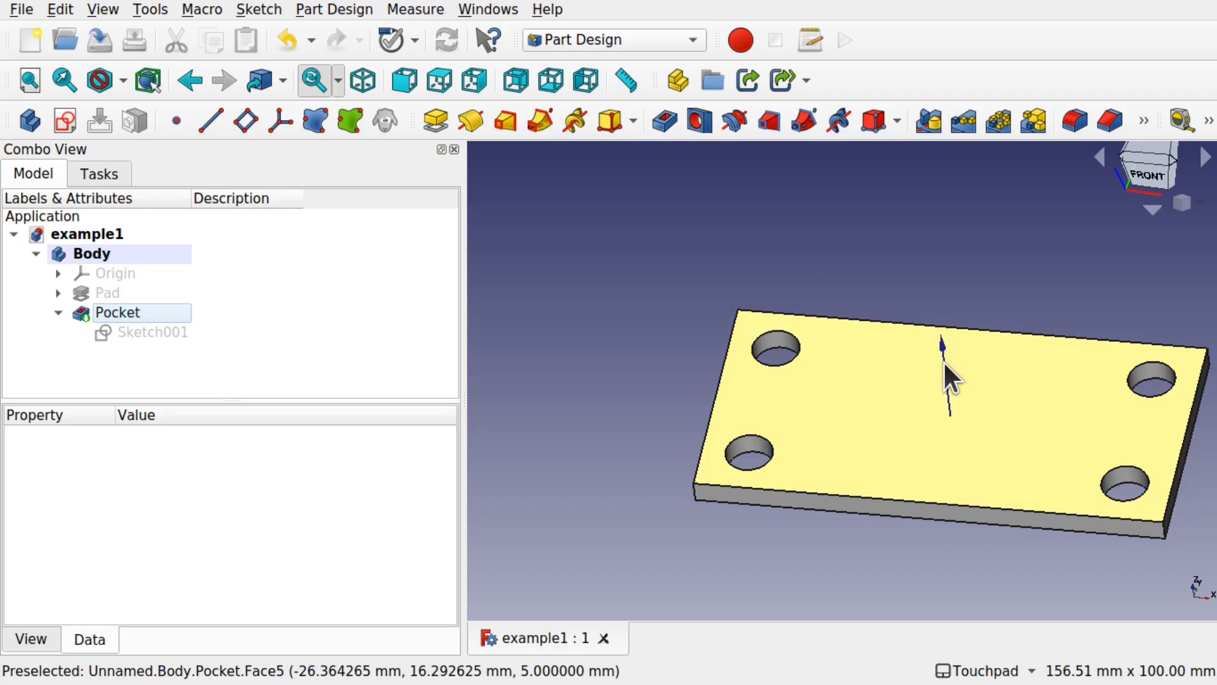
Start a new sketch on the plate's top face.
middle_drag(943, 360, 830, 369)
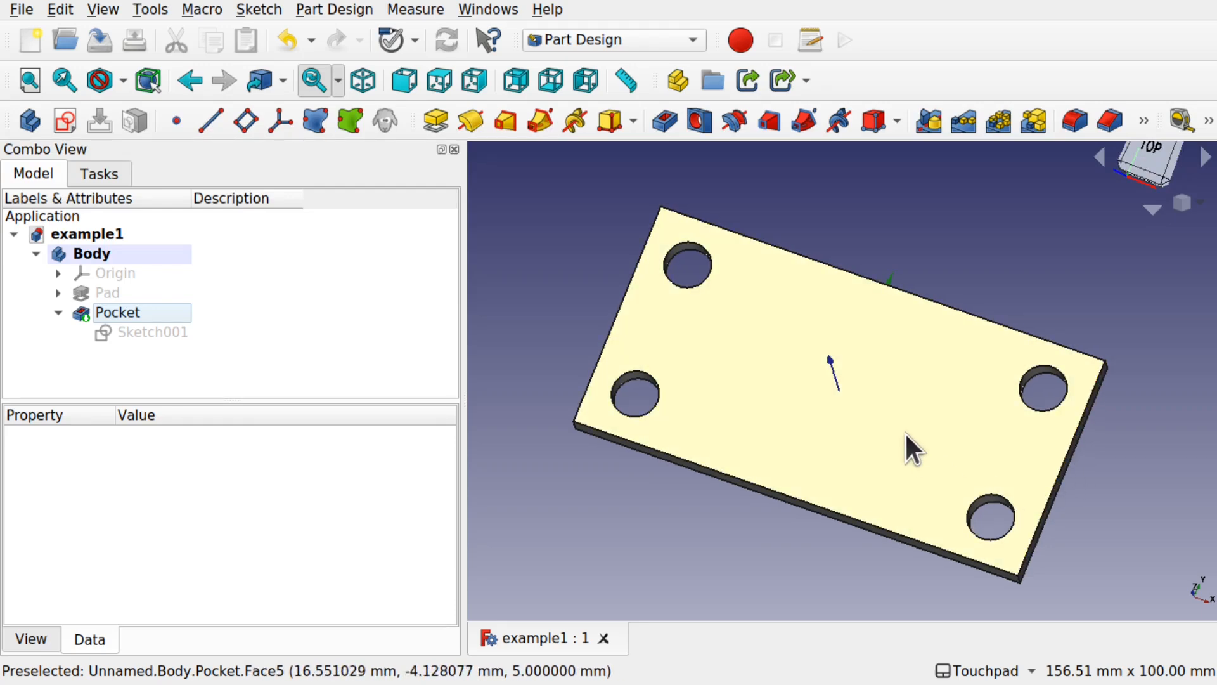
middle_drag(910, 448, 834, 465)
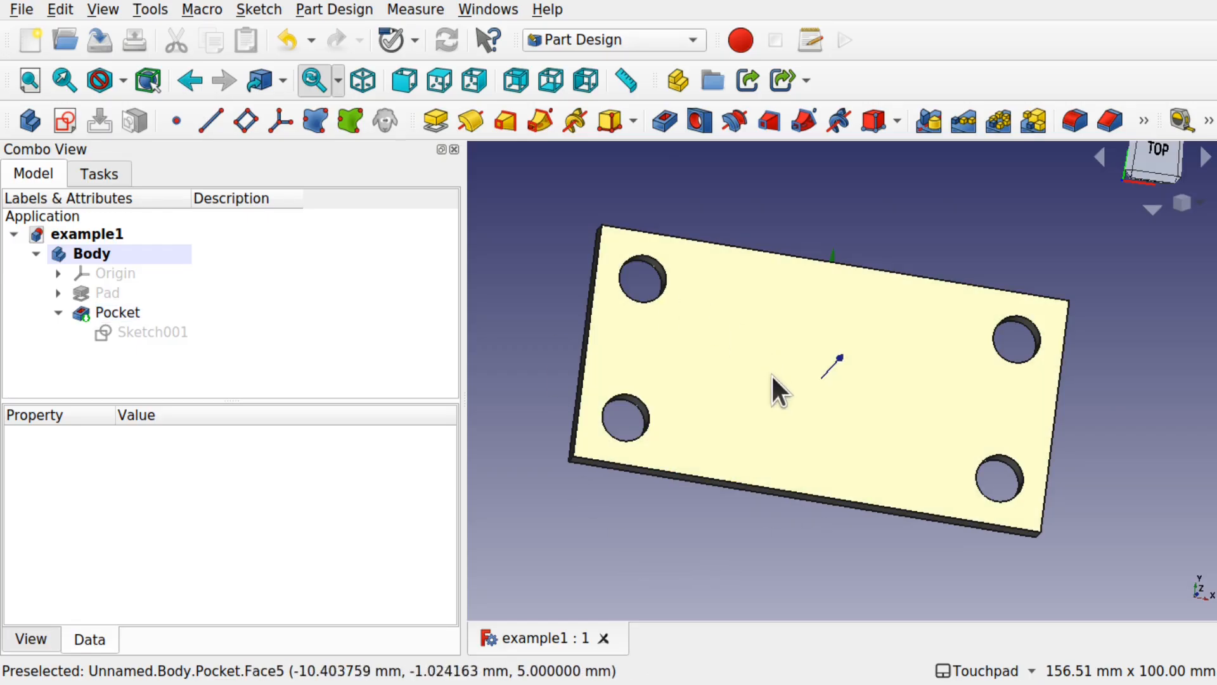
click(771, 374)
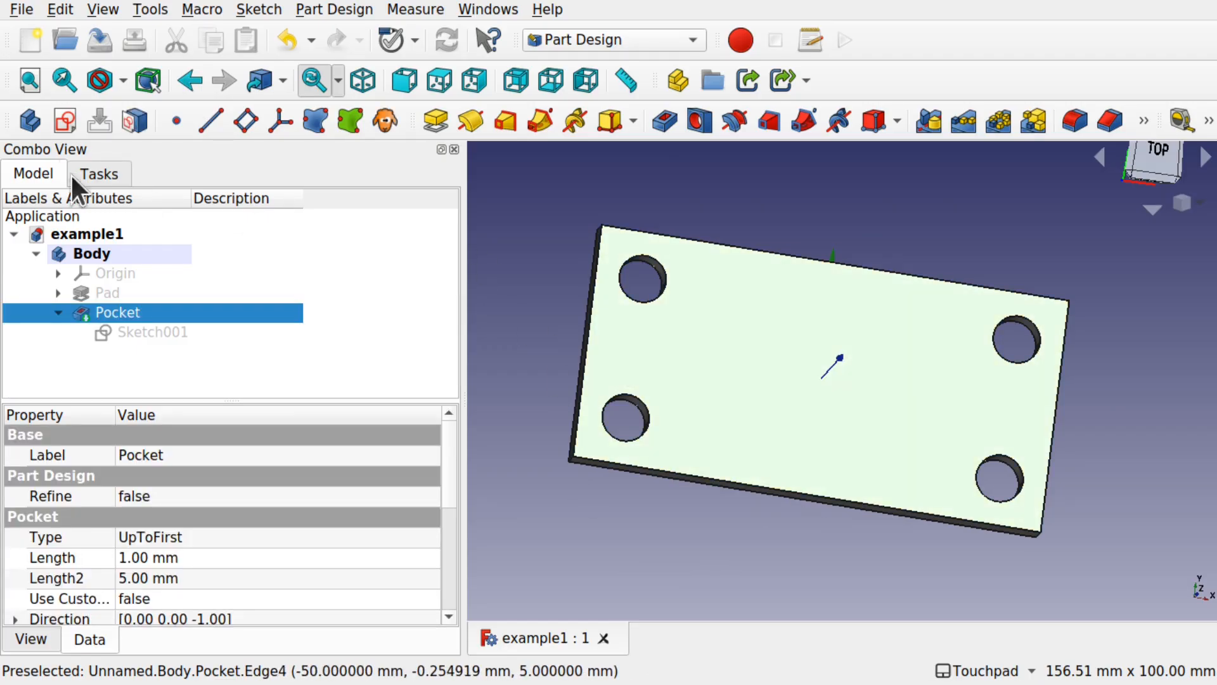
click(66, 124)
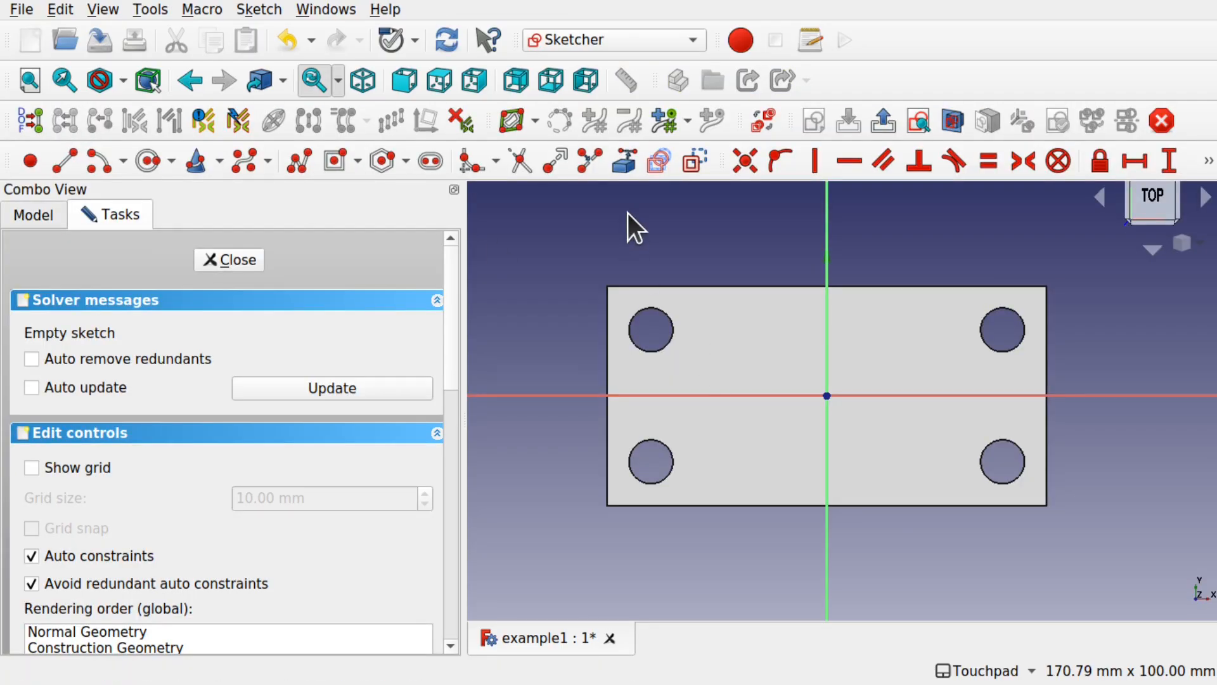
Link the plate's two short edges into the sketch as external geometry.
click(627, 166)
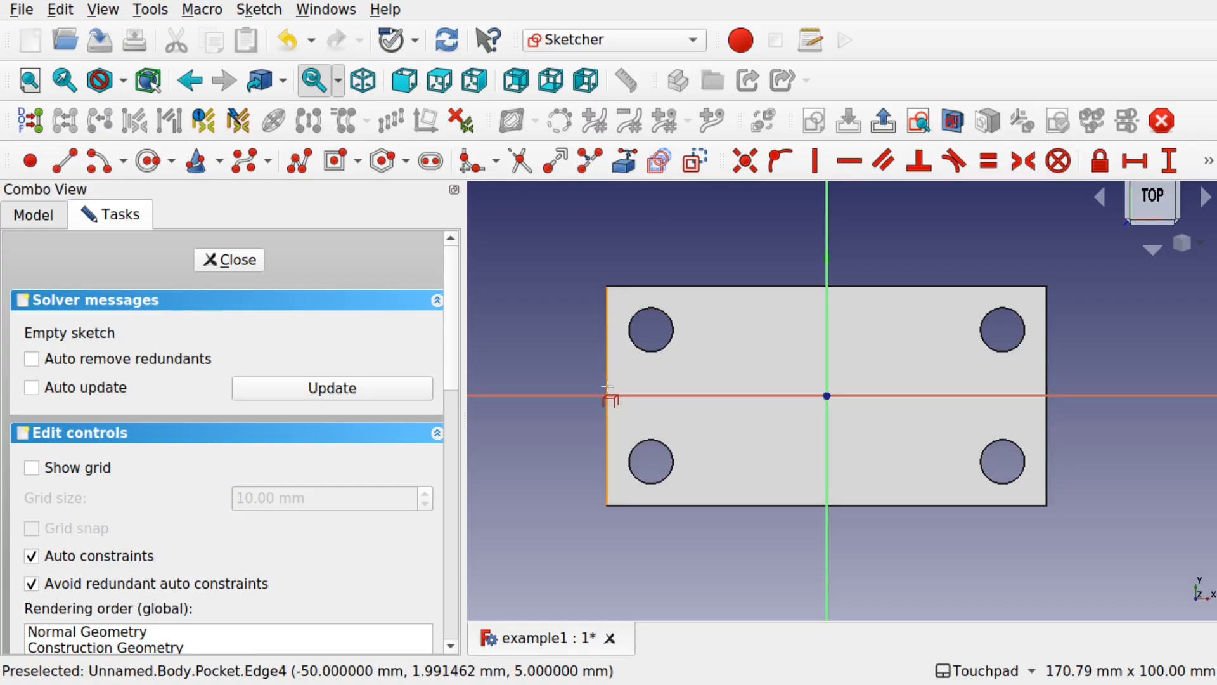
click(607, 386)
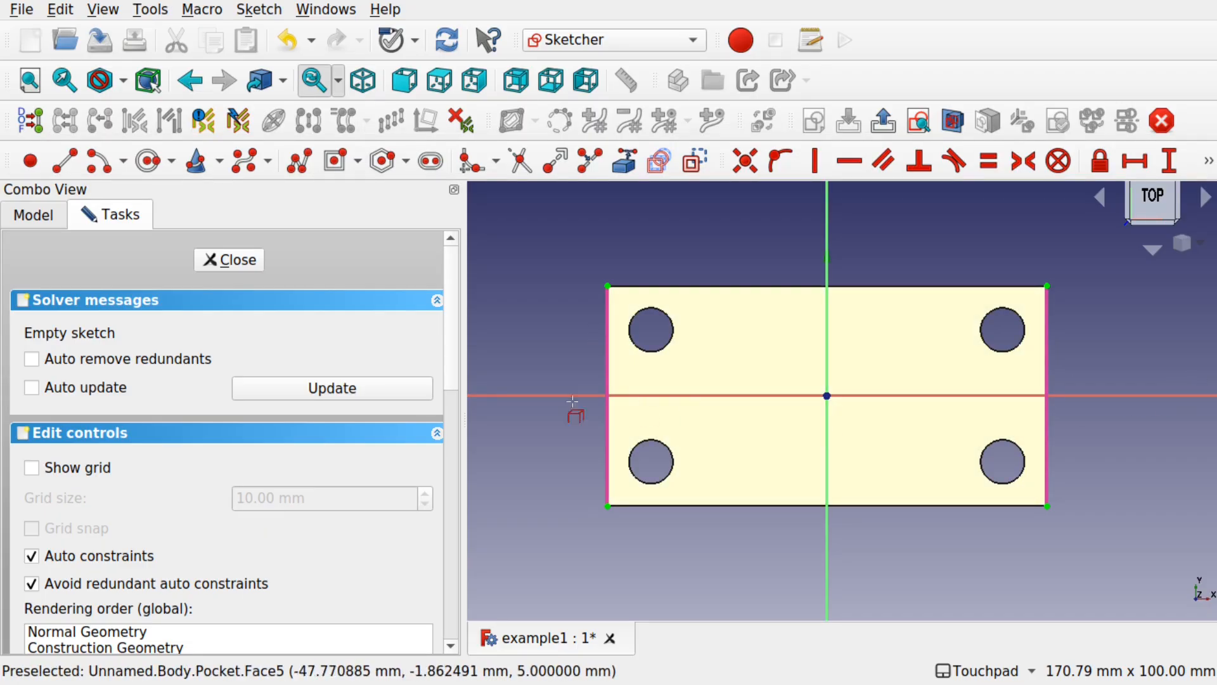
scroll(446, 326, down, 5)
scroll(459, 448, down, 5)
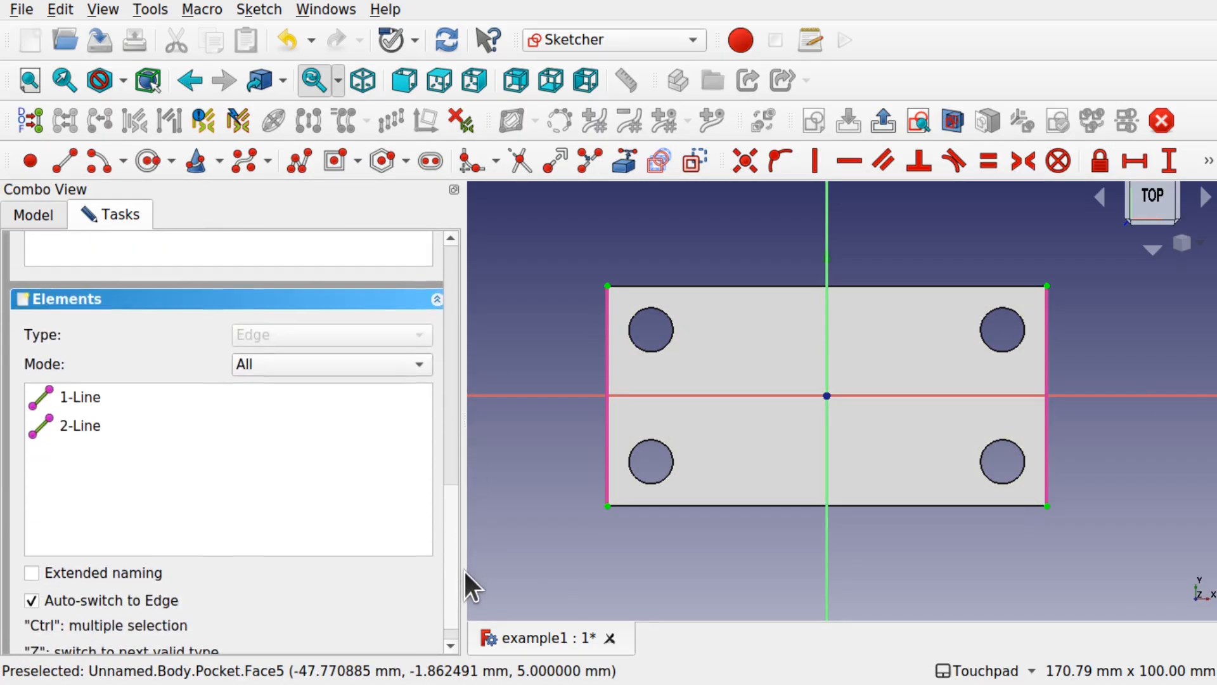
scroll(160, 455, up, 2)
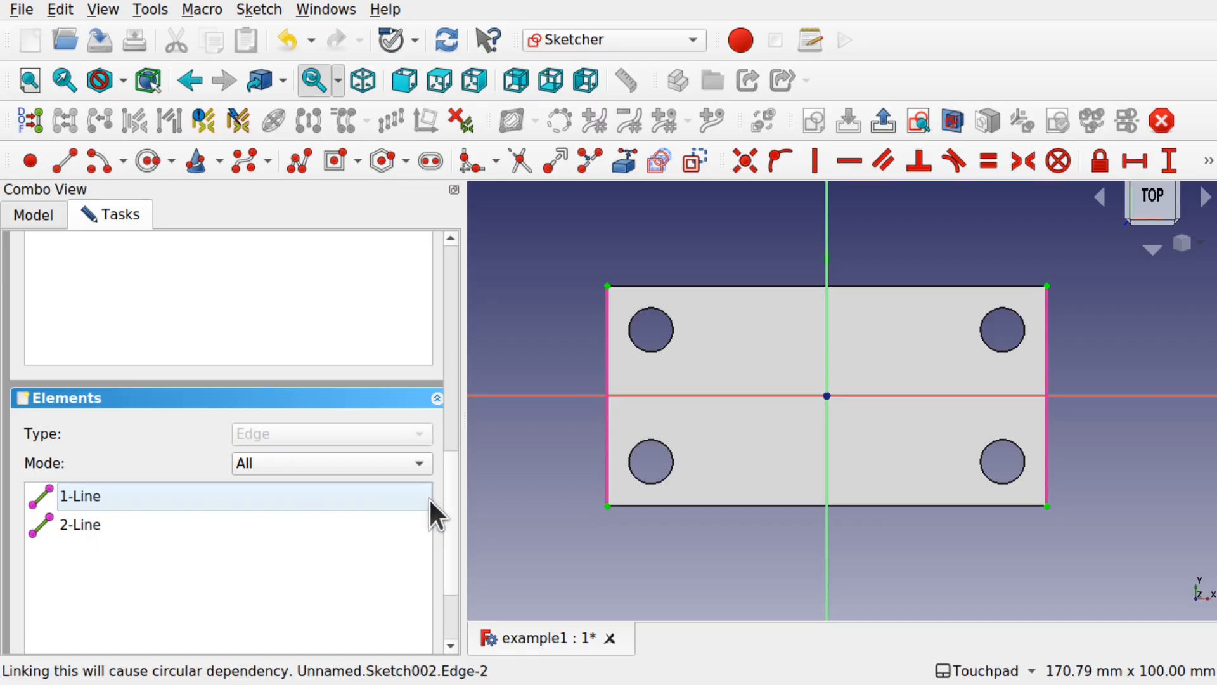
scroll(447, 482, up, 5)
drag(444, 381, 440, 378)
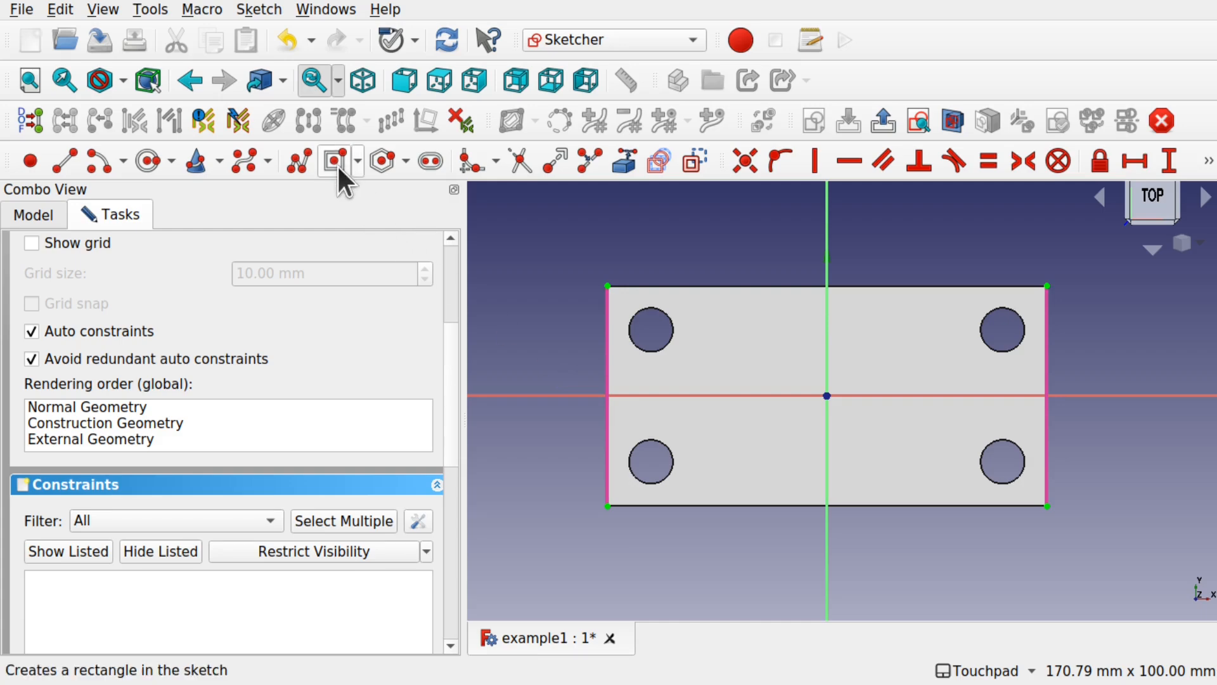
Draw a rectangle across the full plate length, with opposite corners on the two external edges and between the upper and lower hole centres.
click(358, 162)
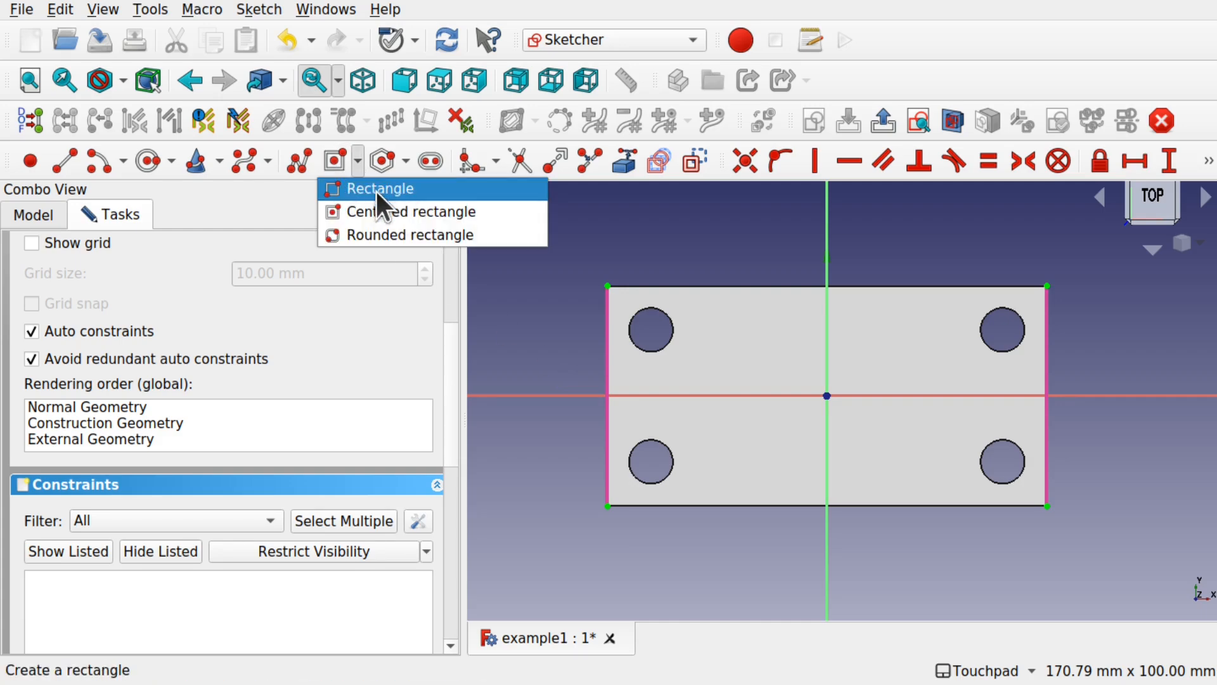
click(377, 190)
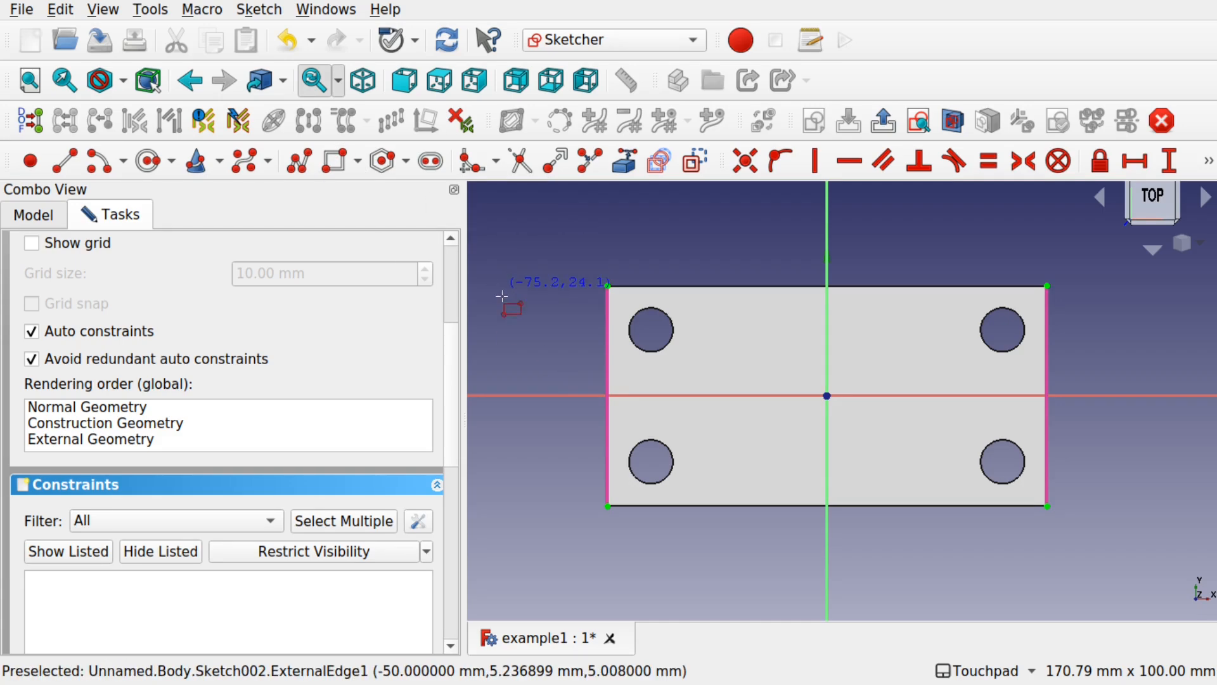
click(608, 368)
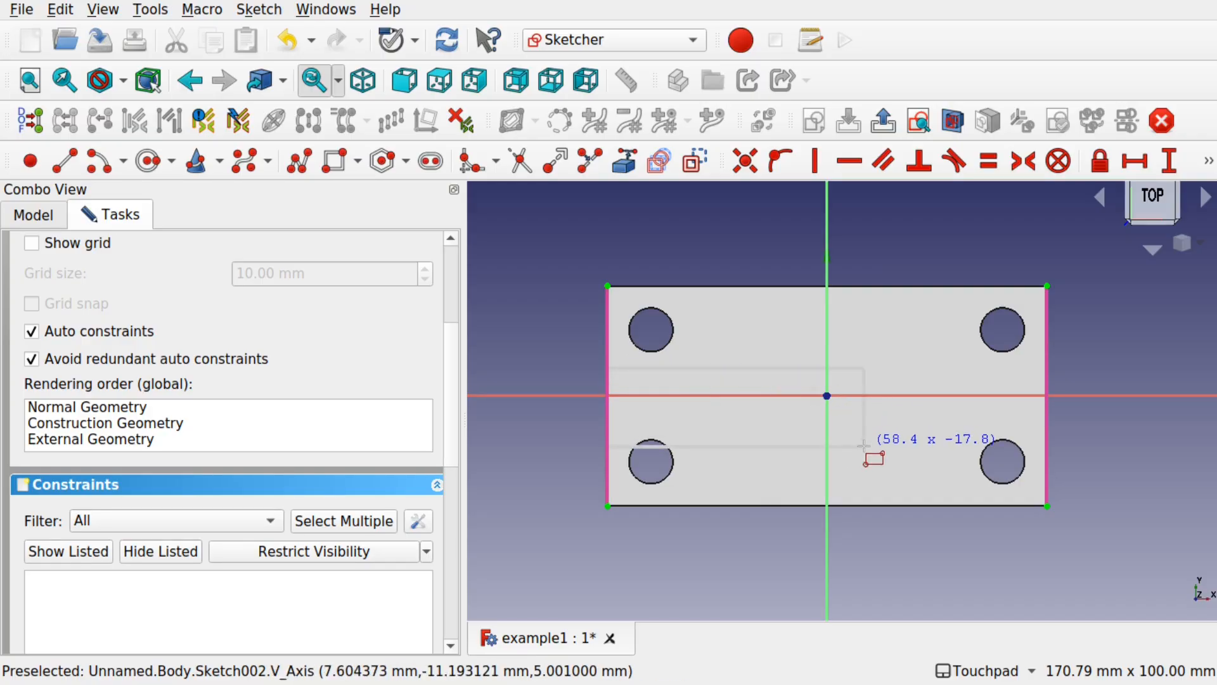
click(1047, 453)
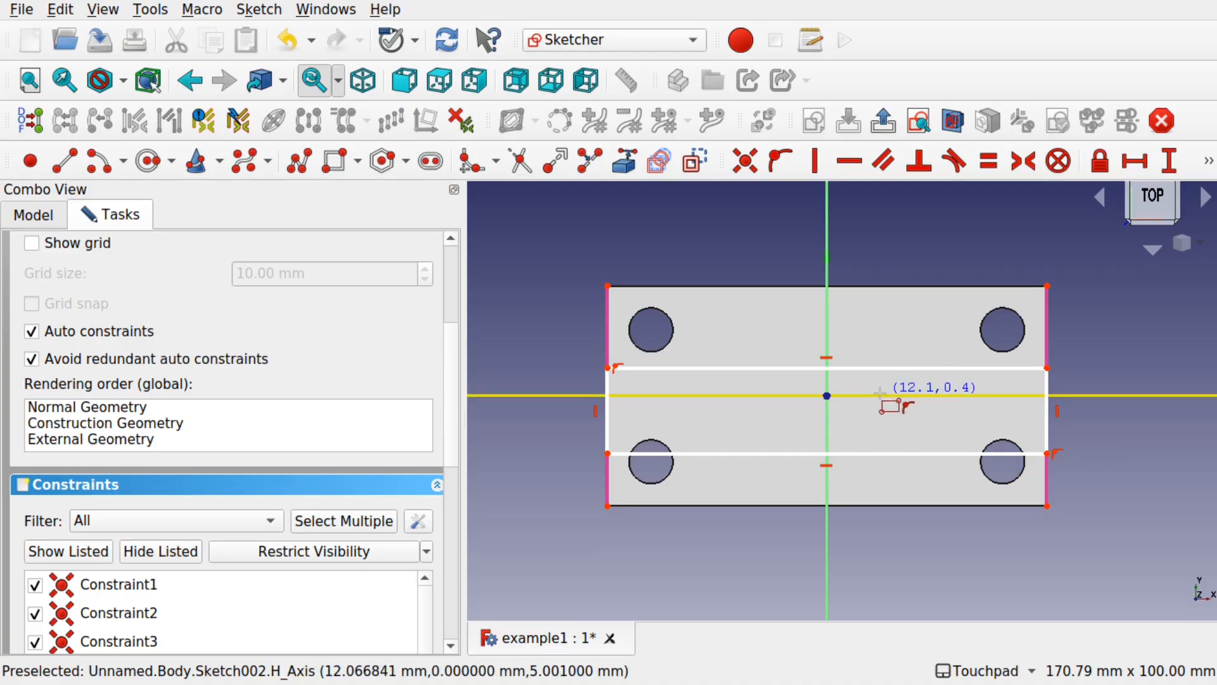
click(868, 430)
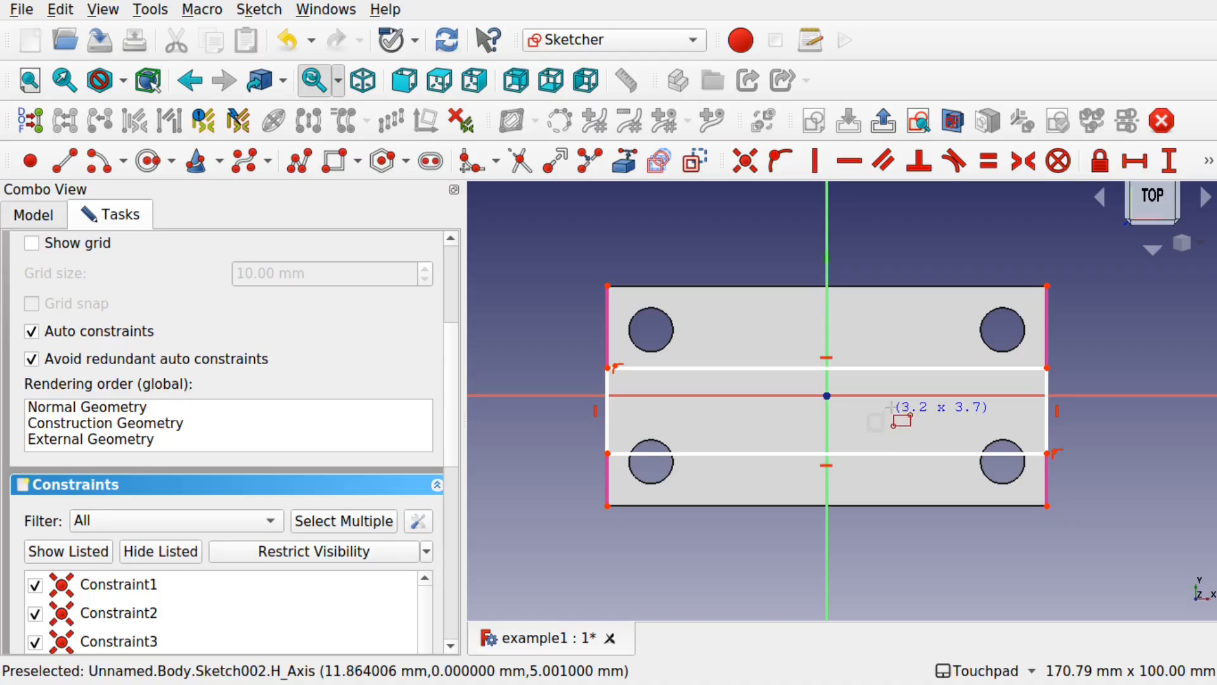
key(Escape)
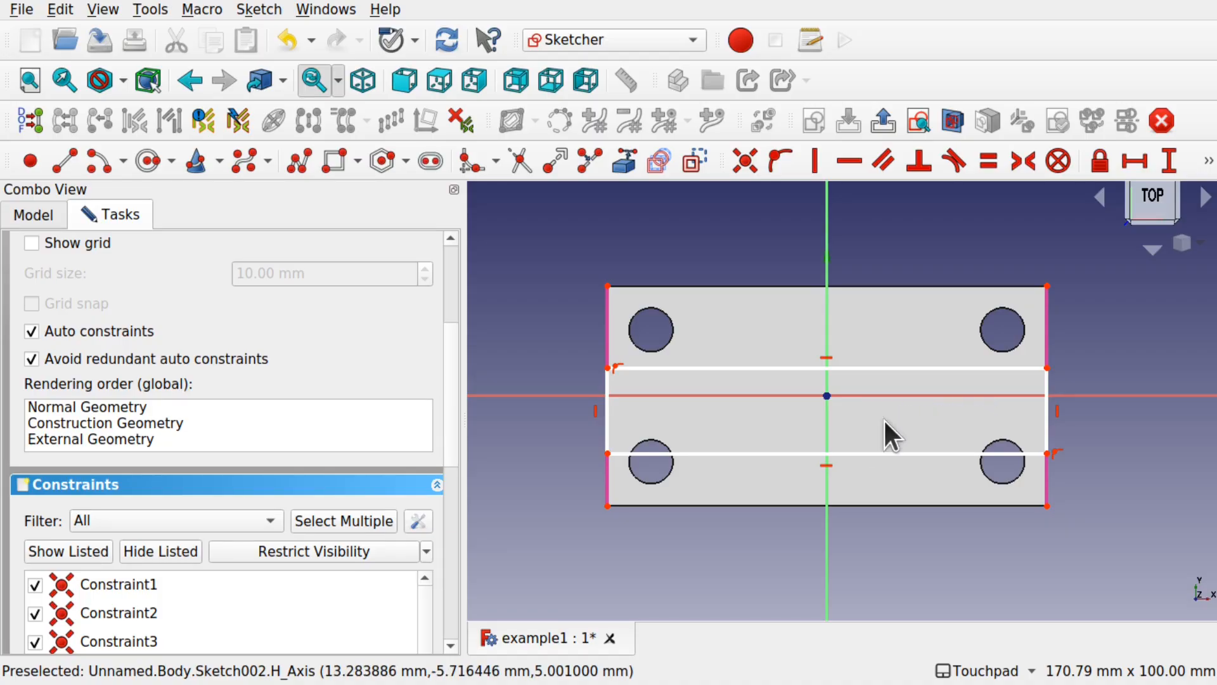
Make the rectangle's two right-hand corners symmetric about the horizontal sketch axis.
click(1048, 368)
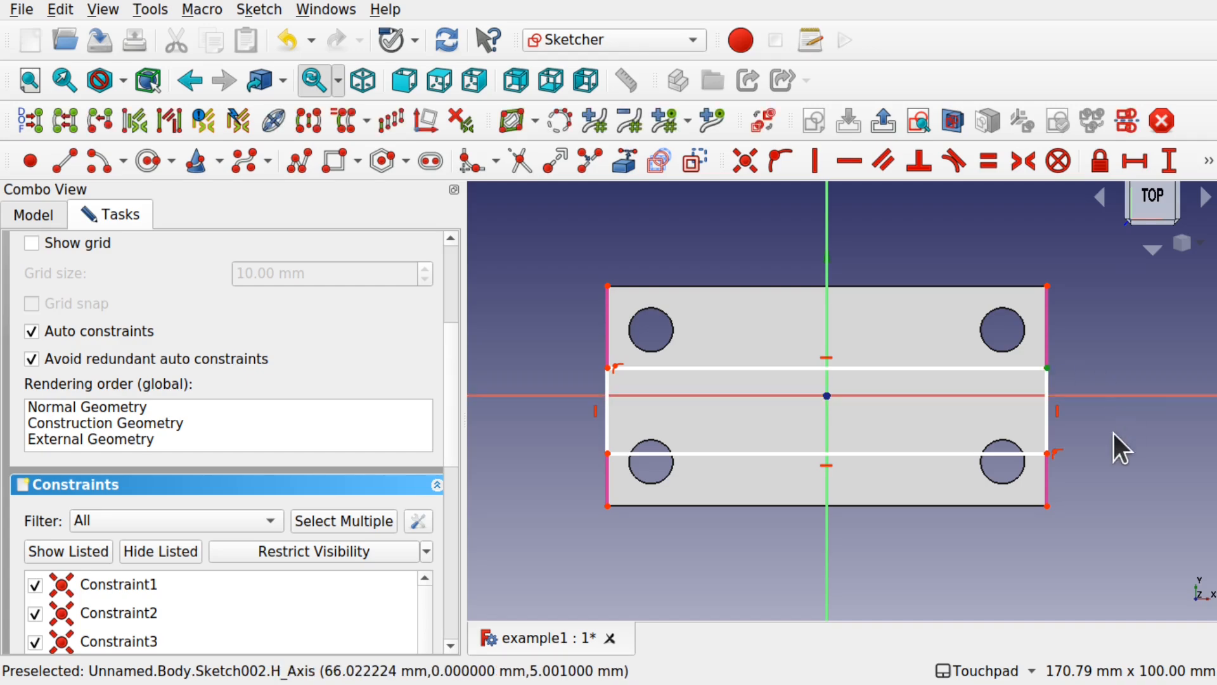
click(1047, 453)
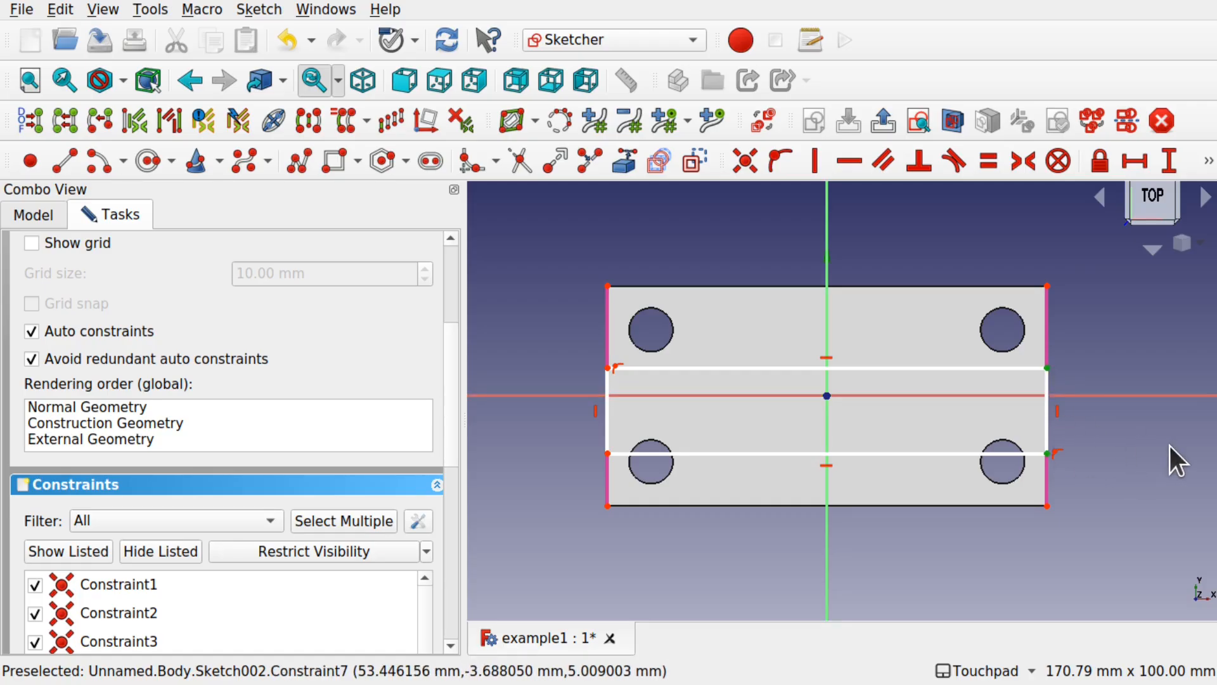
click(1110, 393)
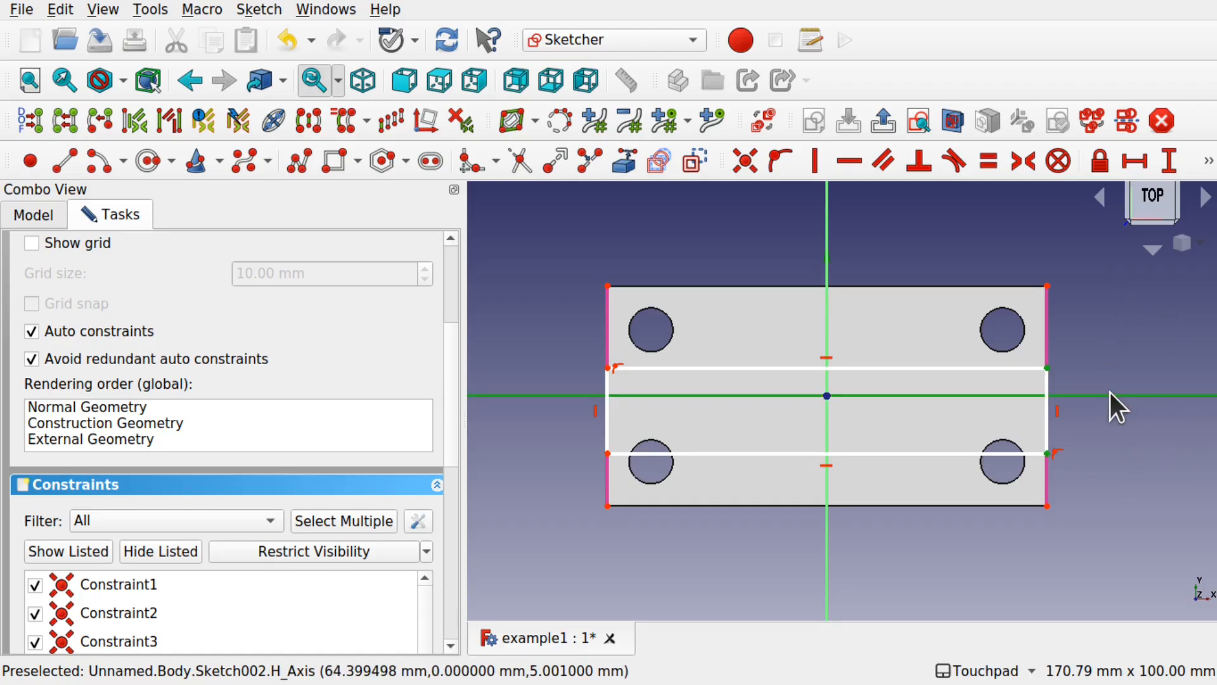
click(1027, 174)
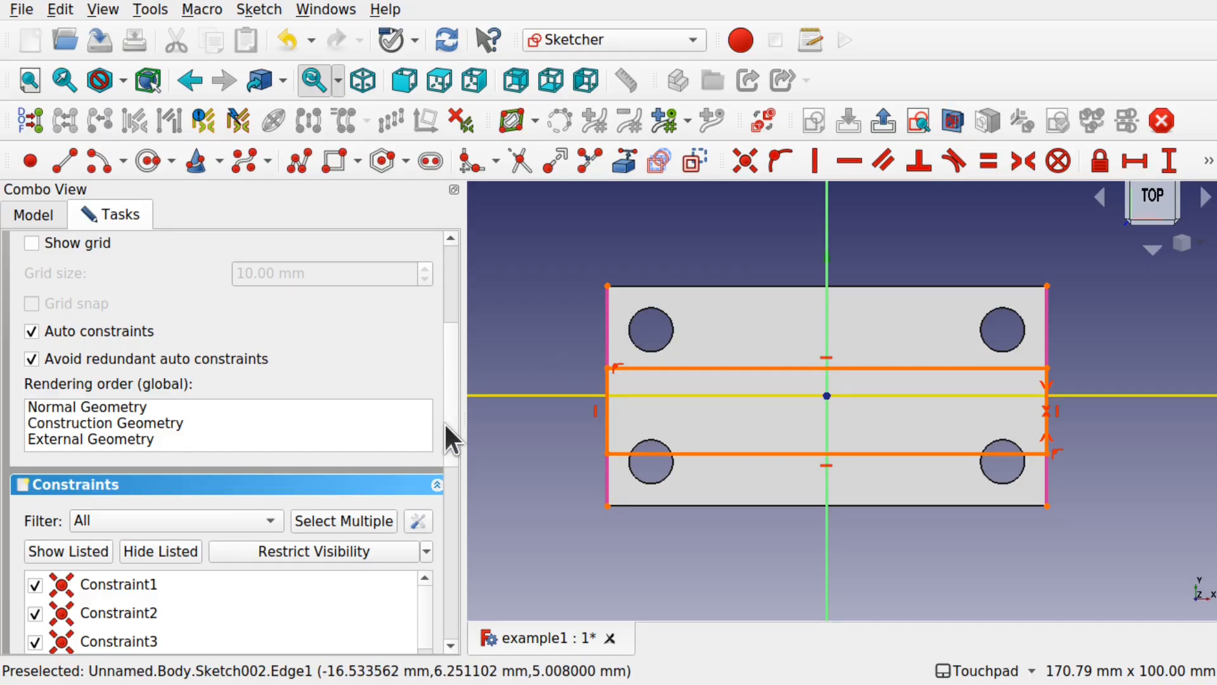
Select the redundant vertical constraint on the rectangle's right side from the solver messages and delete it.
scroll(450, 426, up, 5)
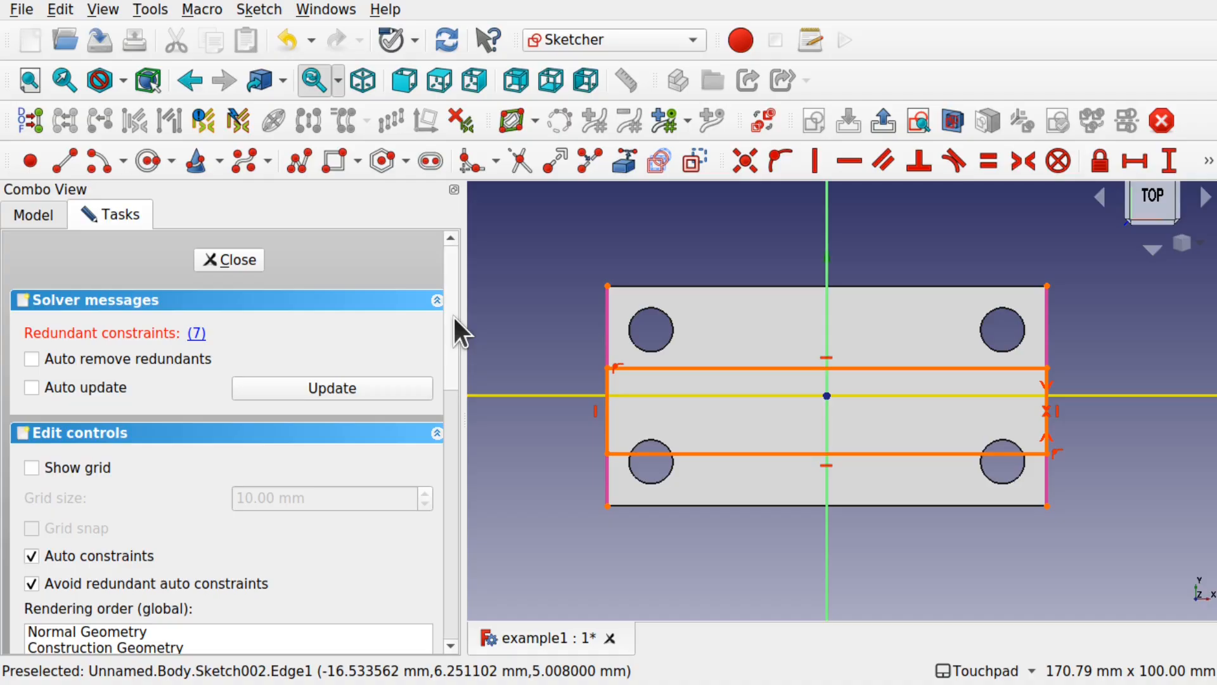
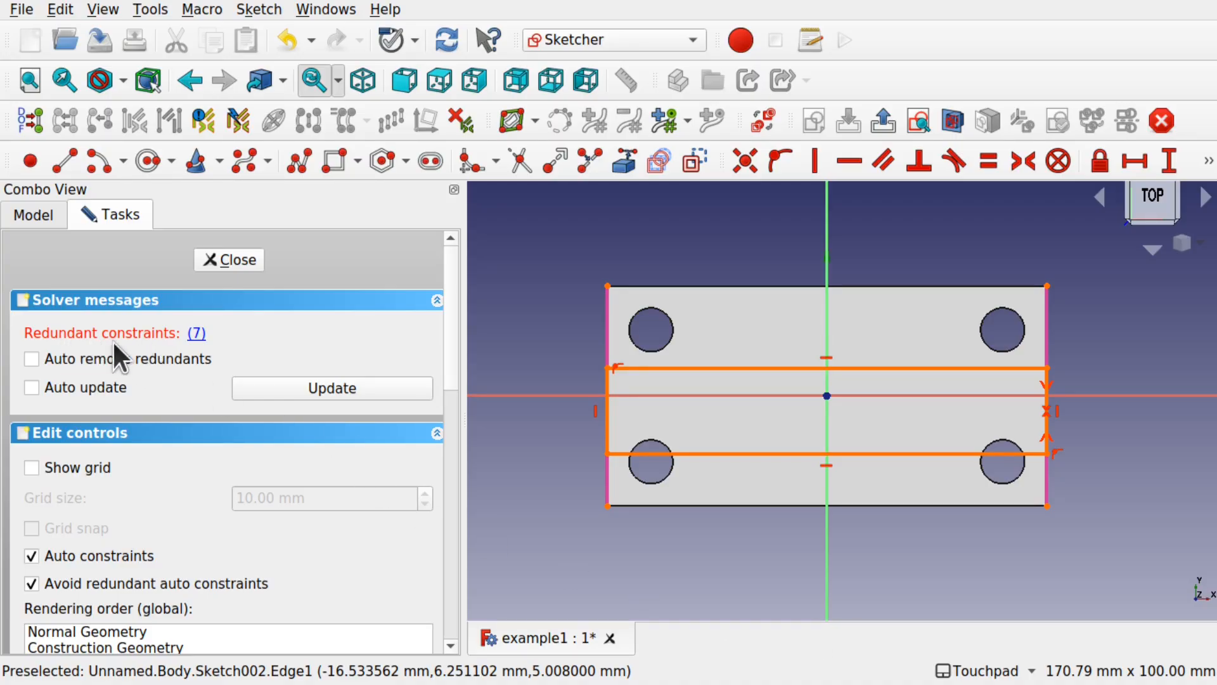
click(200, 335)
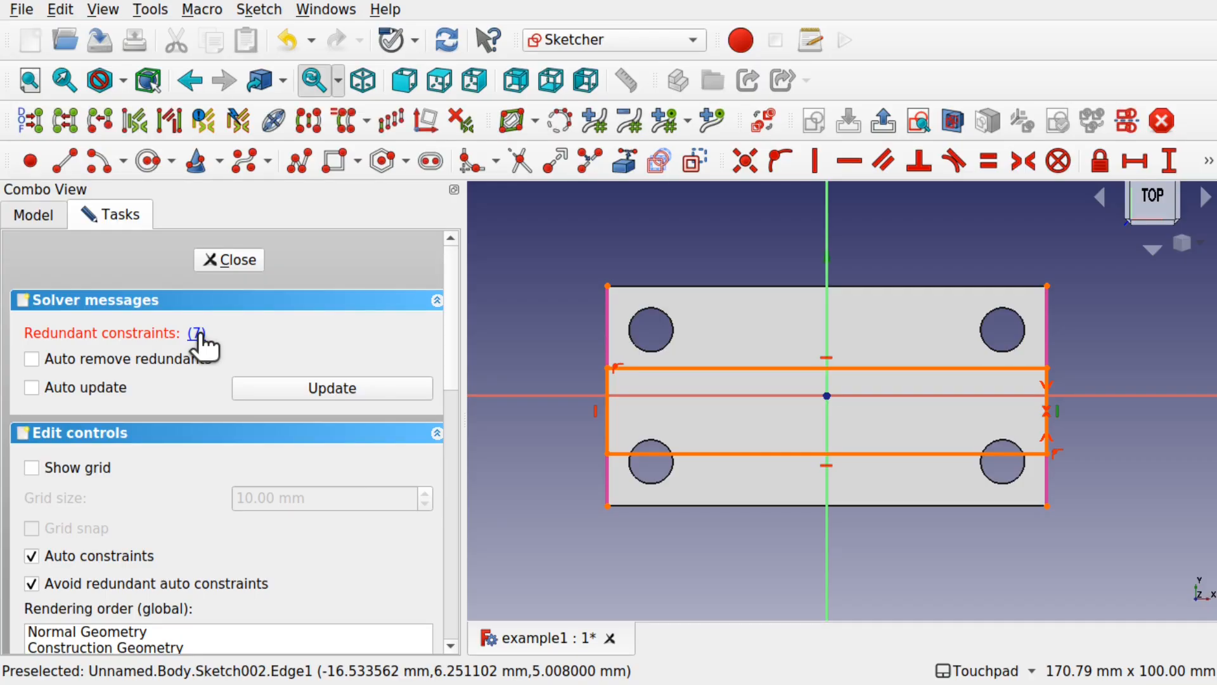
key(Delete)
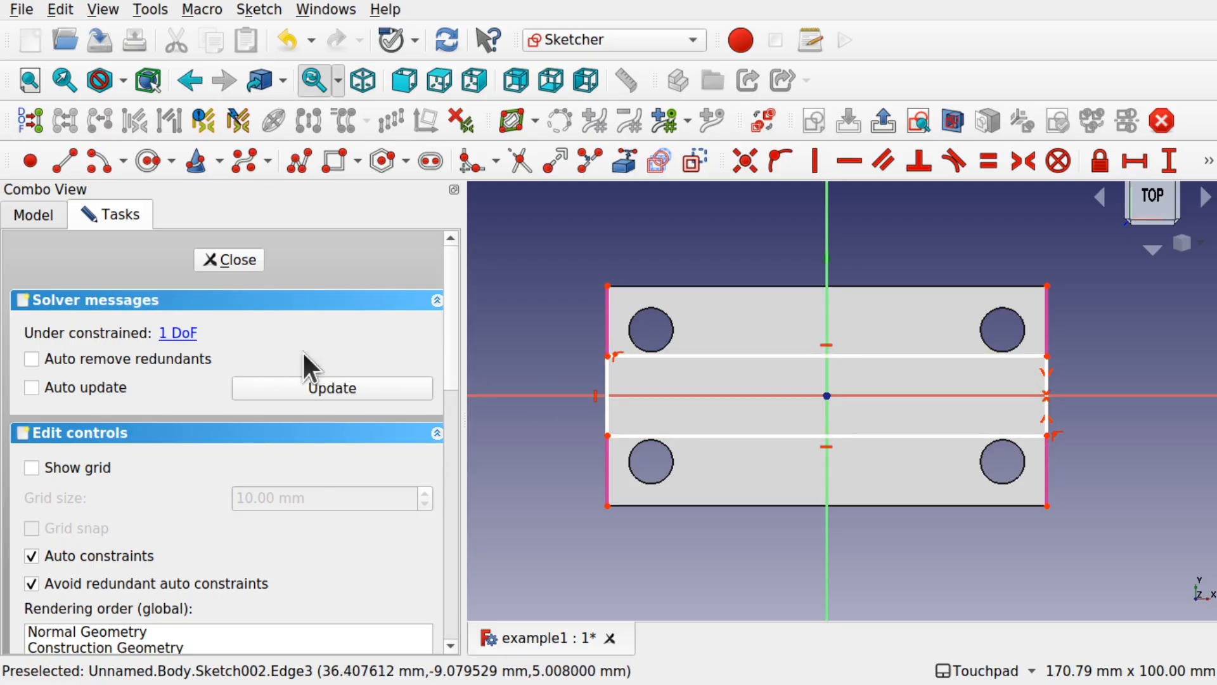
Constrain the rectangle's left side to a vertical length of 5 mm.
mouse_move(740, 436)
mouse_down()
mouse_move(740, 409)
mouse_move(743, 456)
mouse_move(748, 438)
mouse_up()
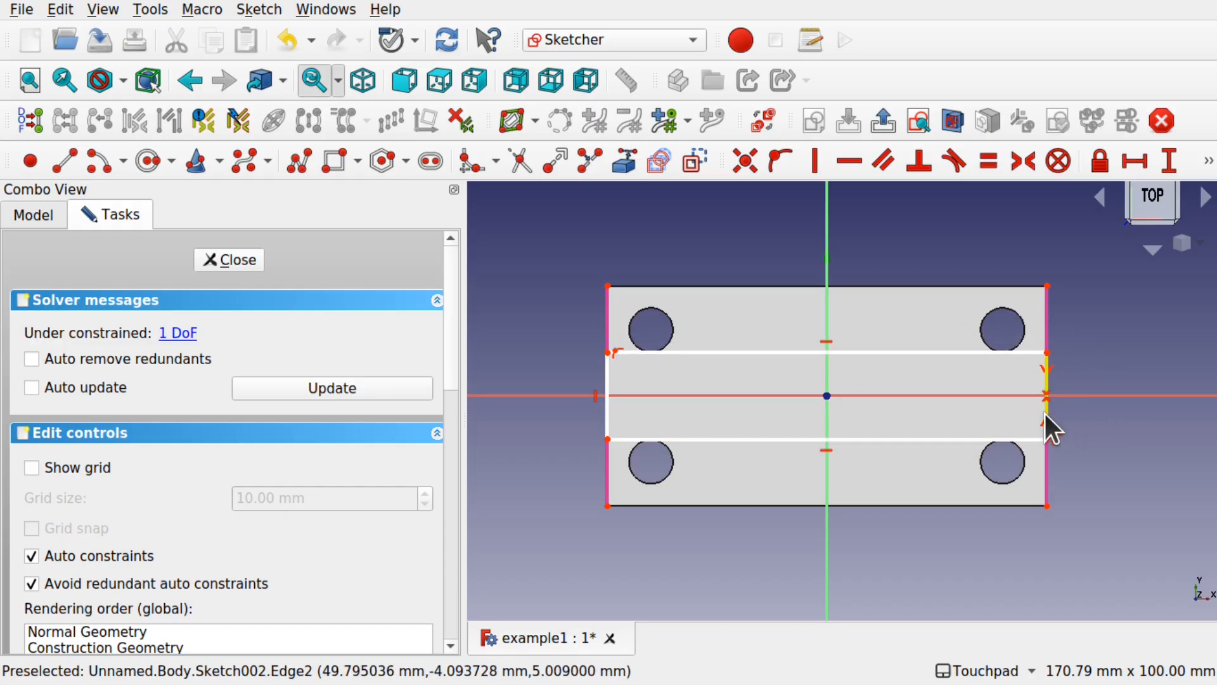
click(608, 420)
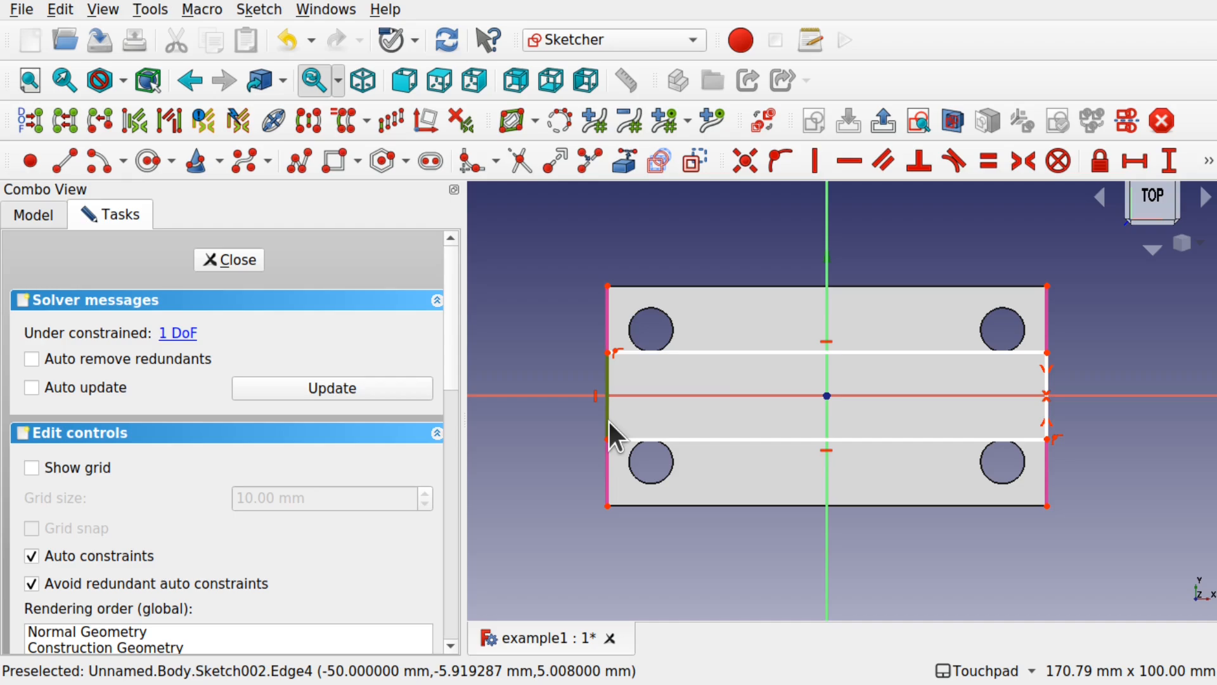
click(1169, 160)
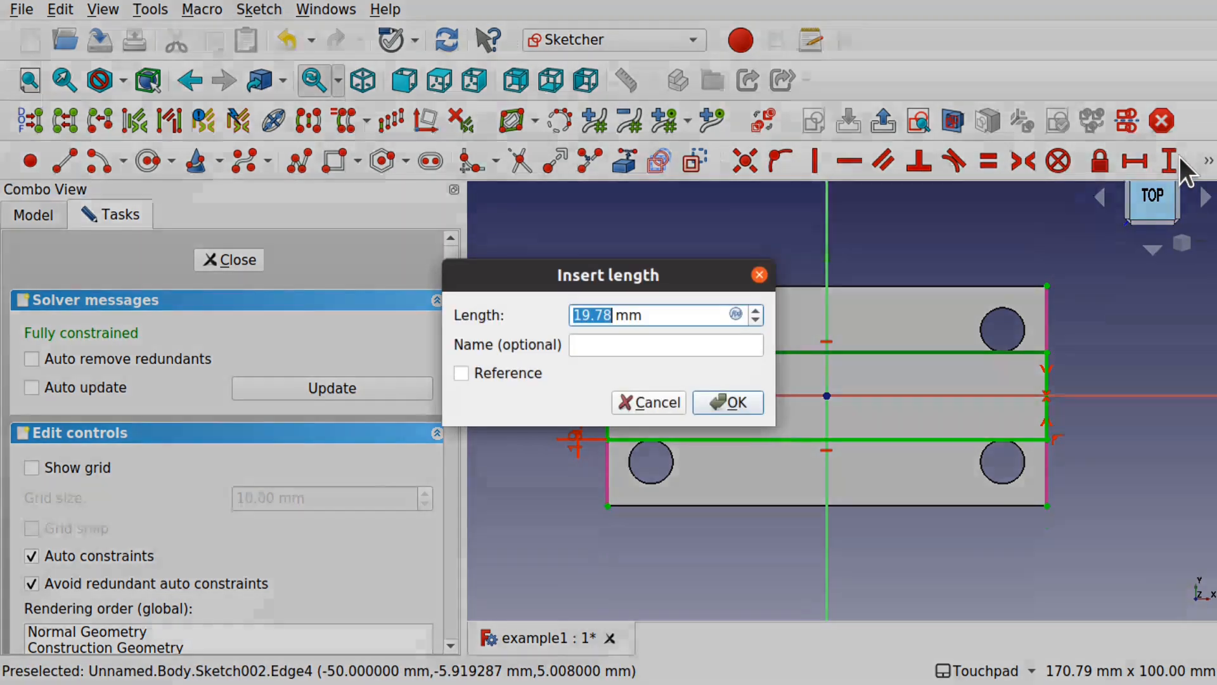
text(5)
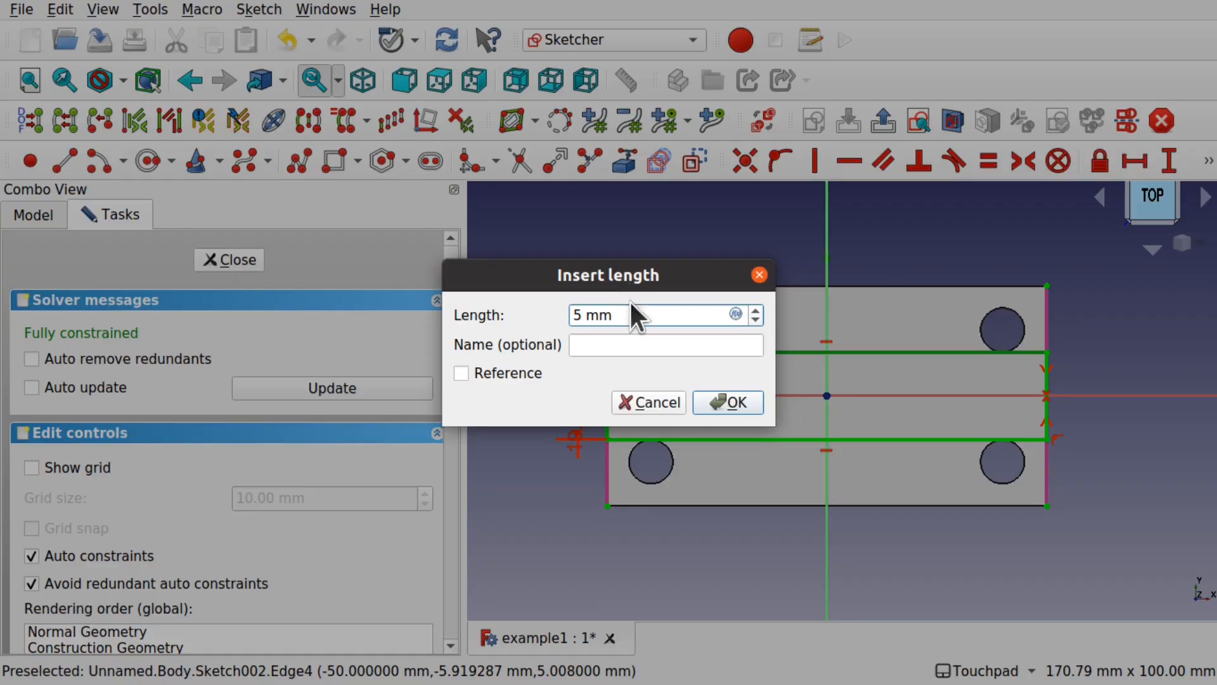
click(735, 403)
mouse_move(733, 401)
alt+mouse_down()
mouse_move(788, 454)
mouse_move(823, 373)
alt+mouse_up()
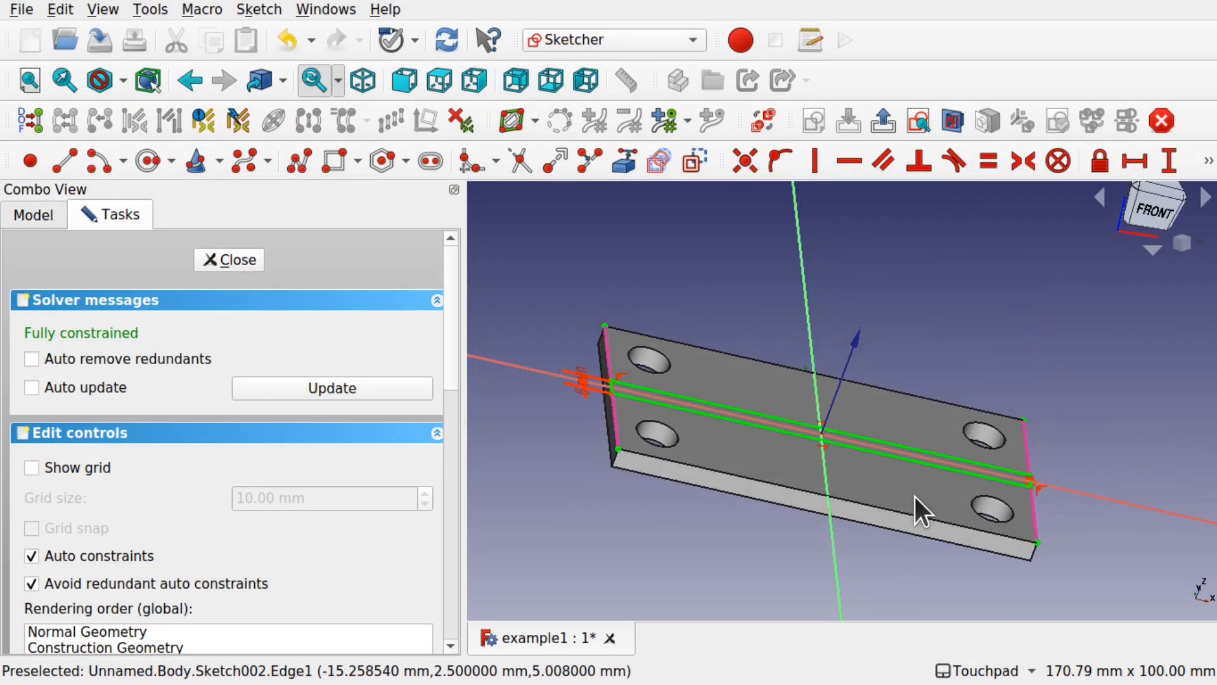
Close the finished rib sketch and pad its 5 mm wide rectangle to a length of 25 mm along the sketch normal.
mouse_move(915, 497)
alt+mouse_down()
mouse_move(770, 490)
mouse_move(742, 506)
mouse_move(784, 545)
alt+mouse_up()
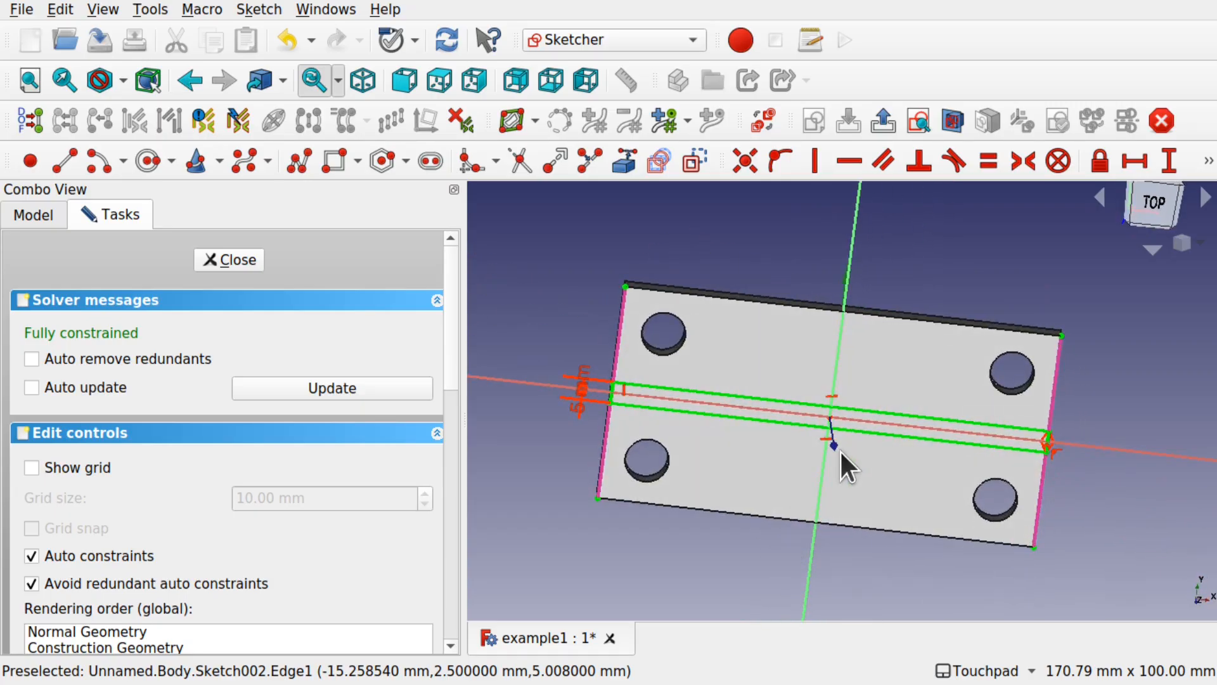
click(232, 261)
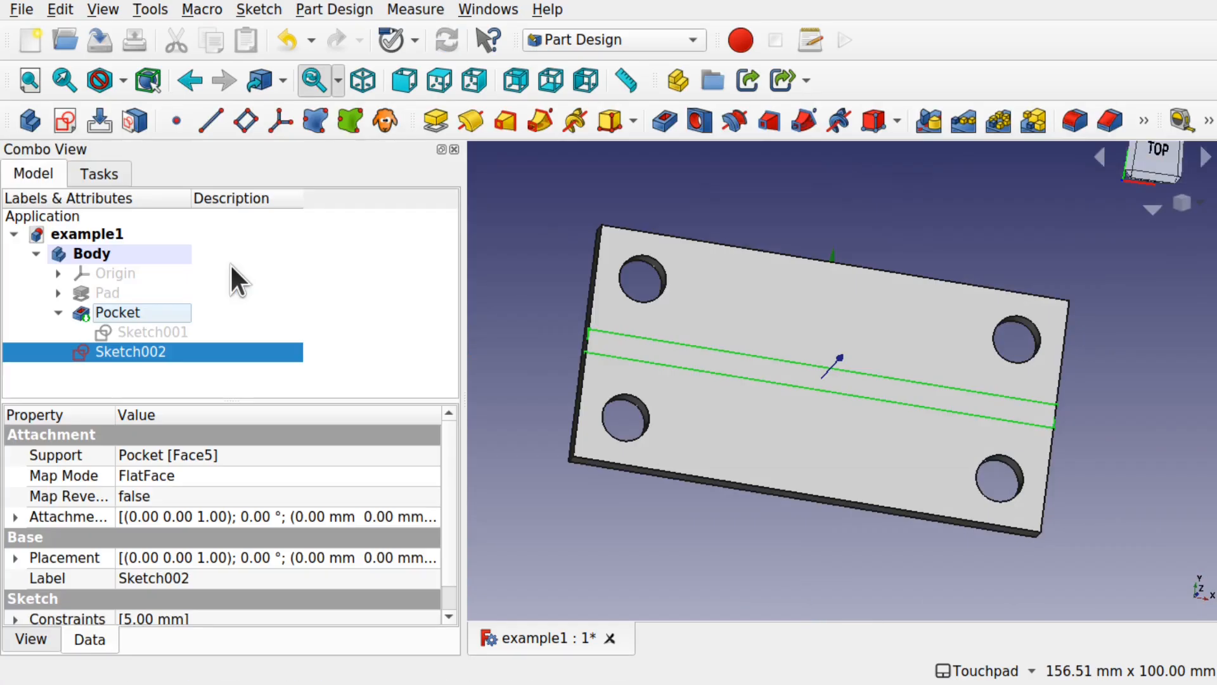
click(284, 375)
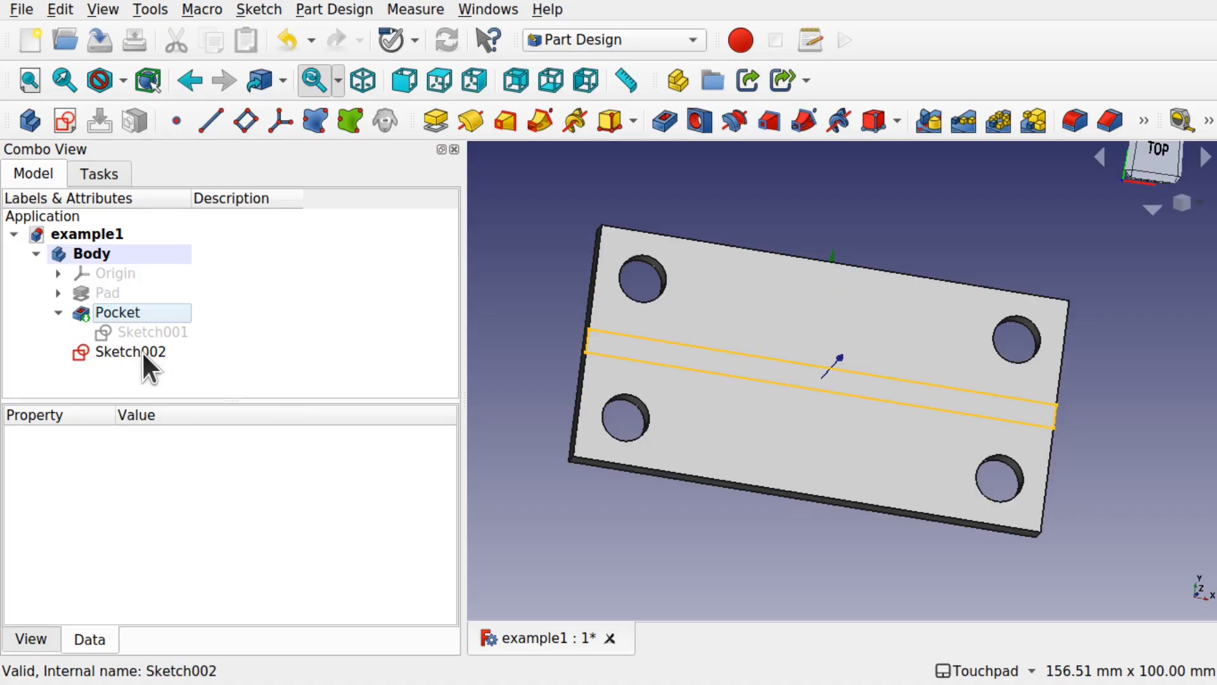
click(141, 348)
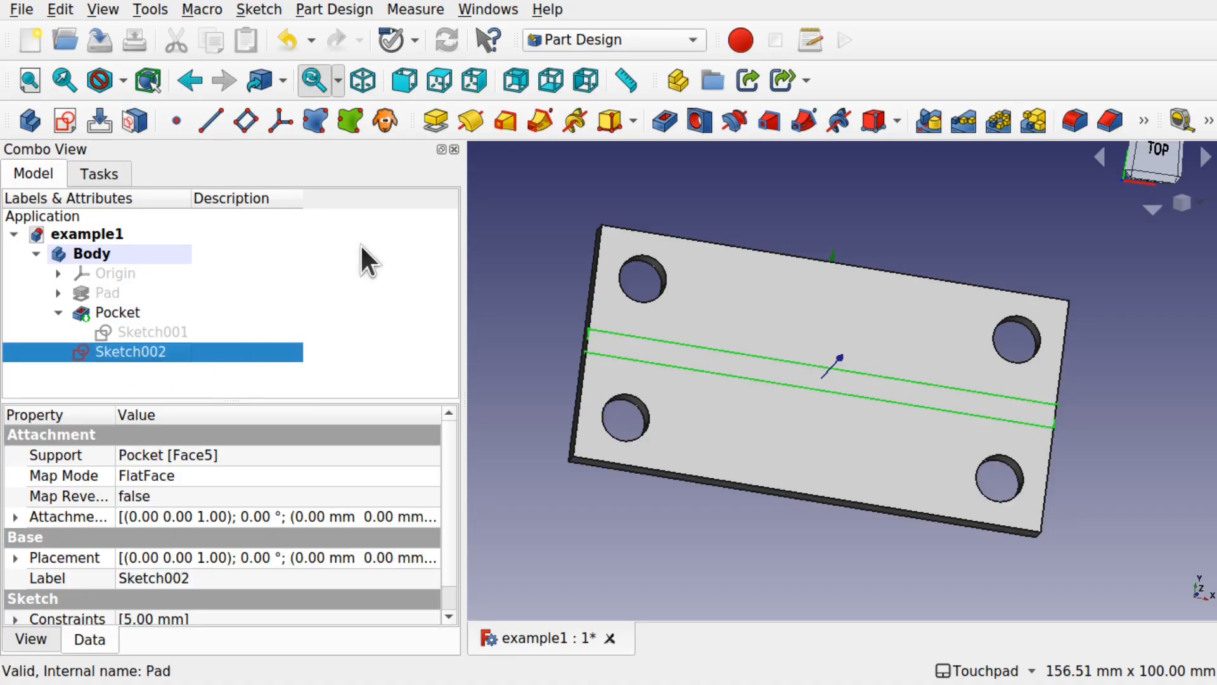
click(437, 122)
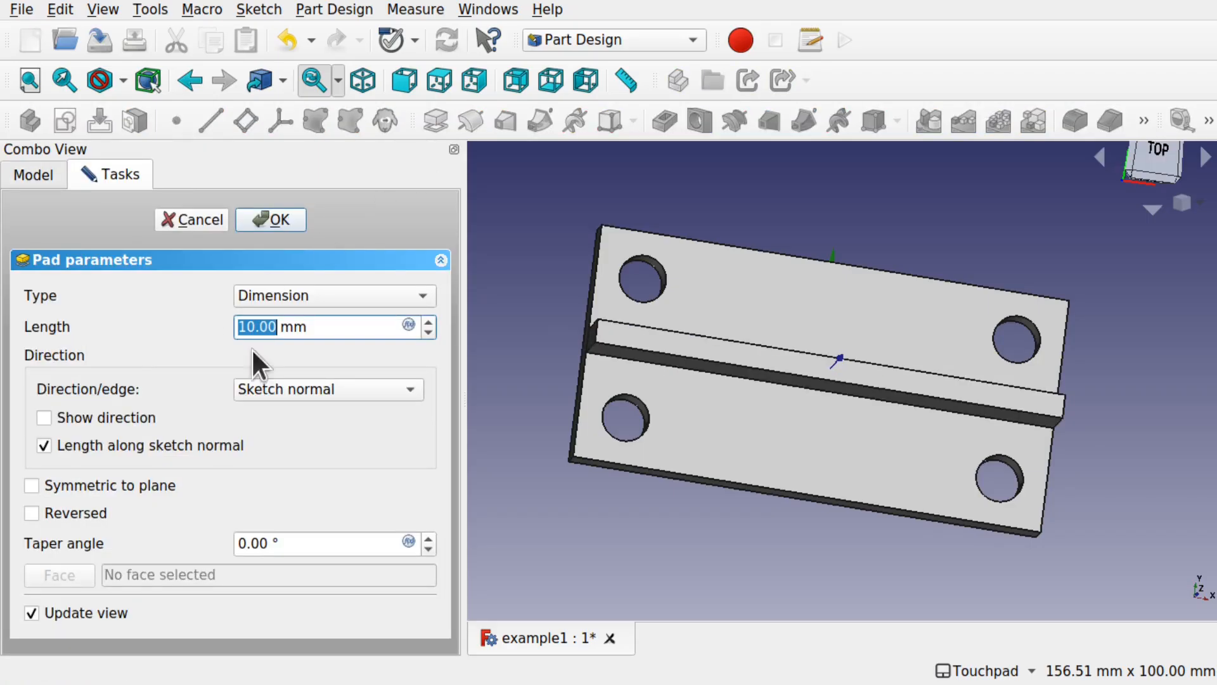
alt+drag(802, 475, 823, 367)
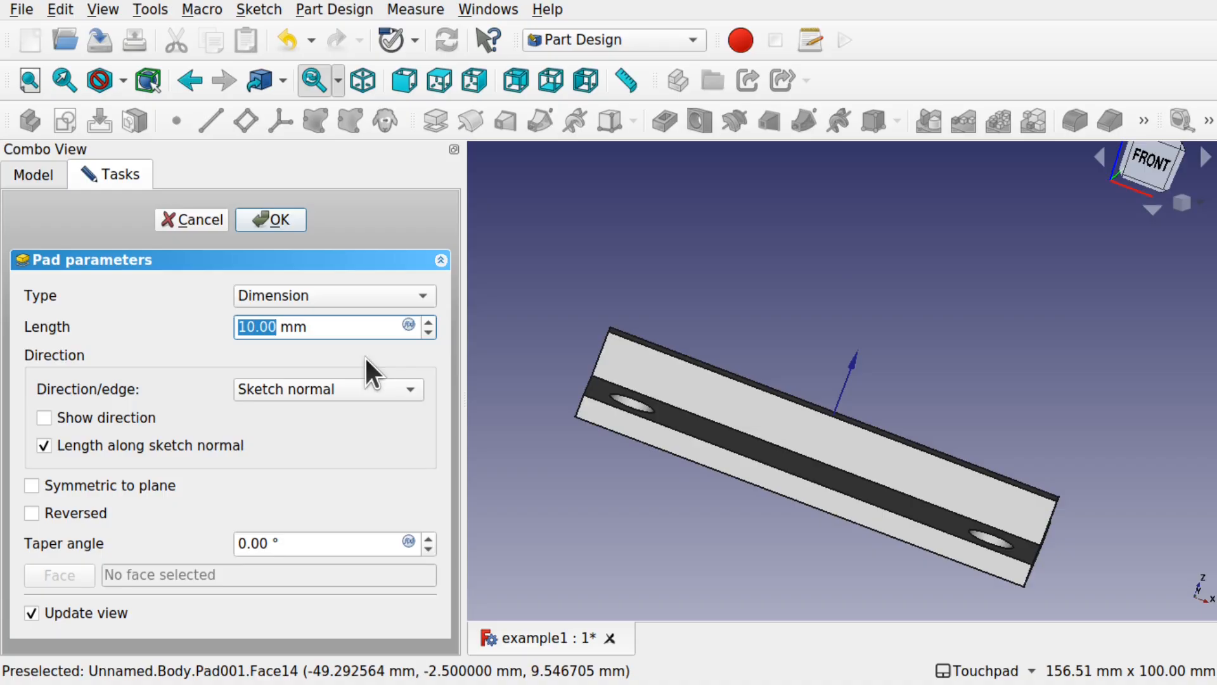
text(25)
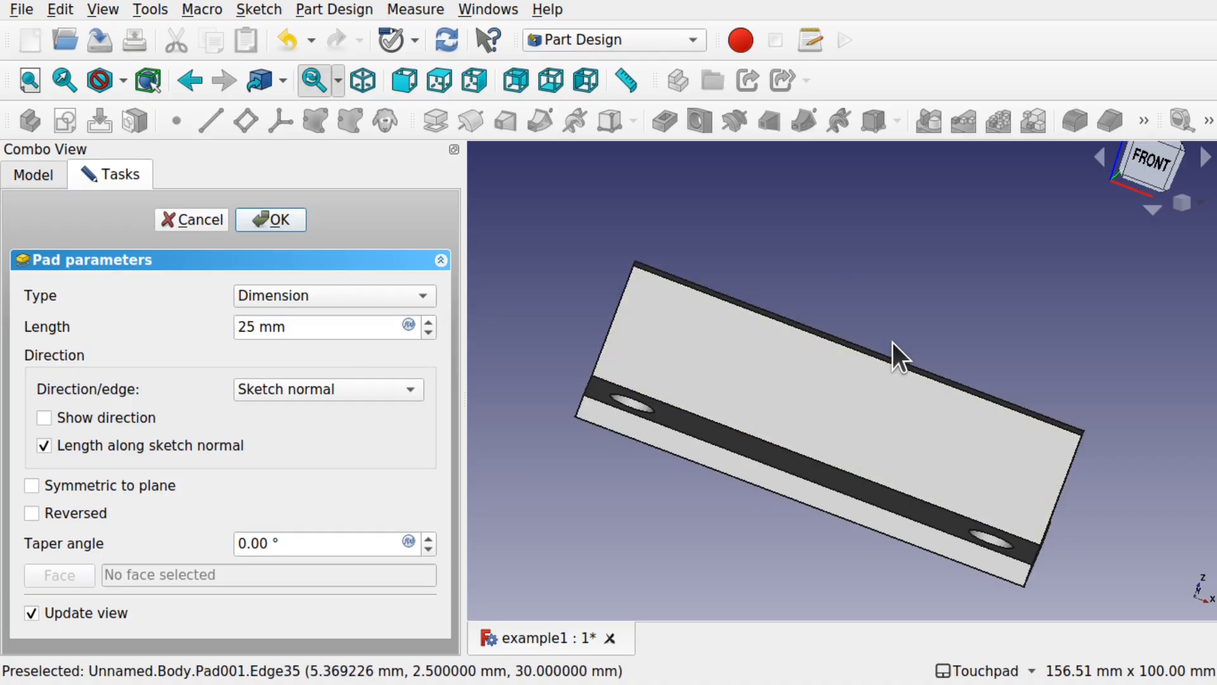
shift+drag(893, 342, 841, 423)
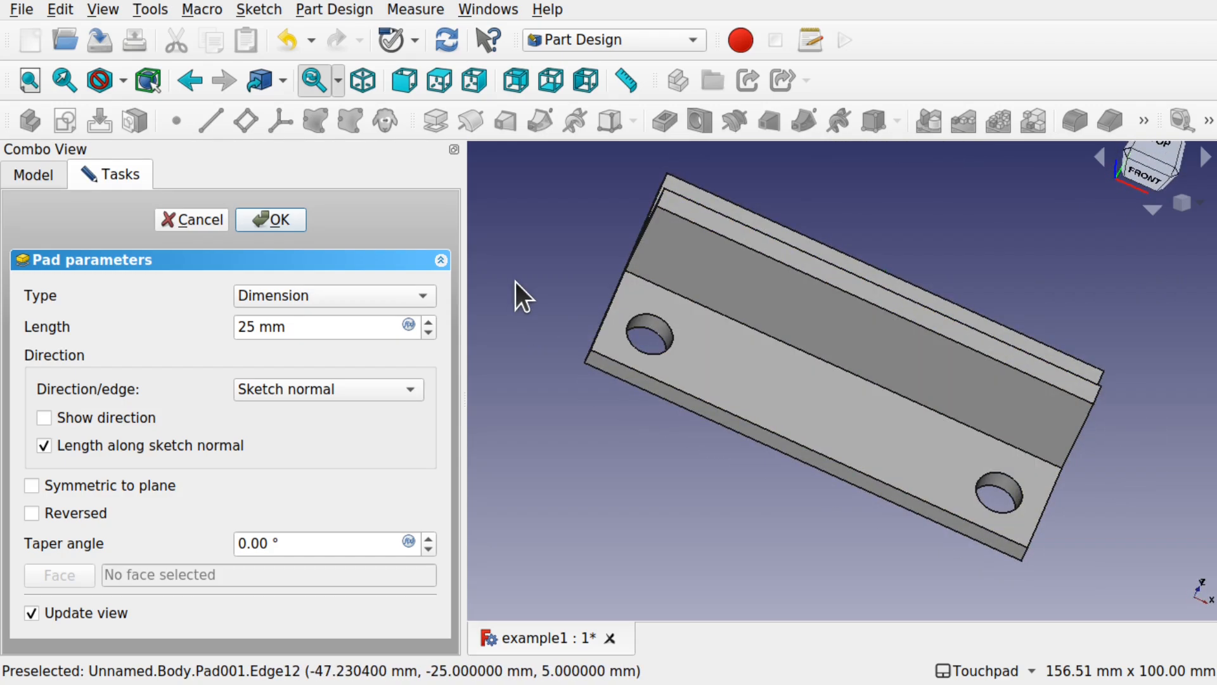
click(268, 222)
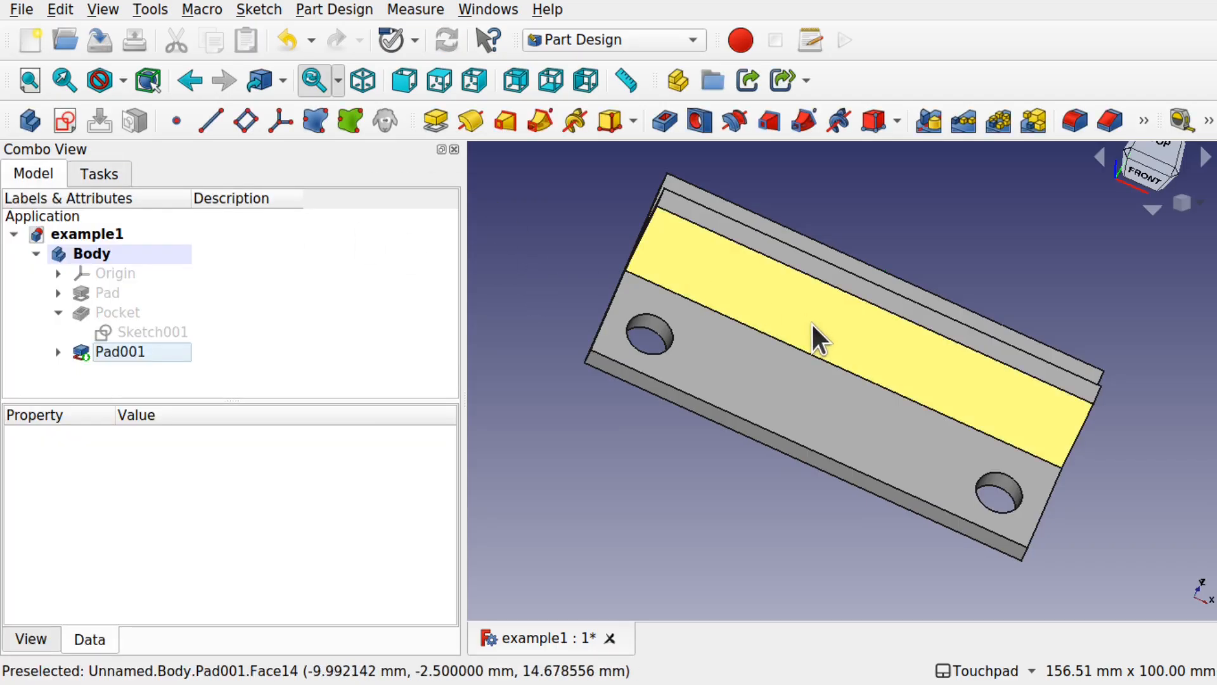
Examine the rib's rounded ends and its base in the modeltomake reference part, and compare them with the padded rib in example1.
alt+drag(812, 322, 741, 332)
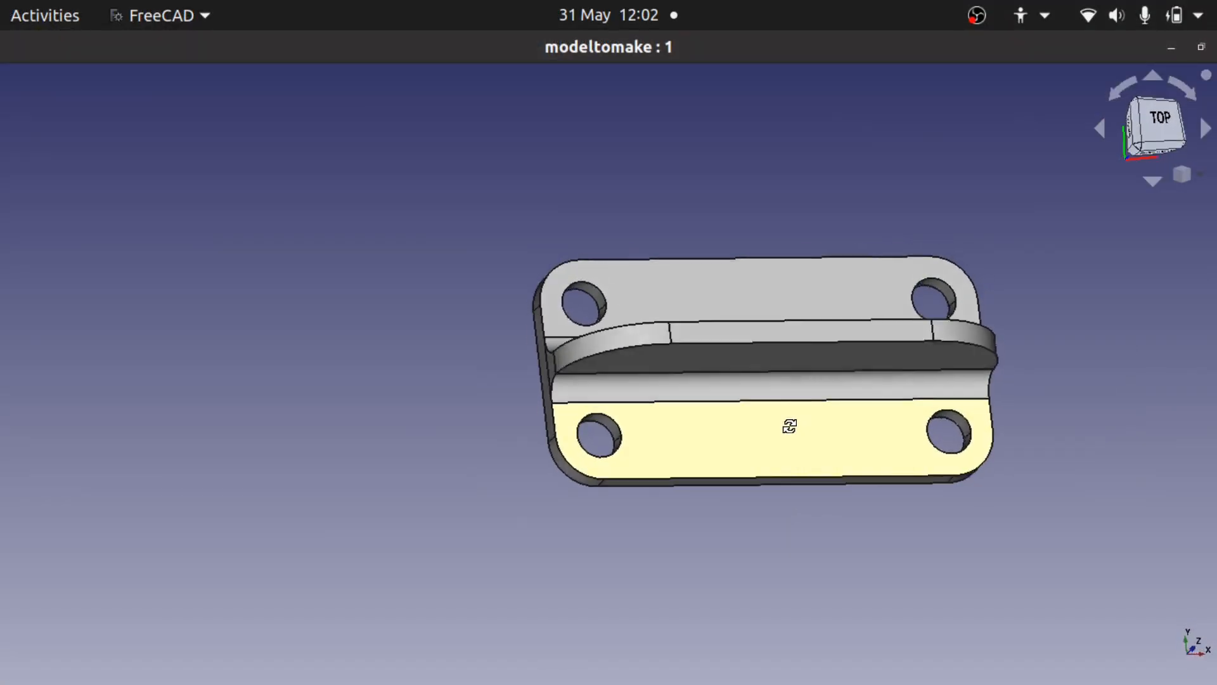
alt+drag(788, 427, 791, 329)
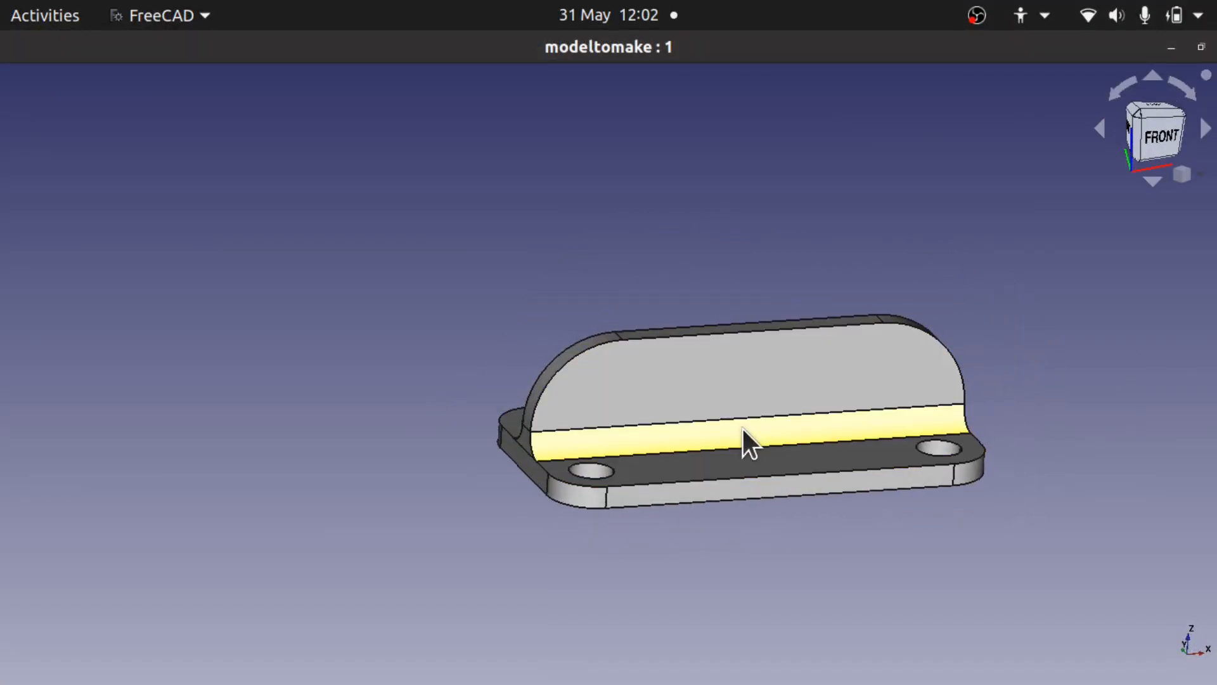
alt+drag(752, 400, 683, 313)
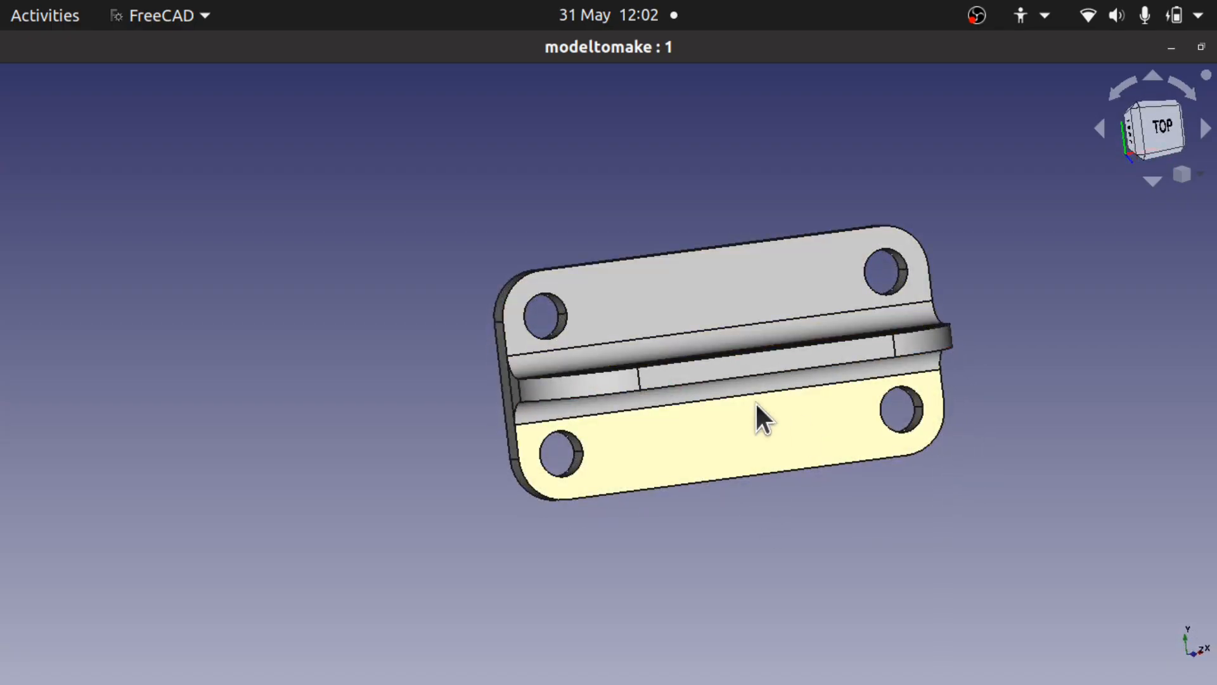
alt+drag(756, 415, 599, 335)
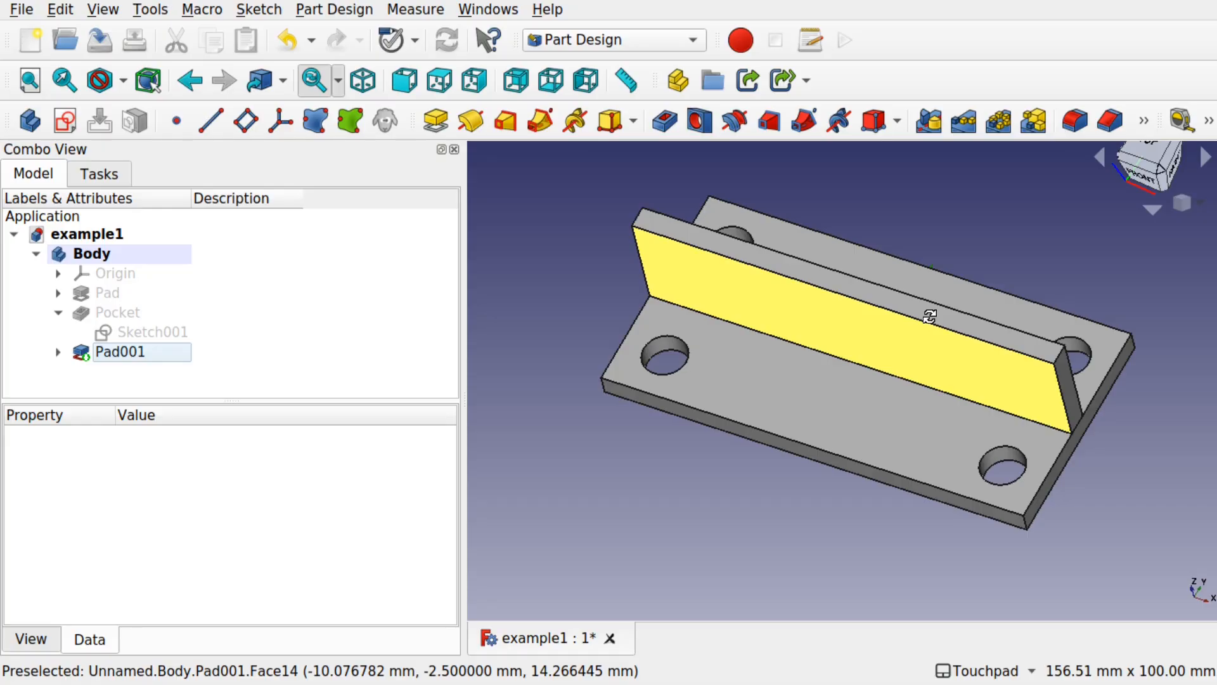
shift+drag(930, 316, 895, 386)
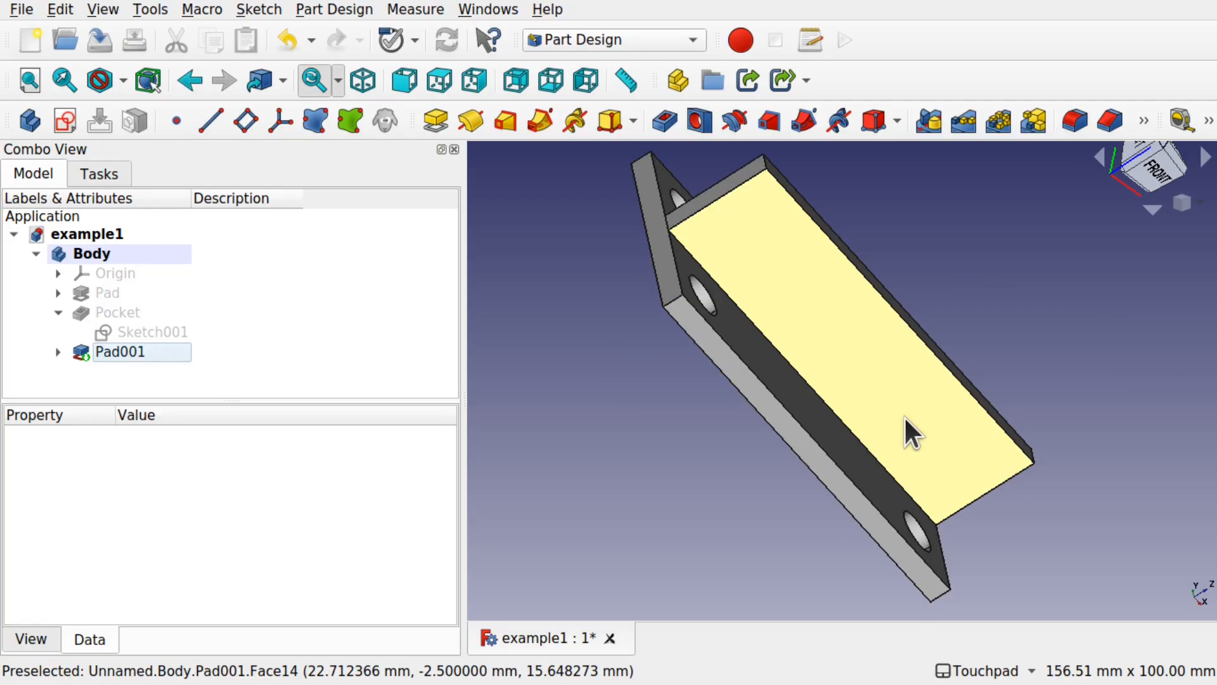
shift+drag(895, 335, 793, 362)
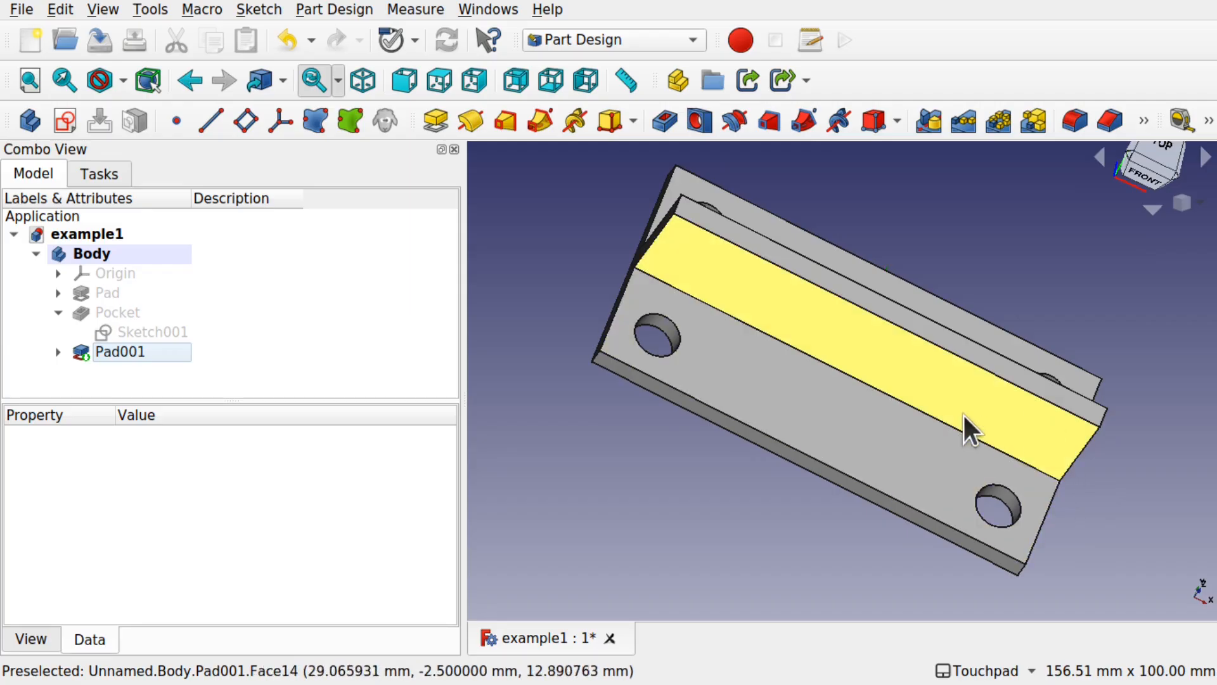
Start a Fillet on the two short upper edges at the opposite ends of the upright rib.
alt+drag(940, 401, 973, 264)
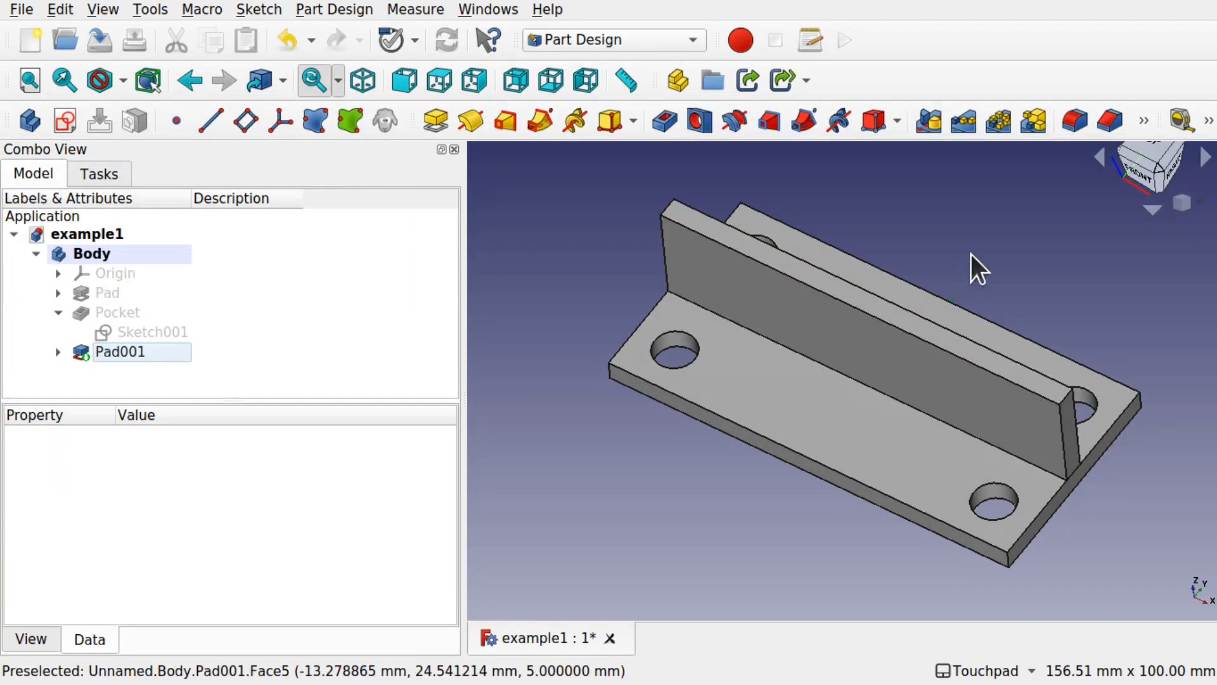
click(1065, 398)
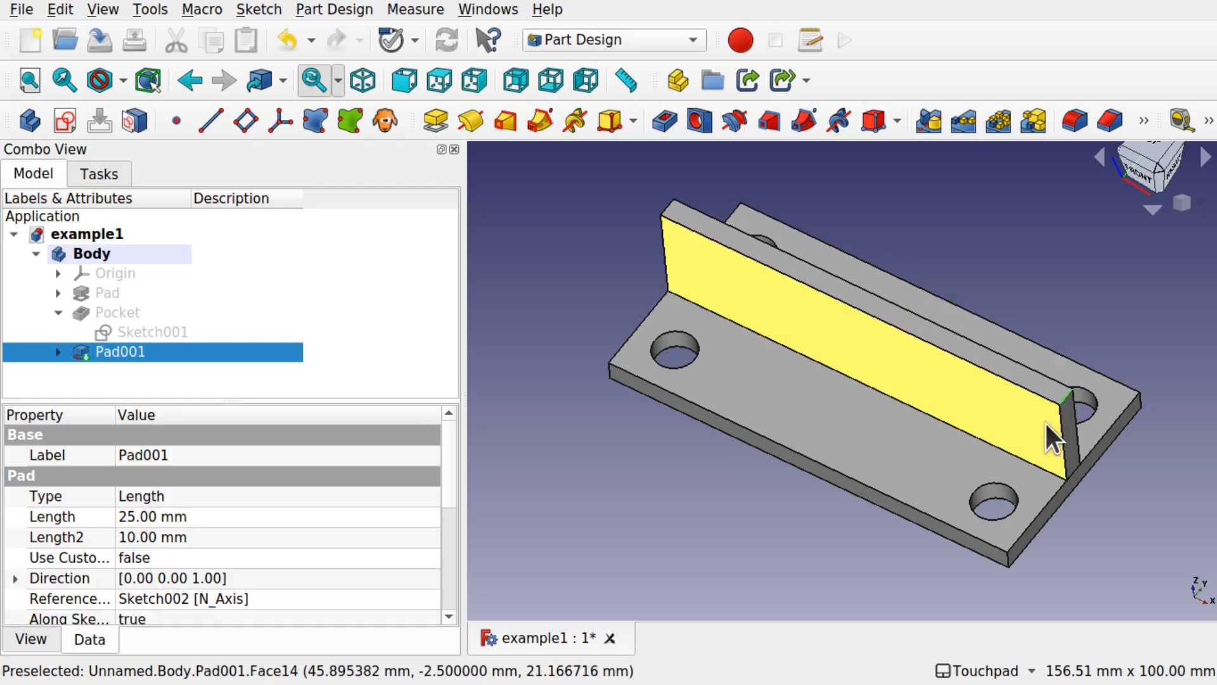
ctrl+click(664, 208)
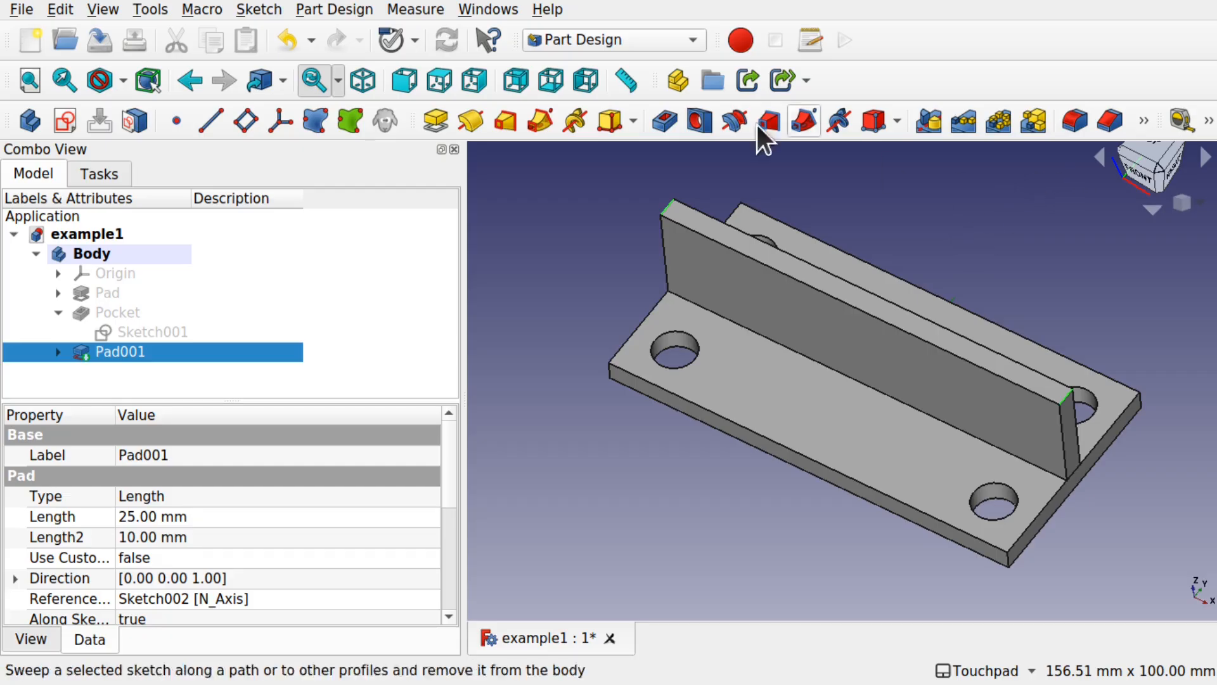
click(336, 8)
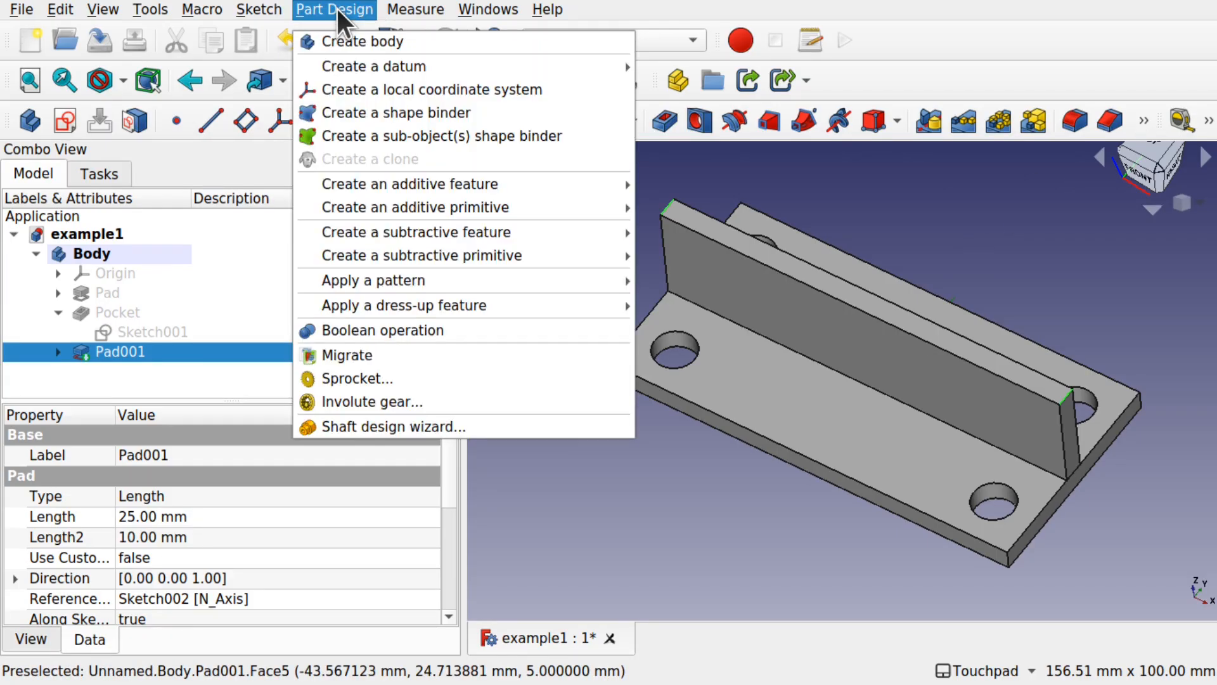
mouse_move(470, 306)
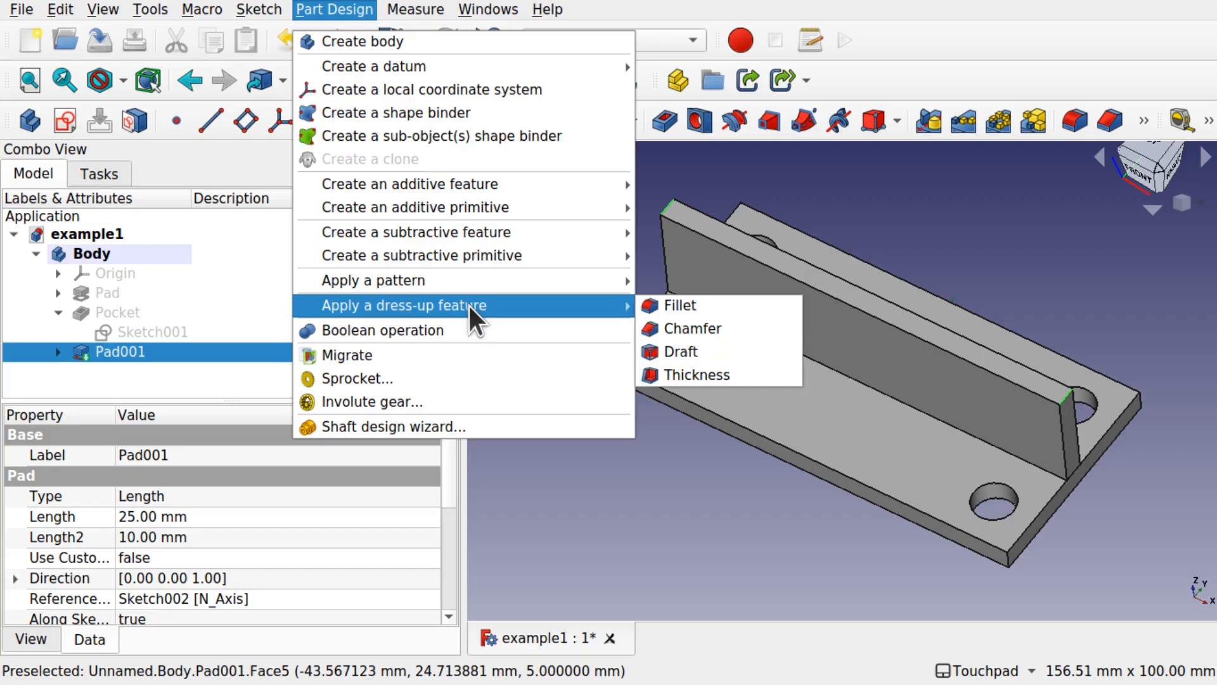
click(713, 309)
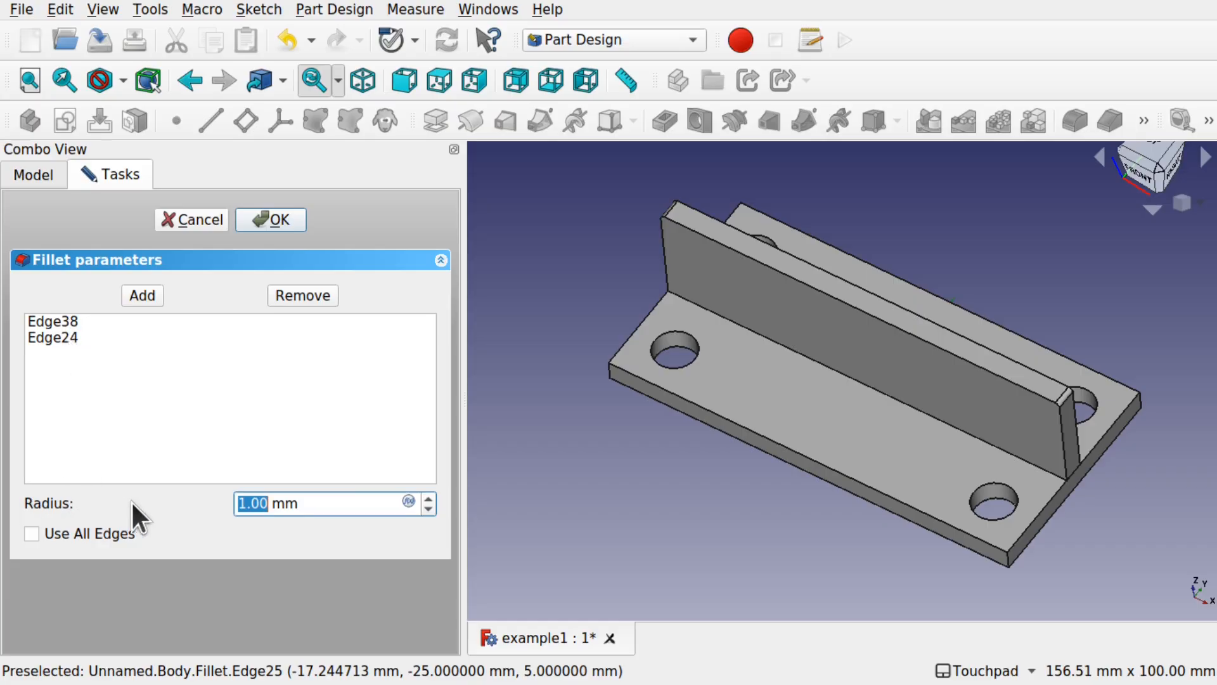
Increase the fillet radius in 1 mm increments up to 27 mm and try to apply it to the rib's two end edges.
click(430, 498)
click(430, 498)
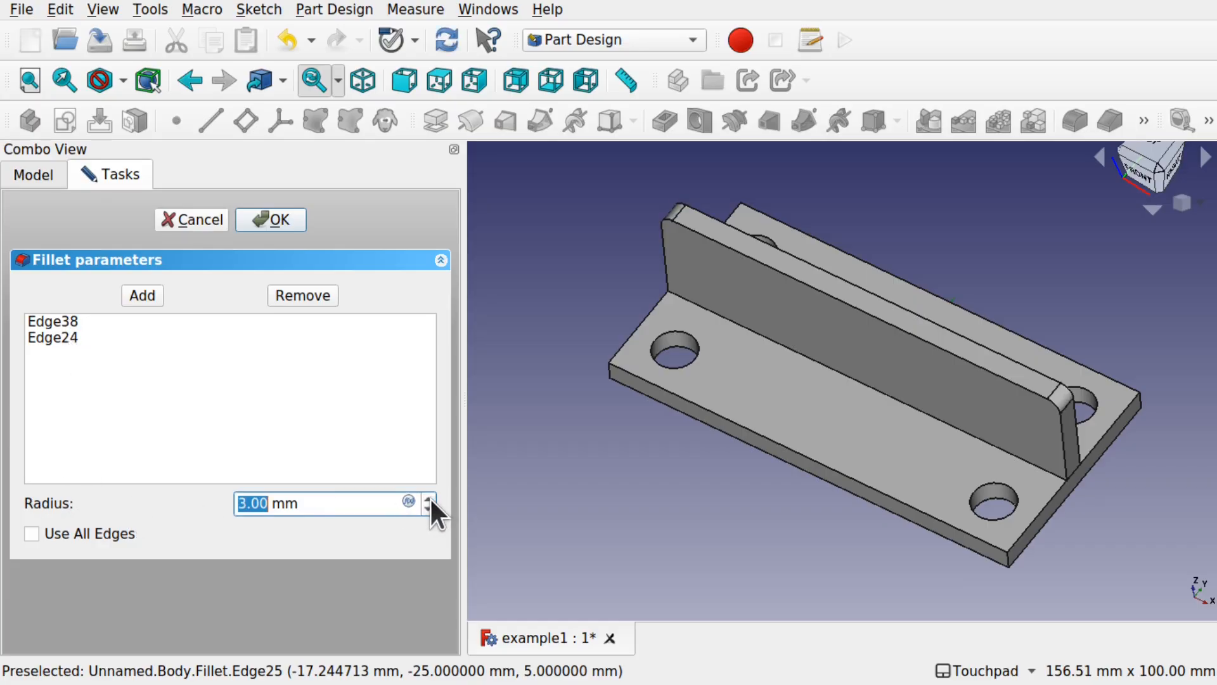
click(430, 498)
click(429, 498)
click(430, 498)
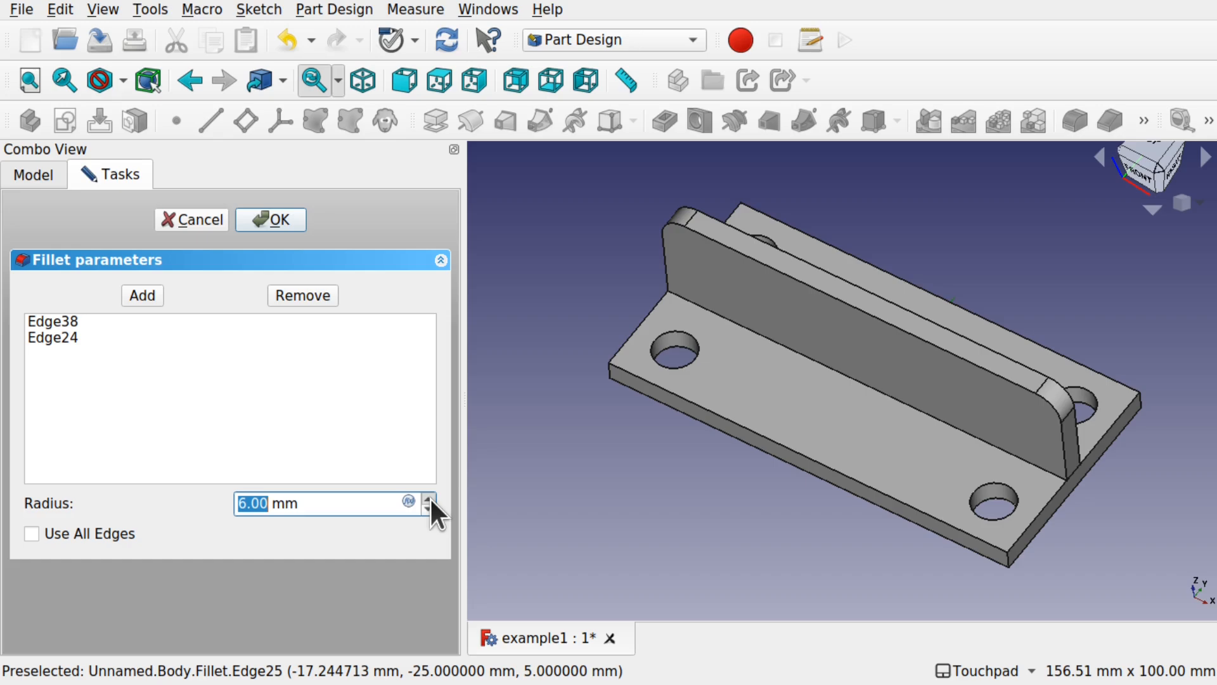
click(430, 498)
click(430, 498)
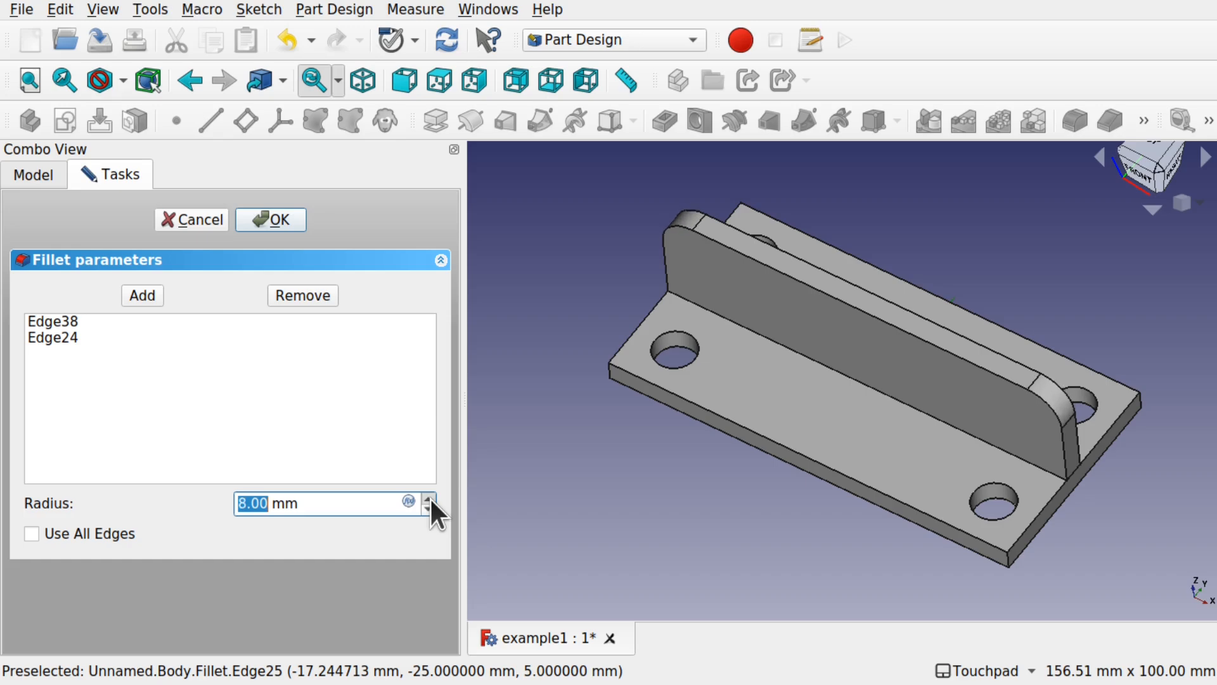
click(430, 498)
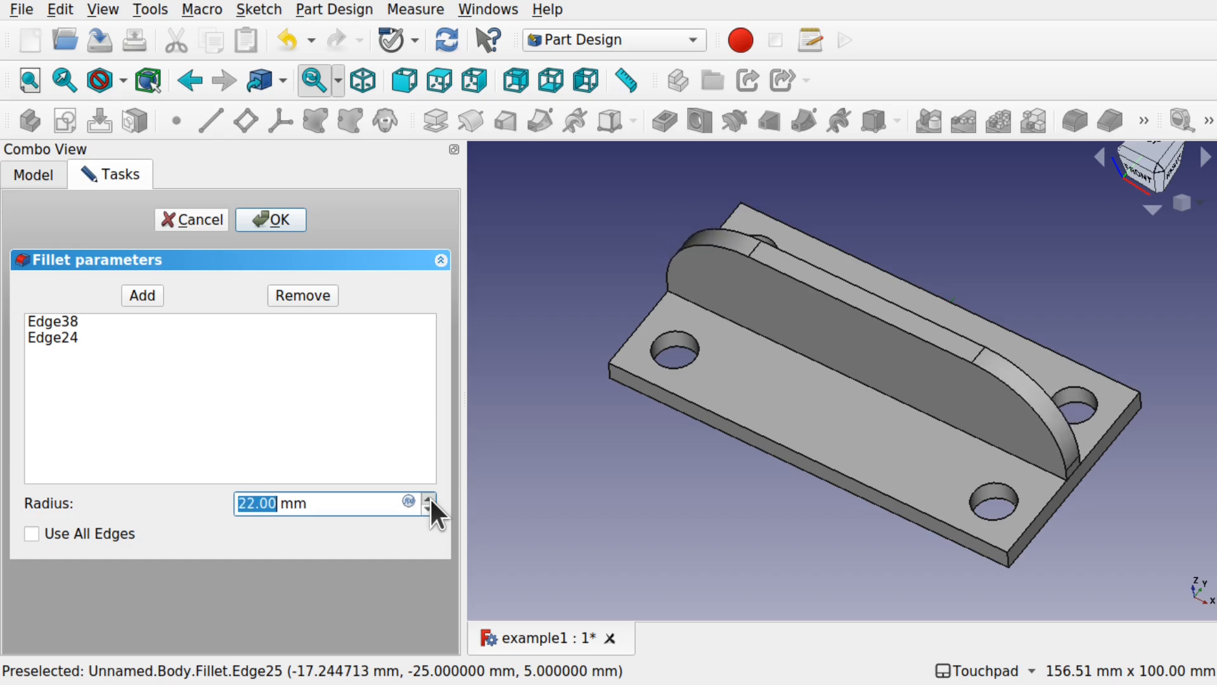
click(430, 497)
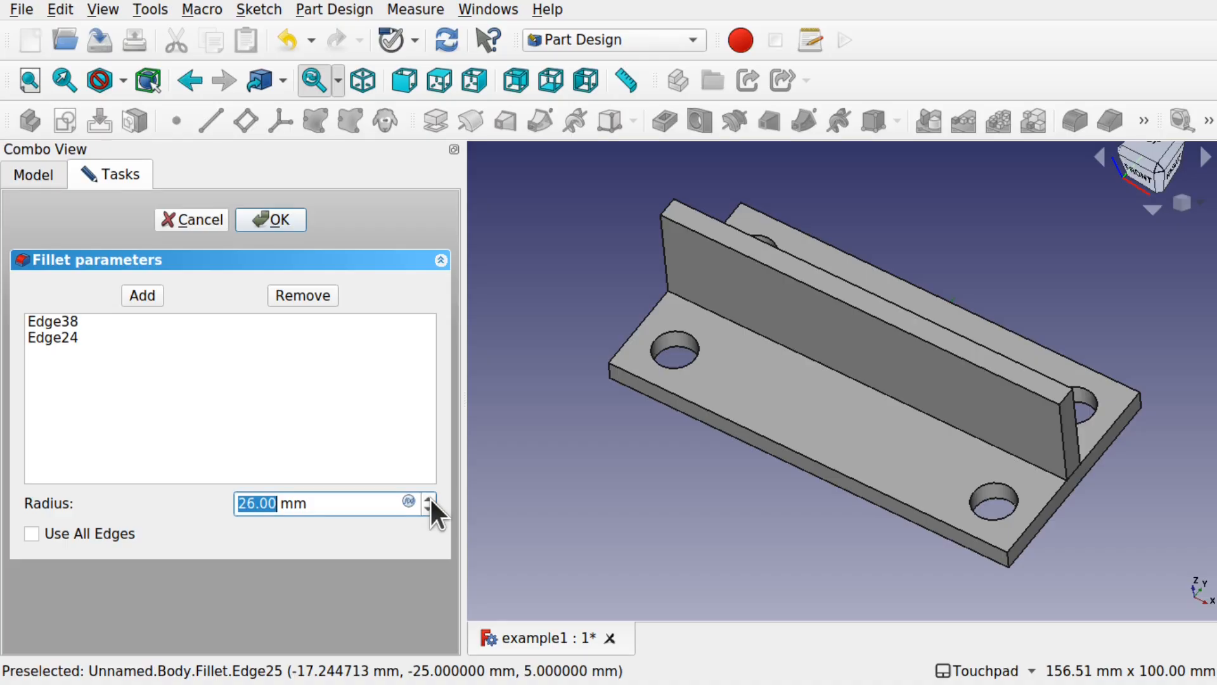
click(429, 498)
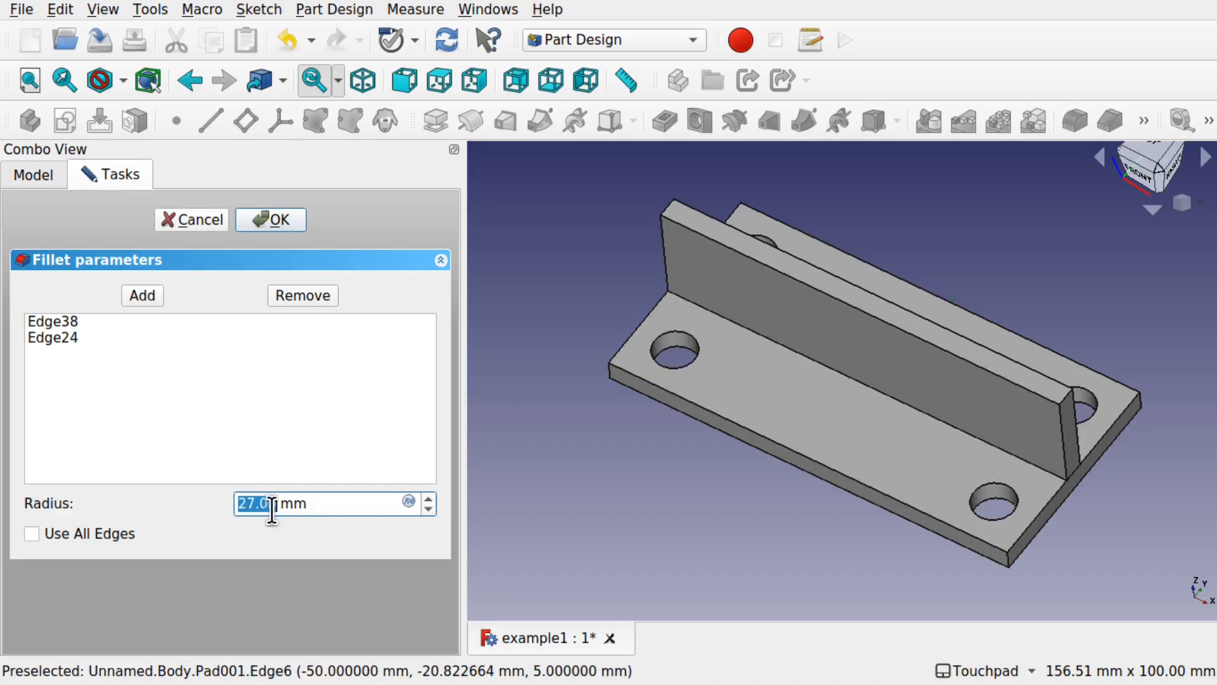
click(272, 219)
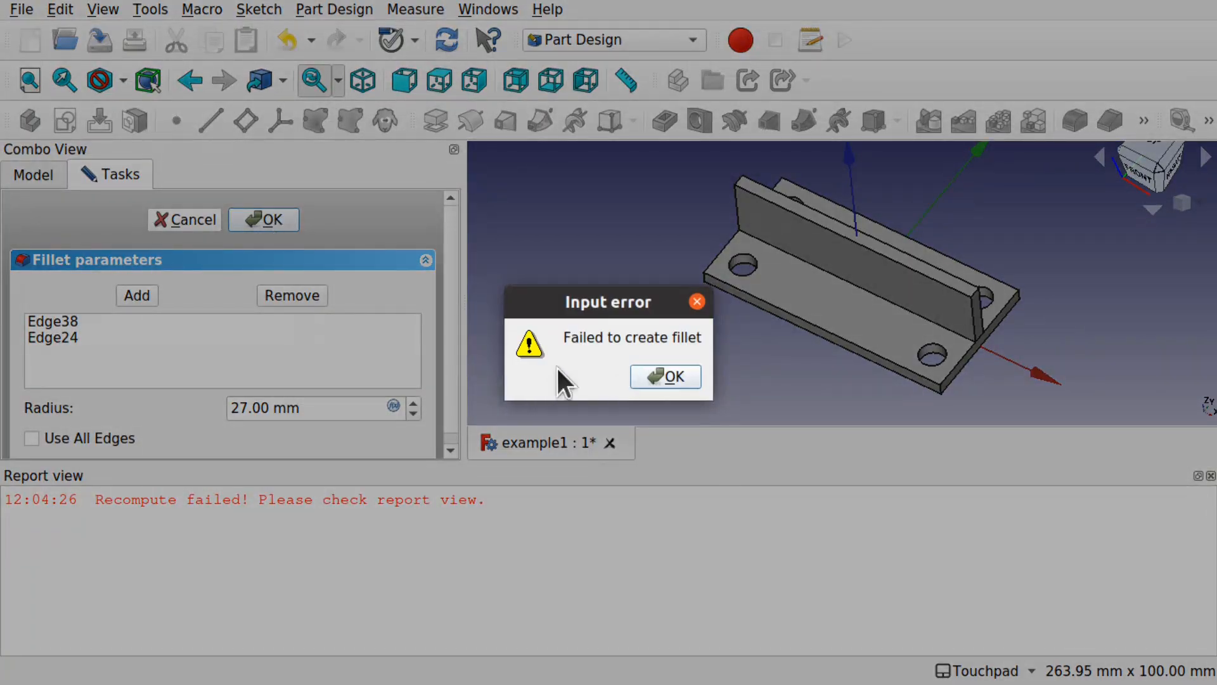
click(665, 371)
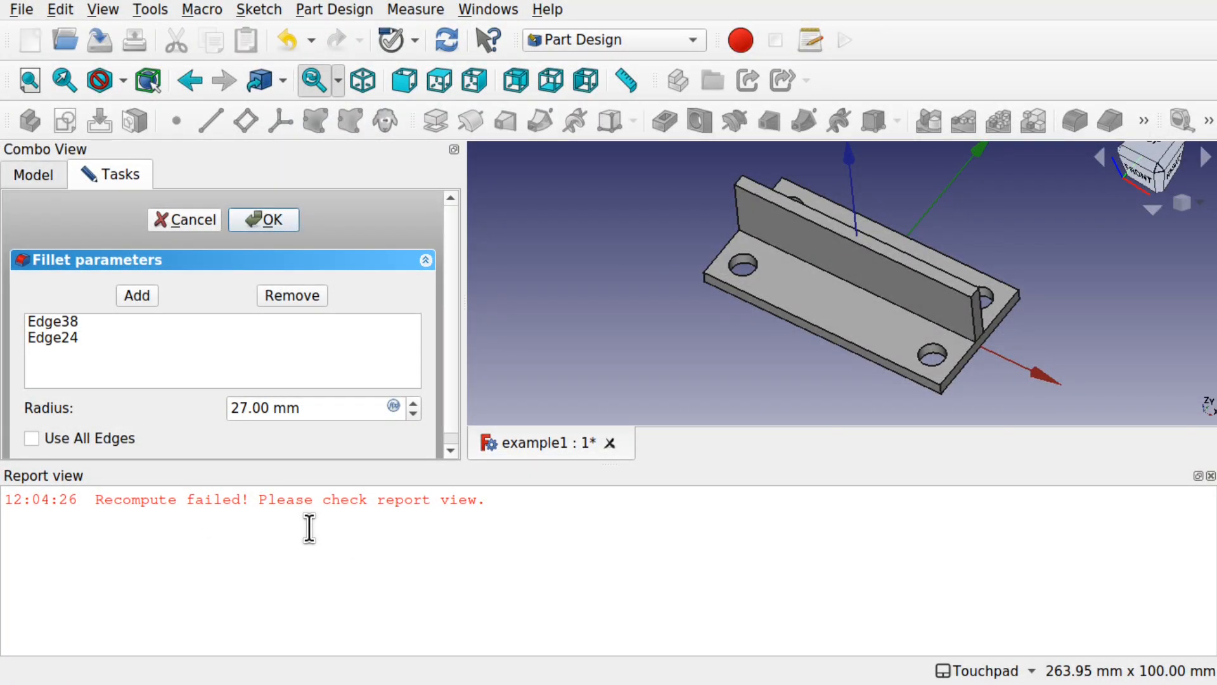
Review the report view options in the Output window preferences, accept the preferences and close the Report view.
click(99, 7)
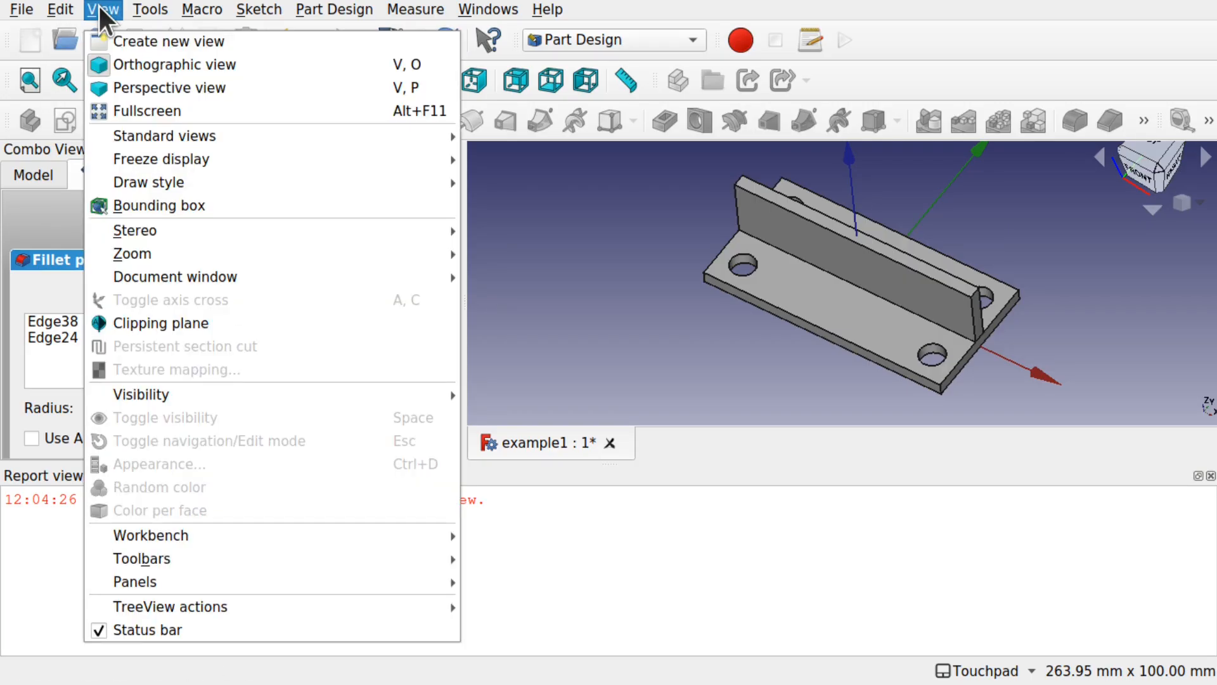
mouse_move(61, 9)
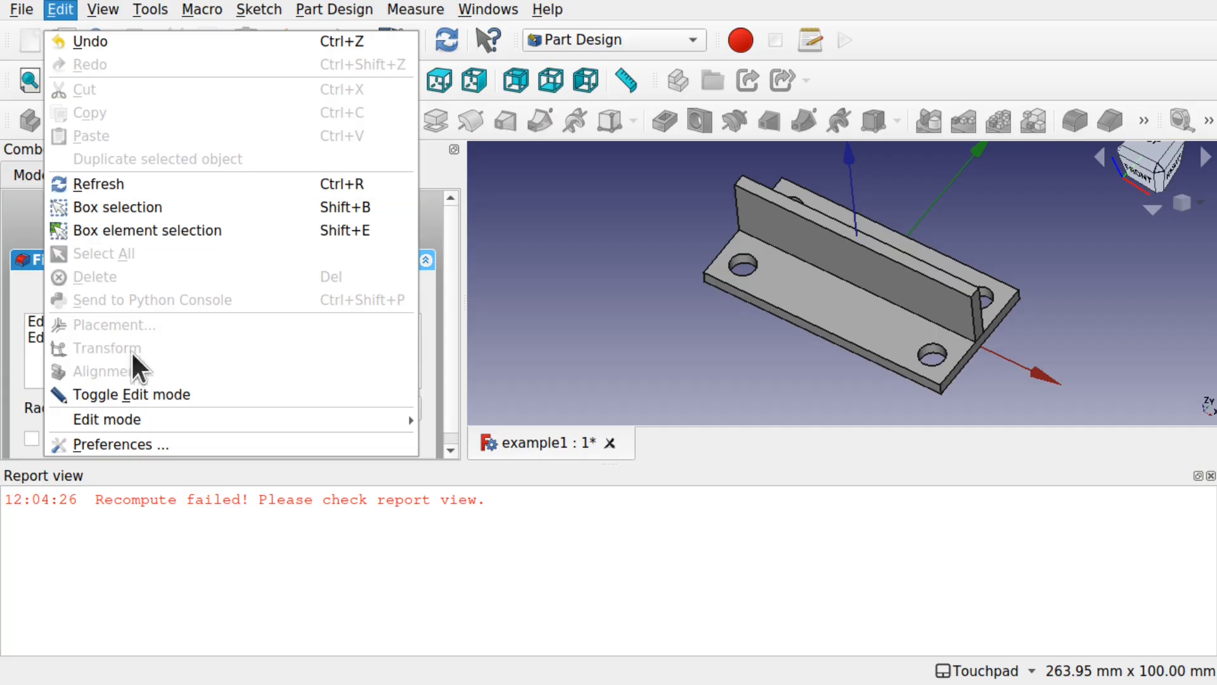
click(162, 442)
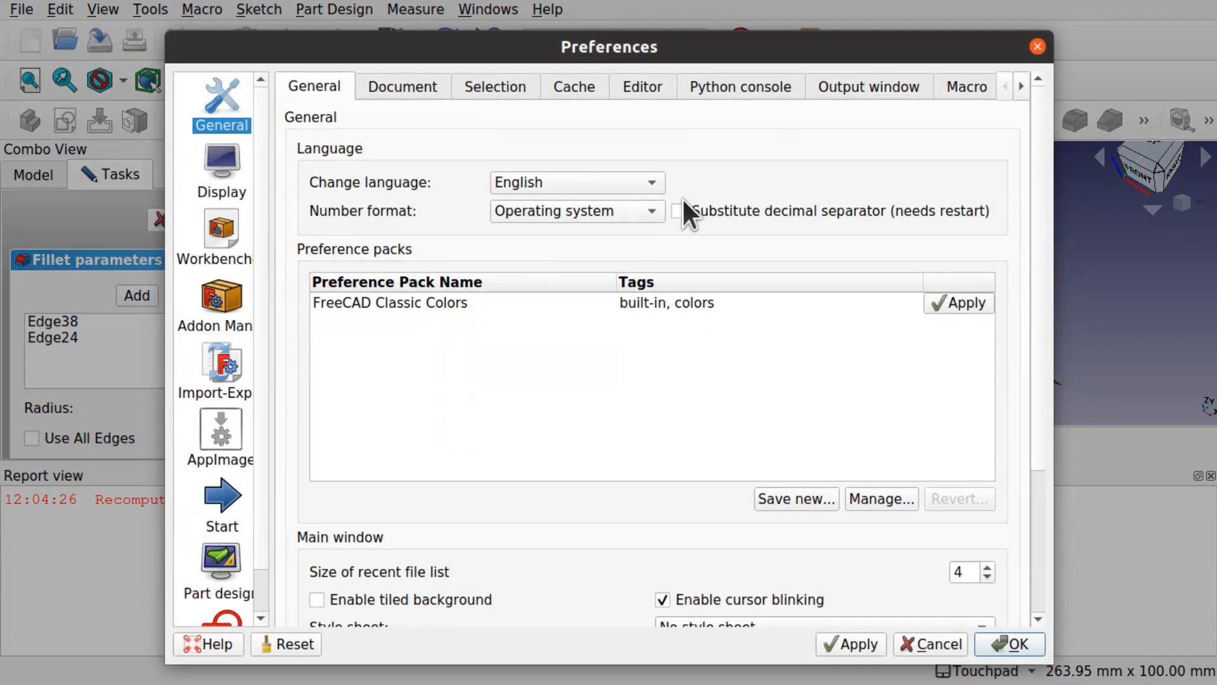
click(862, 92)
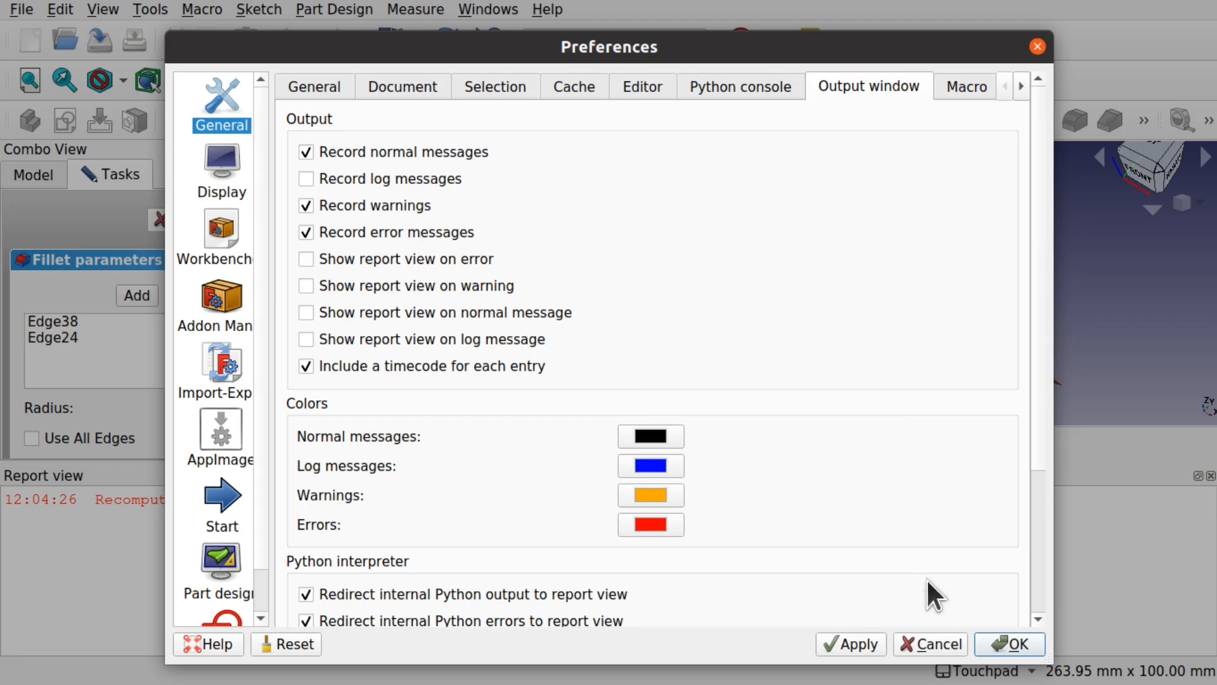
click(1007, 644)
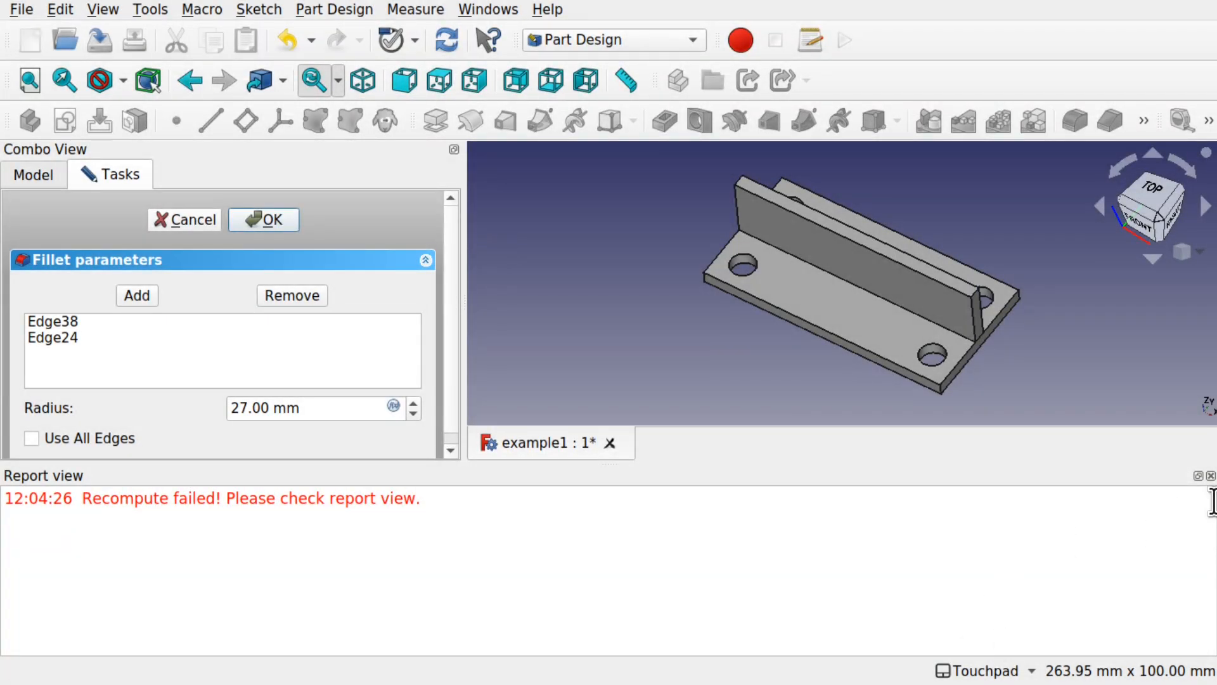
click(1210, 476)
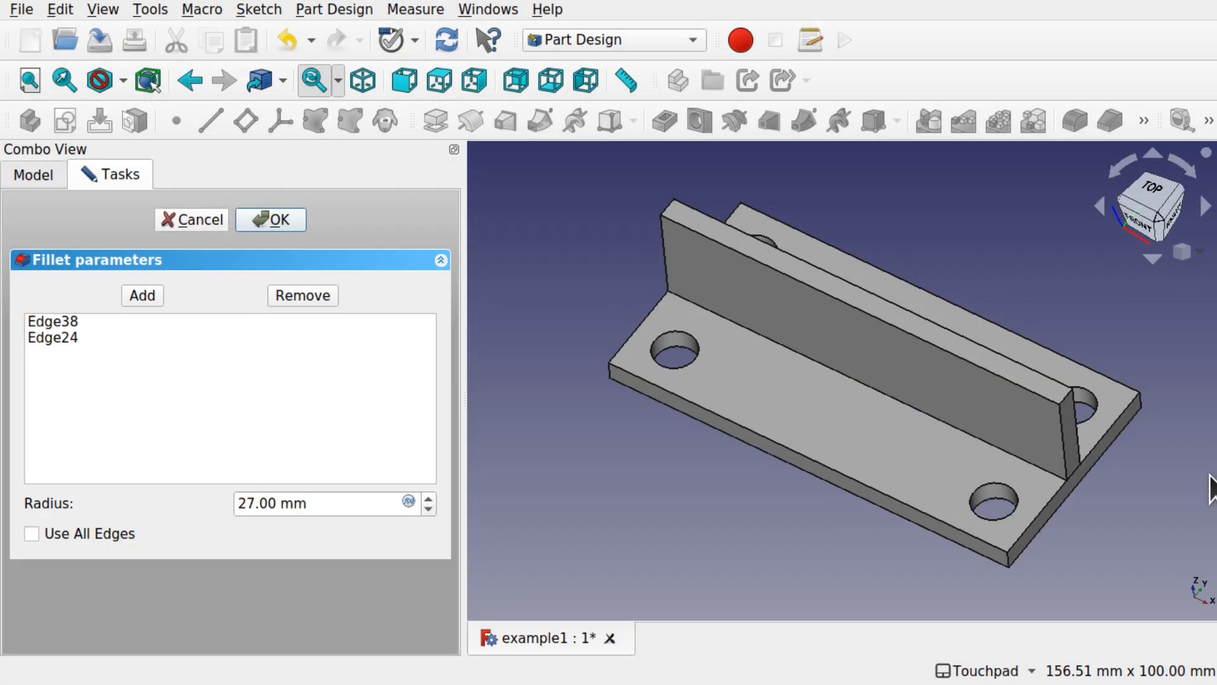
Retry the 27 mm fillet on the rib's two upper end edges, then lower the radius to 20 mm and apply it.
click(269, 220)
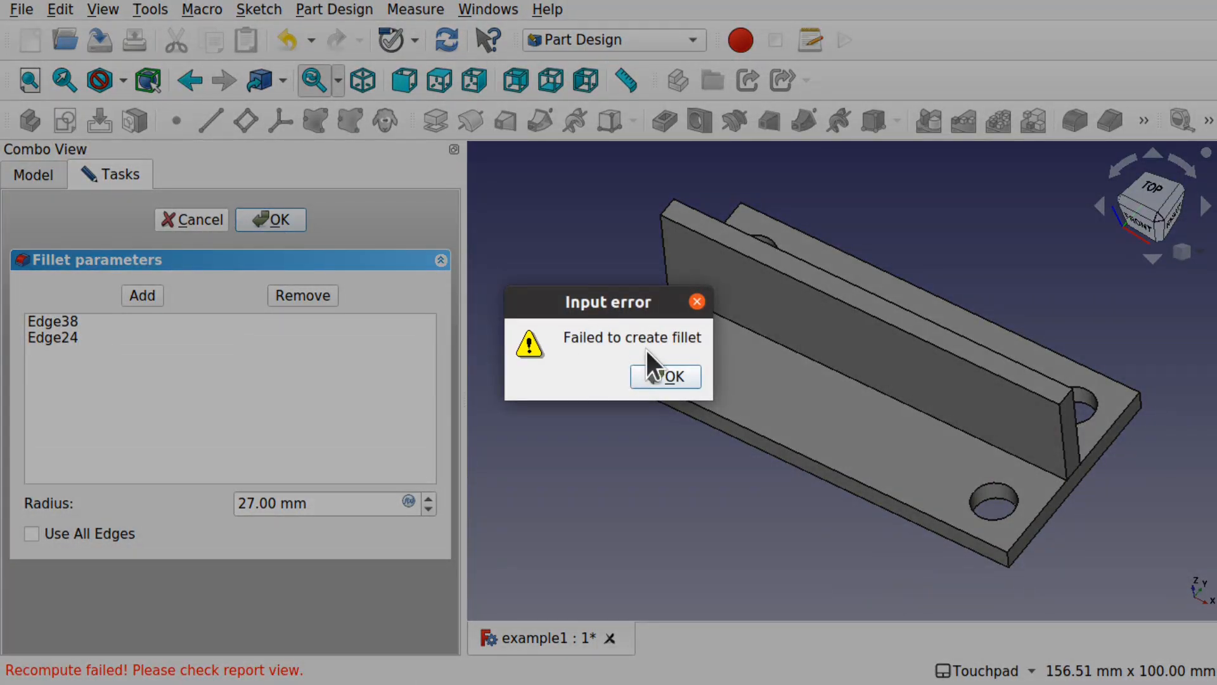
click(671, 378)
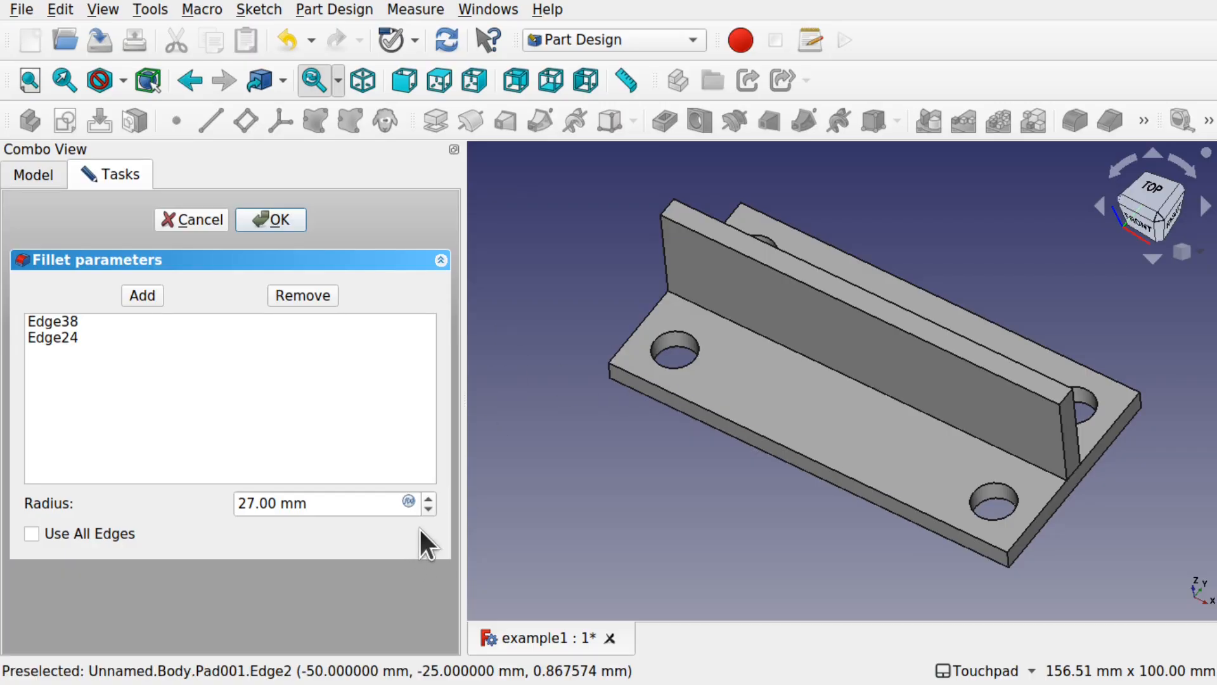
click(428, 508)
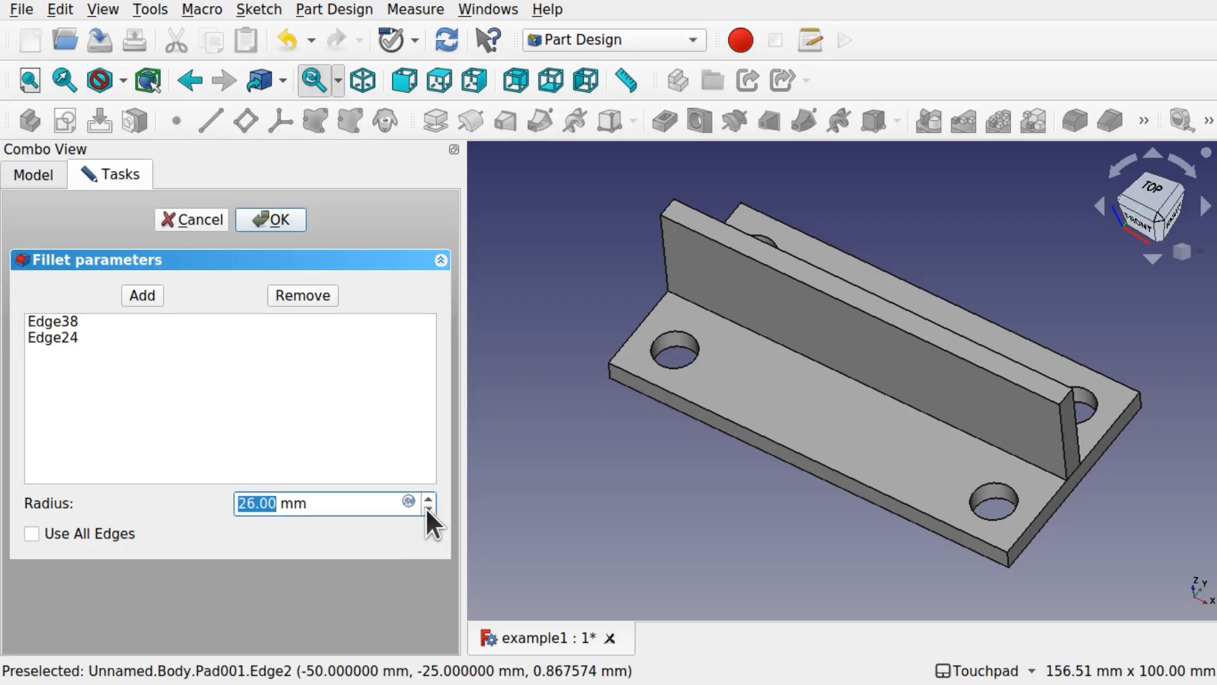
click(428, 508)
click(428, 508)
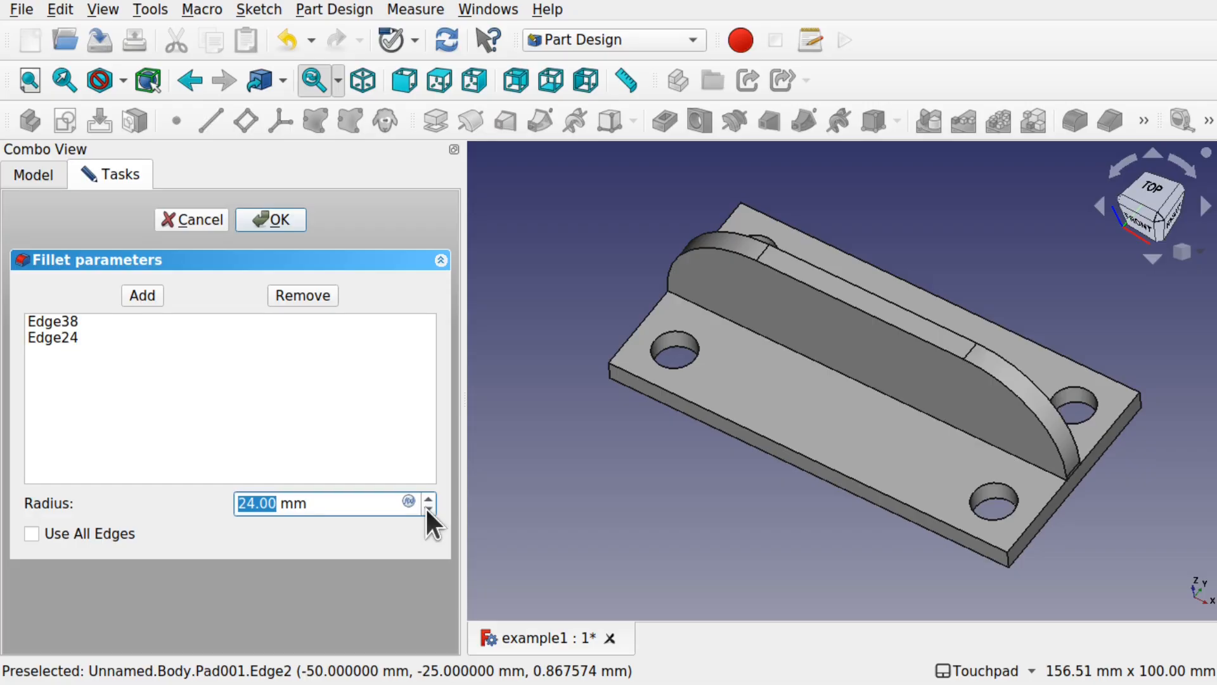
click(428, 508)
click(428, 508)
click(428, 508)
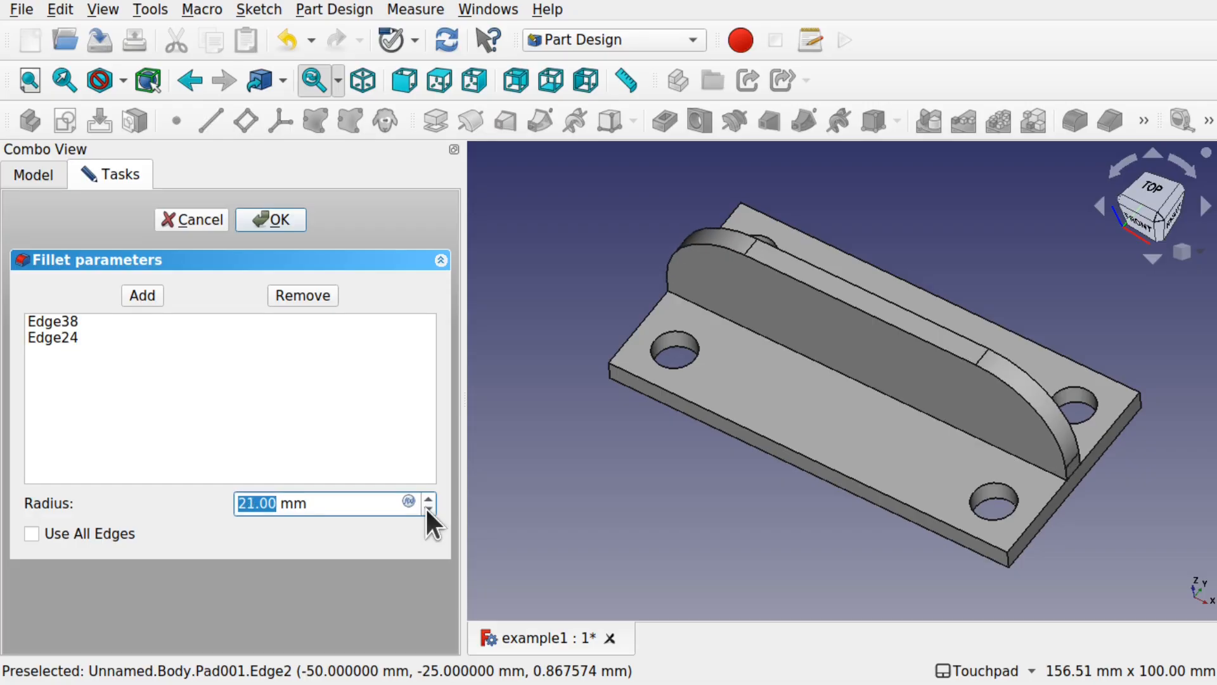
click(428, 508)
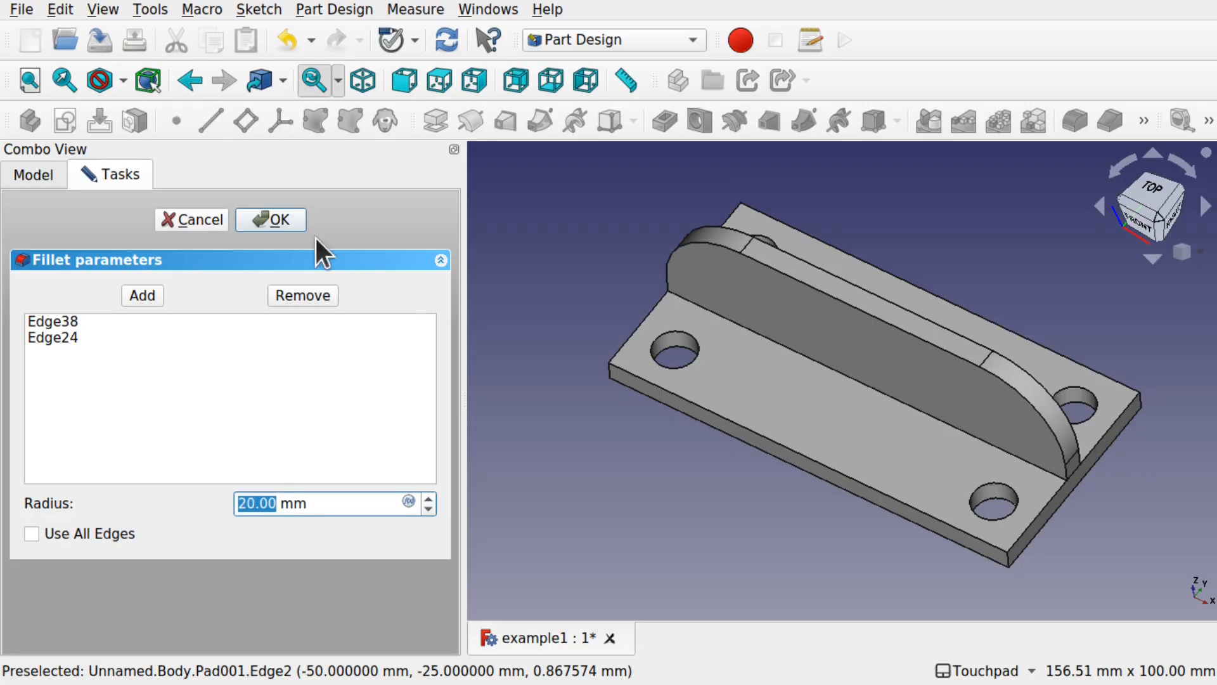
click(280, 219)
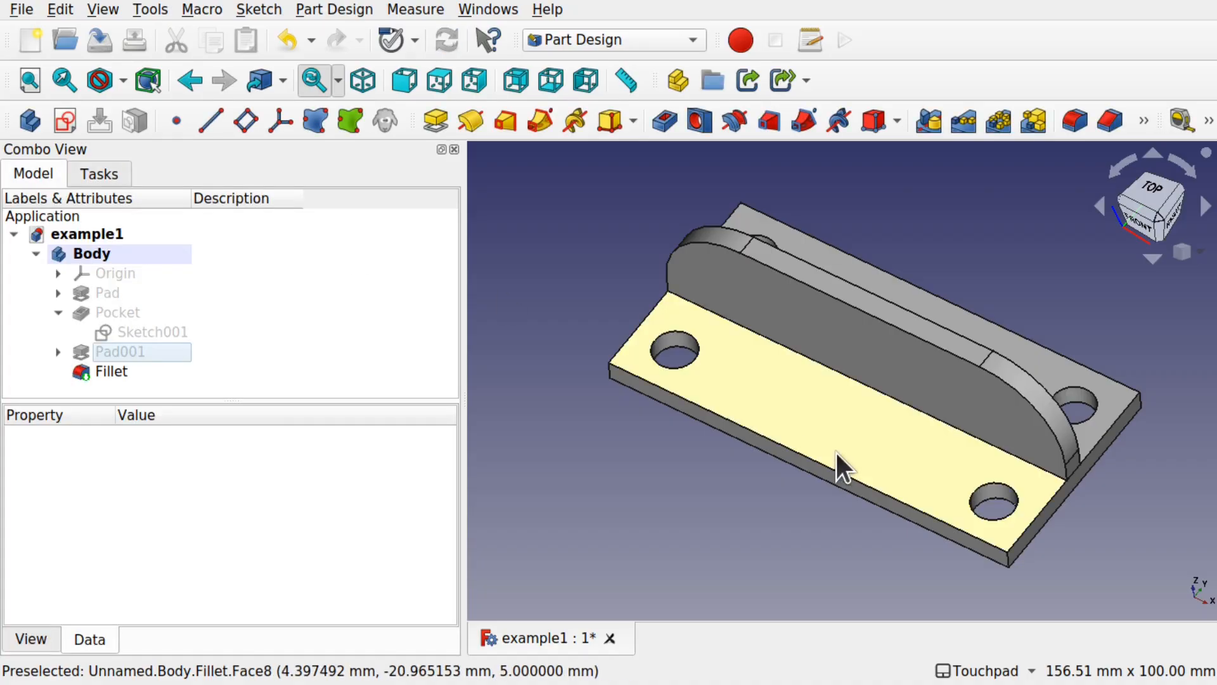
Start a Fillet on one vertical corner edge at the front of the base plate and set its radius to 10 mm.
alt+drag(878, 456, 899, 436)
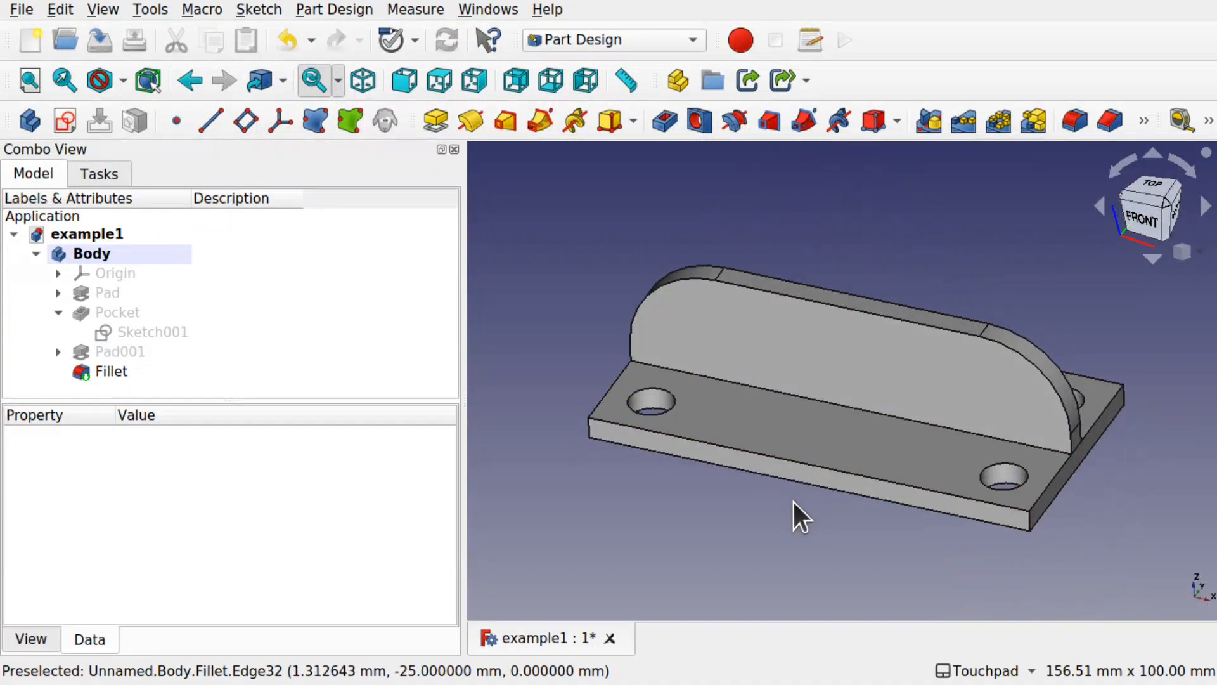
click(1030, 520)
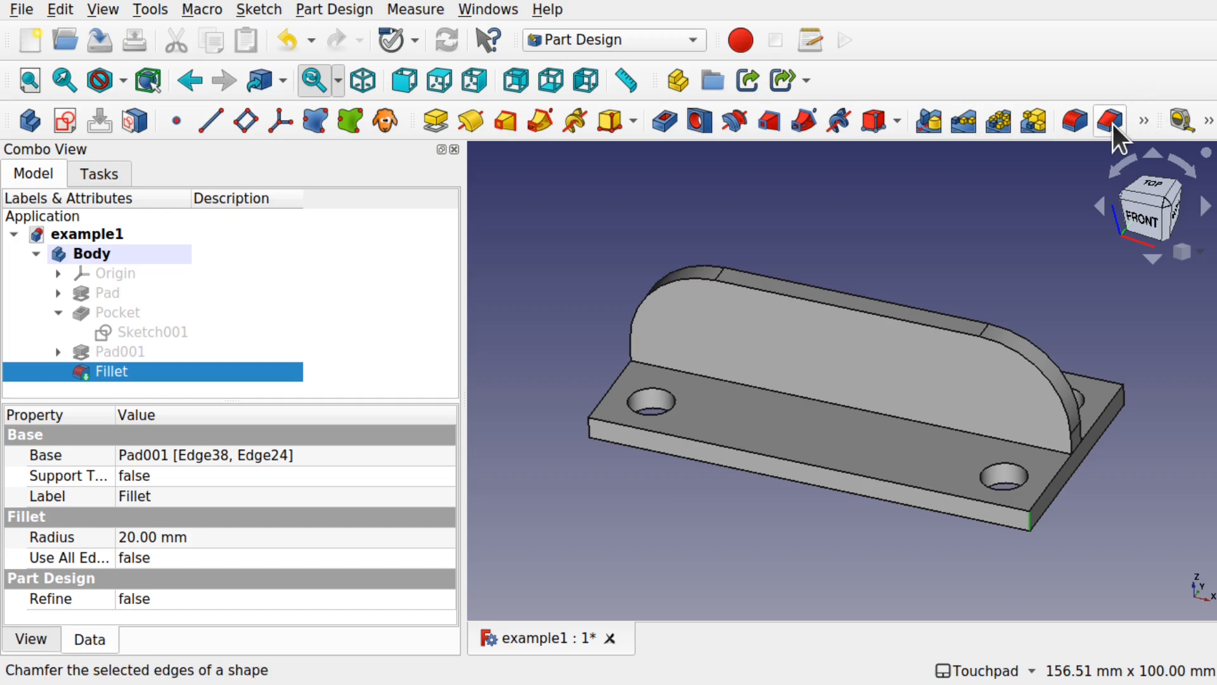
click(1076, 122)
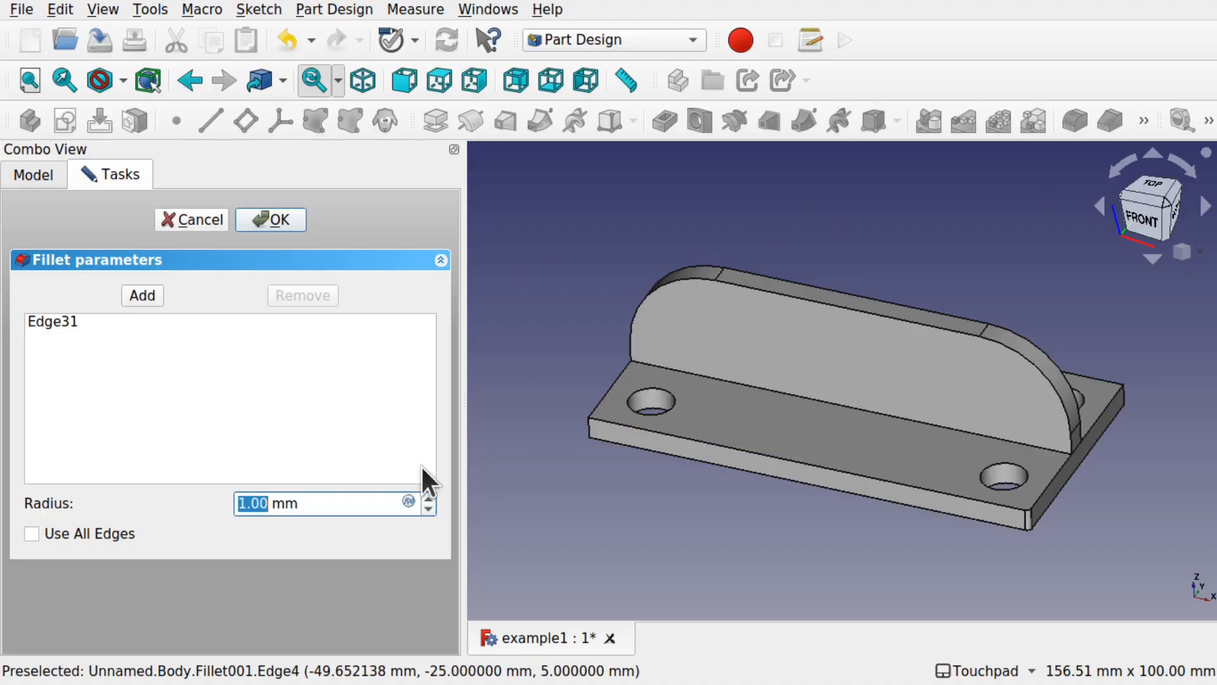
text(10)
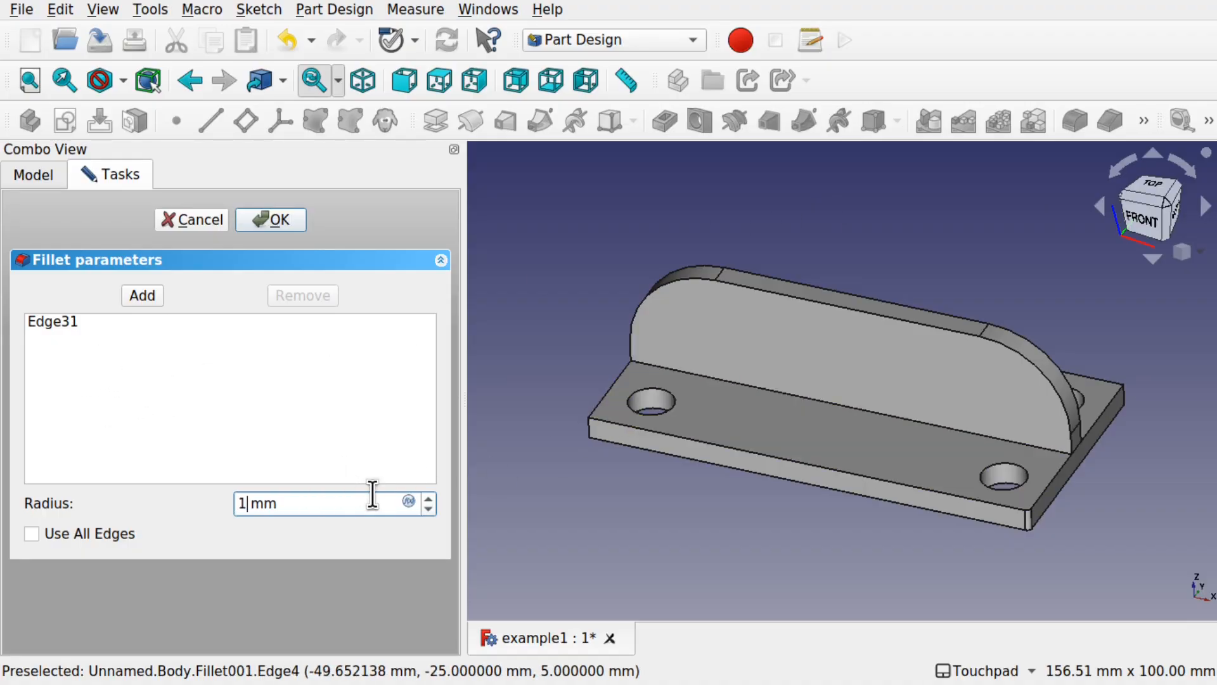
click(310, 547)
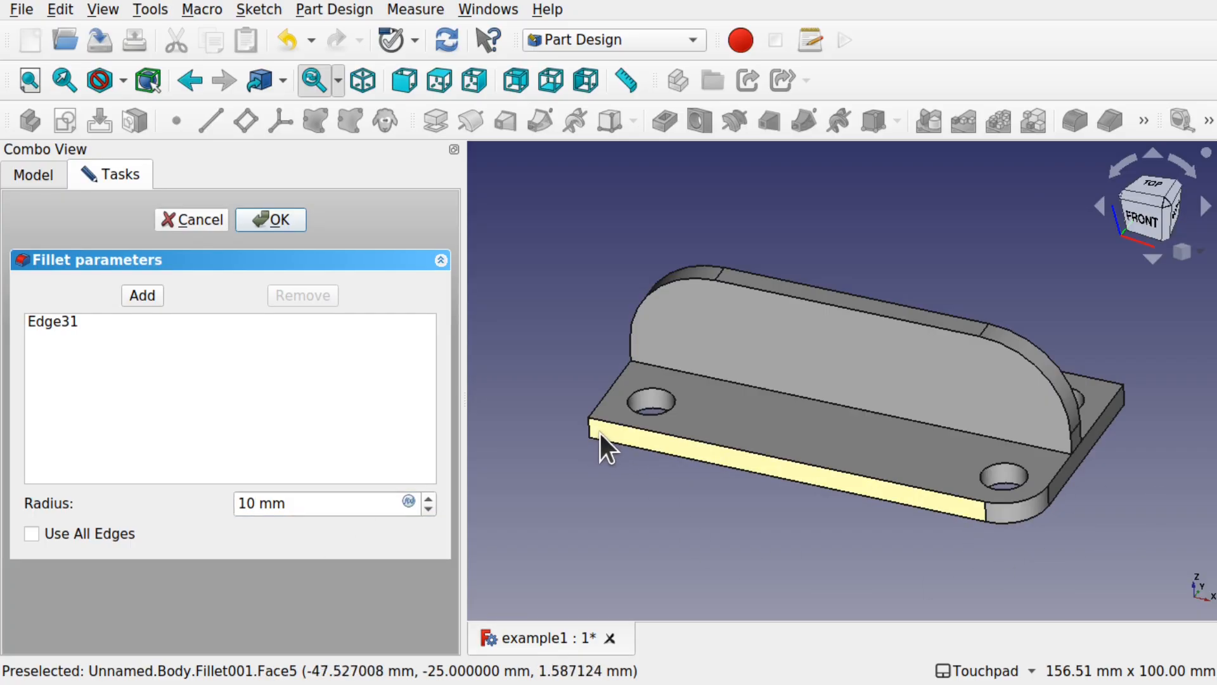
Add the two vertical corner edges at the opposite short end of the base plate to the fillet.
shift+drag(673, 456, 861, 471)
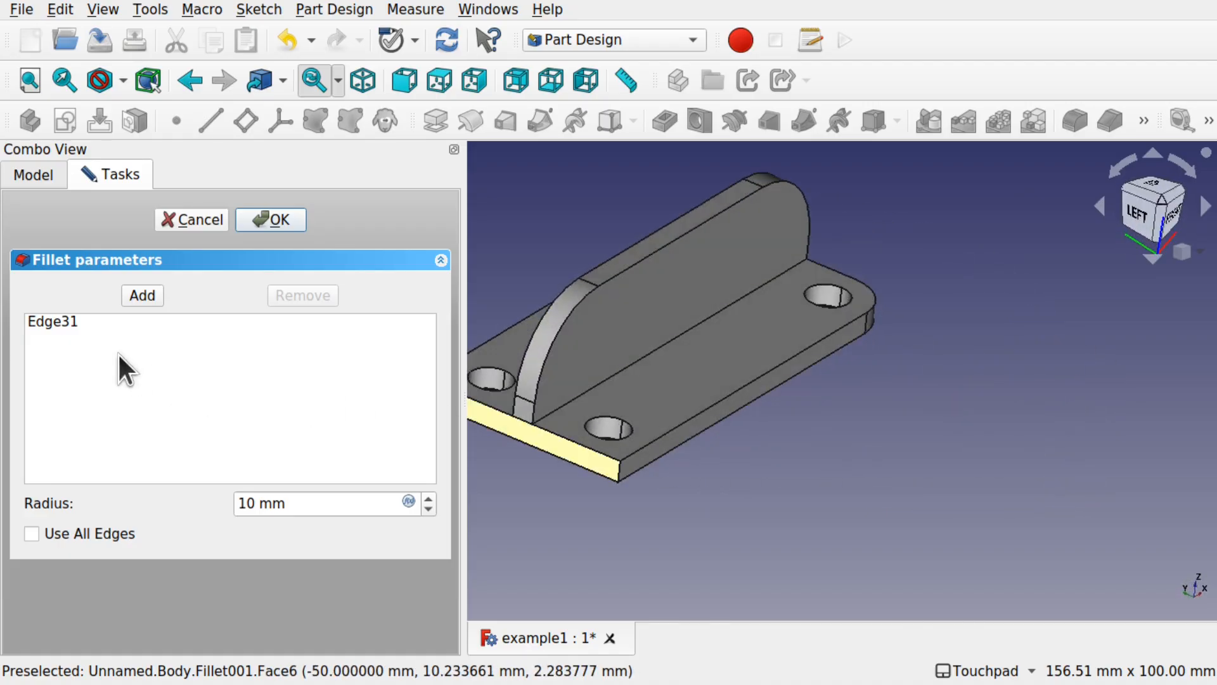
click(150, 292)
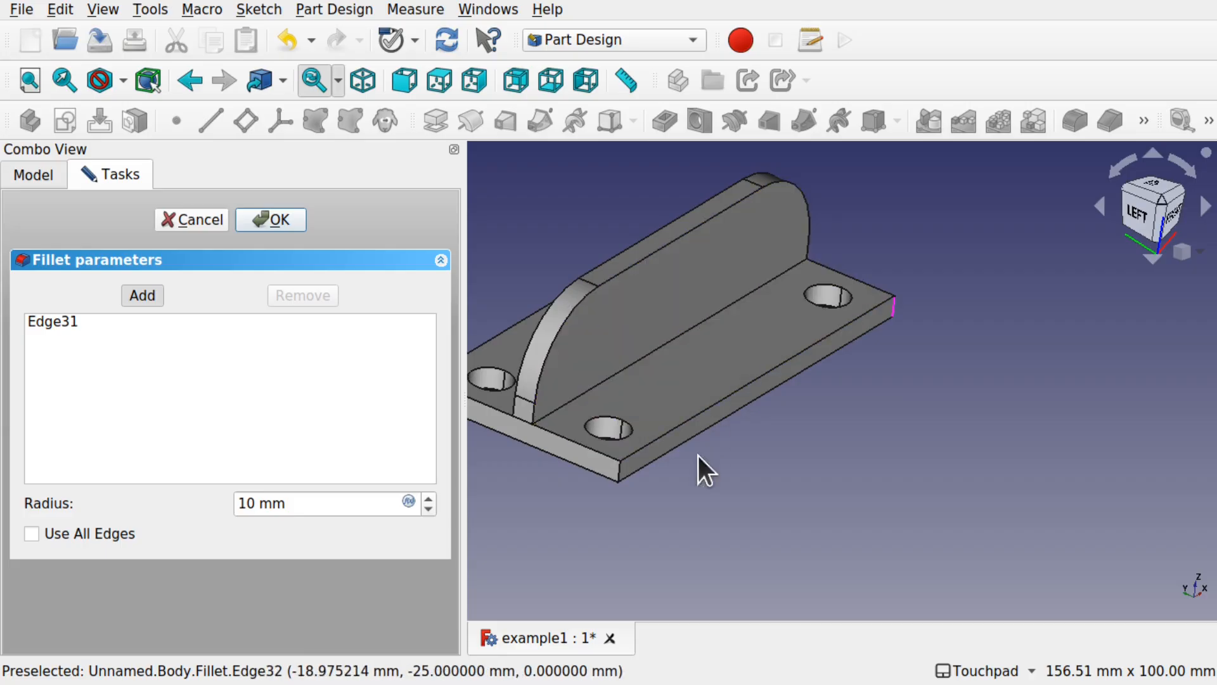
click(617, 472)
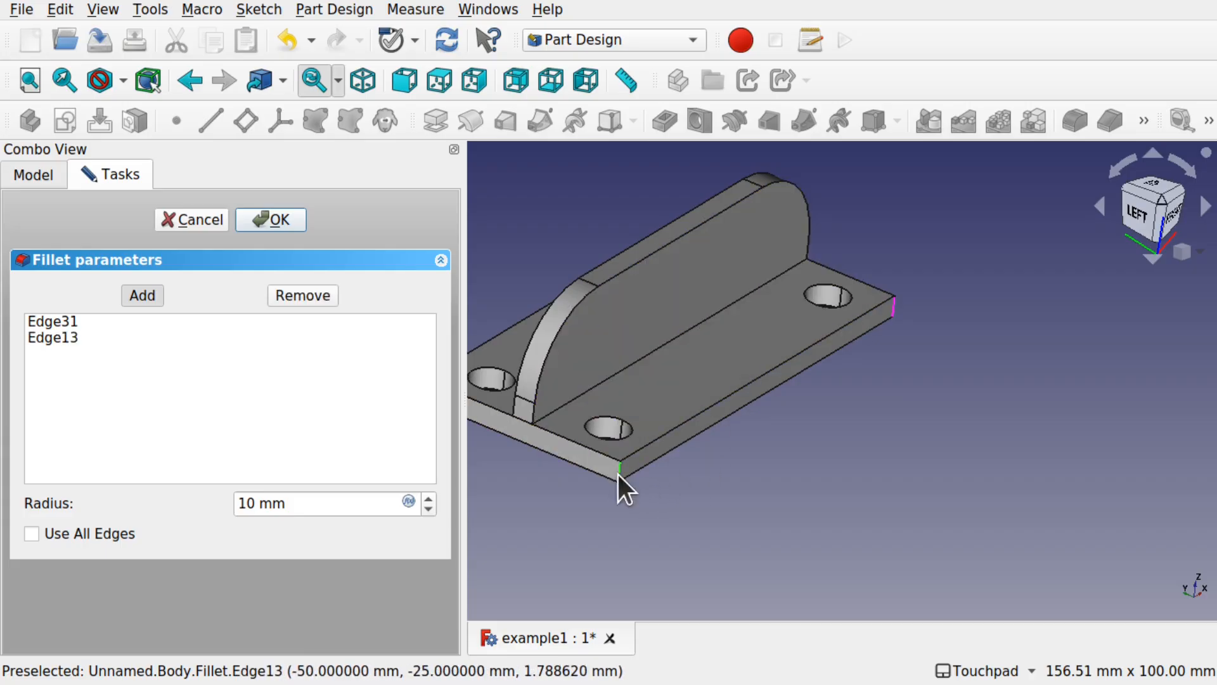
shift+drag(701, 516, 881, 514)
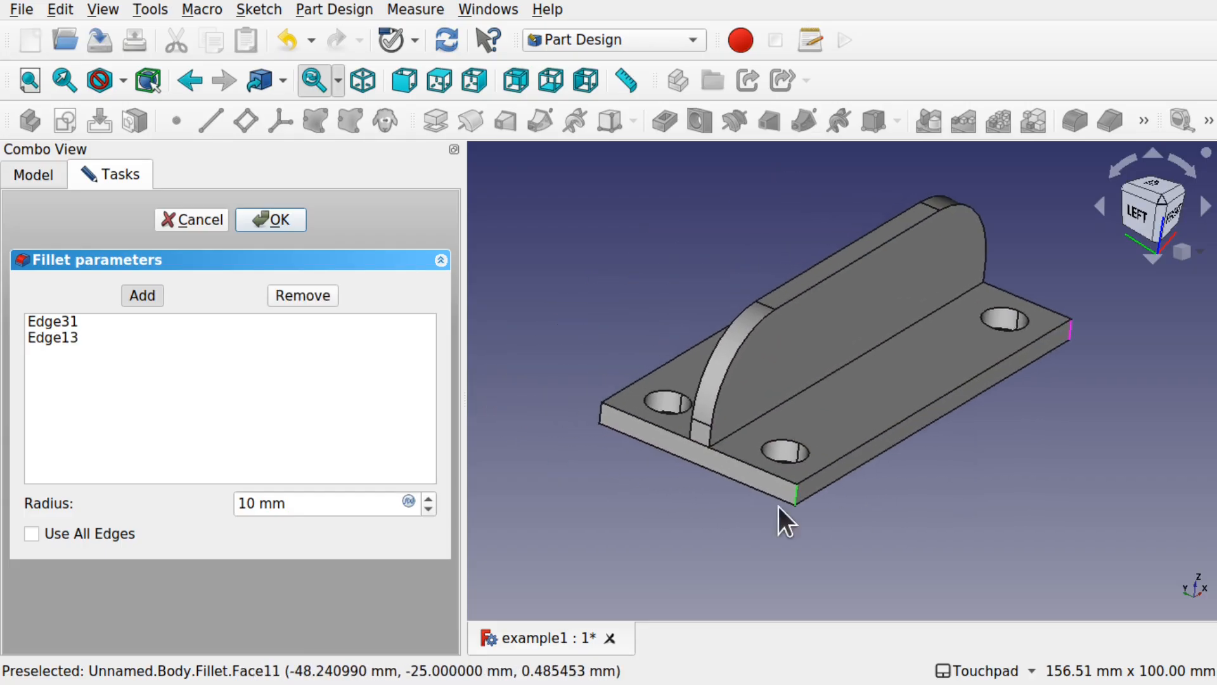
alt+drag(681, 490, 815, 505)
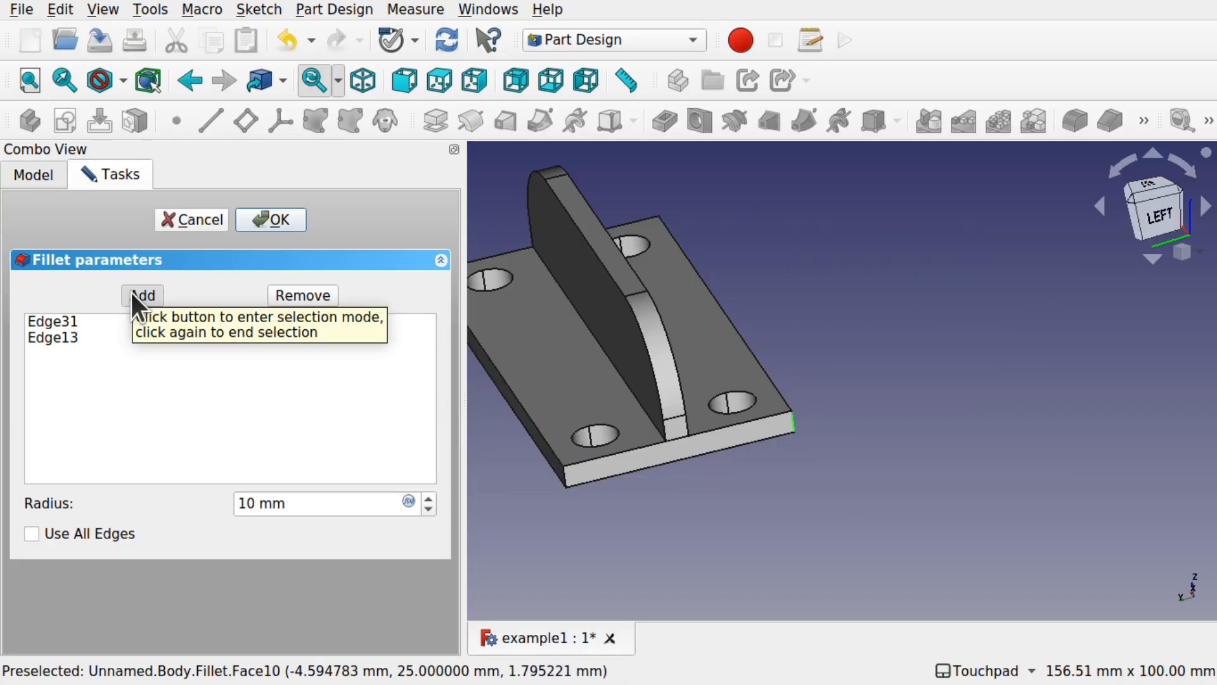
click(567, 480)
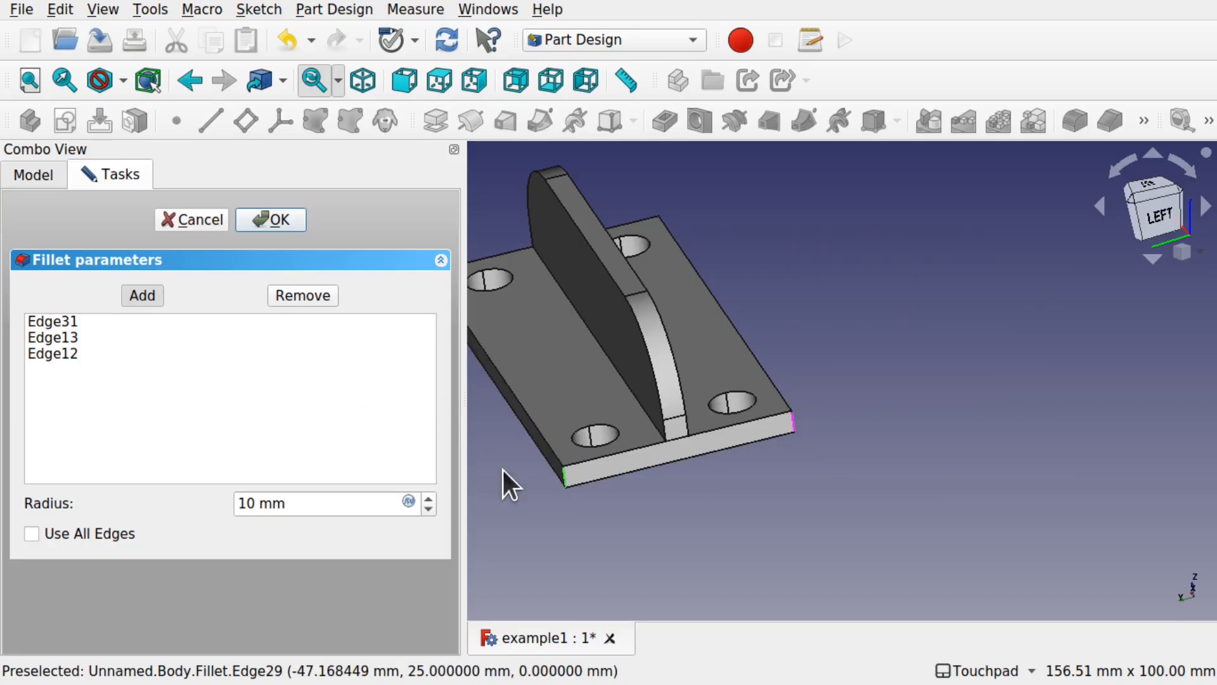
alt+drag(503, 482, 739, 500)
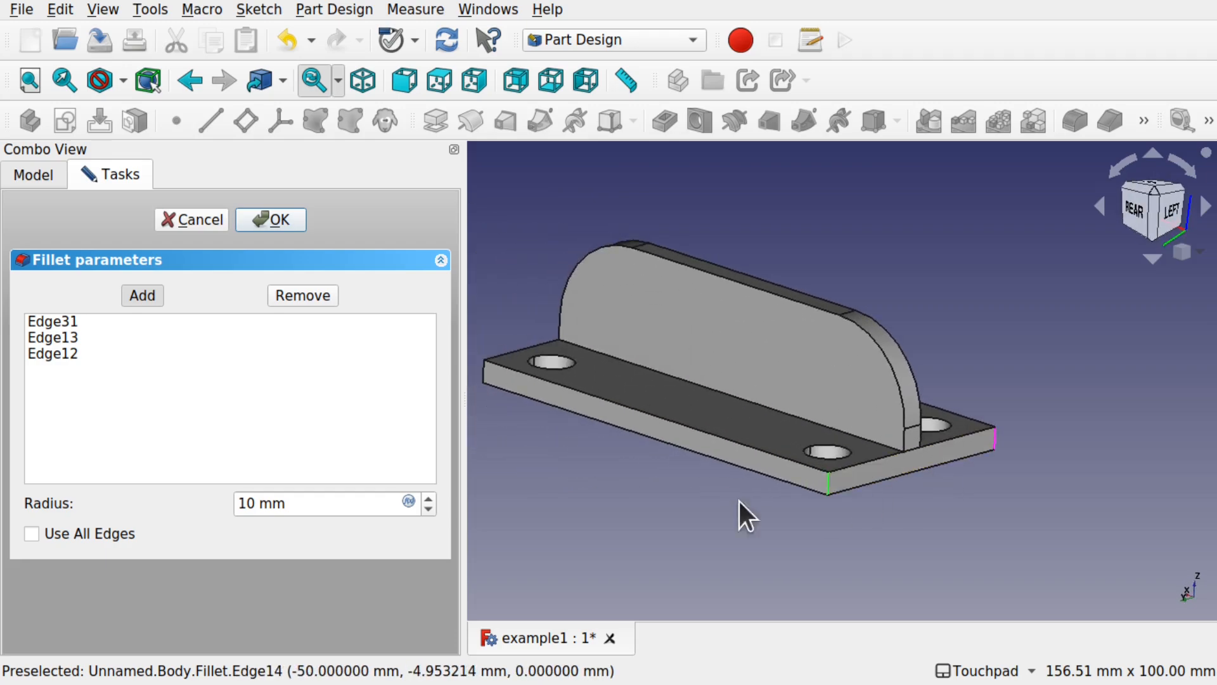
click(667, 444)
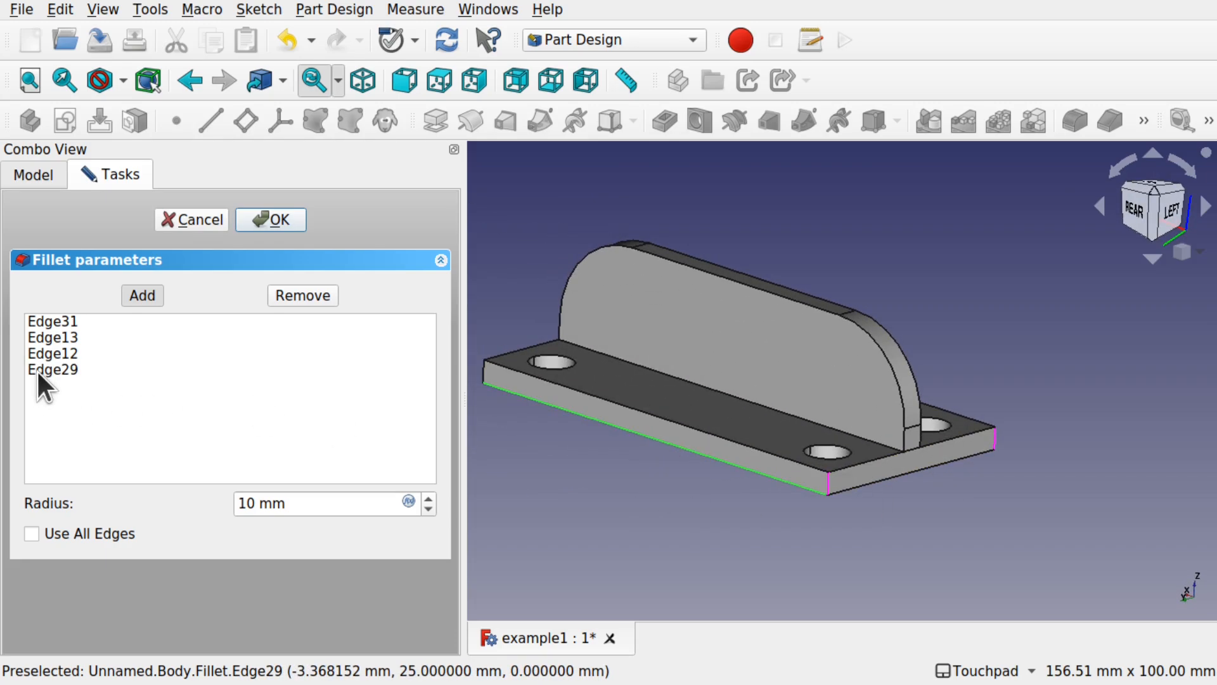
click(54, 370)
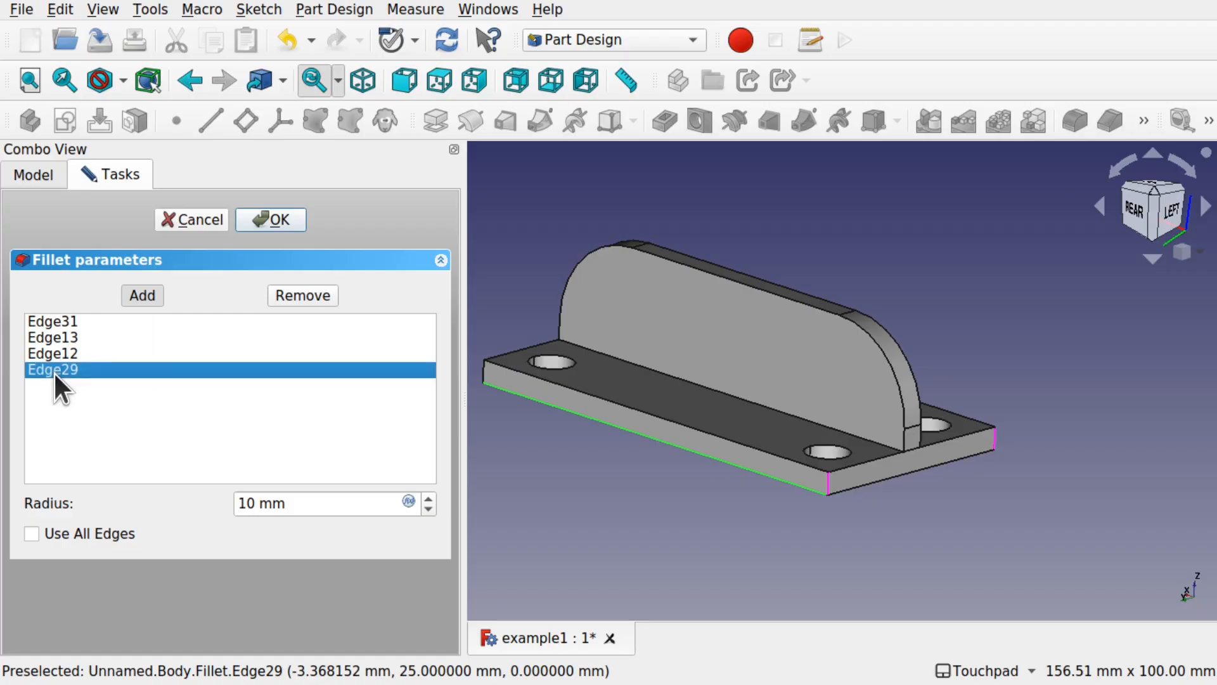
click(303, 294)
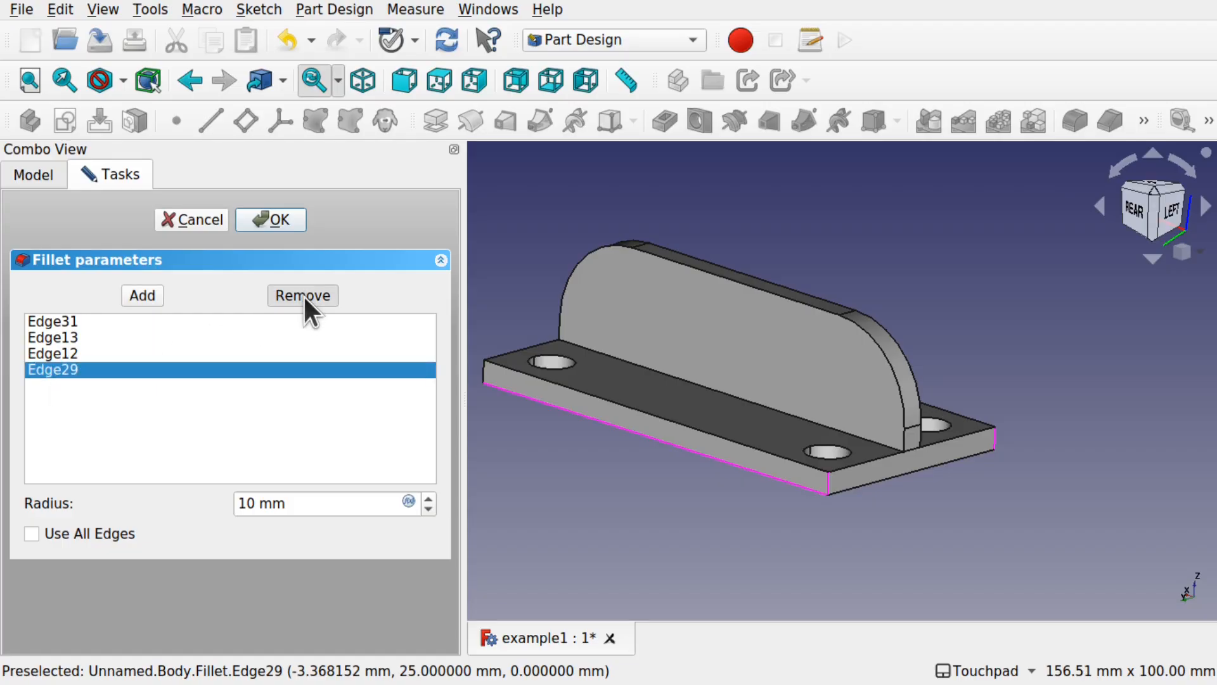
click(670, 447)
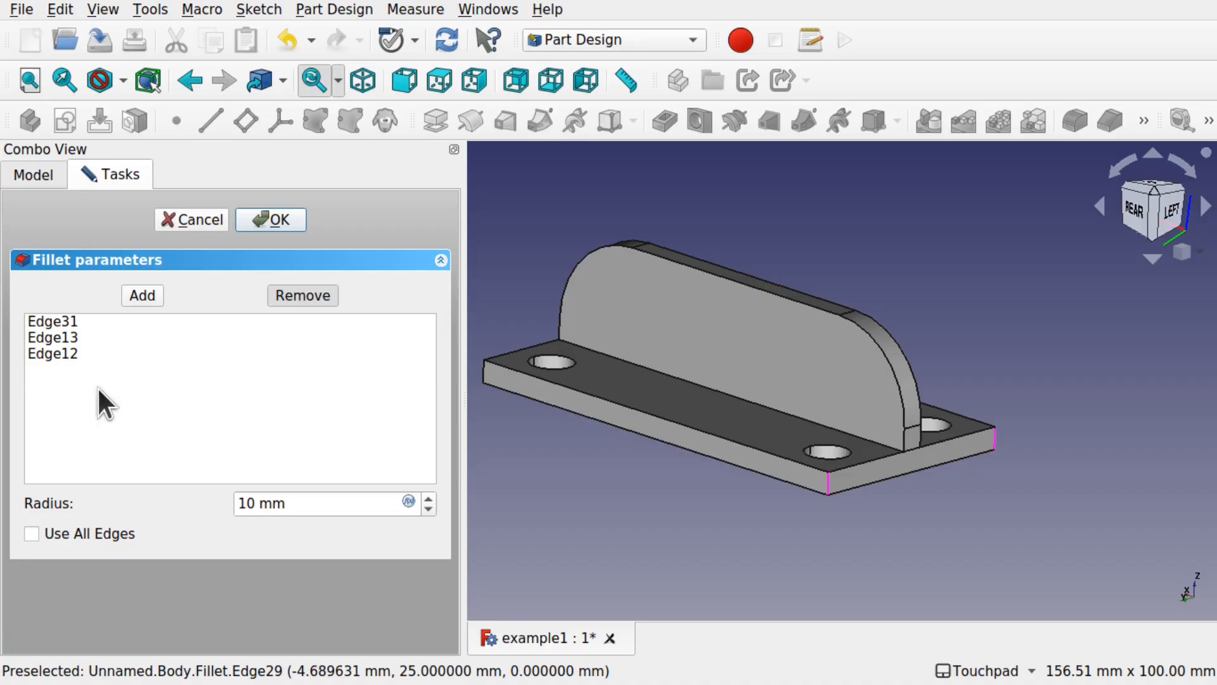
Preview the fillet on the three plate corners by raising the radius to 11 mm and returning it to 10 mm.
alt+drag(737, 391, 572, 417)
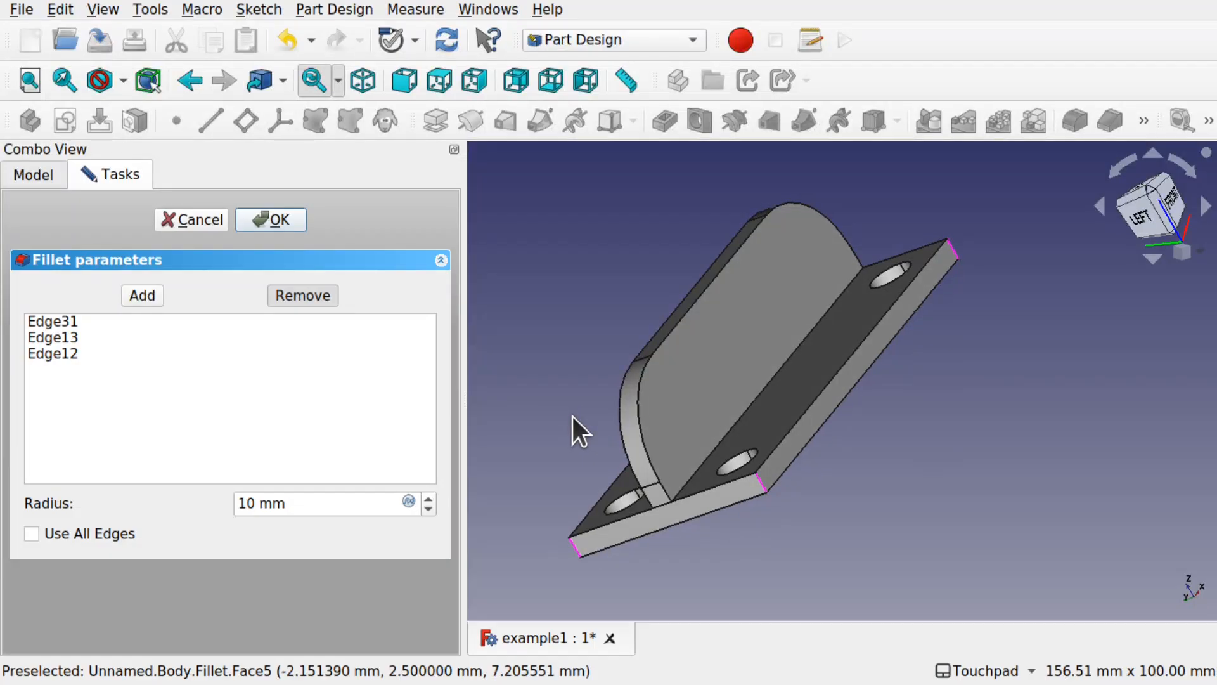
click(429, 498)
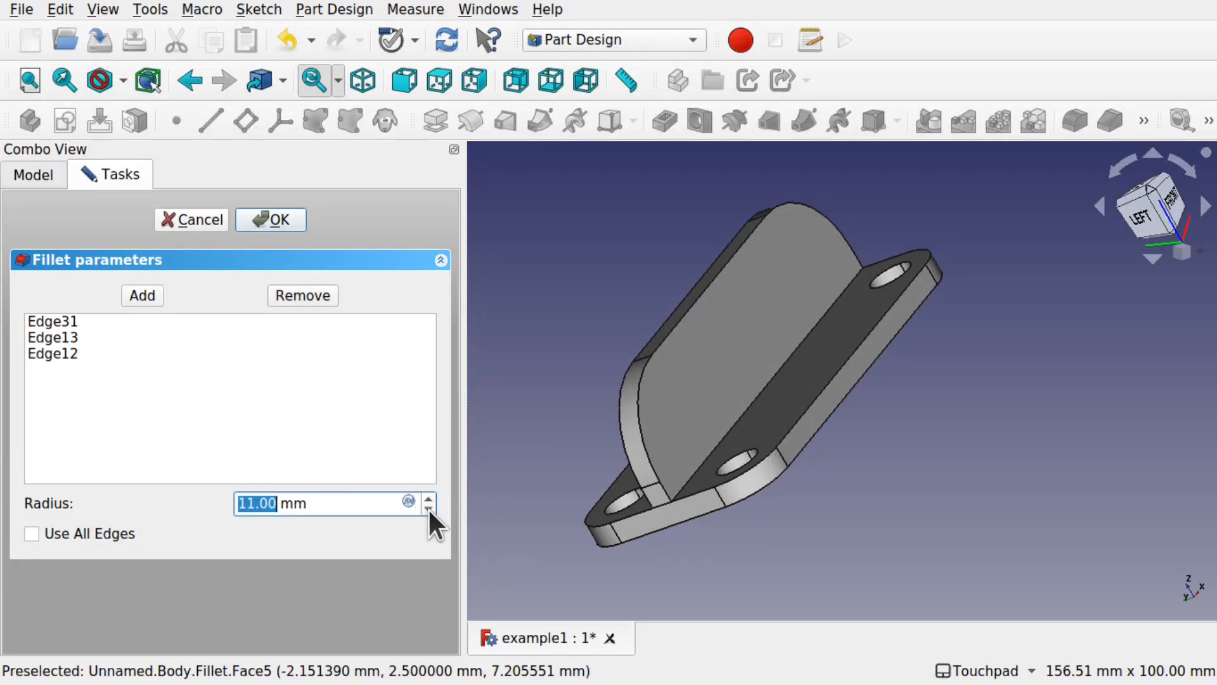
click(428, 509)
Add the base plate's remaining vertical corner edge to the fillet and apply it to all four corners at 10 mm radius.
alt+drag(704, 469, 919, 406)
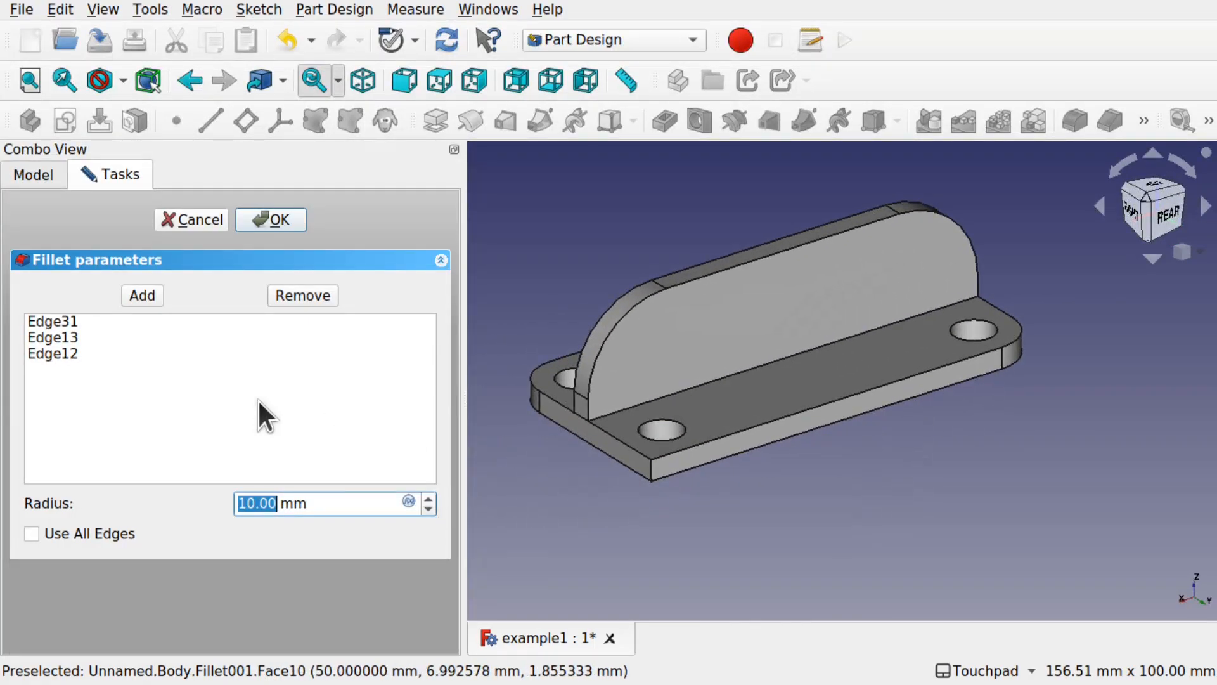
click(145, 296)
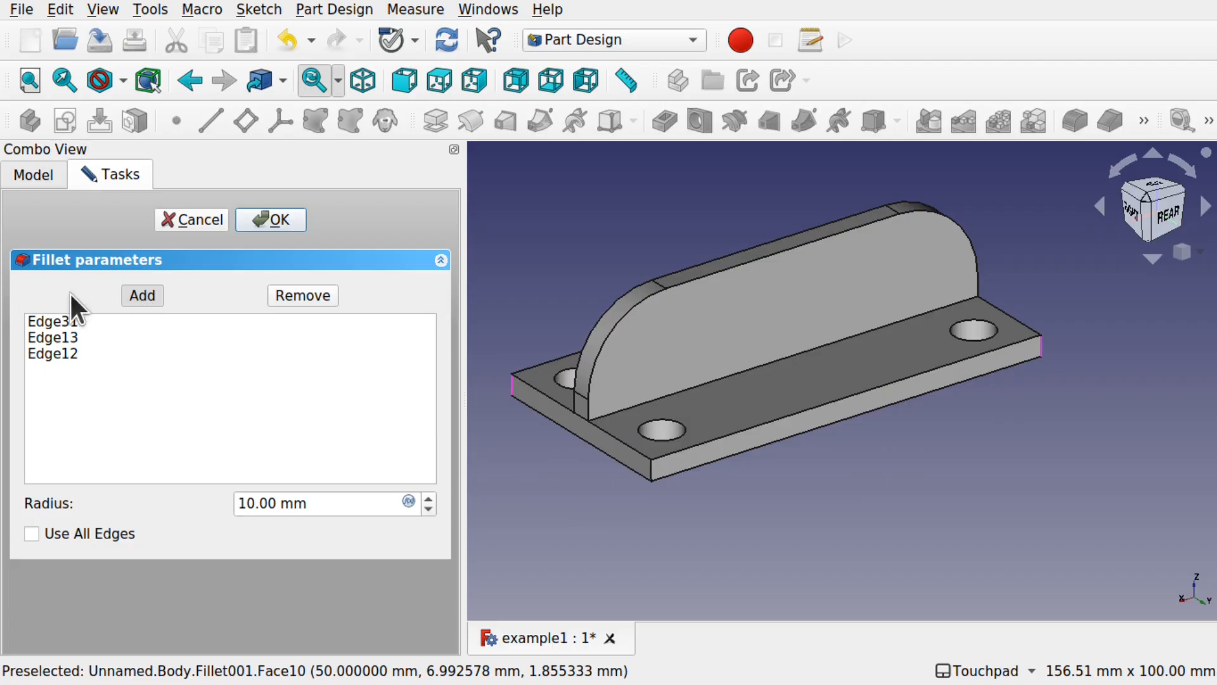
click(653, 472)
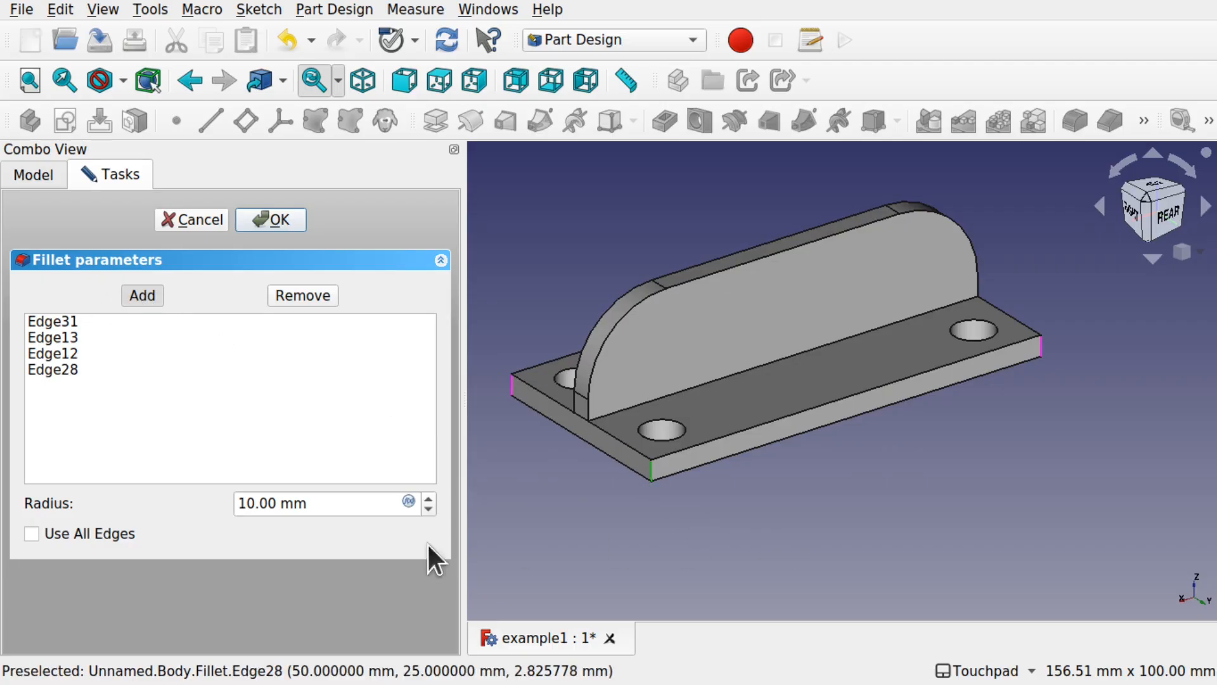
click(428, 499)
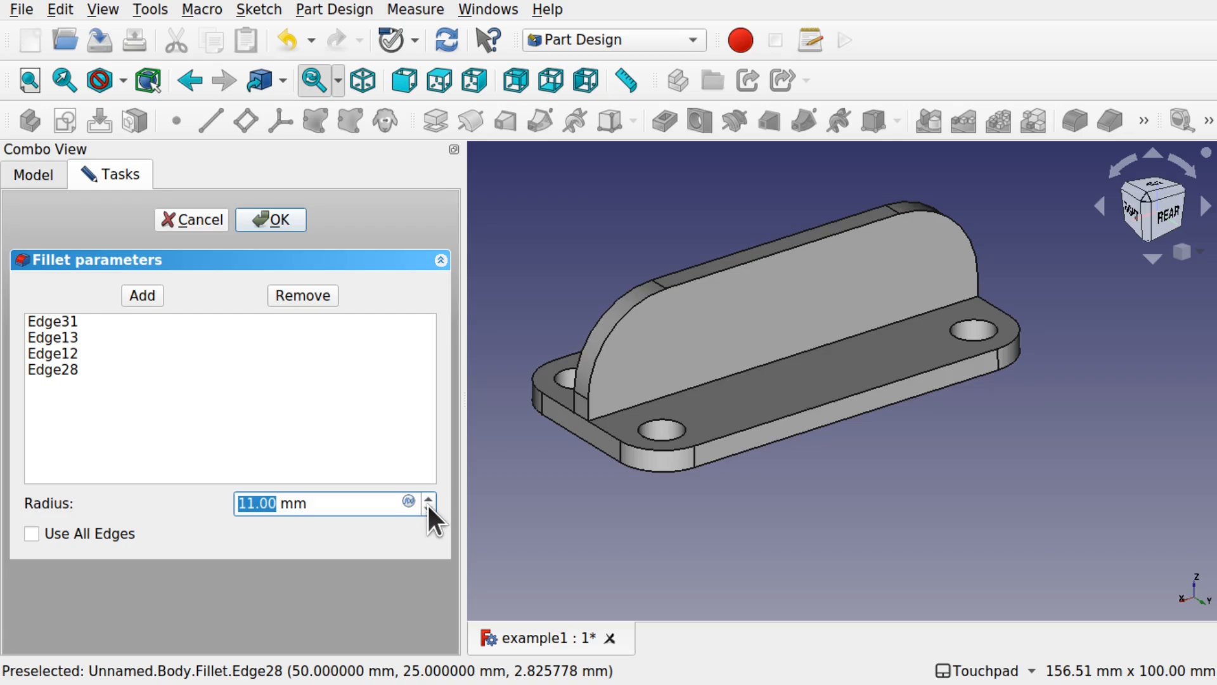
click(429, 509)
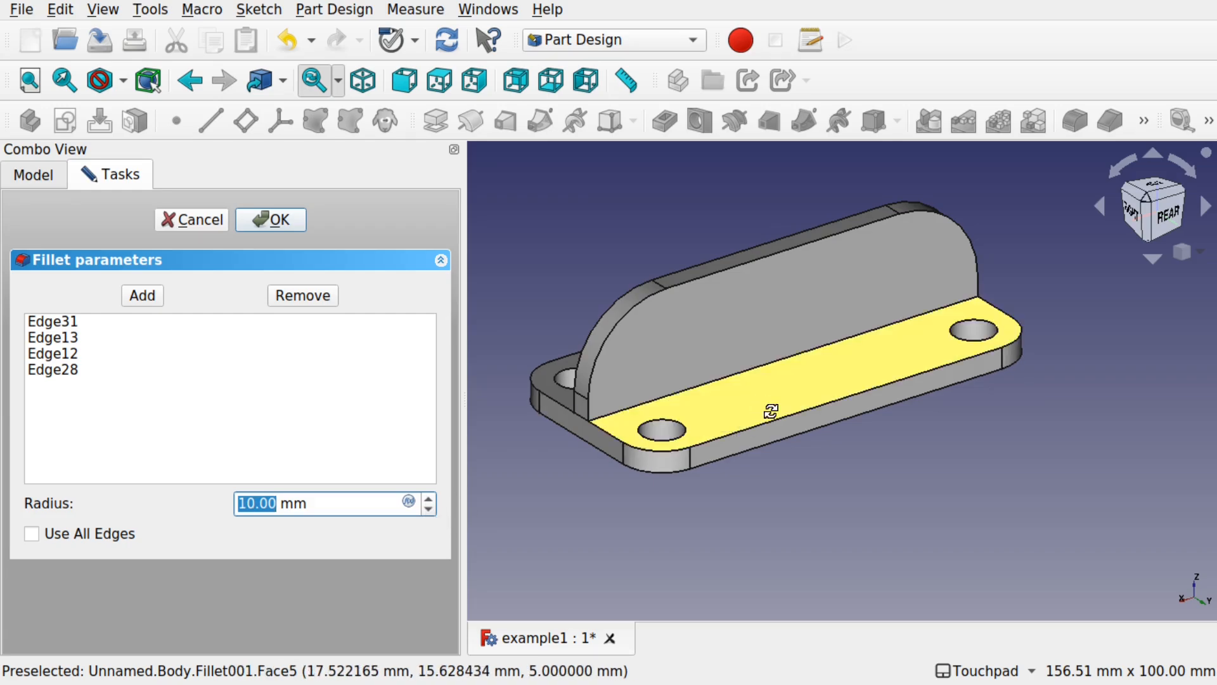
drag(774, 410, 737, 455)
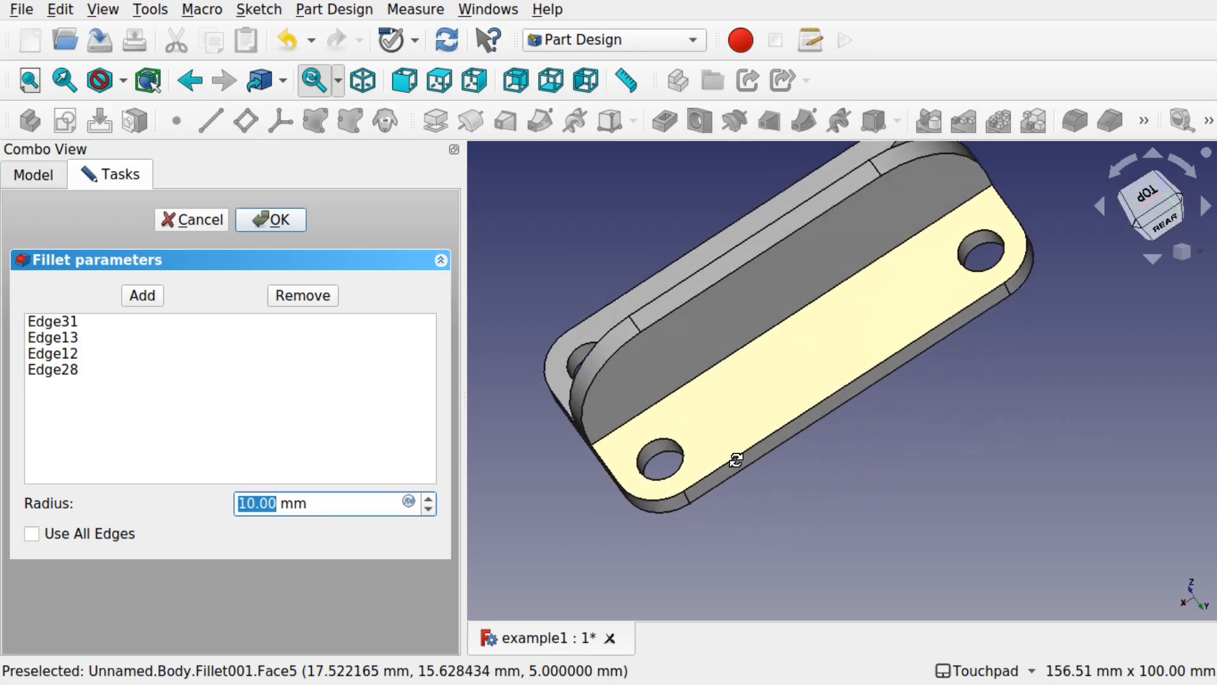
click(279, 224)
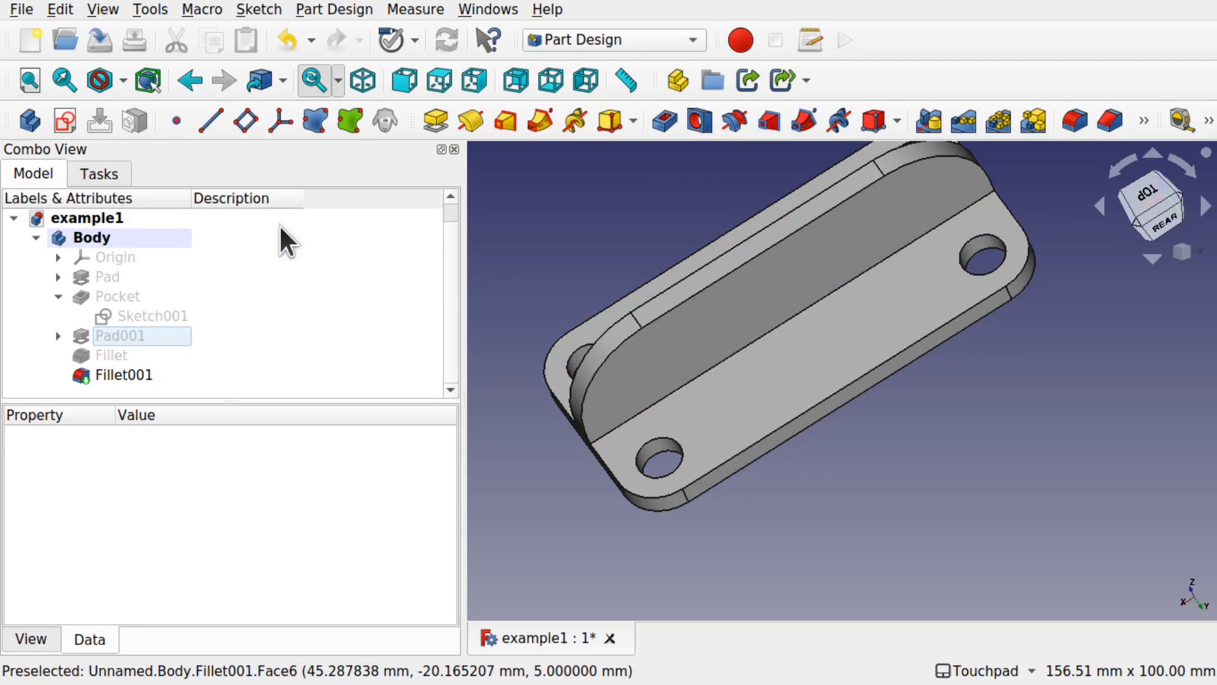
Inspect the properties of both fillet features and display the rib's Fillet instead of the plate-corner Fillet001.
click(113, 353)
click(85, 377)
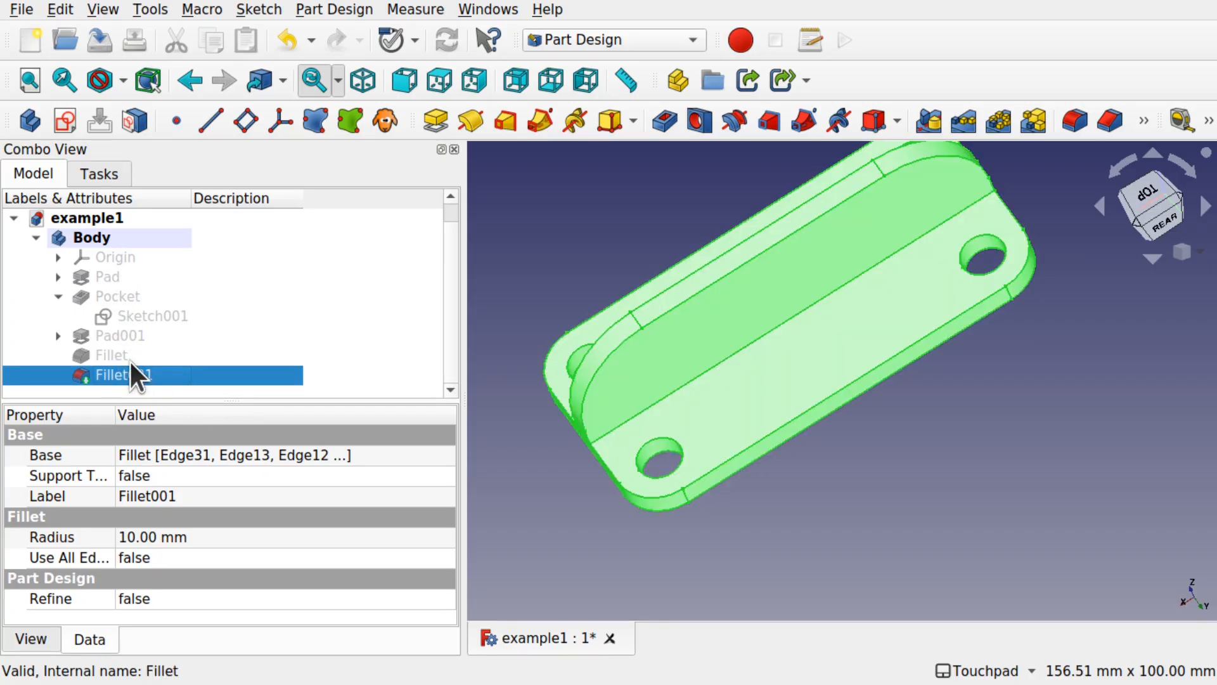
click(128, 359)
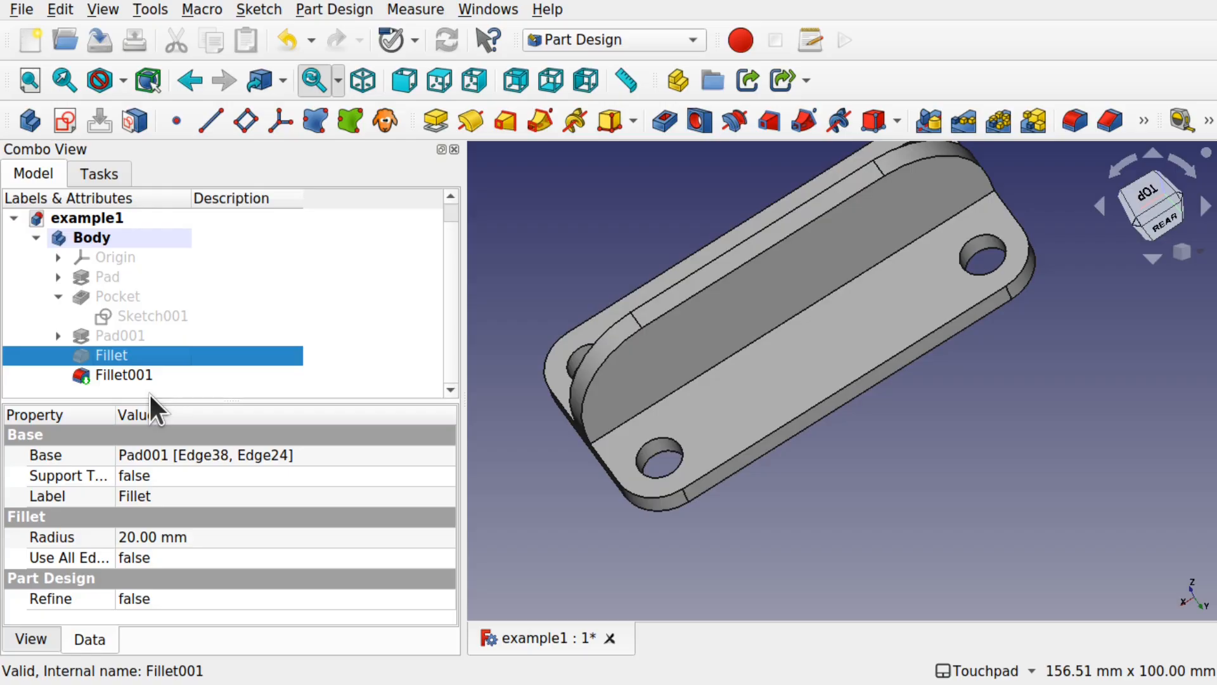
key(space)
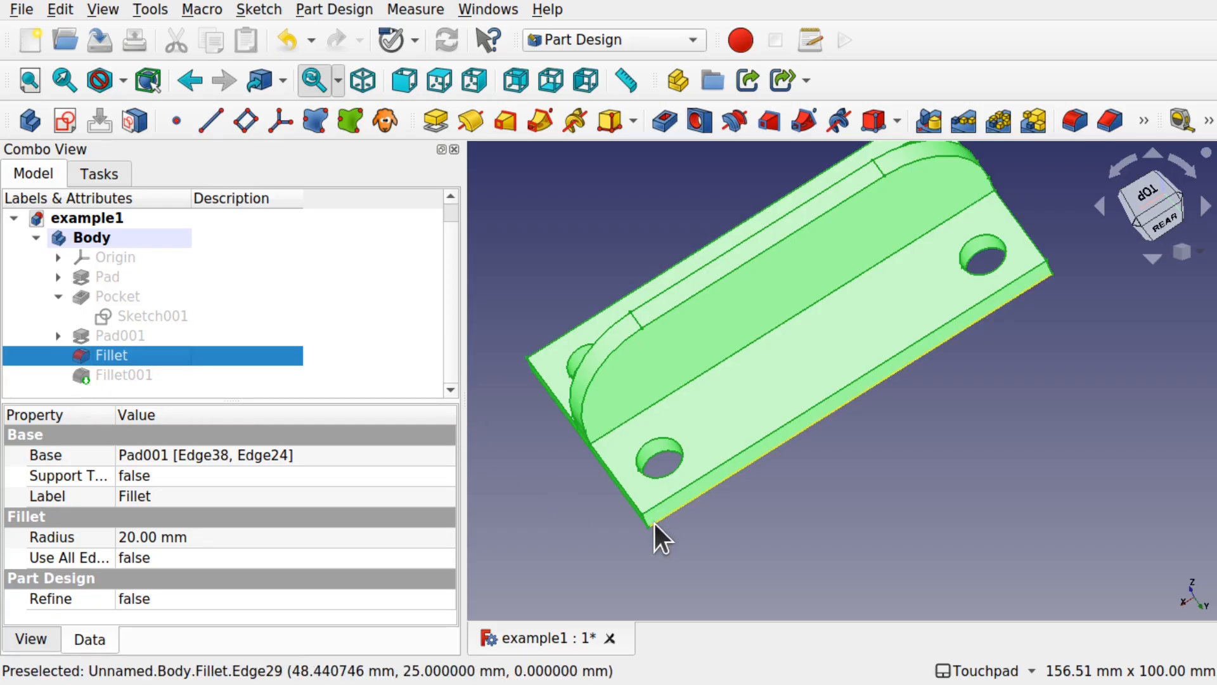
Step back through the model history by displaying the rib's Pad001 stage and the Pocket stage of the plate.
click(133, 336)
click(844, 428)
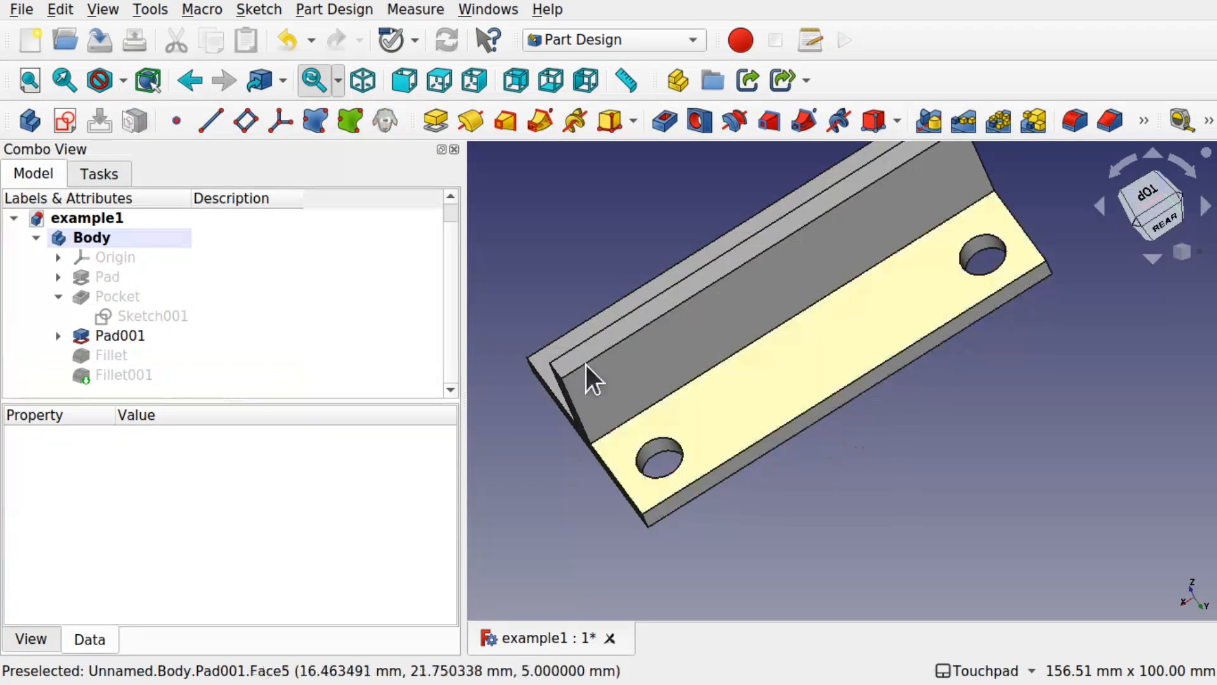
click(153, 294)
key(space)
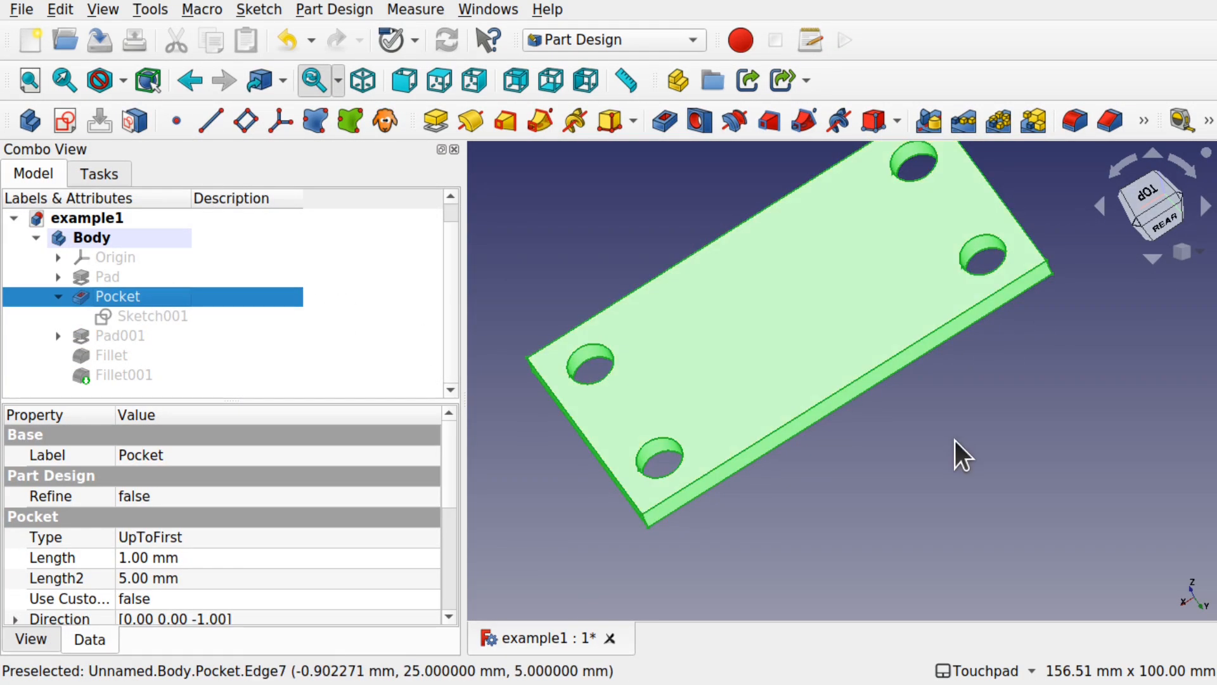
click(955, 441)
Display the plate-corner Fillet001 again and review its edge list and radius without changing them.
click(123, 378)
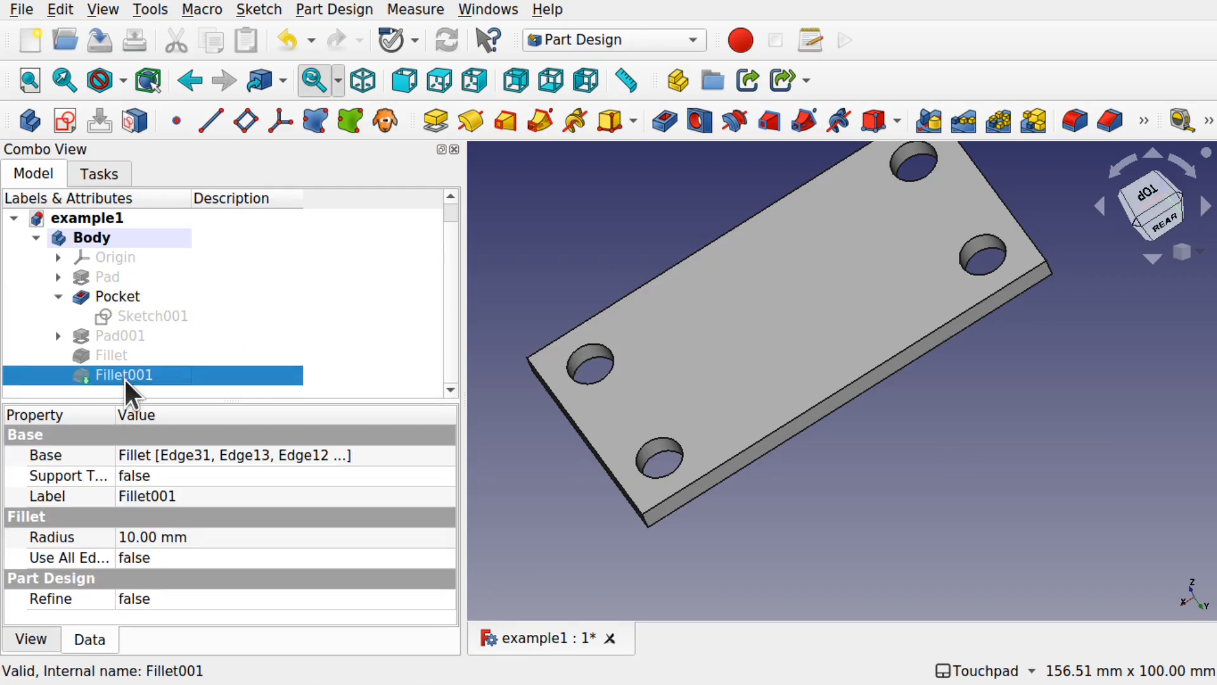
key(space)
click(818, 477)
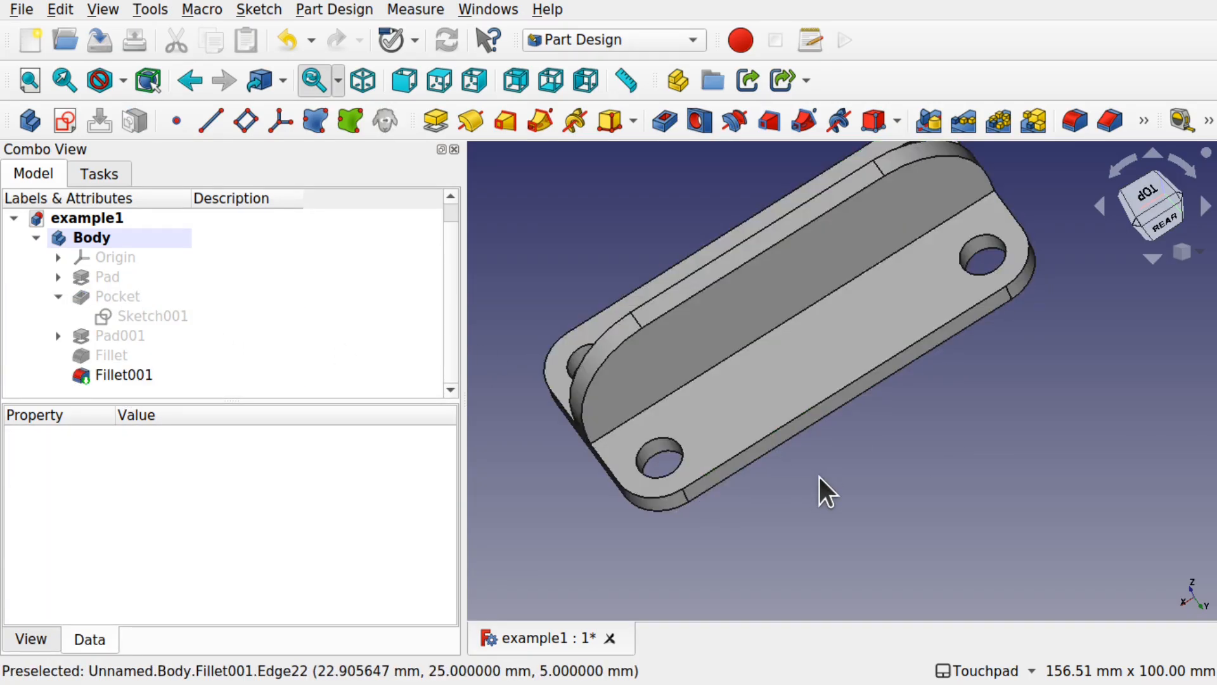
double_click(157, 376)
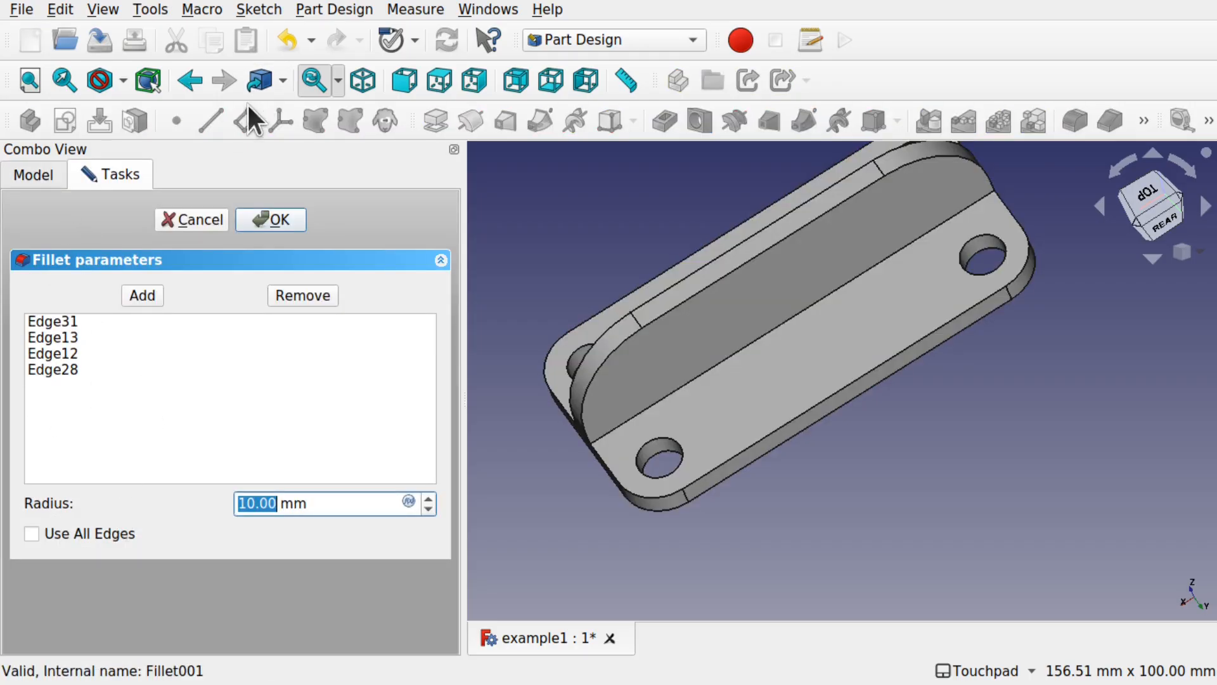
click(199, 220)
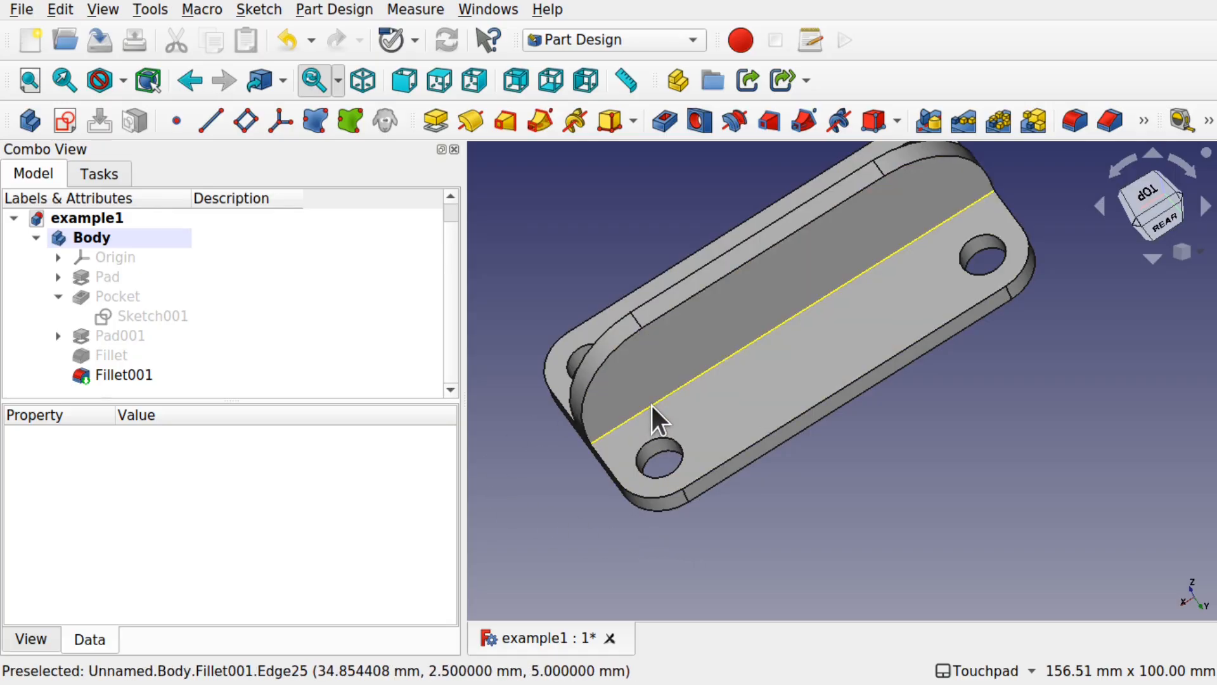
Fillet the edge where the rear side of the rib meets the plate, with a 5 mm radius.
click(652, 405)
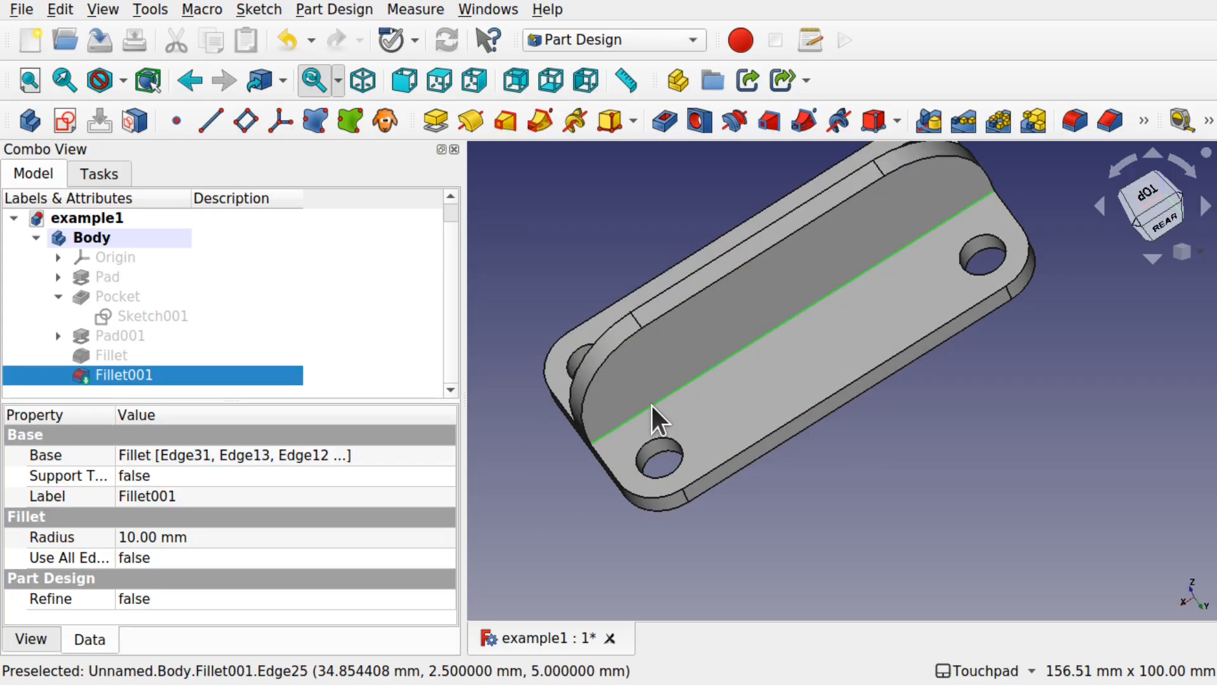
click(1071, 125)
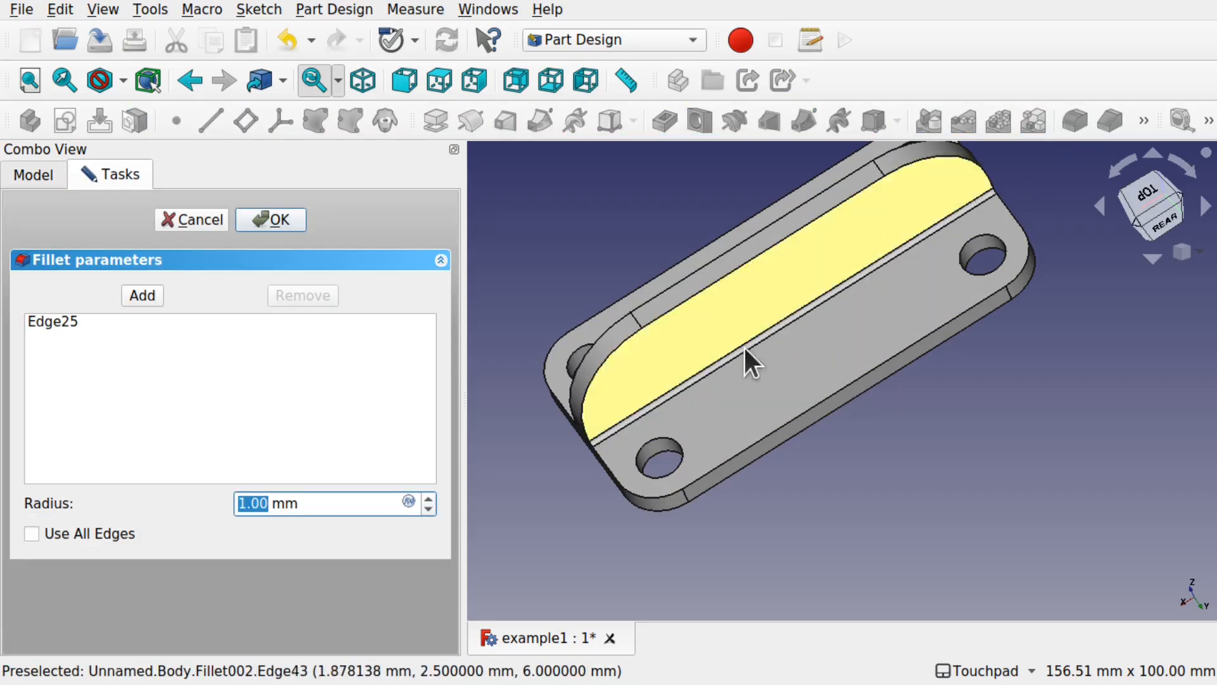
shift+drag(688, 385, 784, 354)
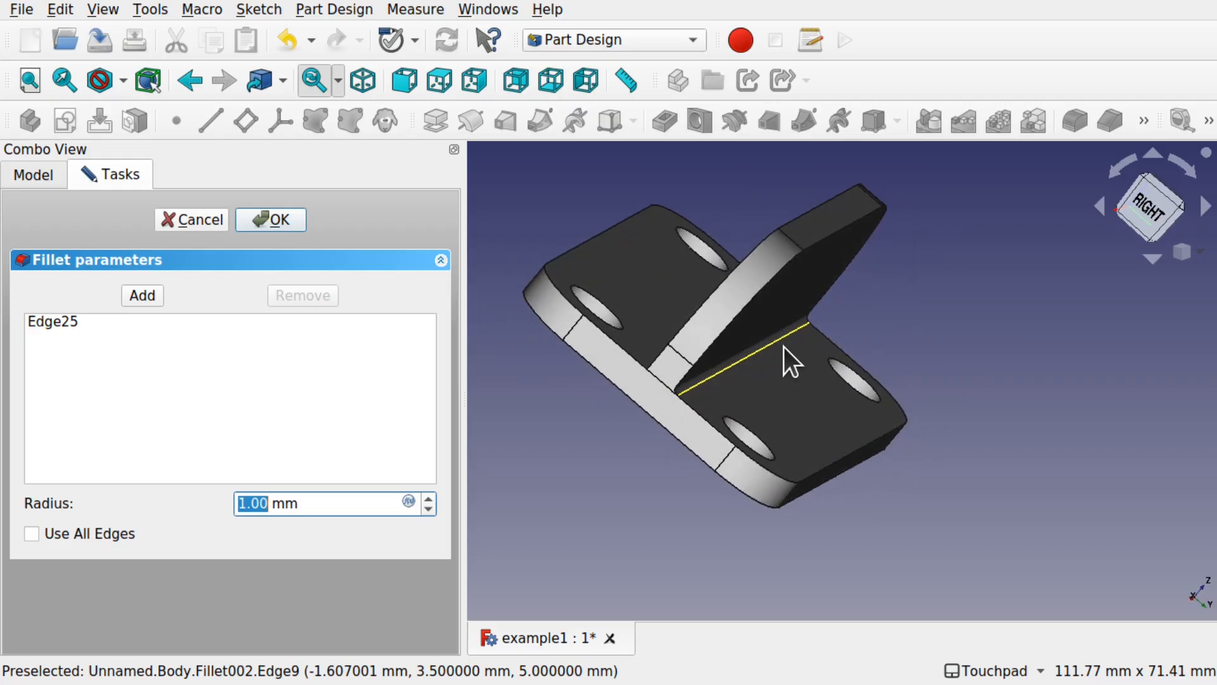
click(429, 497)
click(429, 498)
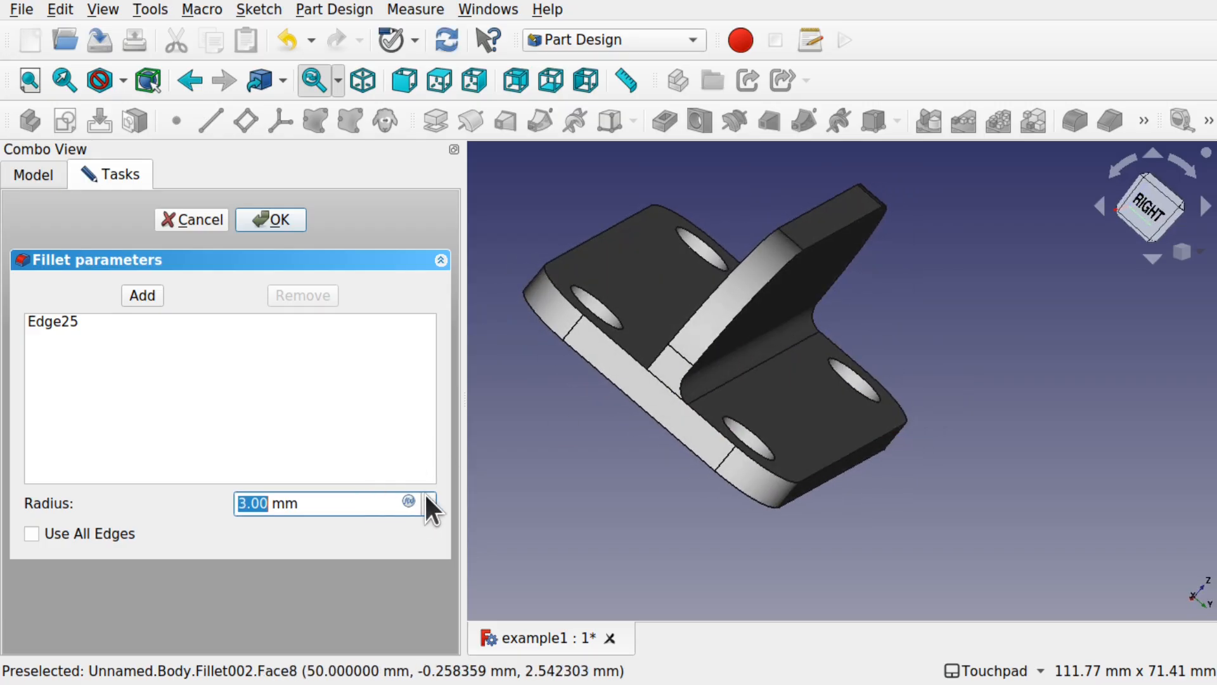
click(428, 497)
click(427, 497)
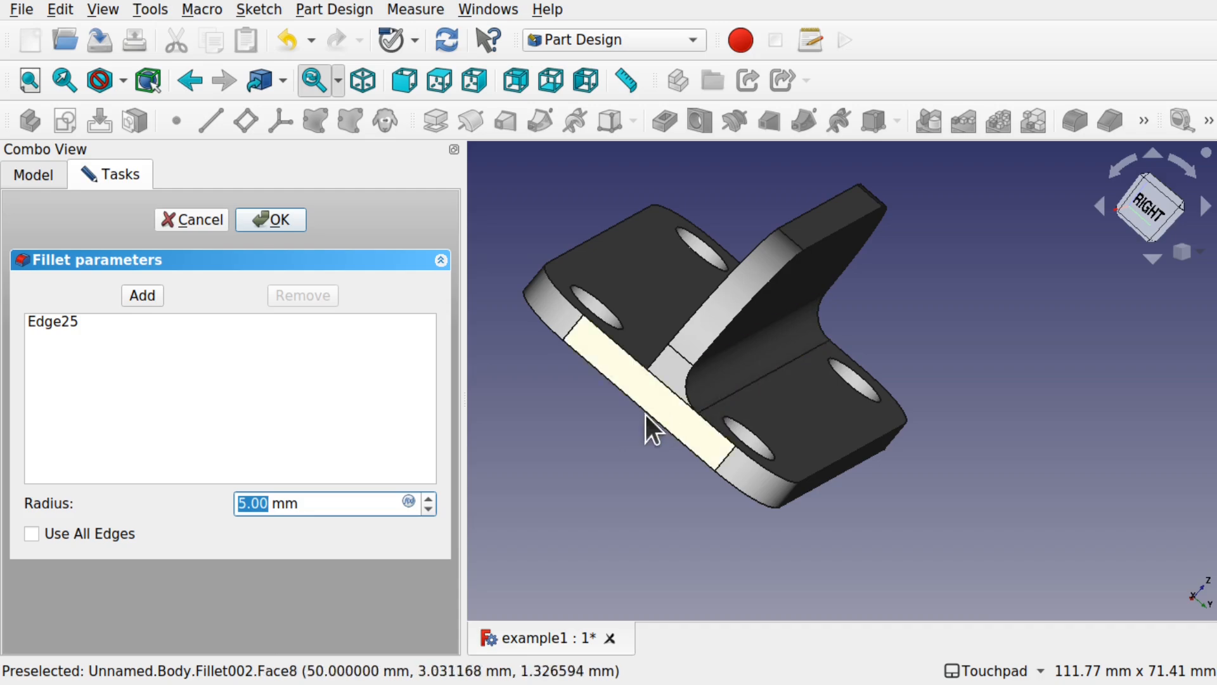
Add the rib's base edge on the front side to the 5 mm fillet and apply it.
shift+drag(646, 427, 774, 486)
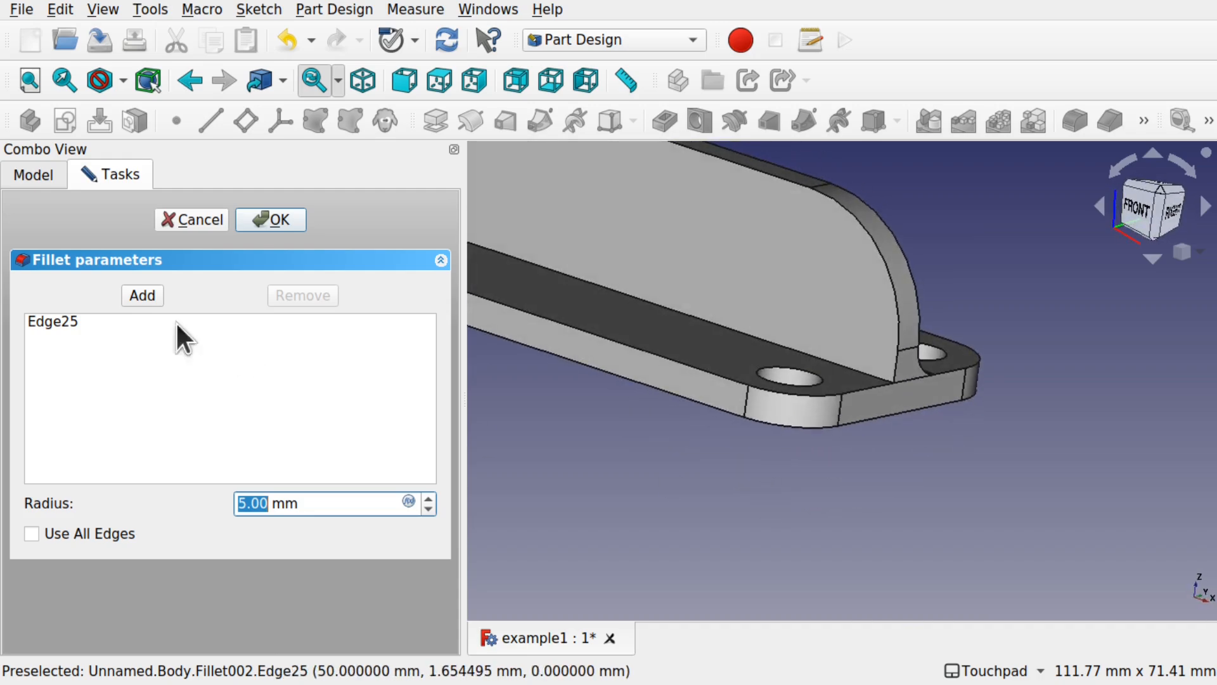
click(126, 296)
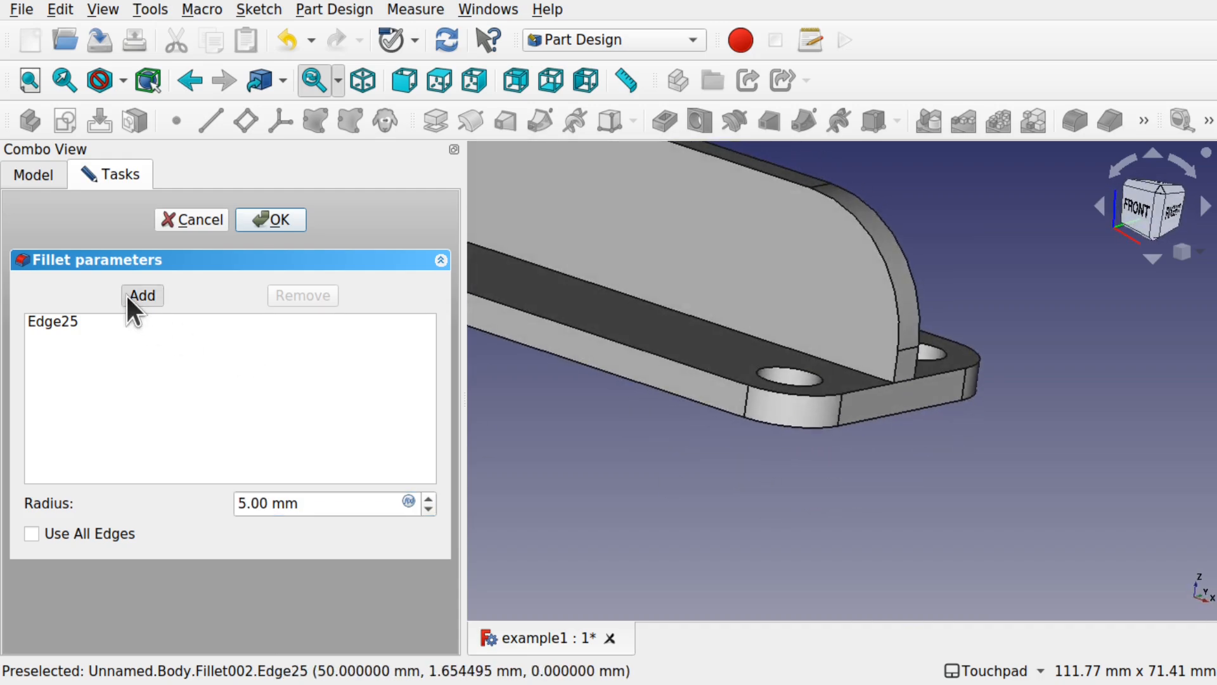
click(584, 280)
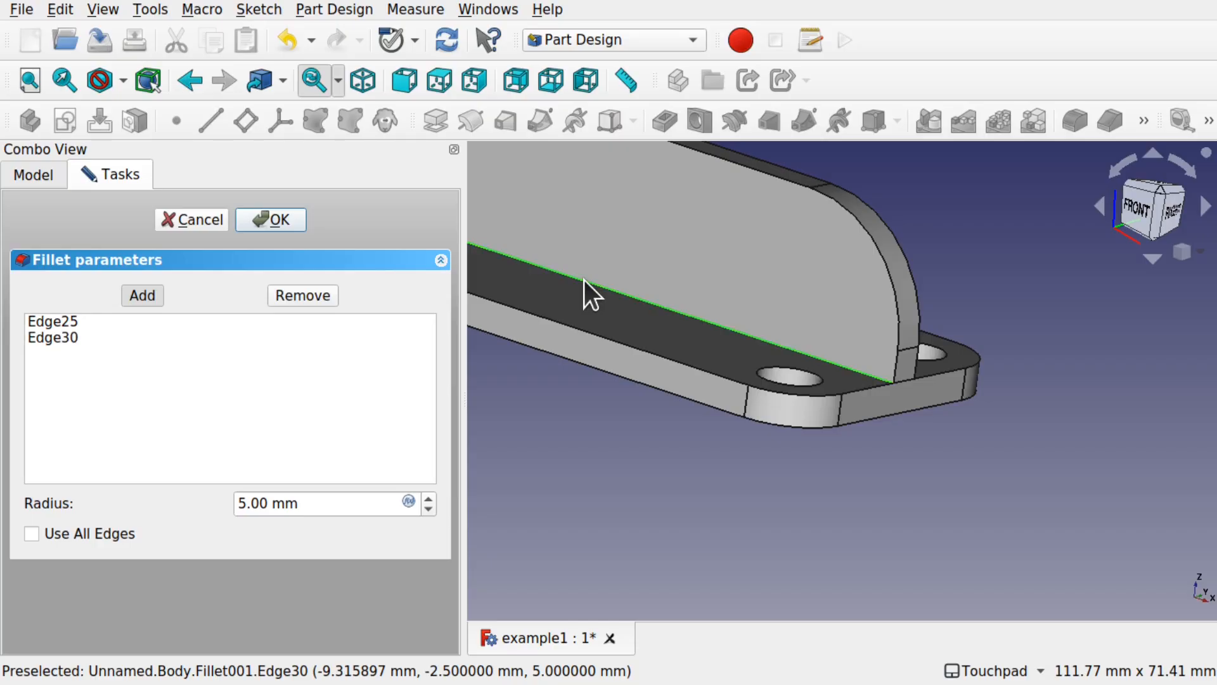
click(274, 222)
mouse_move(864, 271)
alt+mouse_down()
mouse_move(869, 318)
mouse_move(774, 339)
mouse_move(758, 424)
mouse_move(711, 521)
mouse_move(591, 580)
mouse_move(814, 483)
mouse_move(940, 511)
mouse_move(753, 485)
alt+mouse_up()
Display the base Pad stage and make its underlying Sketch visible beneath the plate.
click(57, 297)
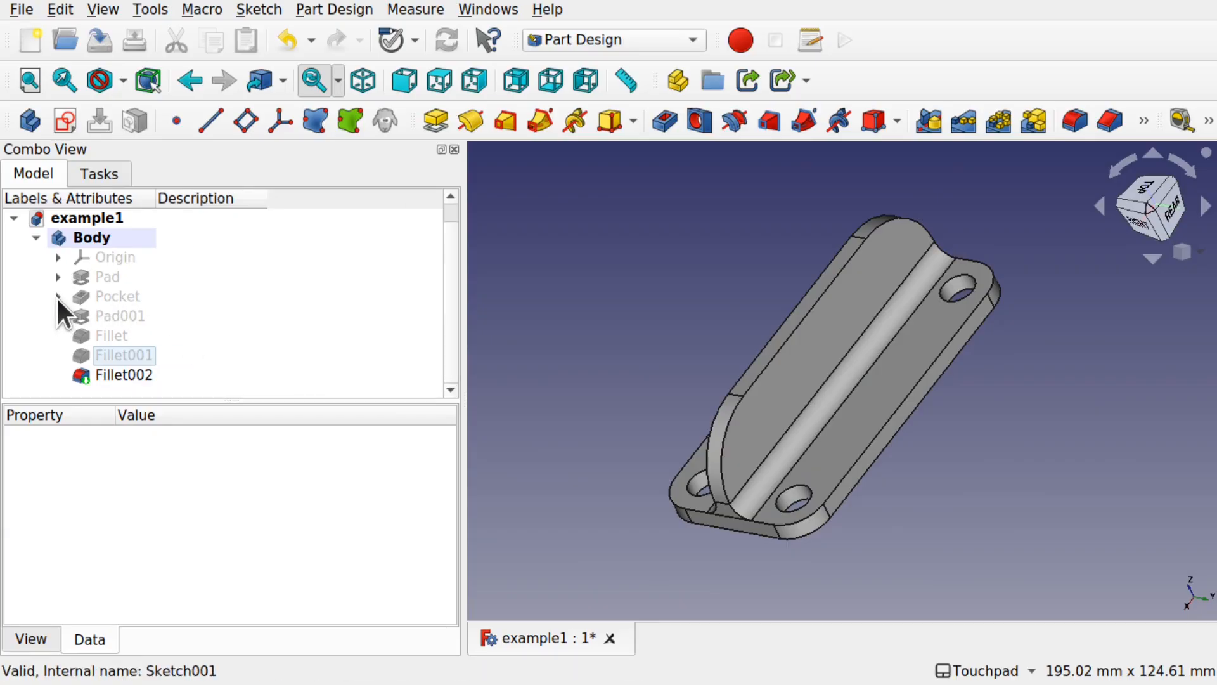
click(108, 278)
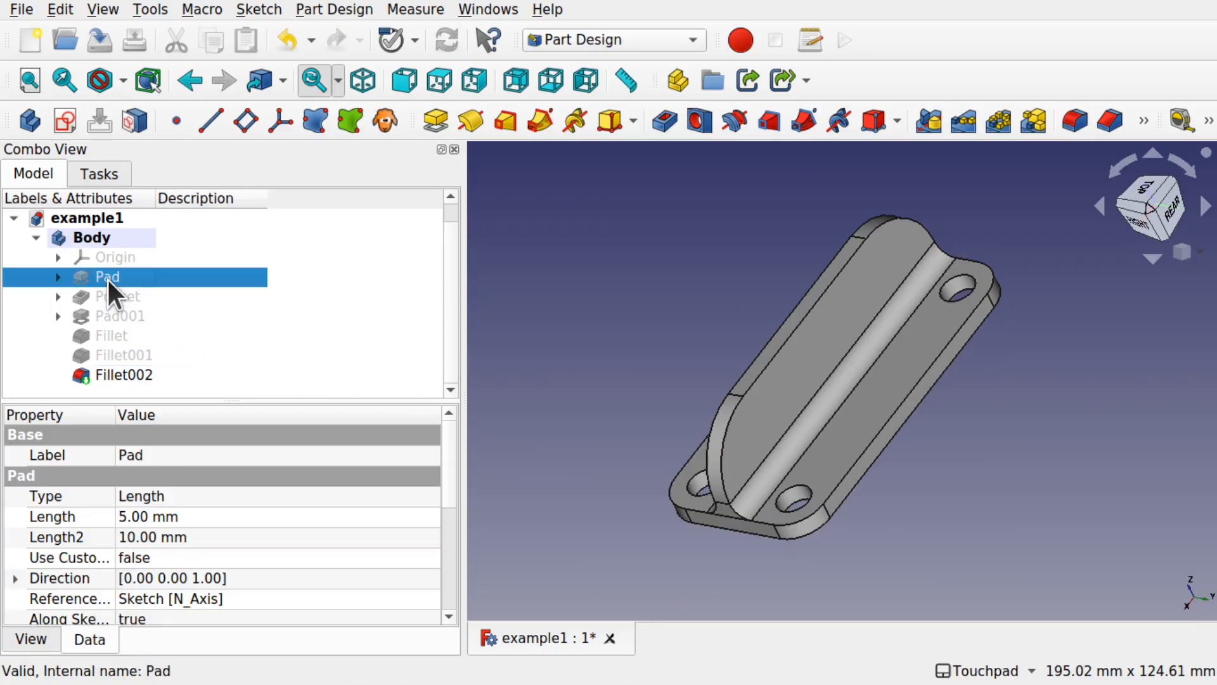
key(space)
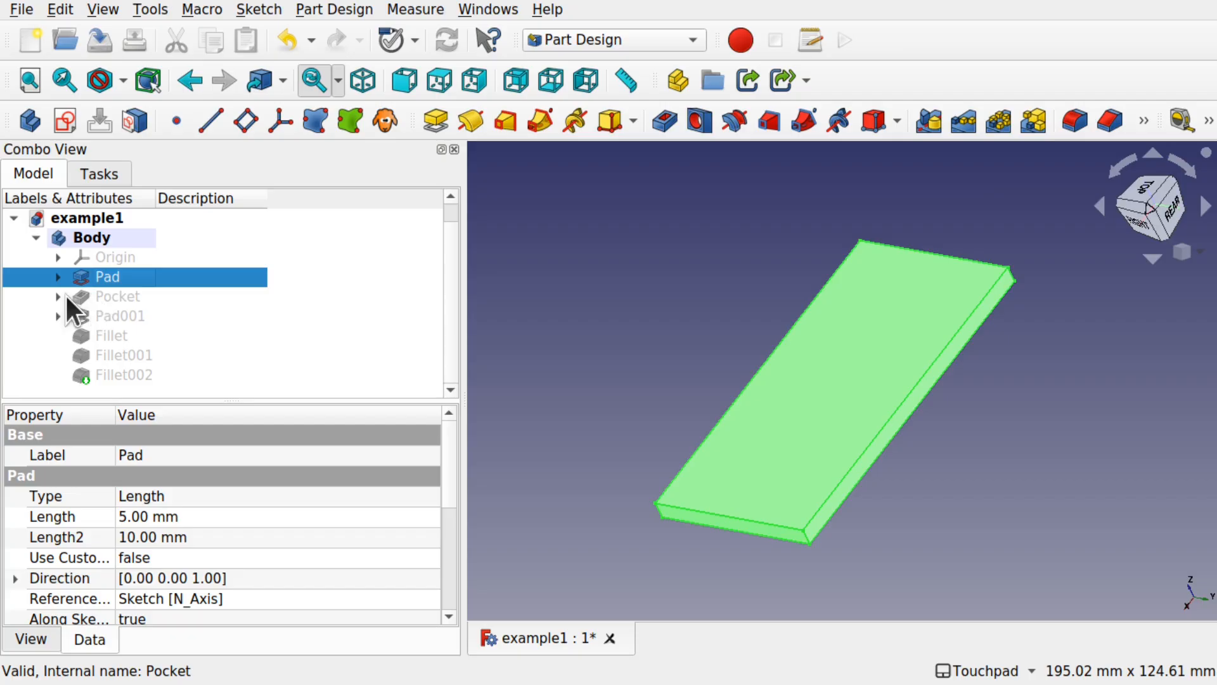
click(56, 277)
click(114, 296)
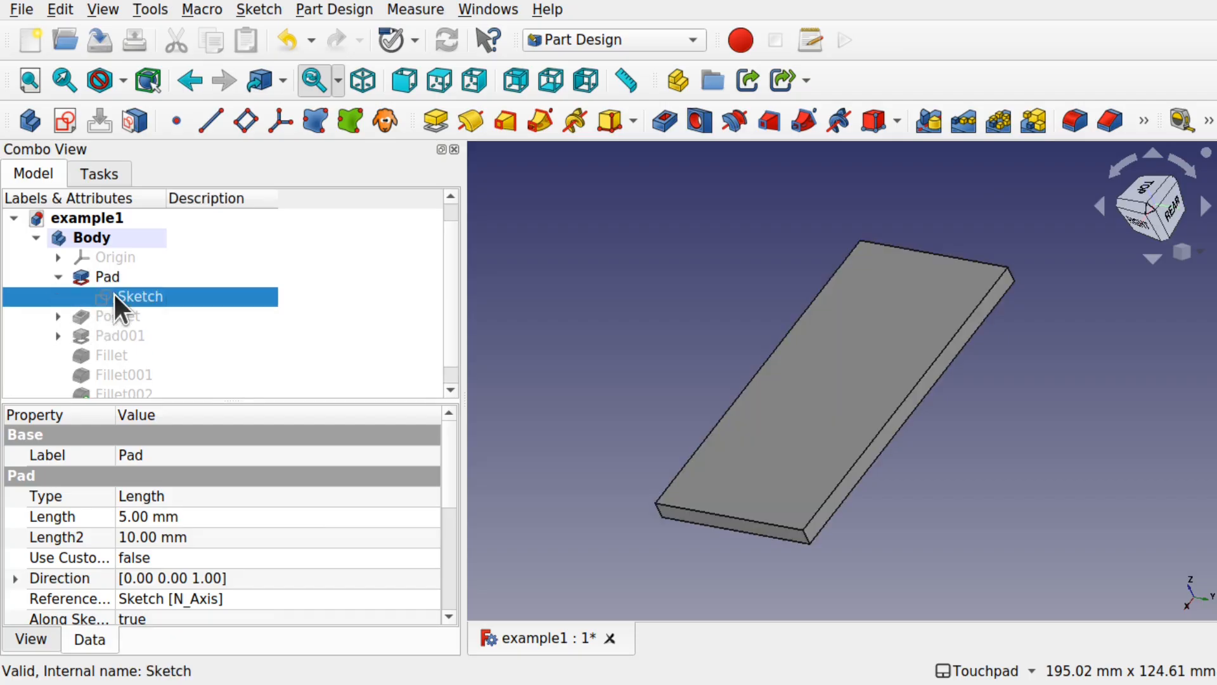
key(space)
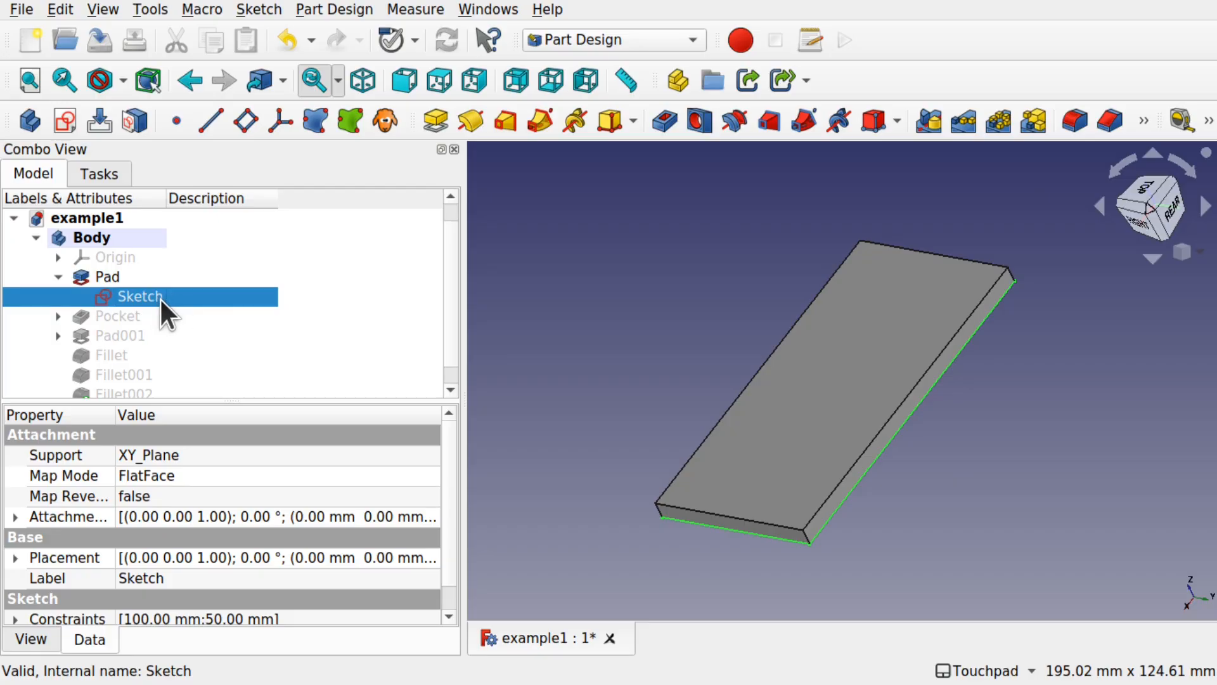
mouse_move(1157, 410)
shift+mouse_down()
mouse_move(1027, 340)
mouse_move(1059, 404)
mouse_move(948, 372)
mouse_move(839, 317)
mouse_move(938, 367)
shift+mouse_up()
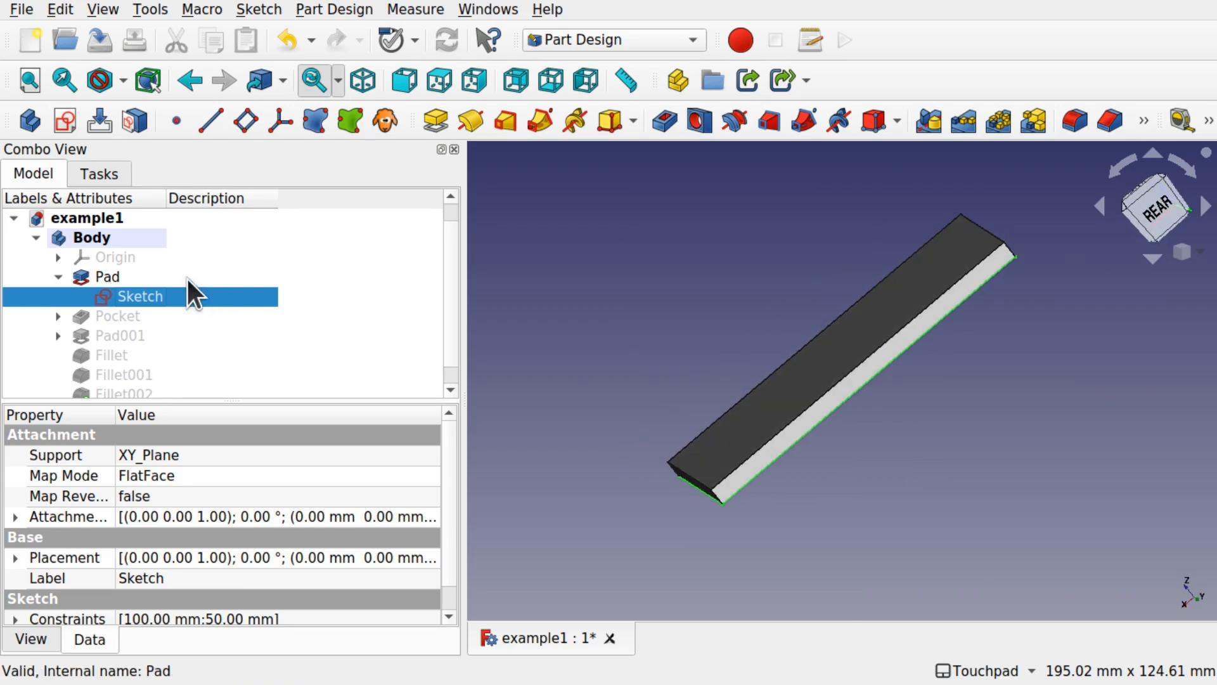
Display the Pocket stage and make its hole sketch, Sketch001, visible.
click(116, 315)
key(space)
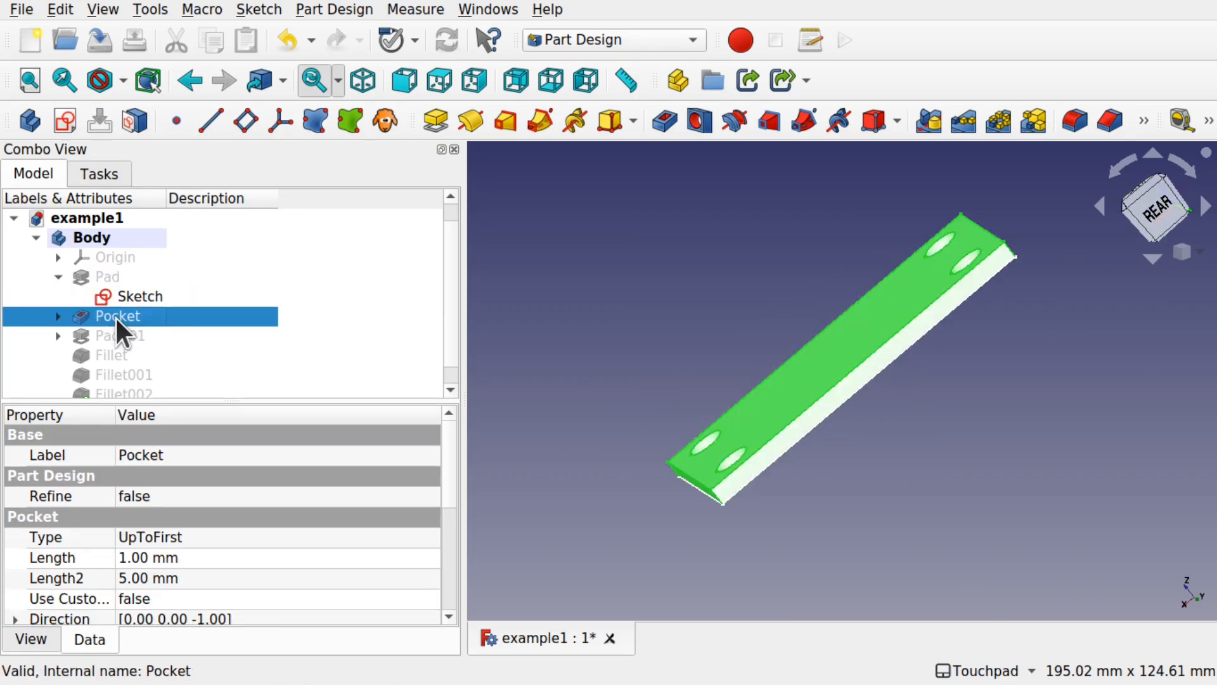
click(58, 315)
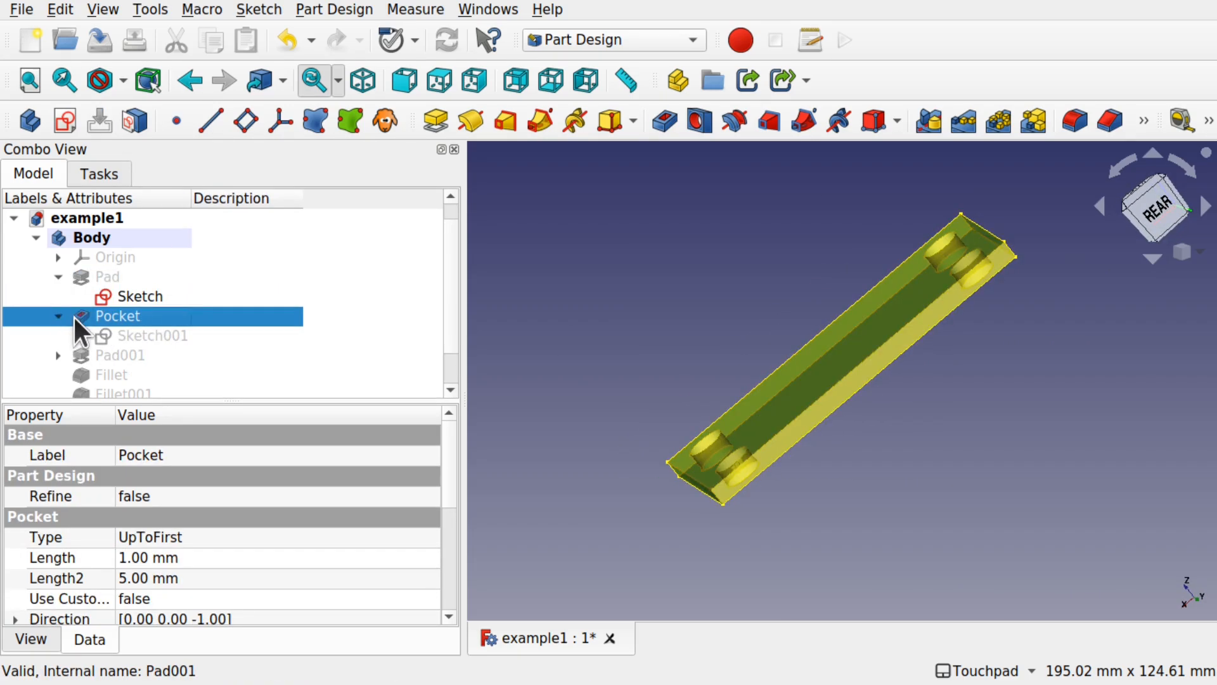
click(135, 334)
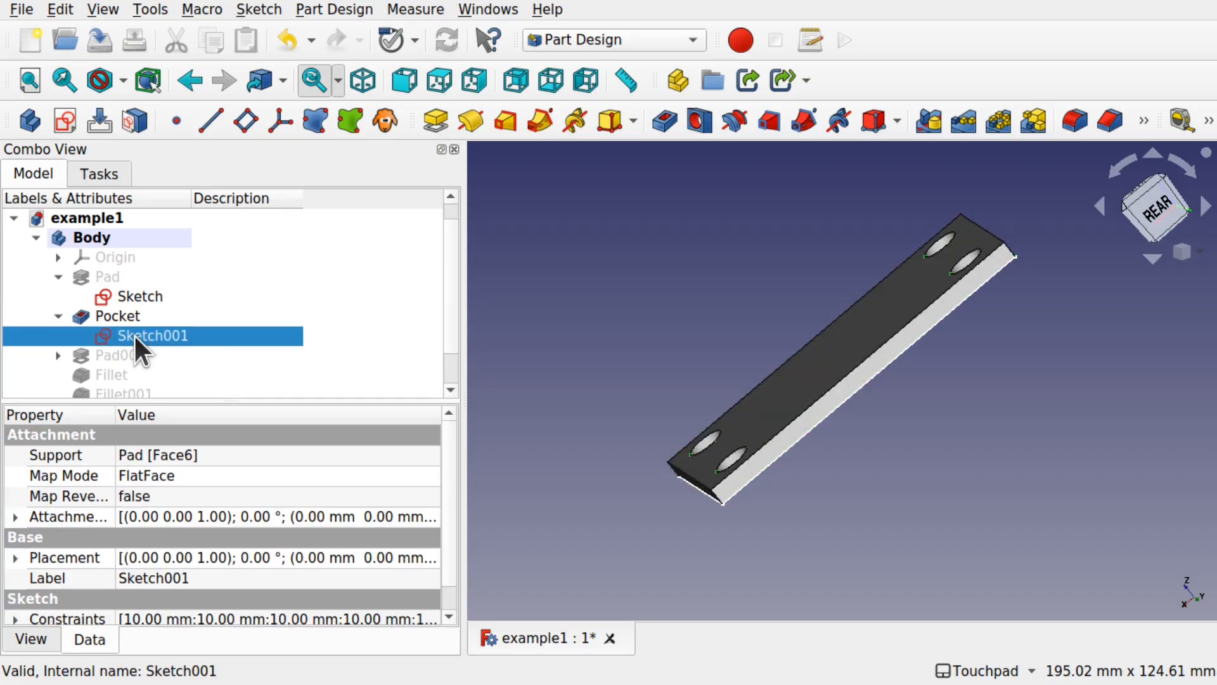
key(space)
mouse_move(757, 304)
alt+mouse_down()
mouse_move(875, 370)
mouse_move(861, 399)
mouse_move(903, 488)
alt+mouse_up()
click(852, 357)
mouse_move(903, 489)
alt+mouse_down()
mouse_move(927, 481)
mouse_move(917, 478)
alt+mouse_up()
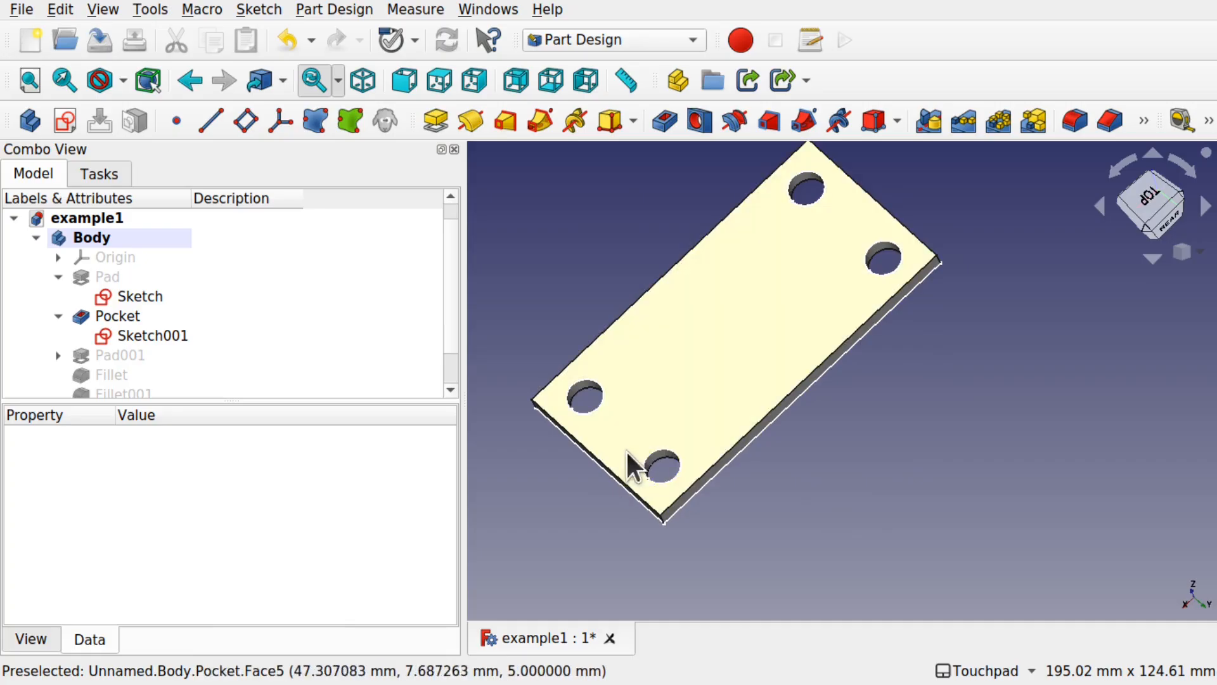
alt+drag(691, 472, 717, 386)
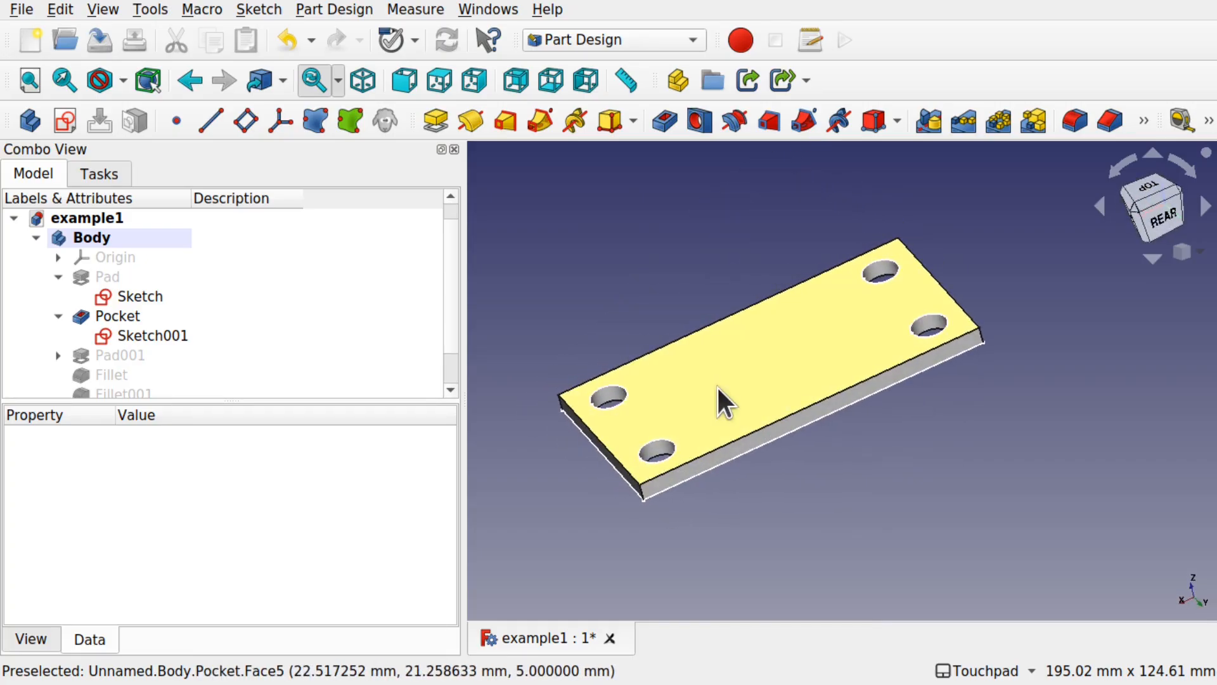
Display the rib's Pad001 stage and make its profile sketch, Sketch002, visible.
click(109, 354)
key(space)
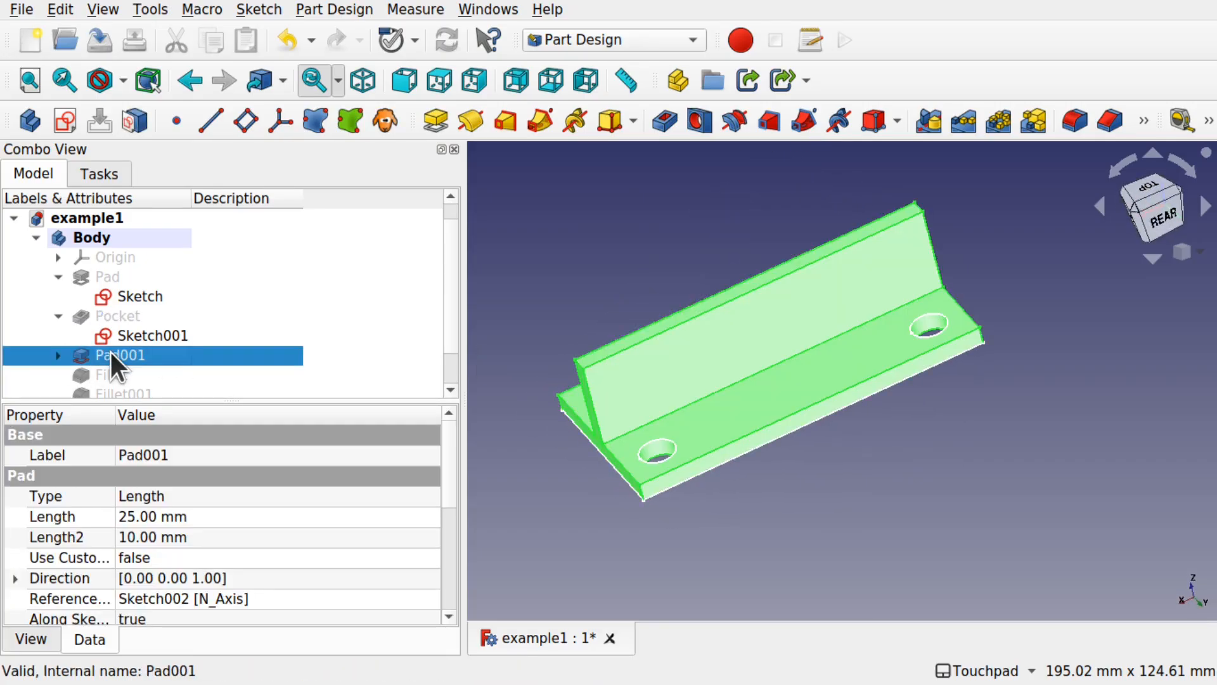
click(59, 355)
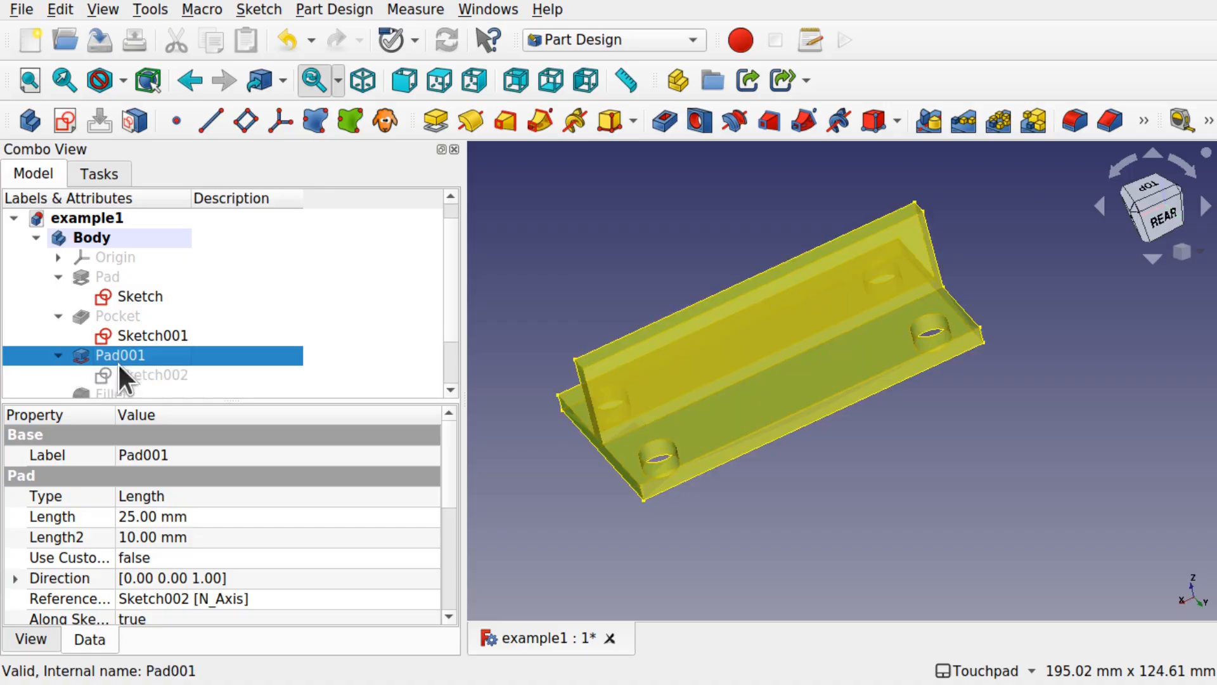
click(151, 369)
click(847, 491)
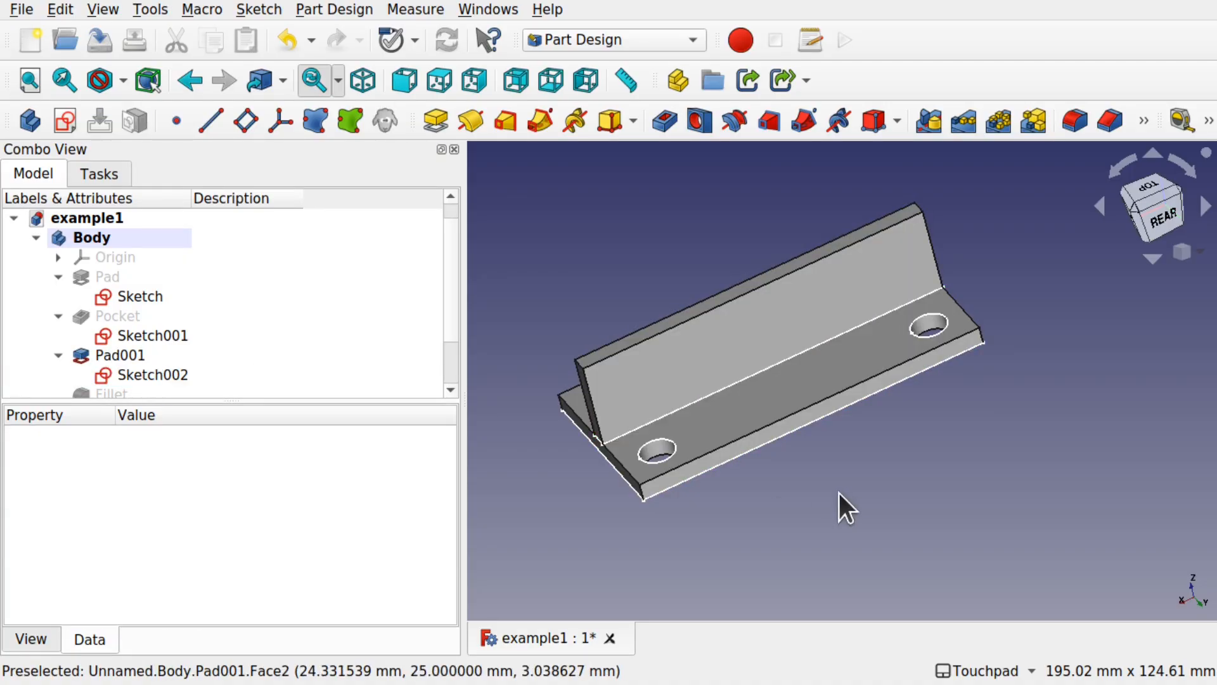
mouse_move(839, 493)
alt+mouse_down()
mouse_move(977, 464)
mouse_move(869, 492)
mouse_move(959, 399)
mouse_move(866, 402)
mouse_move(807, 462)
alt+mouse_up()
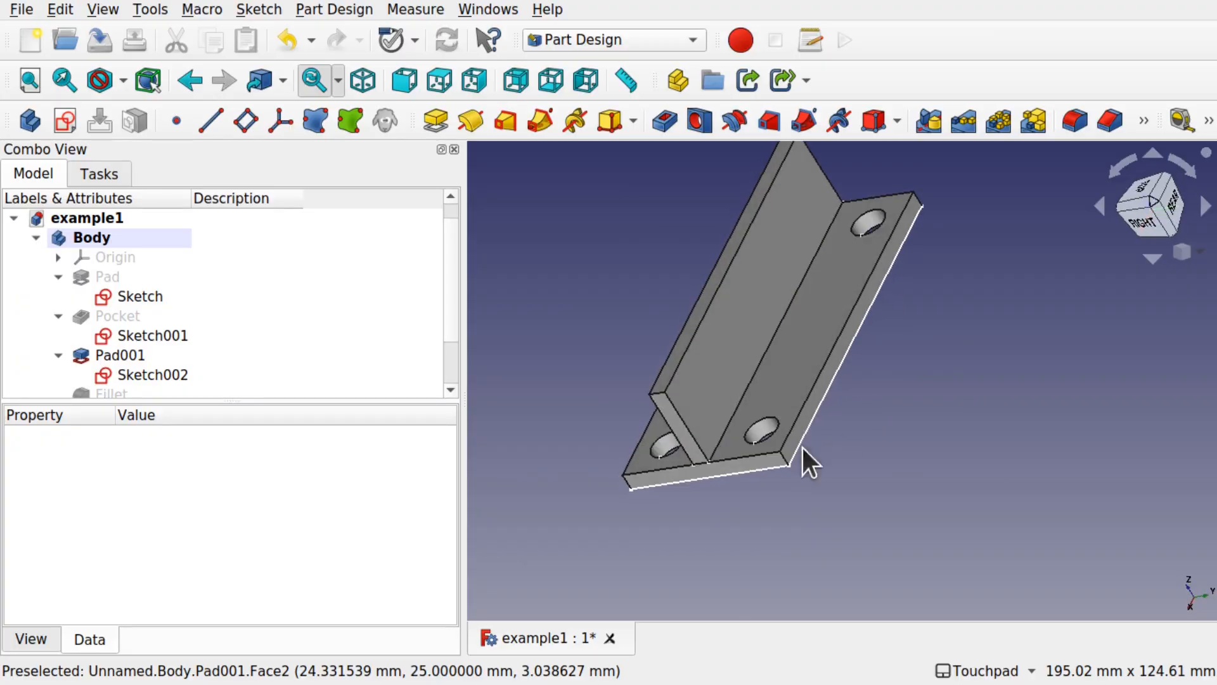
Display Fillet, Fillet001 and Fillet002 in turn, keep Fillet002 shown, and select an edge of the plate's base sketch.
scroll(454, 388, down, 3)
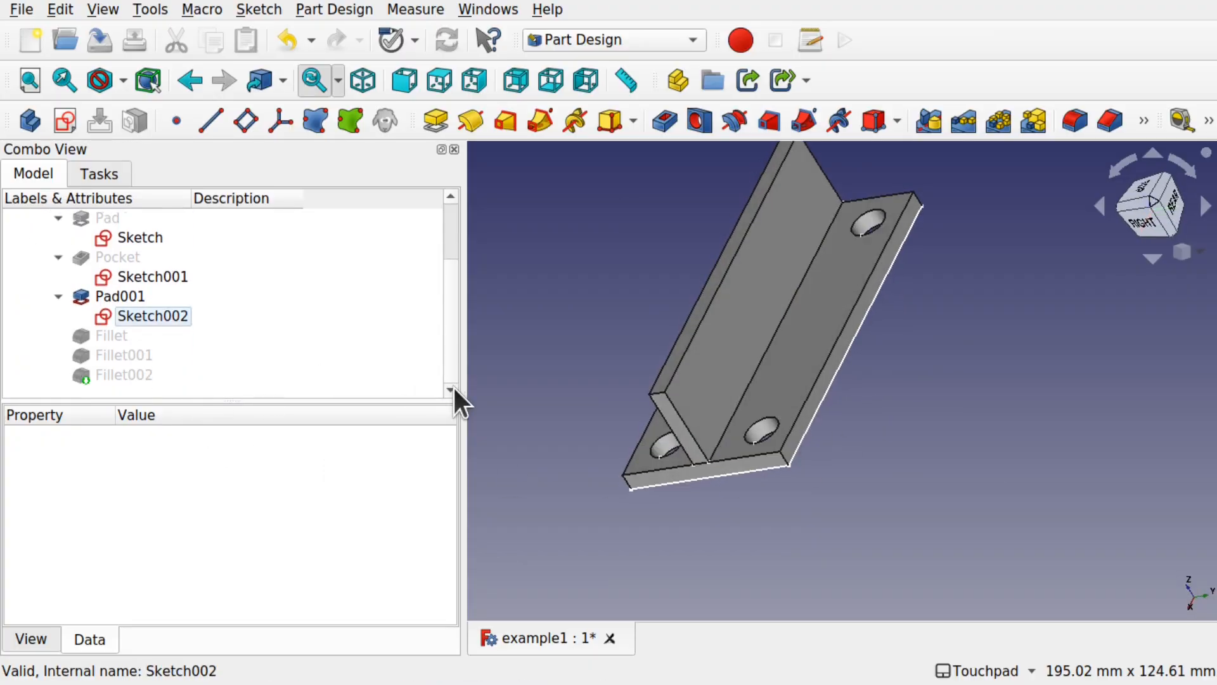
click(131, 338)
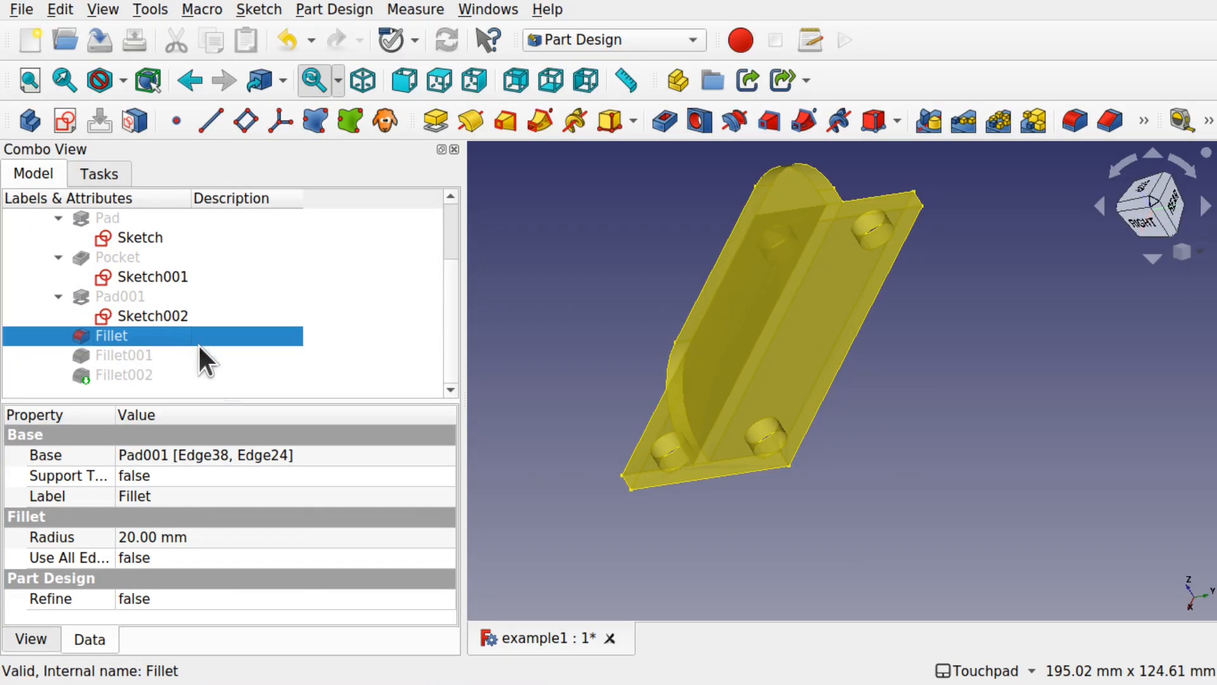
key(space)
click(148, 357)
key(space)
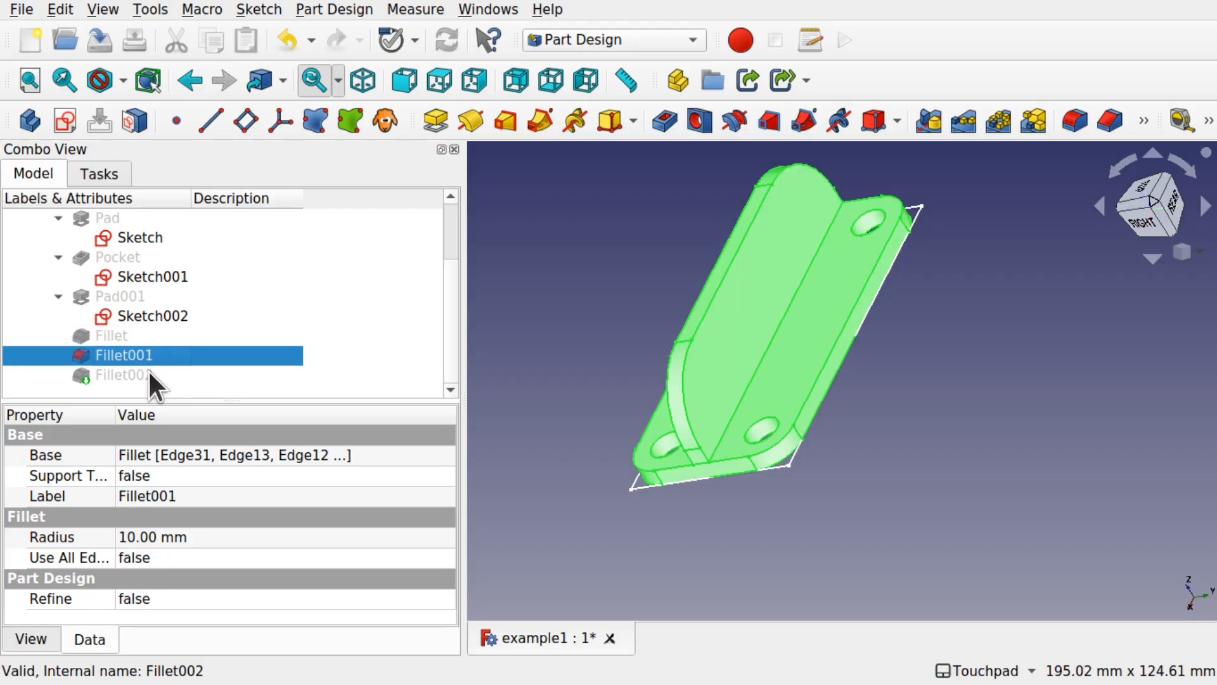
click(149, 375)
key(space)
click(610, 474)
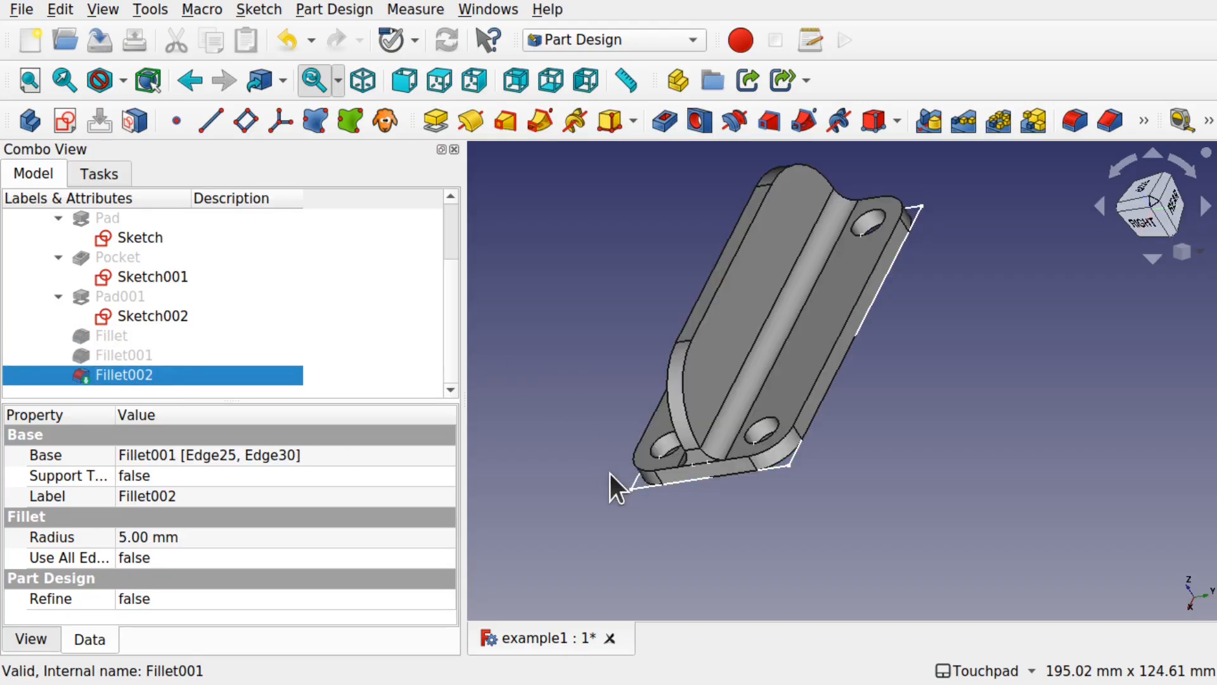
alt+drag(725, 337, 716, 363)
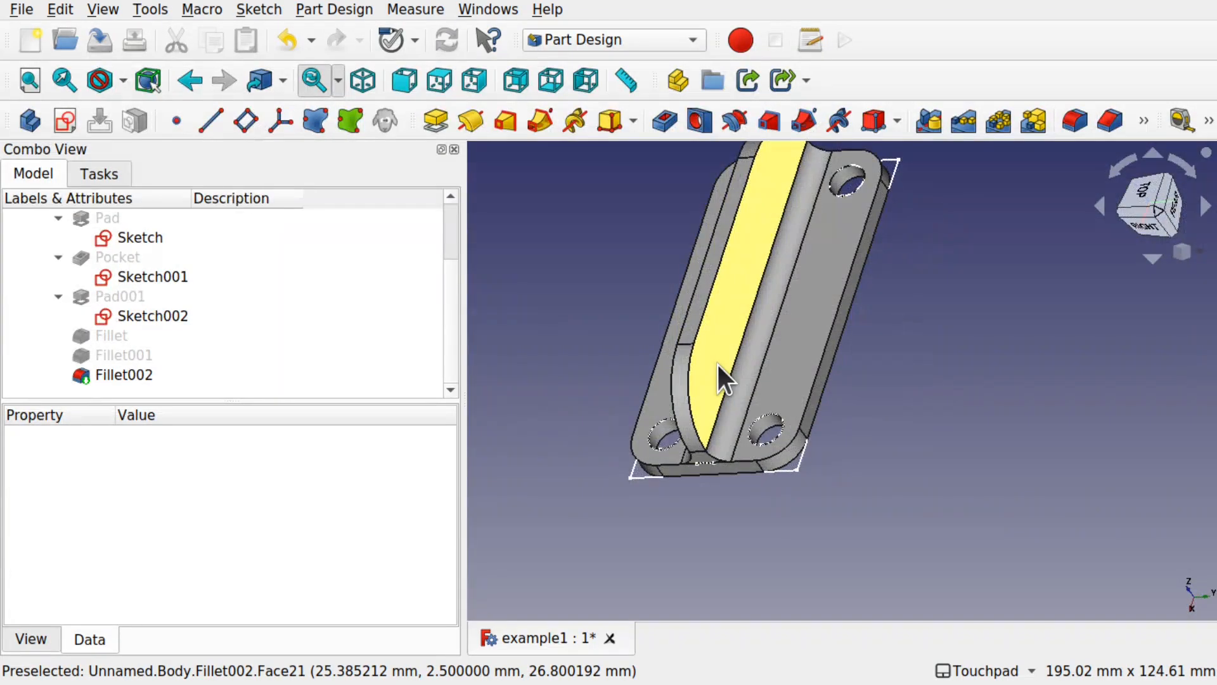
click(804, 468)
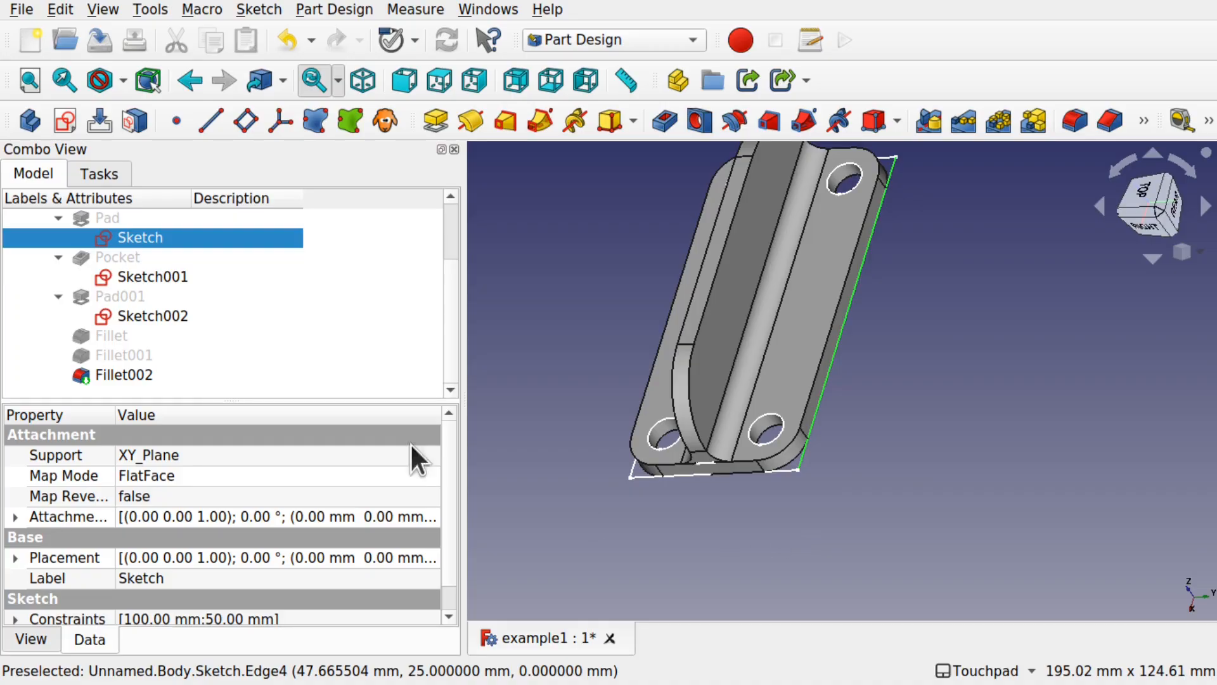
Hide the base Sketch, the hole sketch Sketch001 and the rib profile Sketch002, leaving only the Fillet002 solid displayed.
key(space)
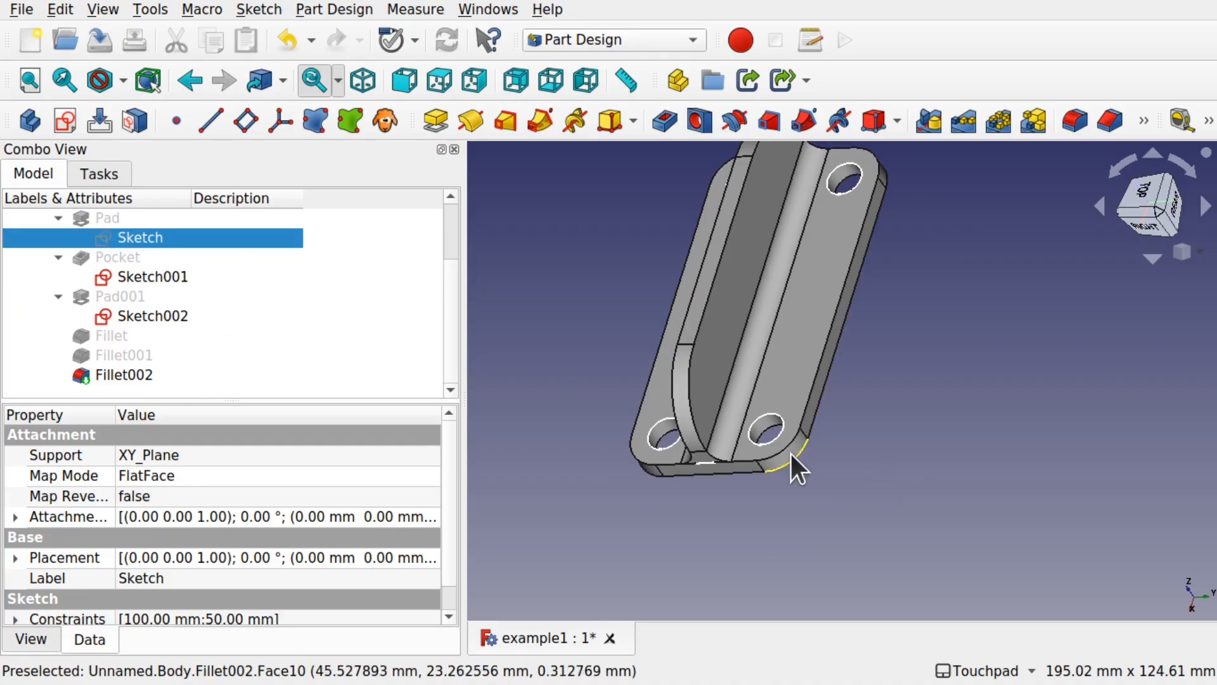
click(771, 440)
key(space)
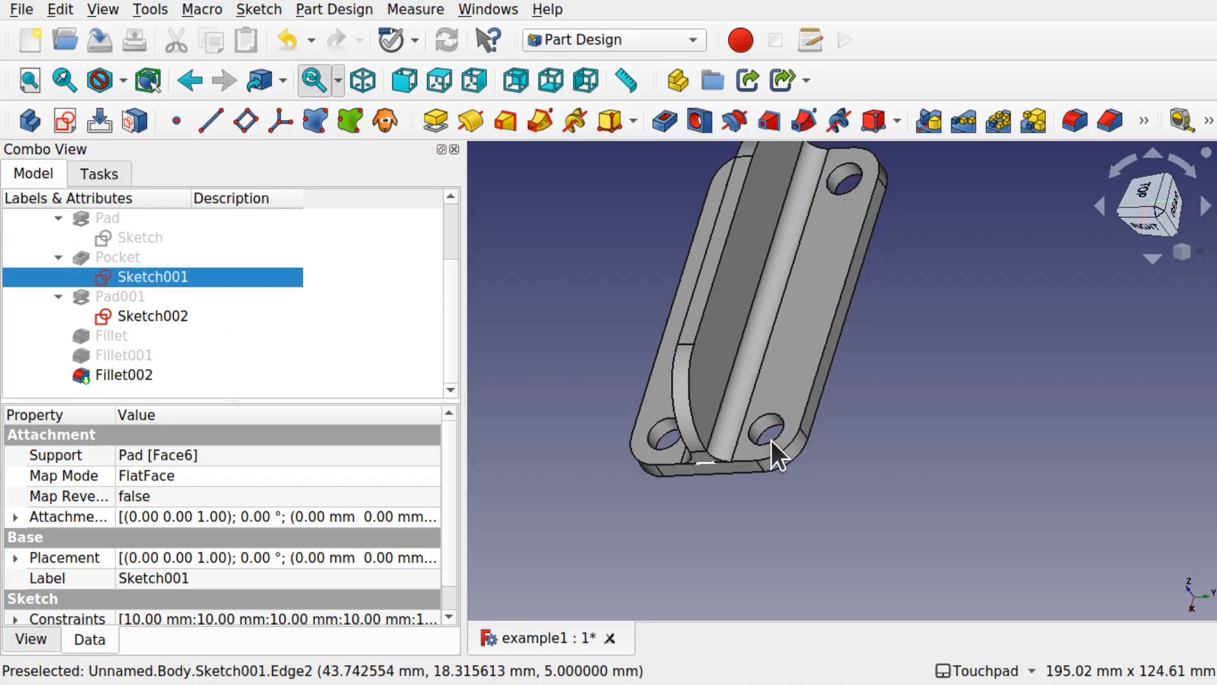
click(702, 463)
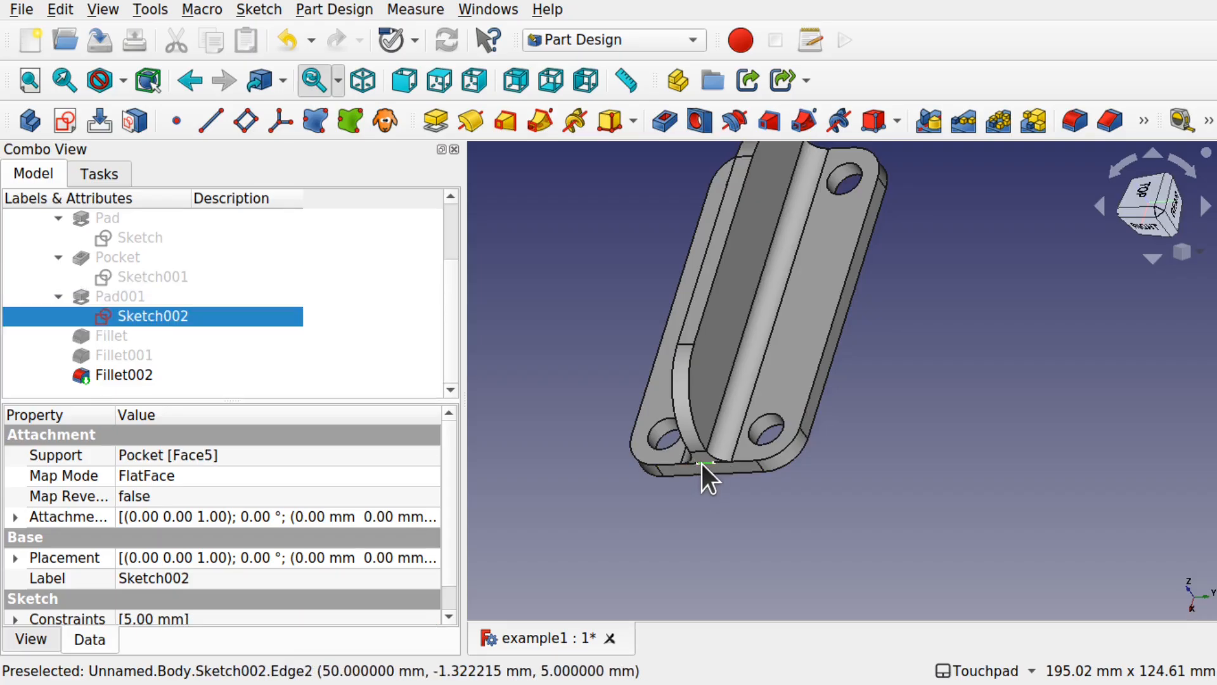
key(space)
mouse_move(913, 393)
alt+mouse_down()
mouse_move(1000, 345)
mouse_move(904, 359)
mouse_move(927, 378)
mouse_move(988, 364)
mouse_move(912, 359)
mouse_move(1002, 372)
mouse_move(1050, 338)
alt+mouse_up()
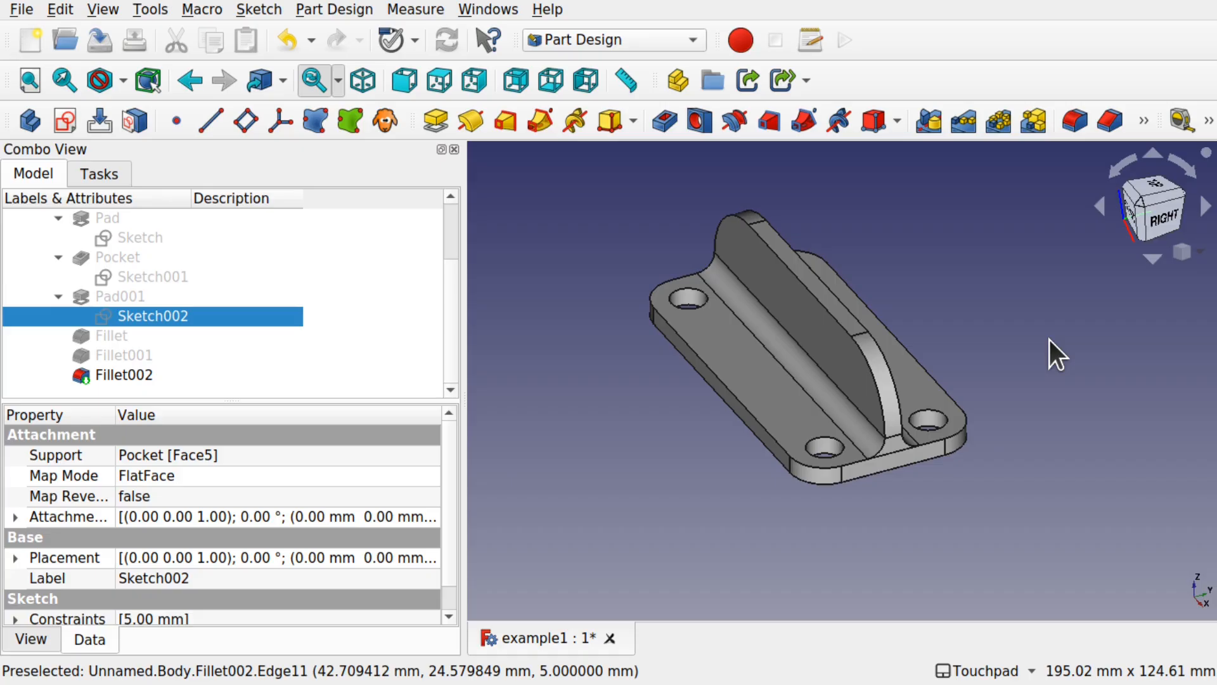
alt+drag(1049, 340, 956, 355)
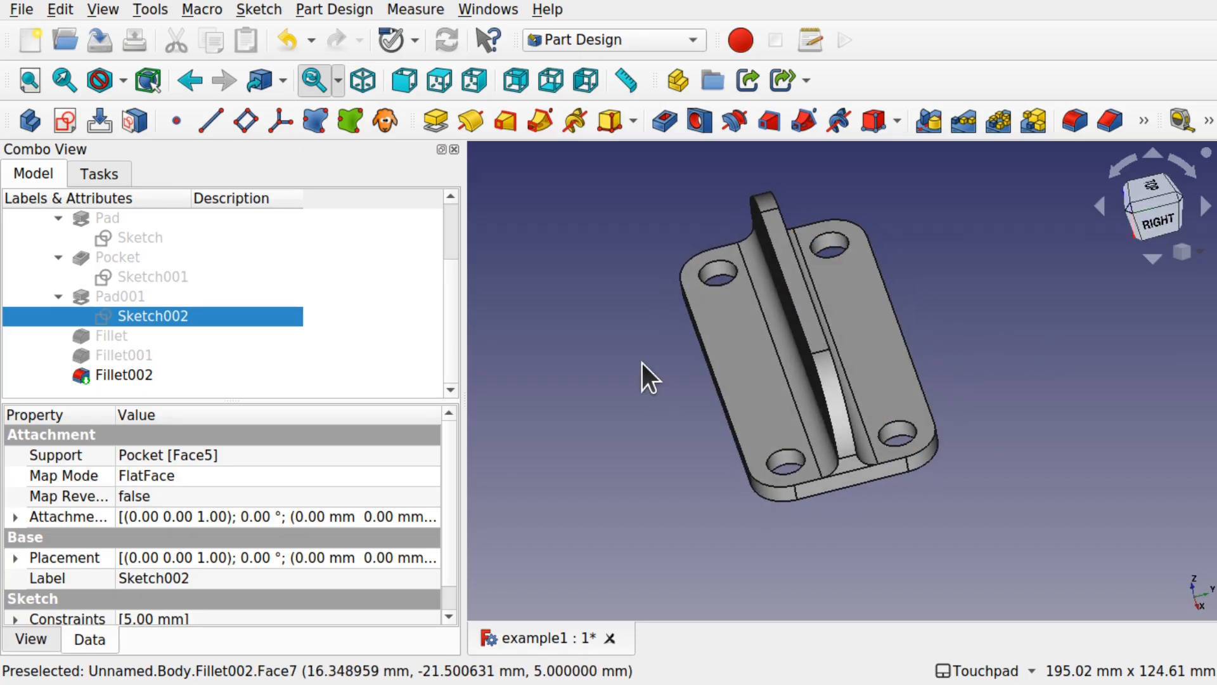
Save the document, then export Fillet002 to the Downloads folder as an STL Mesh named example1-BodyFillet002.stl.
click(147, 377)
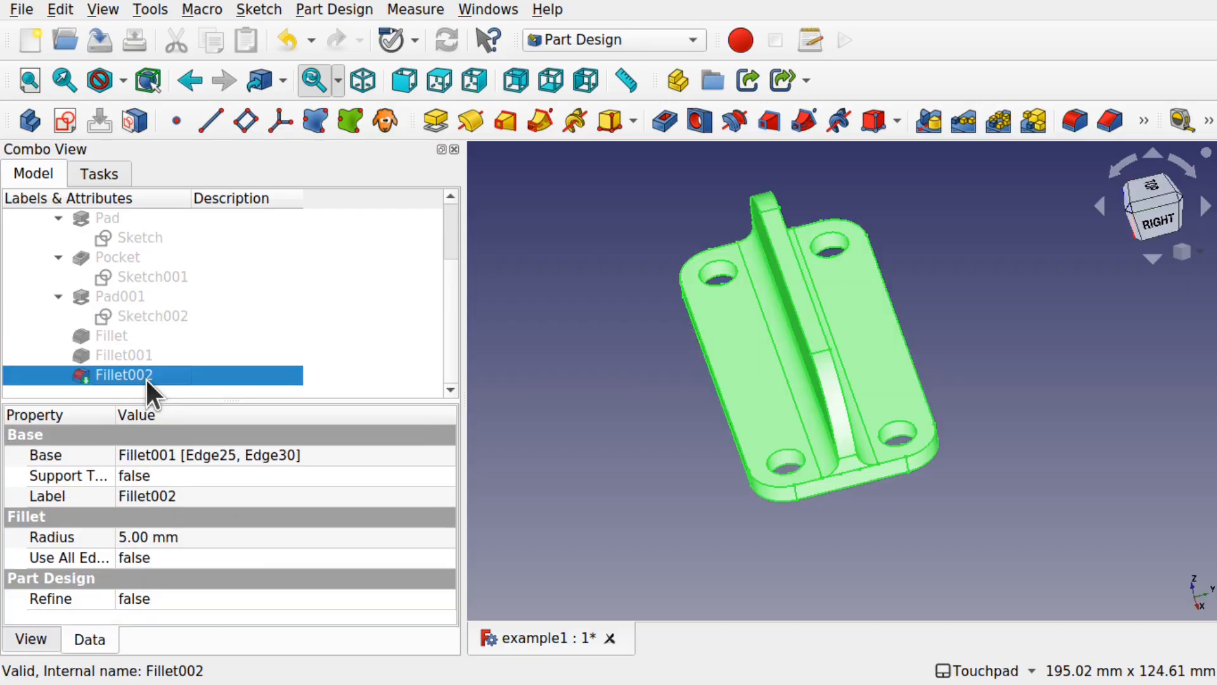
key(ctrl+s)
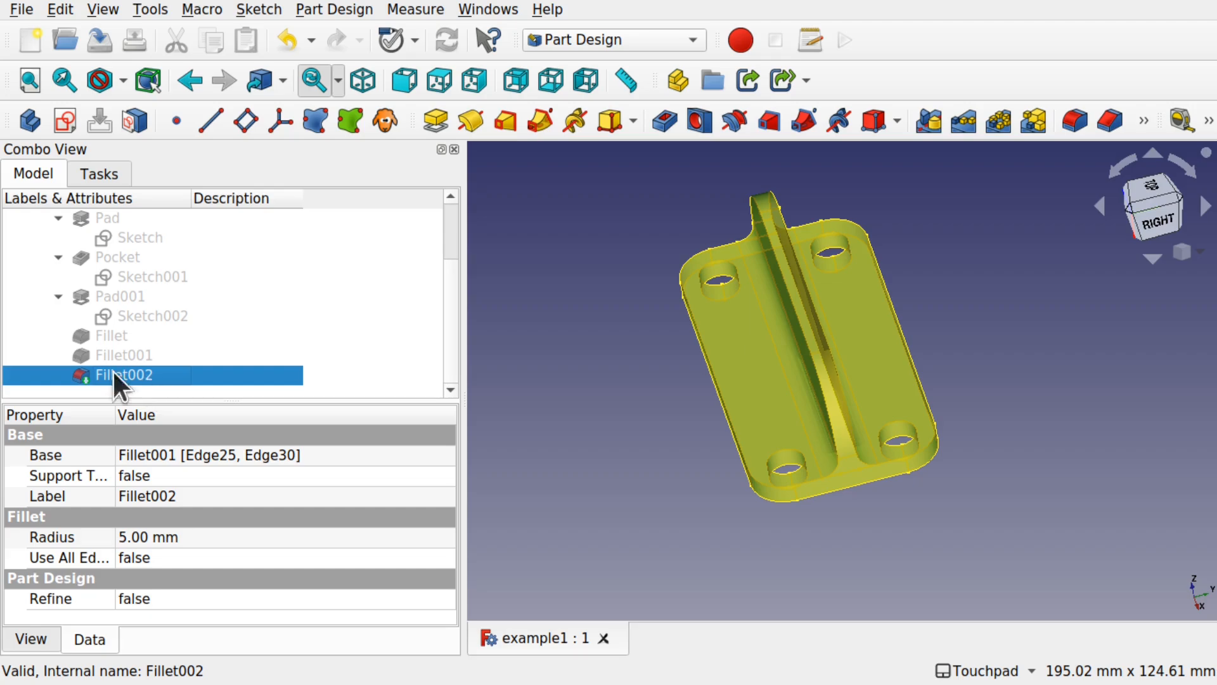
click(24, 9)
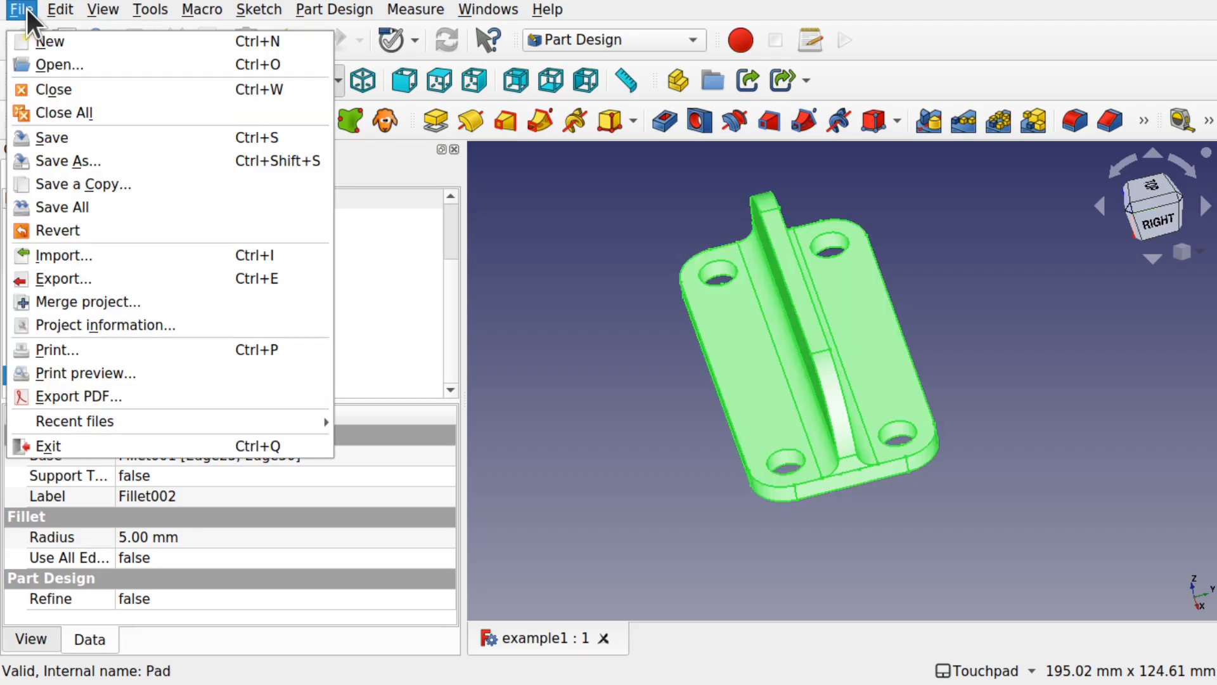
click(86, 277)
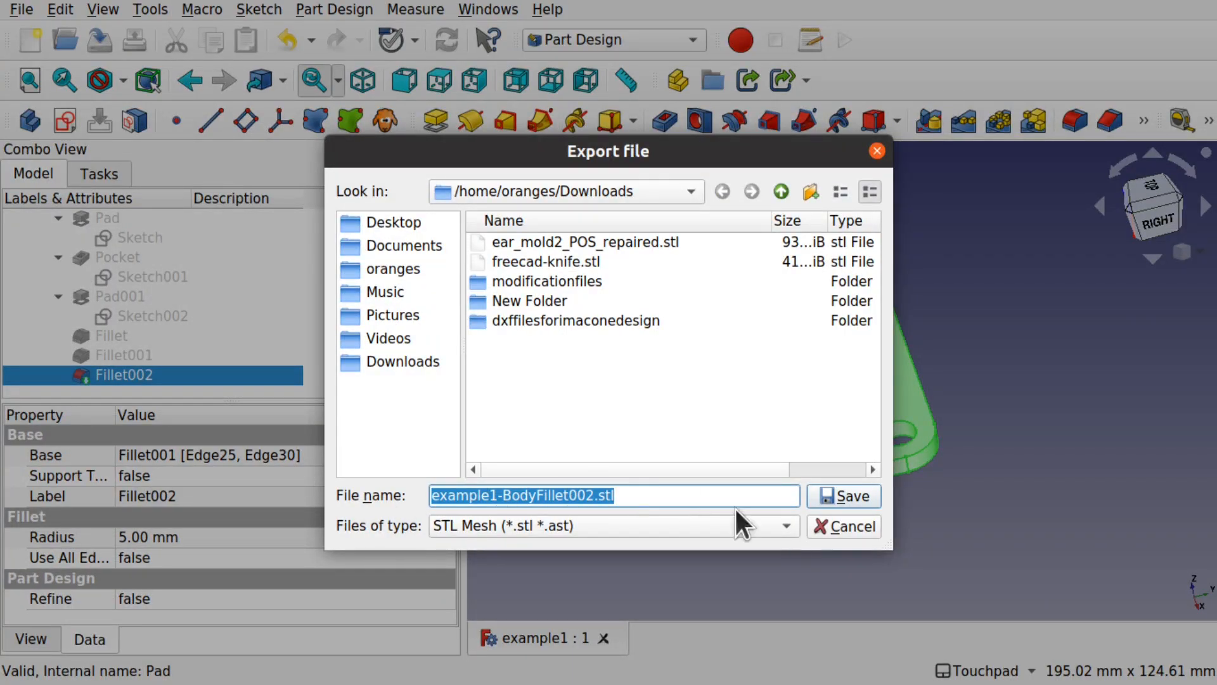
click(791, 525)
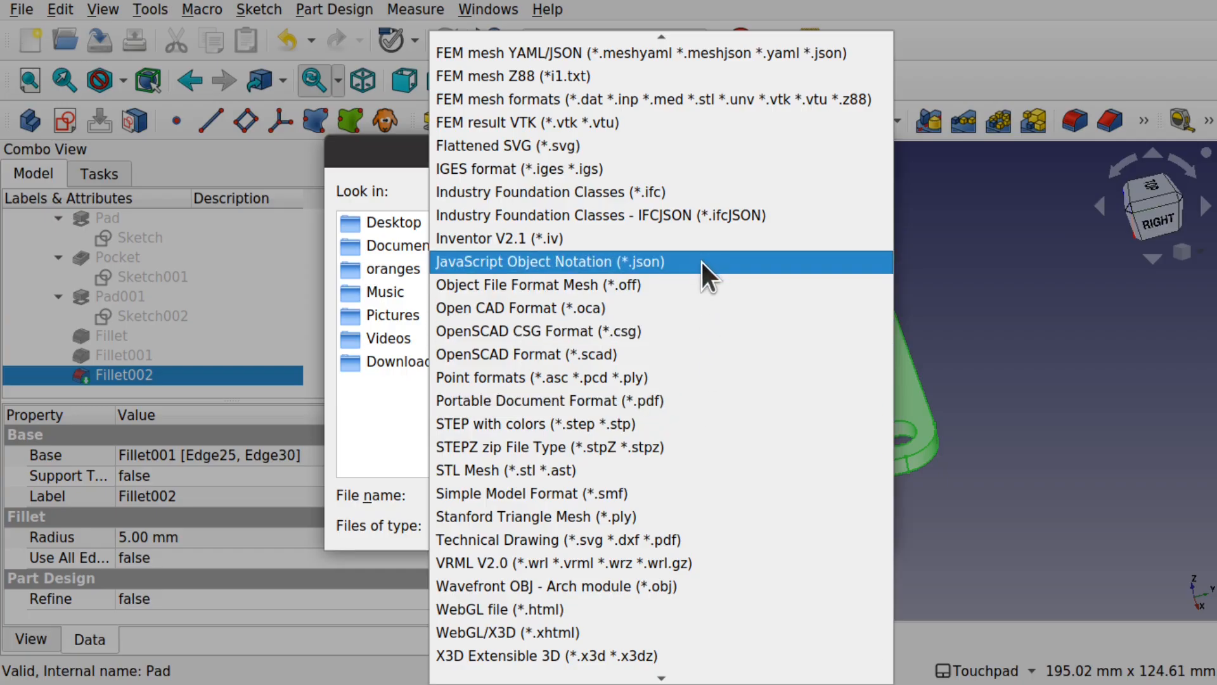
scroll(700, 254, up, 4)
scroll(700, 254, down, 5)
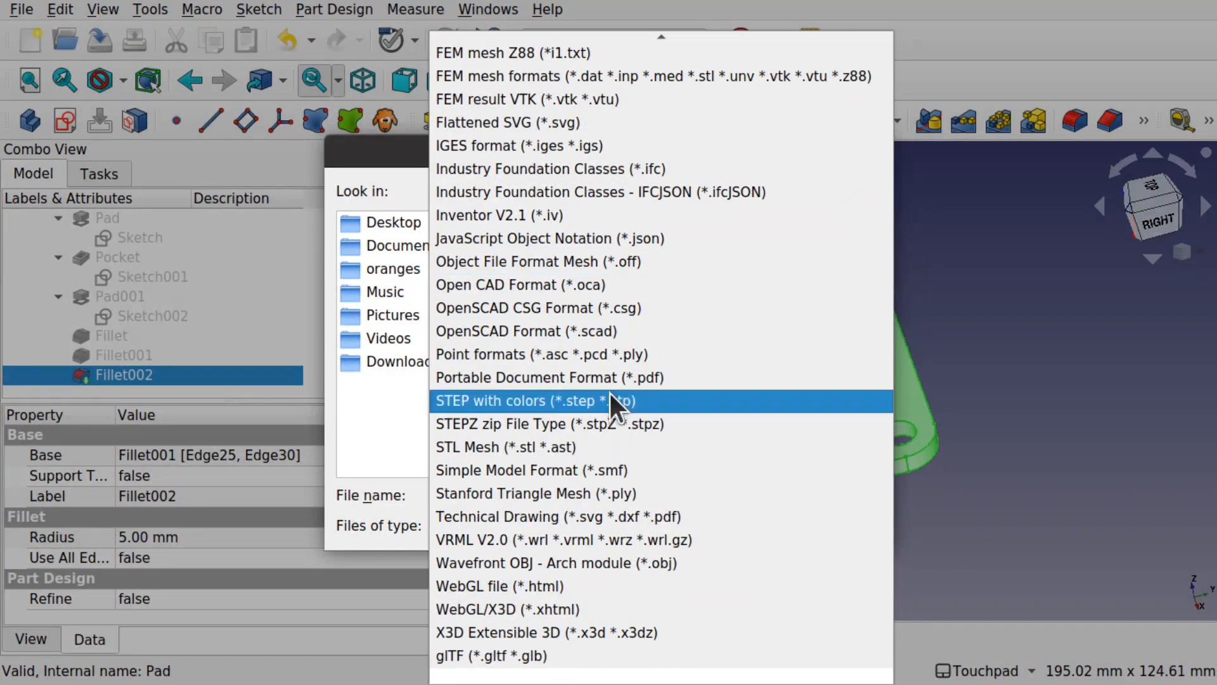
click(580, 447)
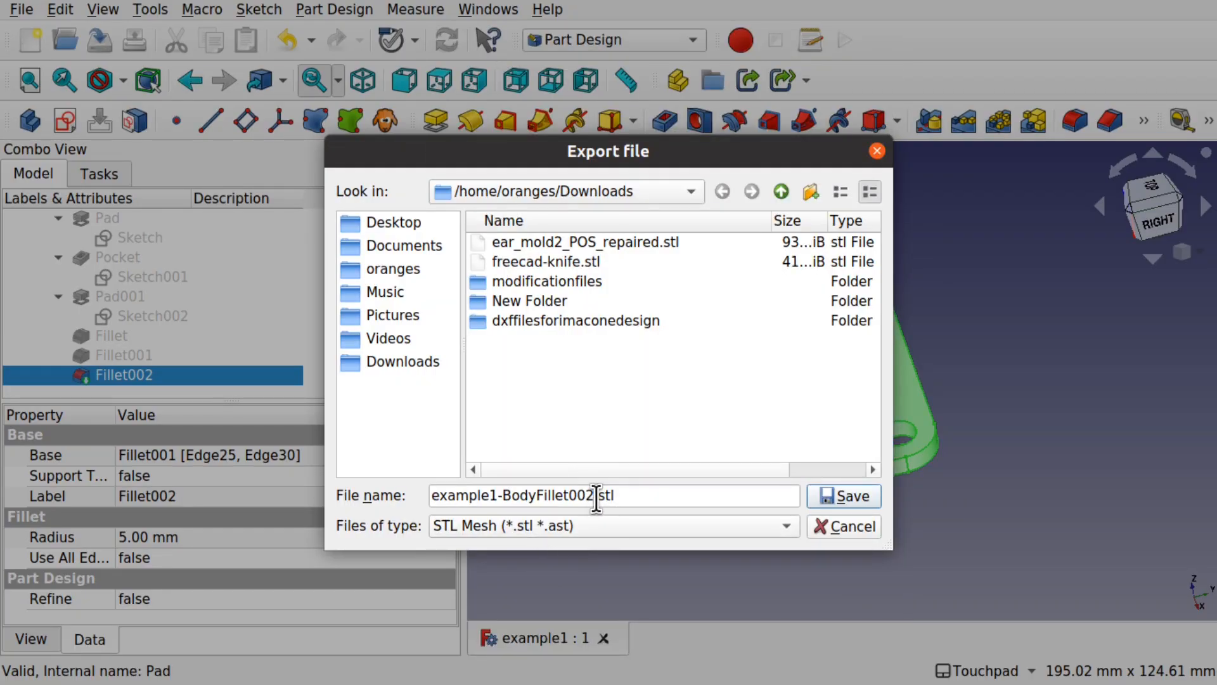
drag(599, 497, 658, 497)
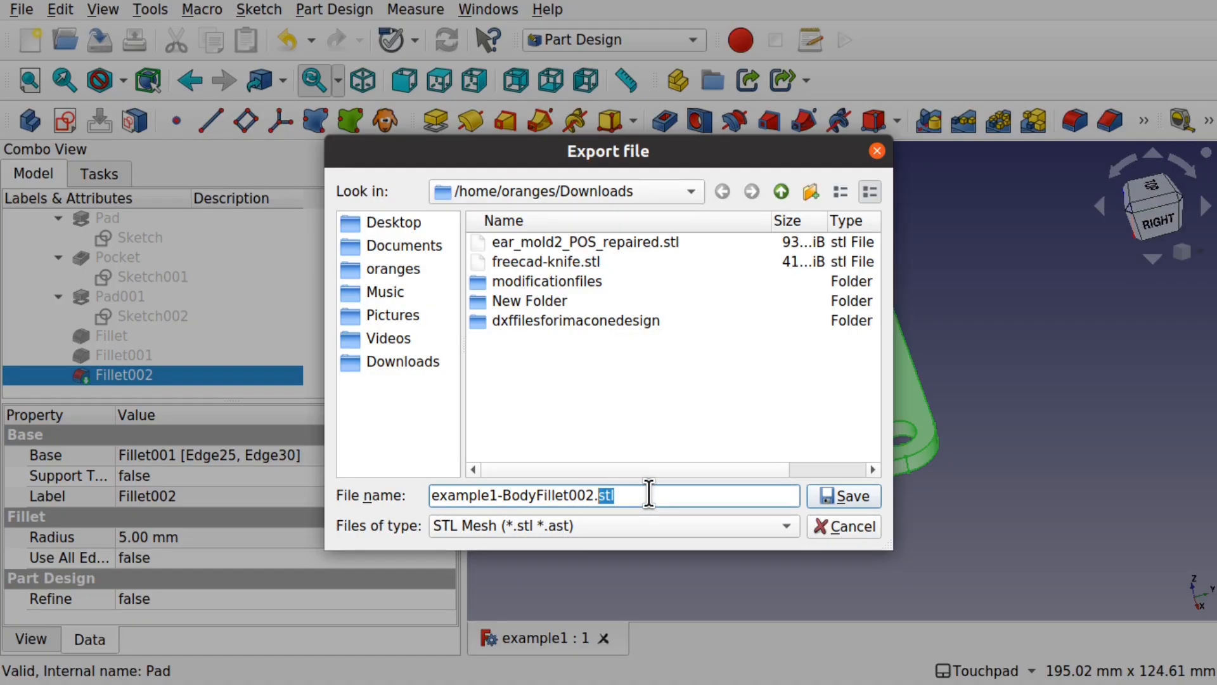
click(858, 496)
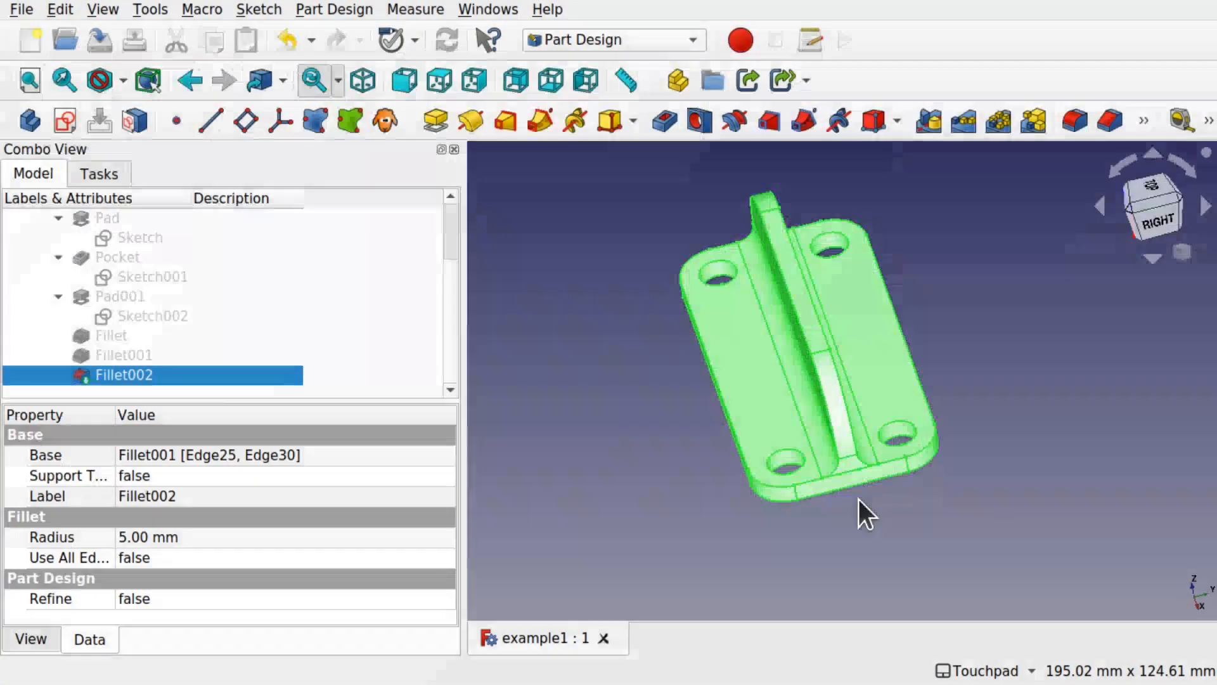
Display the Fillet001 stage in place of Fillet002 and view the rib without its base fillets.
click(682, 460)
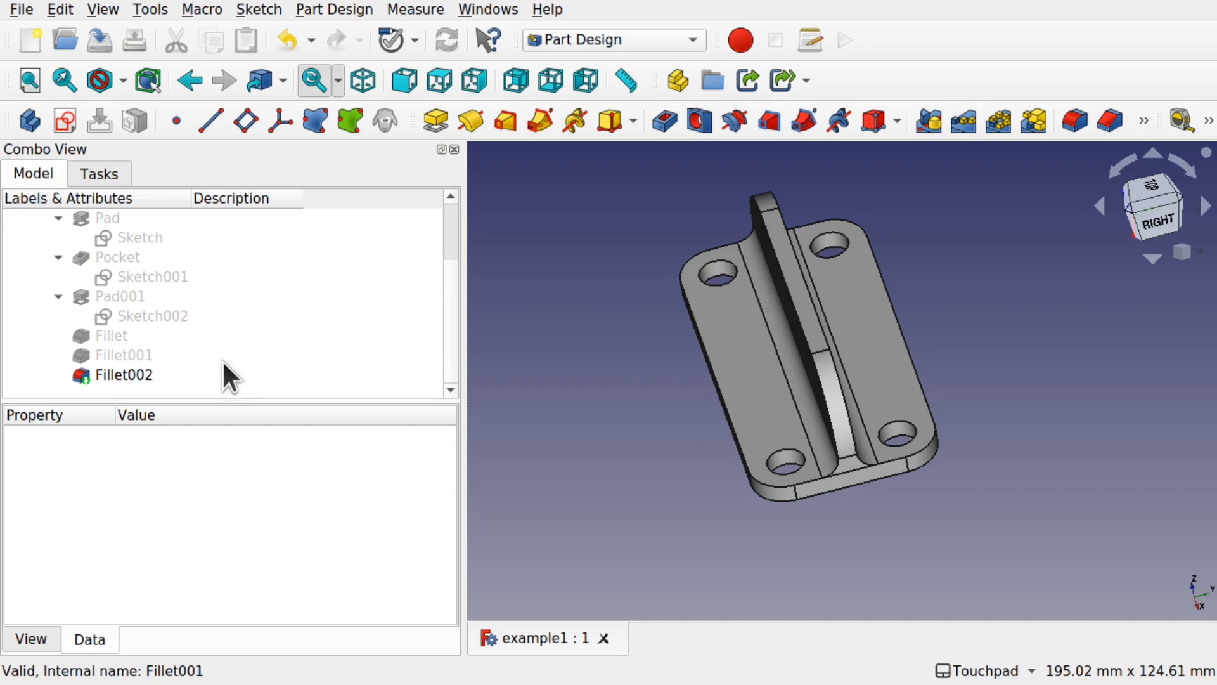
click(147, 355)
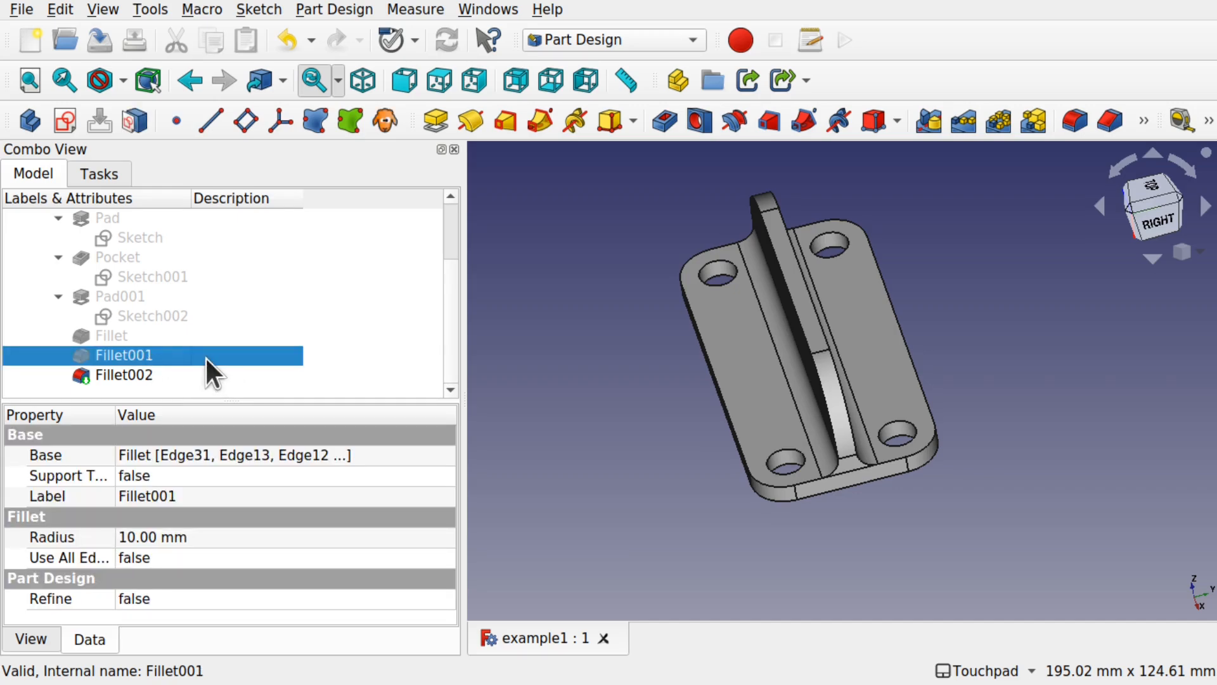
key(space)
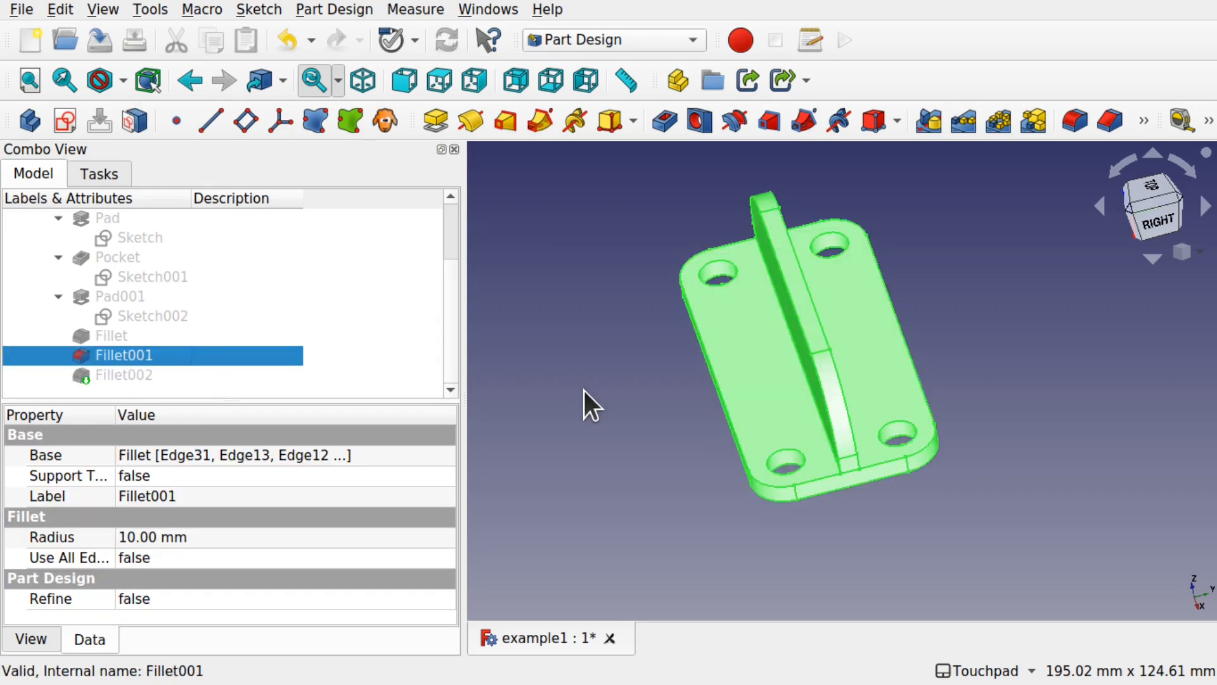
click(584, 390)
alt+drag(816, 428, 701, 410)
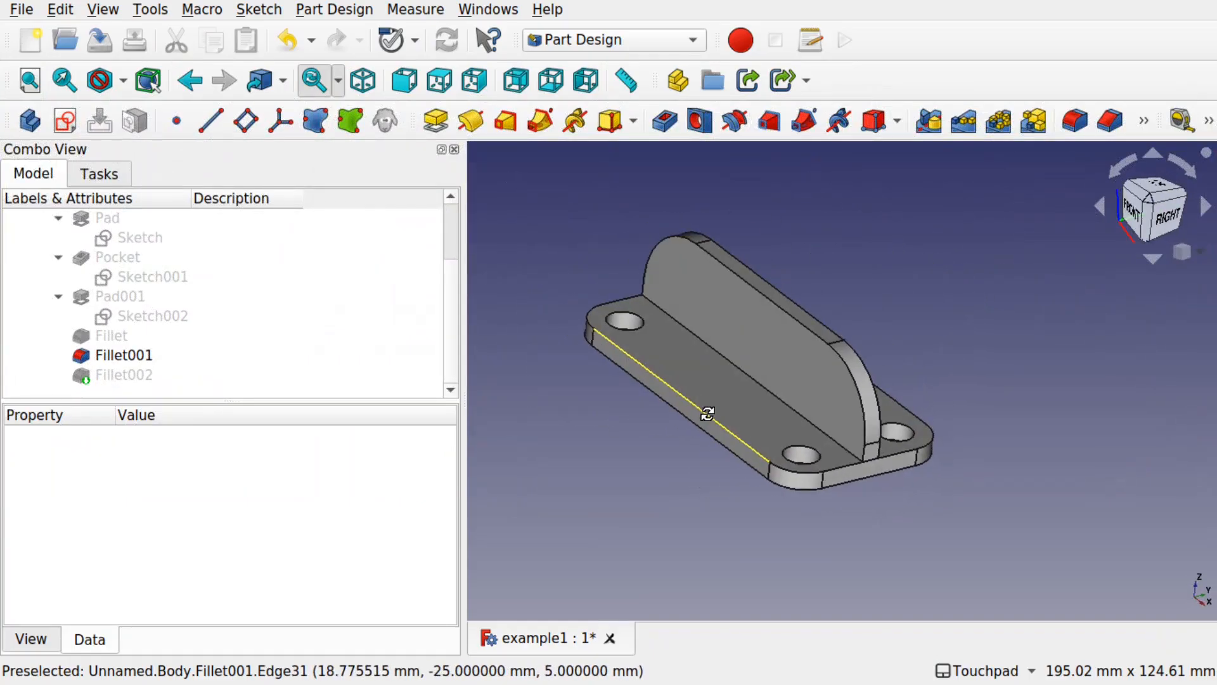
Export Fillet001 to the Downloads folder as an STL Mesh named example1-BodyFillet001.stl.
click(119, 353)
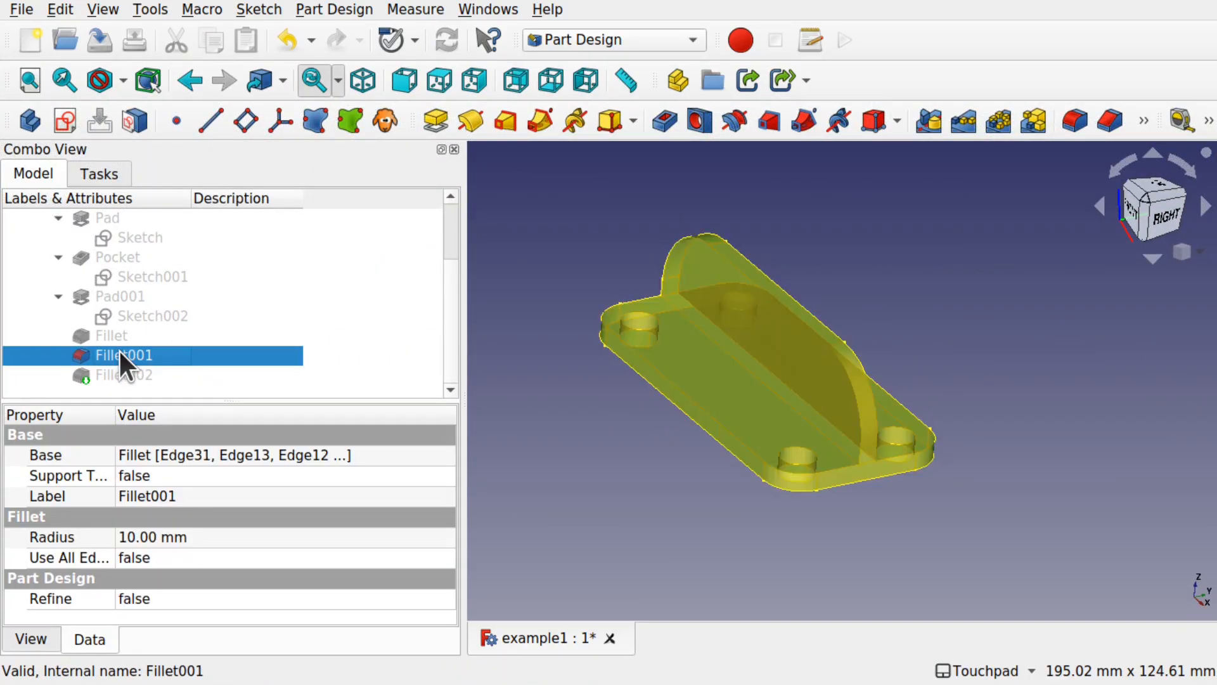
click(21, 11)
click(99, 277)
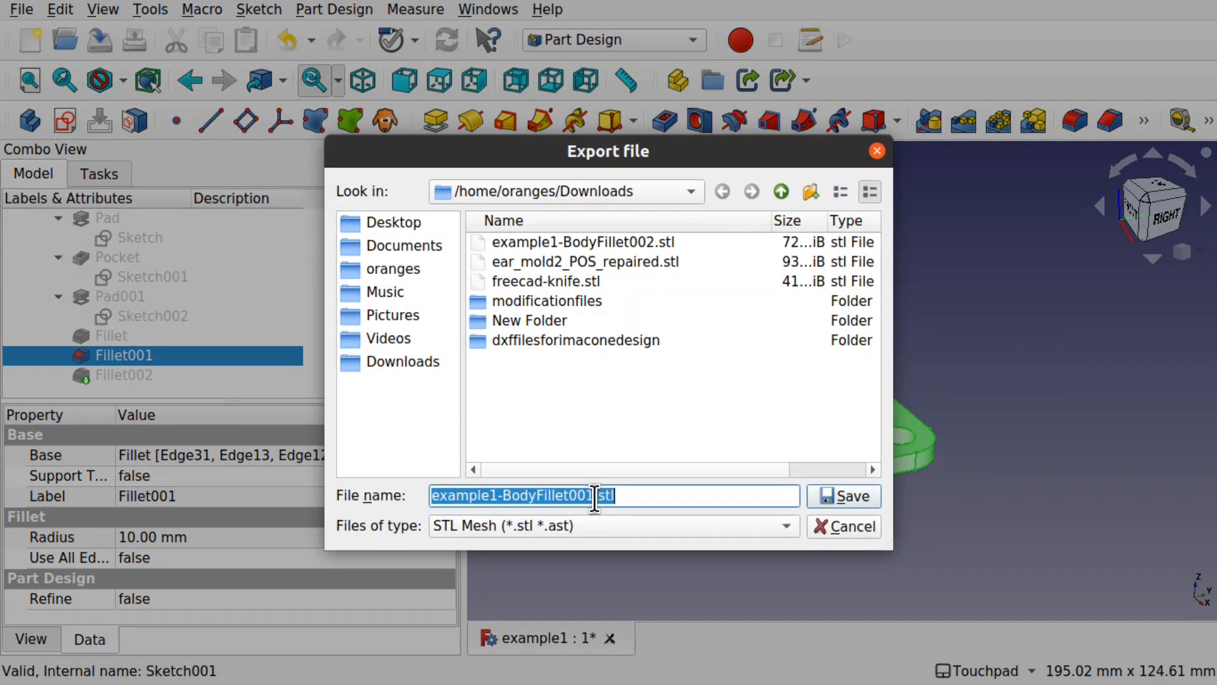
click(595, 496)
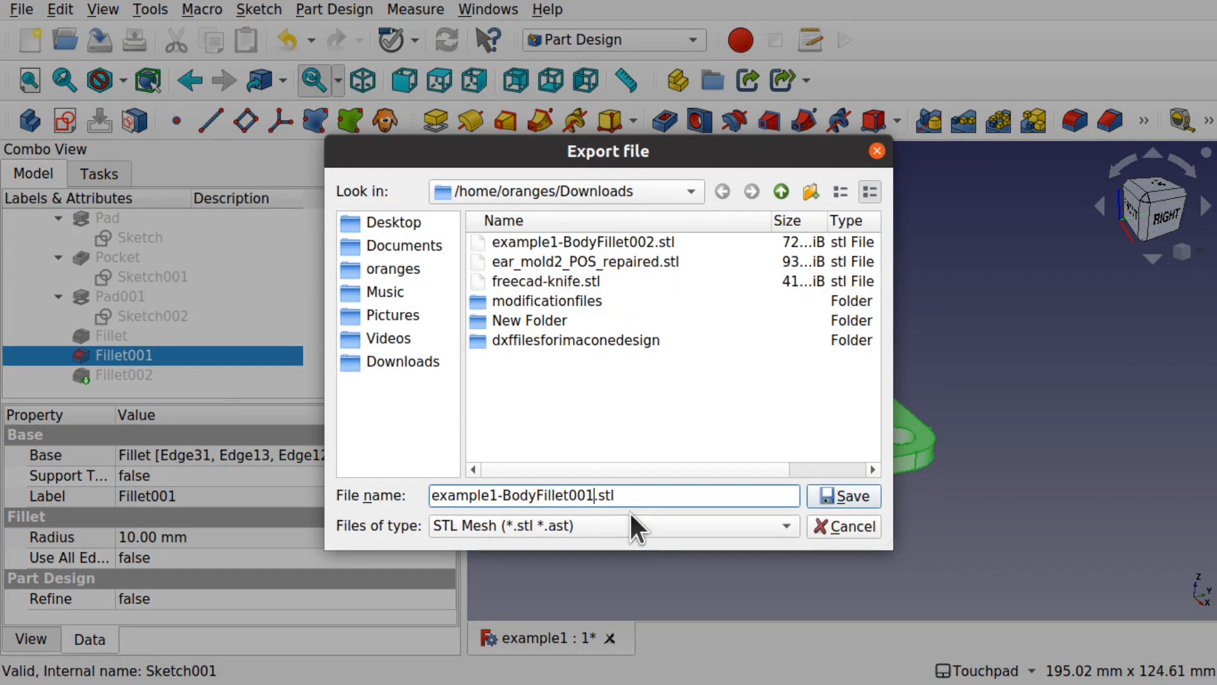
click(843, 495)
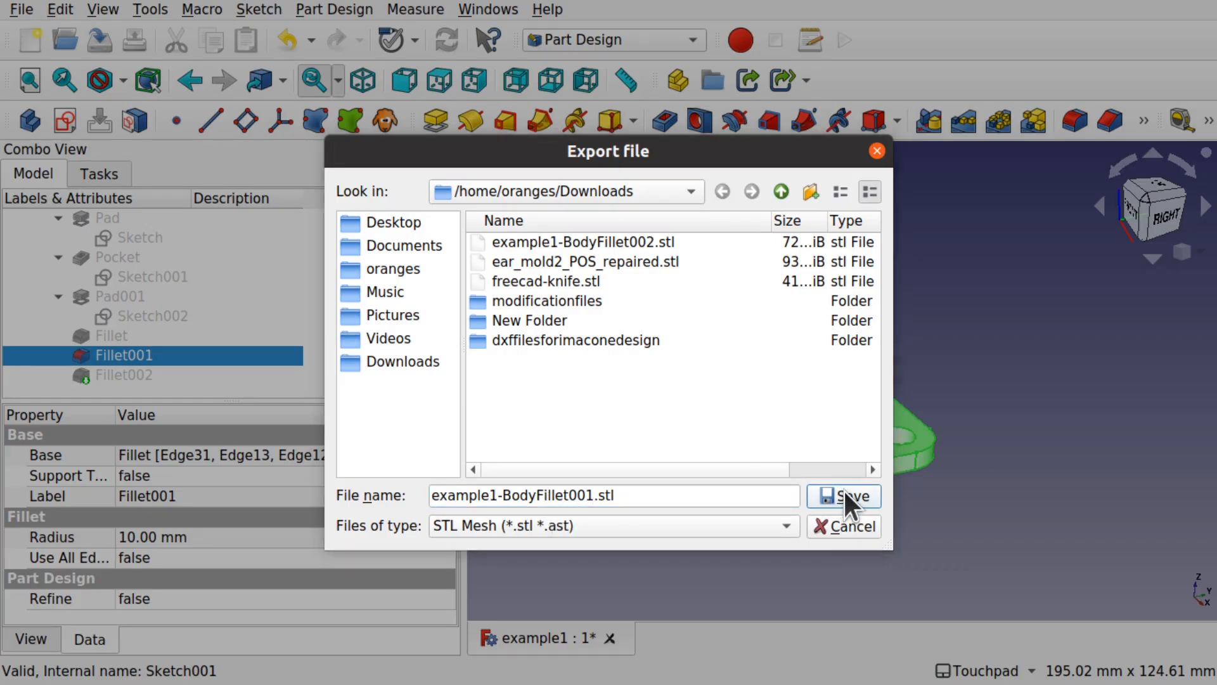
Import example1-BodyFillet001.stl and example1-BodyFillet002.stl together from Downloads into a new, empty document.
click(656, 482)
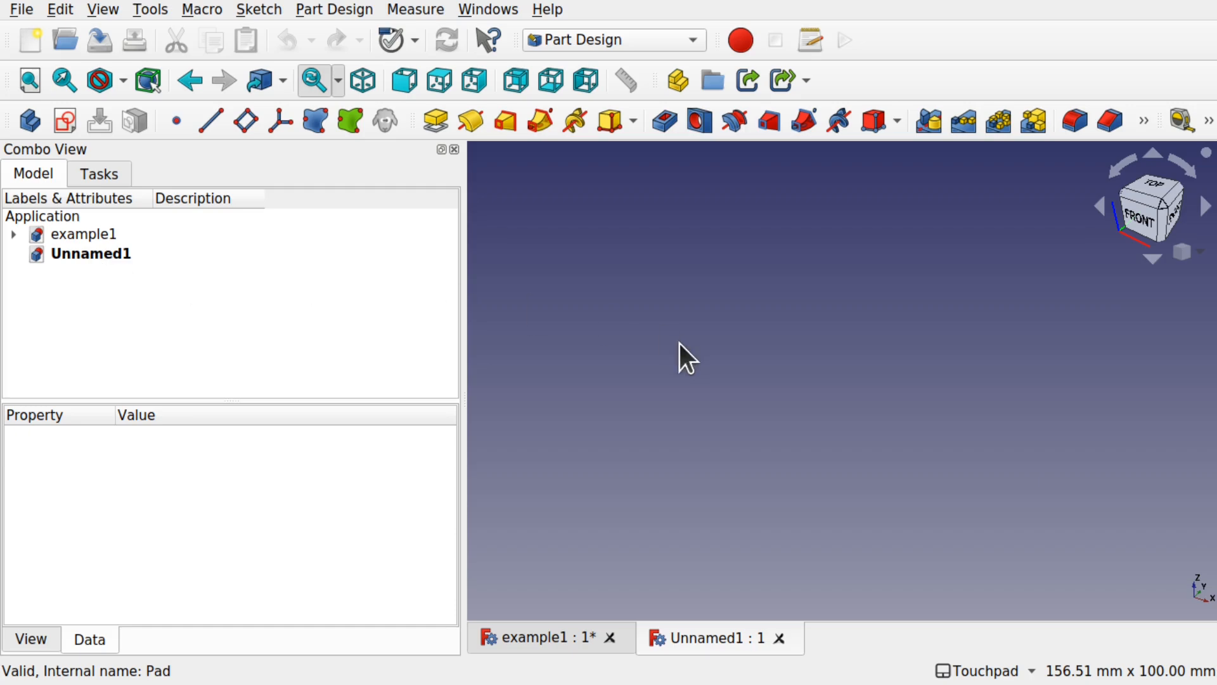
click(16, 10)
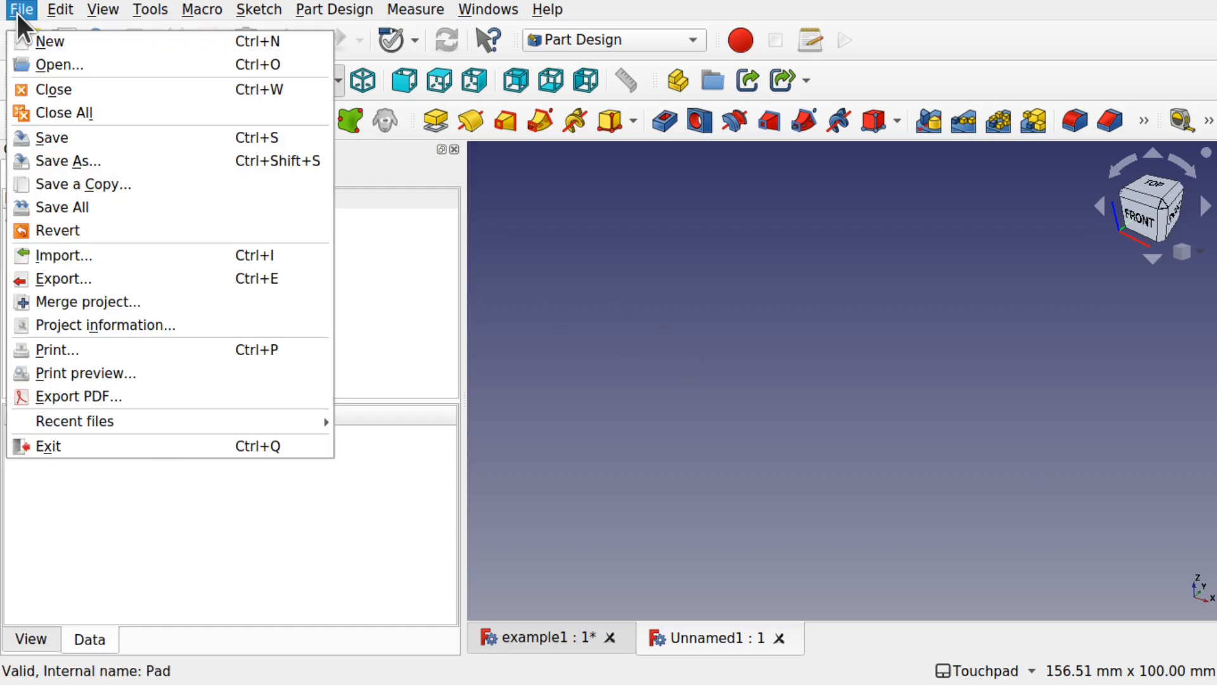
click(72, 255)
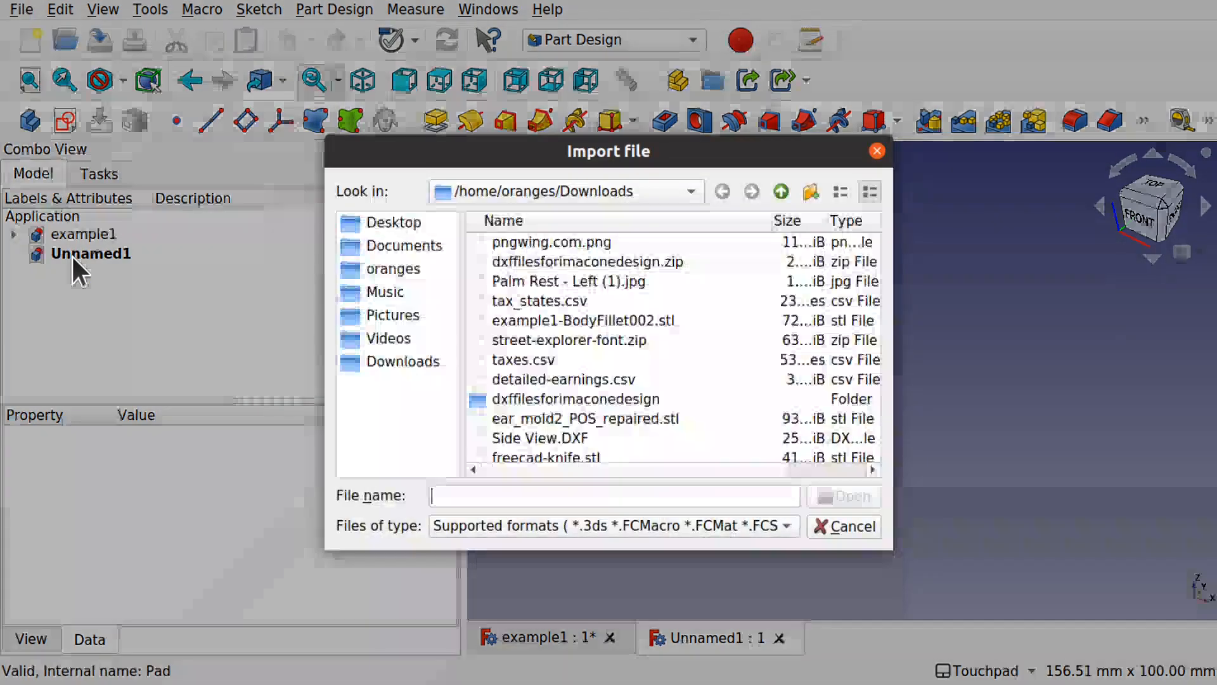
scroll(642, 386, down, 1)
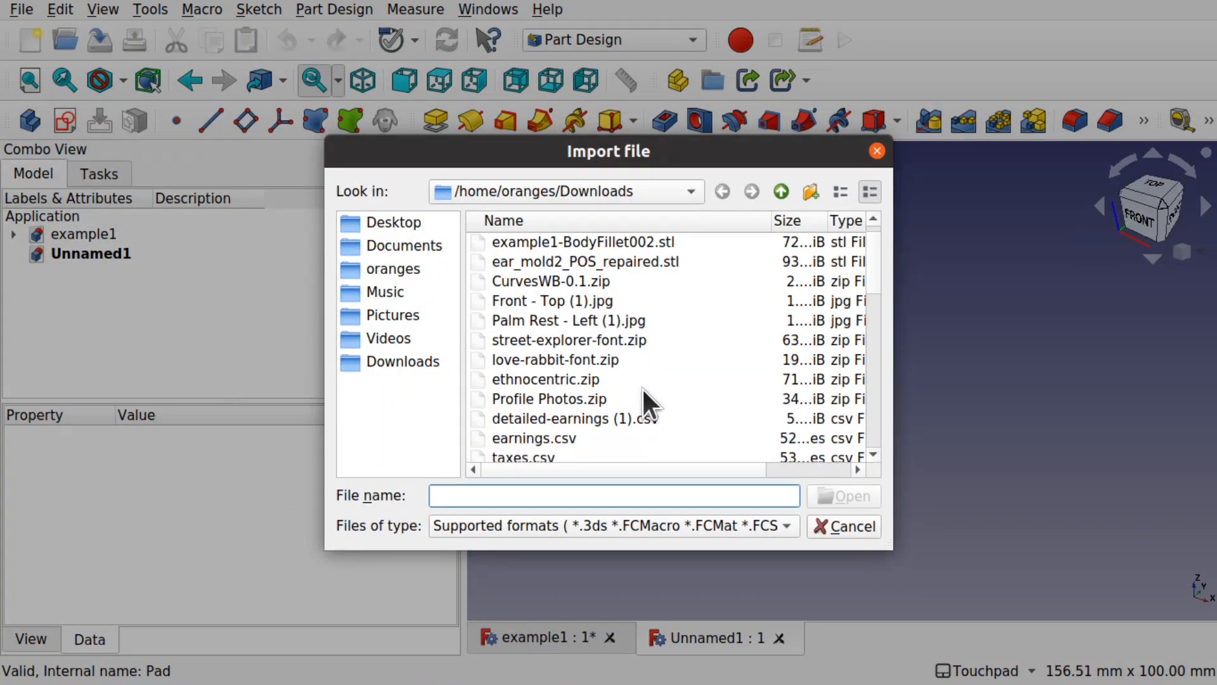
scroll(642, 387, up, 1)
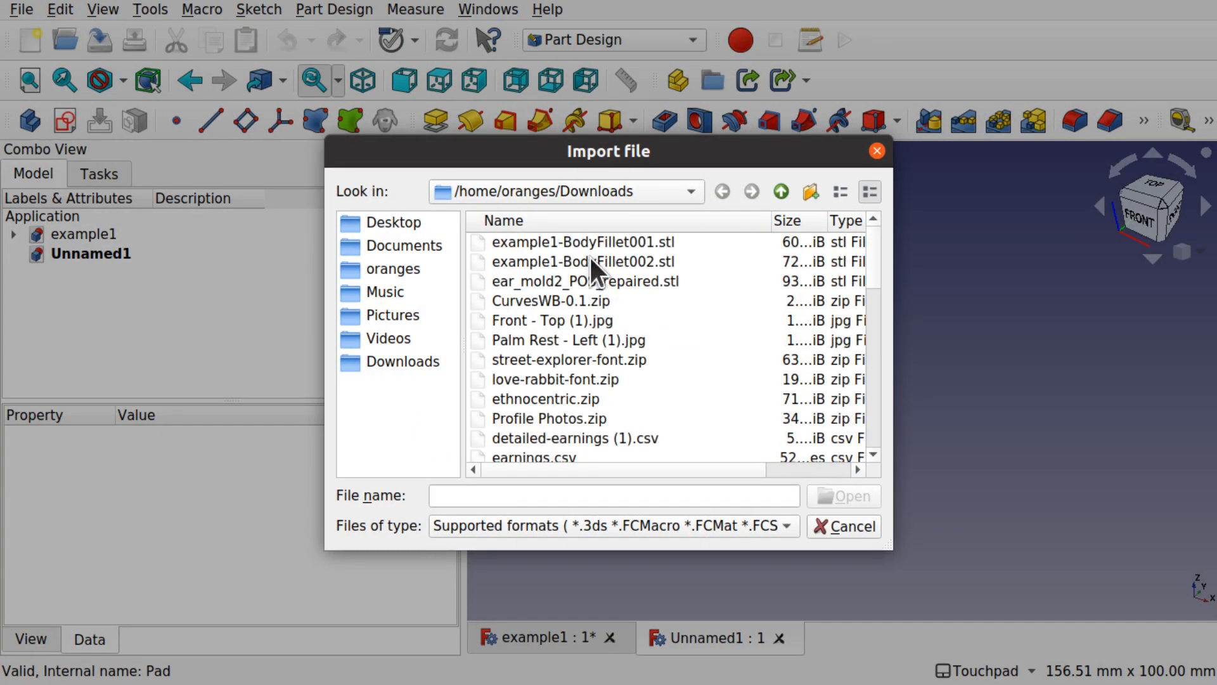
click(613, 248)
shift+click(594, 261)
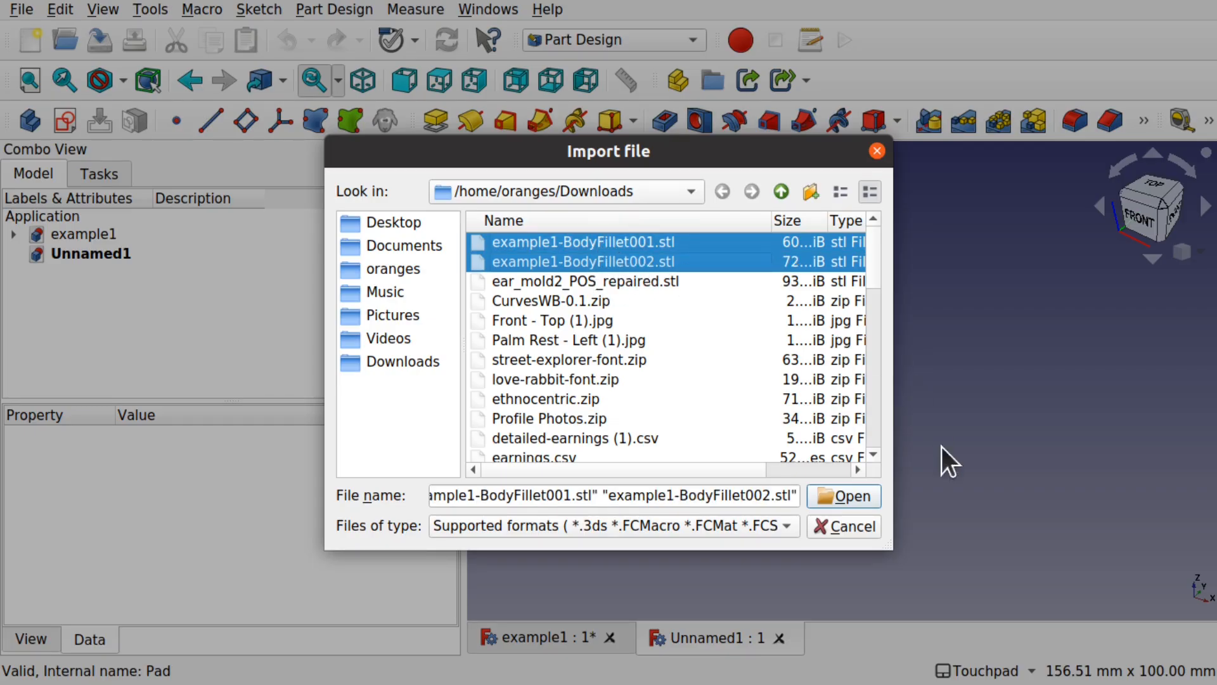
click(864, 497)
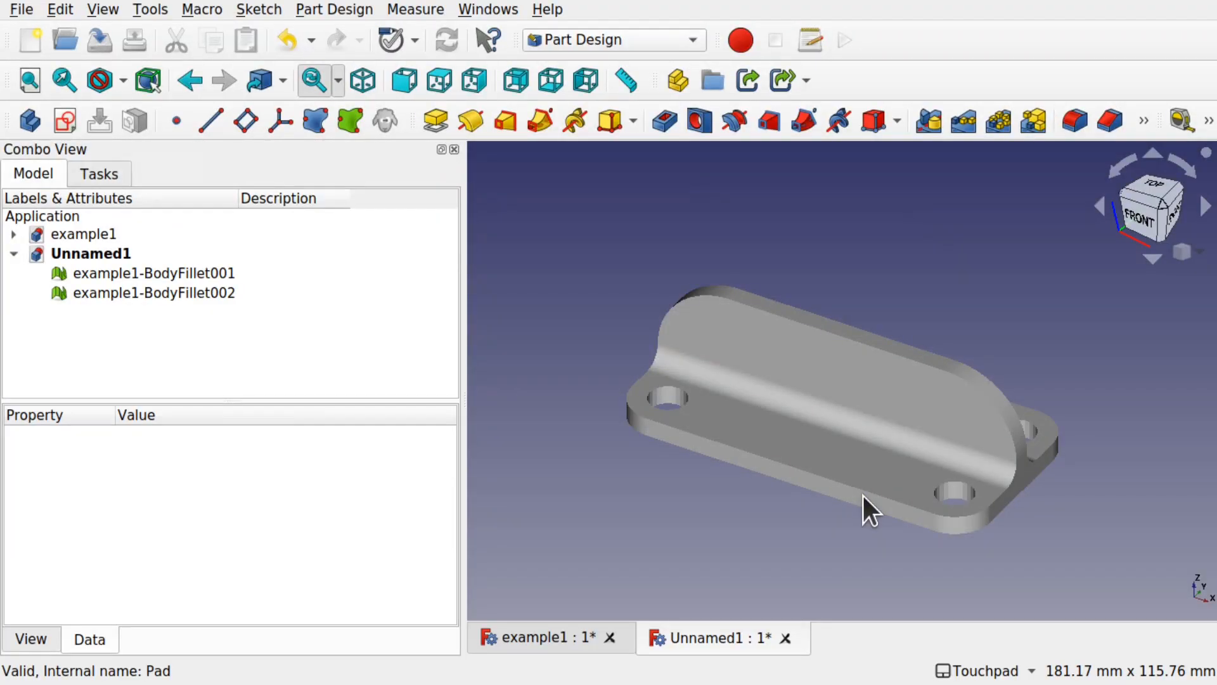
Compare the two imported meshes, then hide example1-BodyFillet001 and examine example1-BodyFillet002 on its own.
click(177, 274)
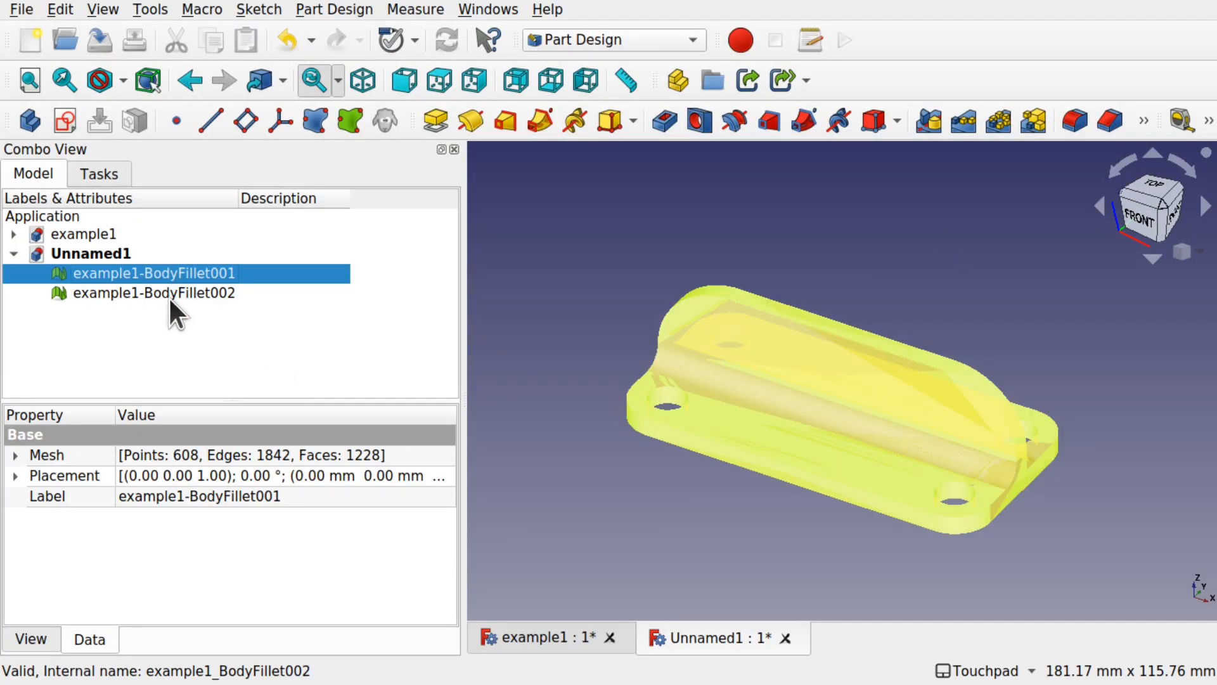
click(168, 295)
click(183, 332)
click(136, 274)
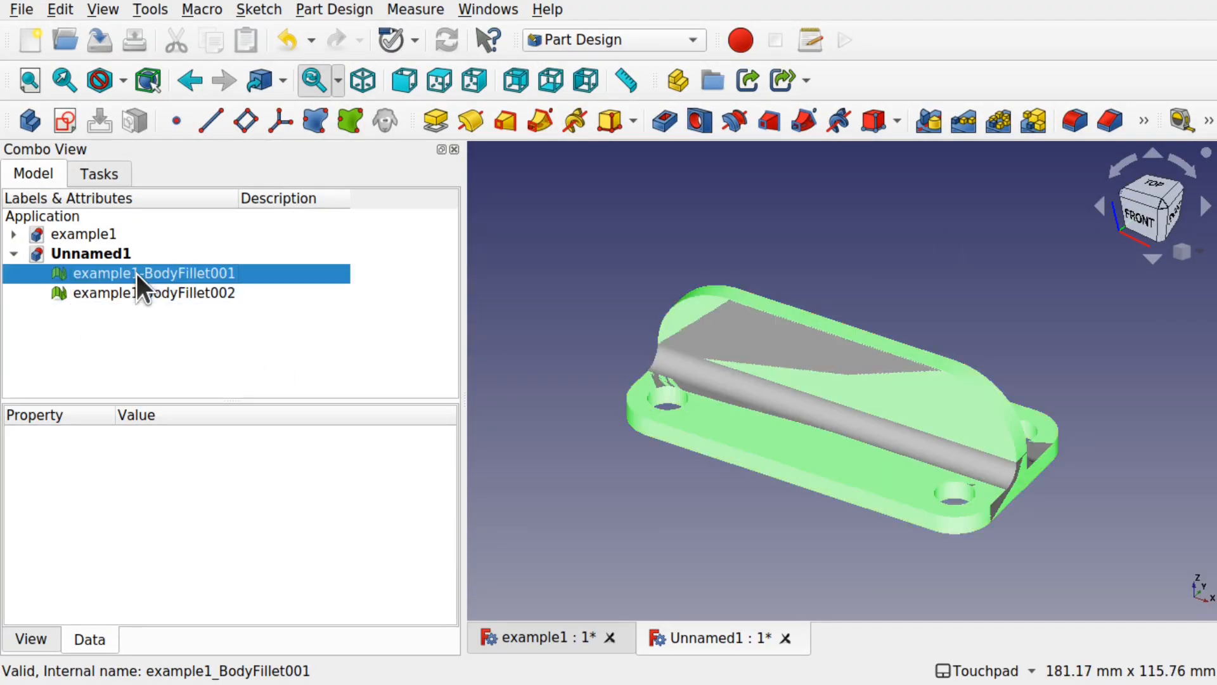
key(space)
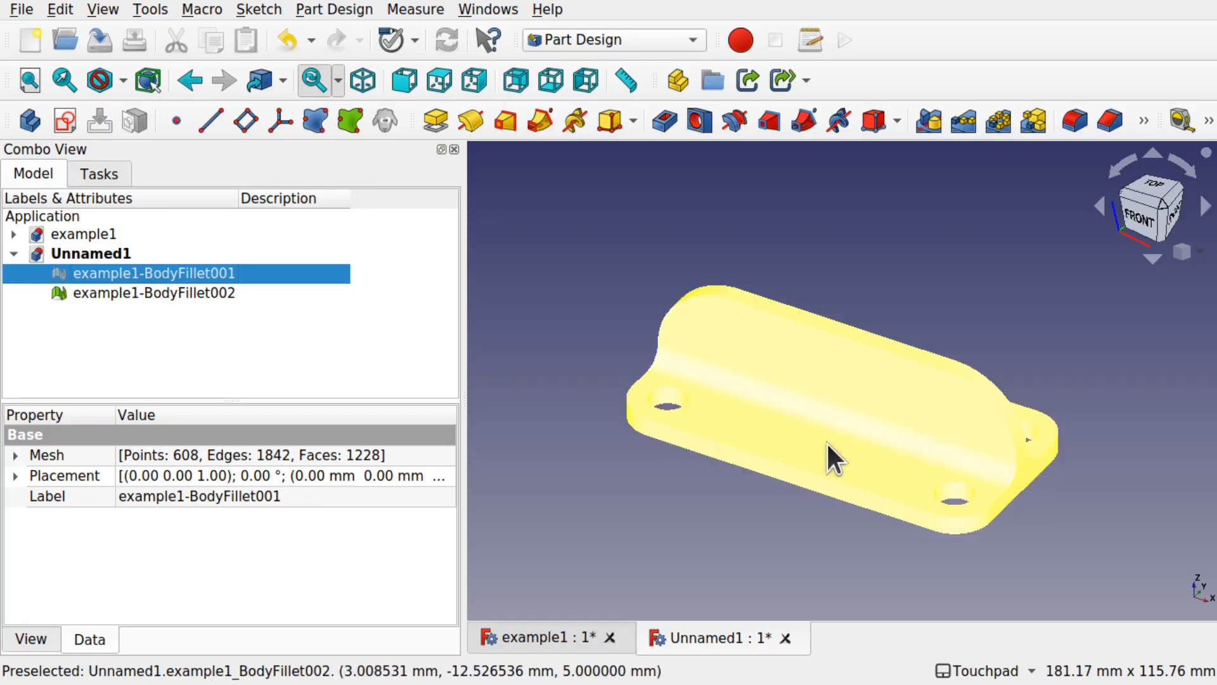
alt+drag(1081, 489, 1041, 501)
alt+drag(1022, 362, 840, 320)
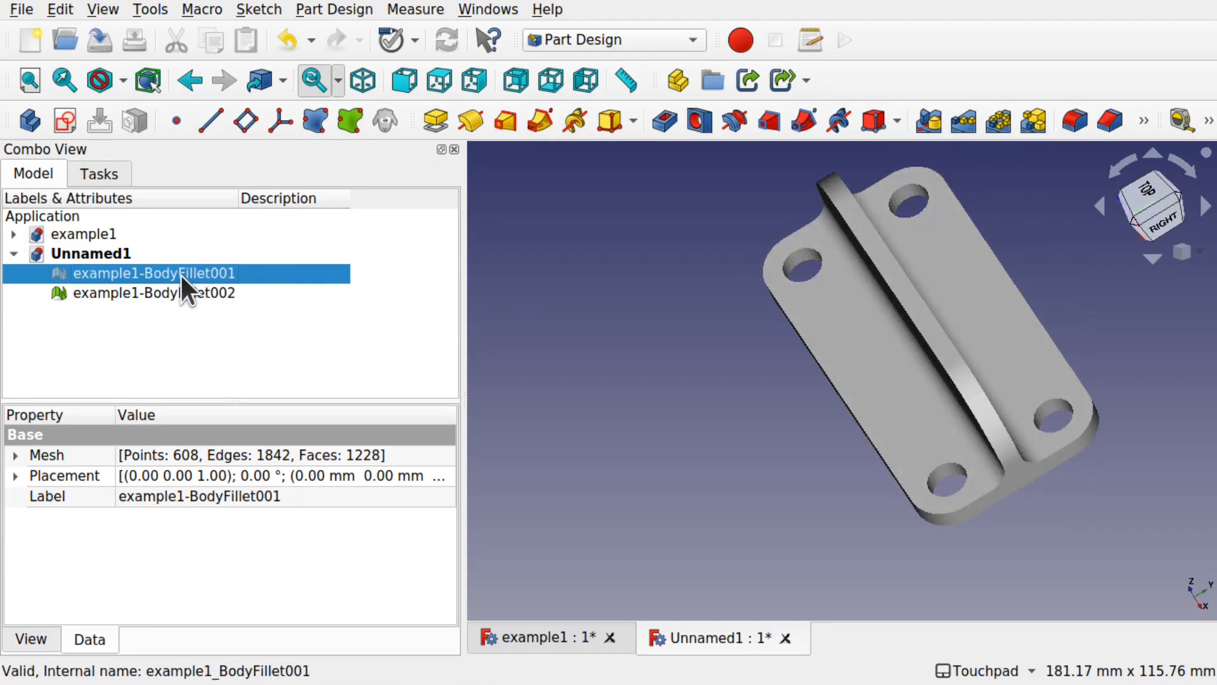
Show the example1-BodyFillet001 mesh again, hide example1-BodyFillet002, and examine the rib without base fillets.
key(space)
click(173, 292)
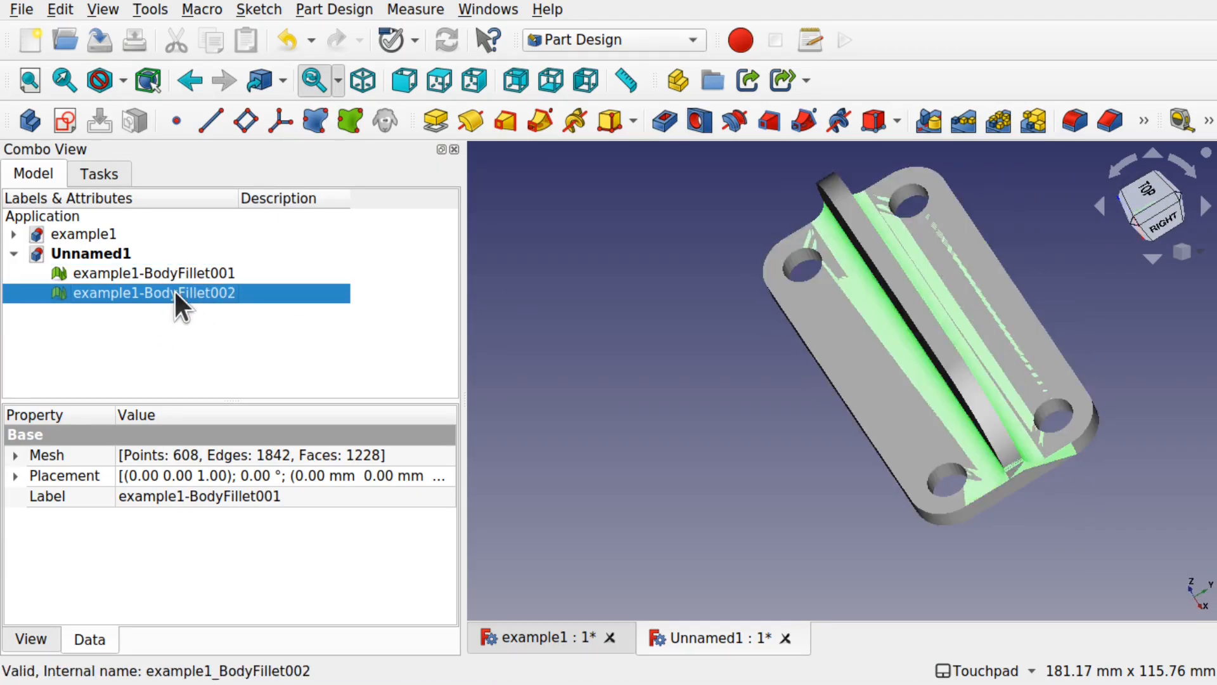
key(space)
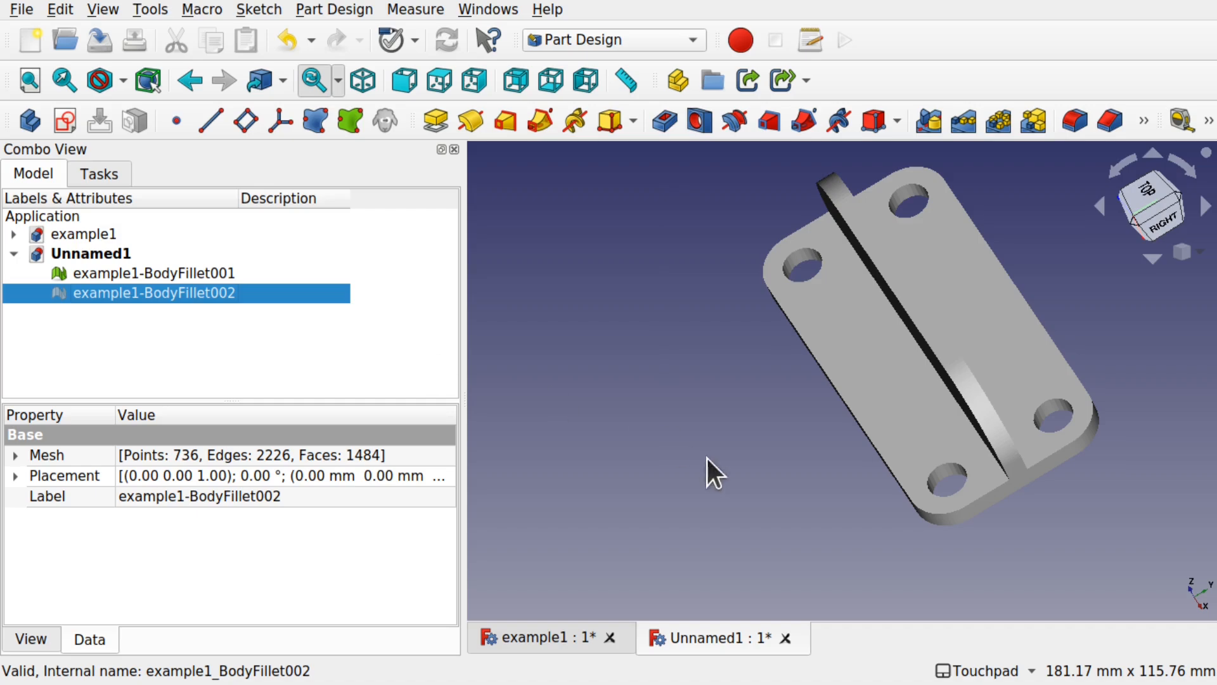
alt+drag(861, 454, 896, 447)
click(813, 500)
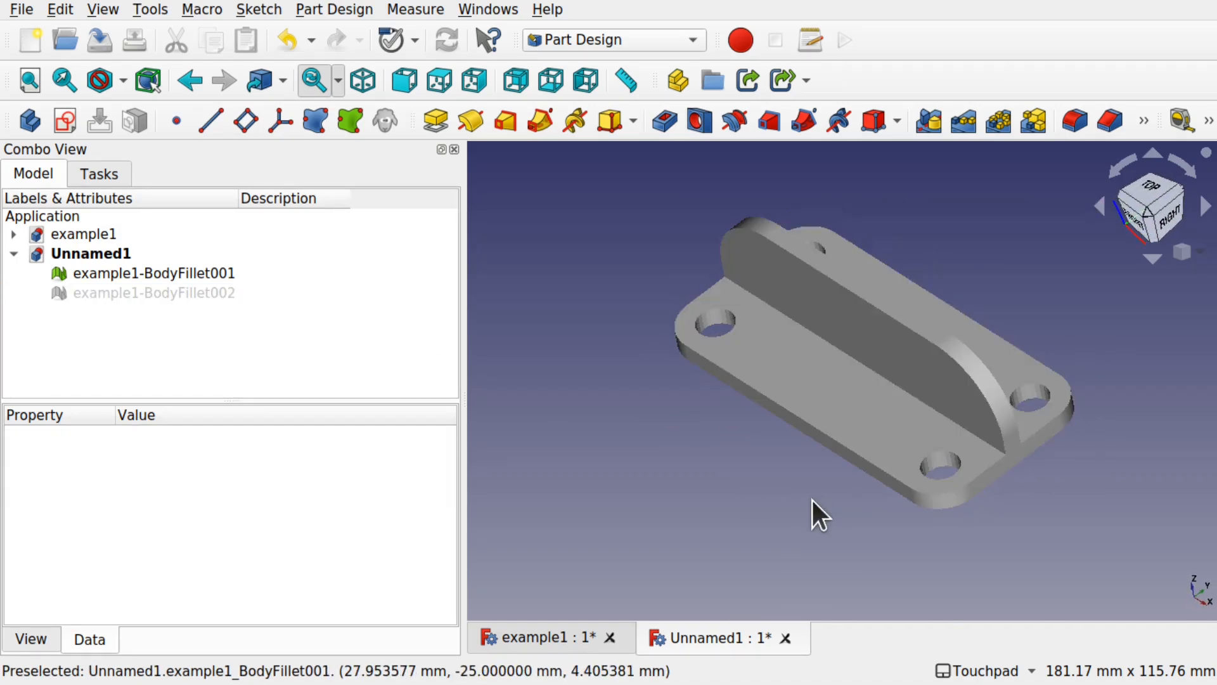